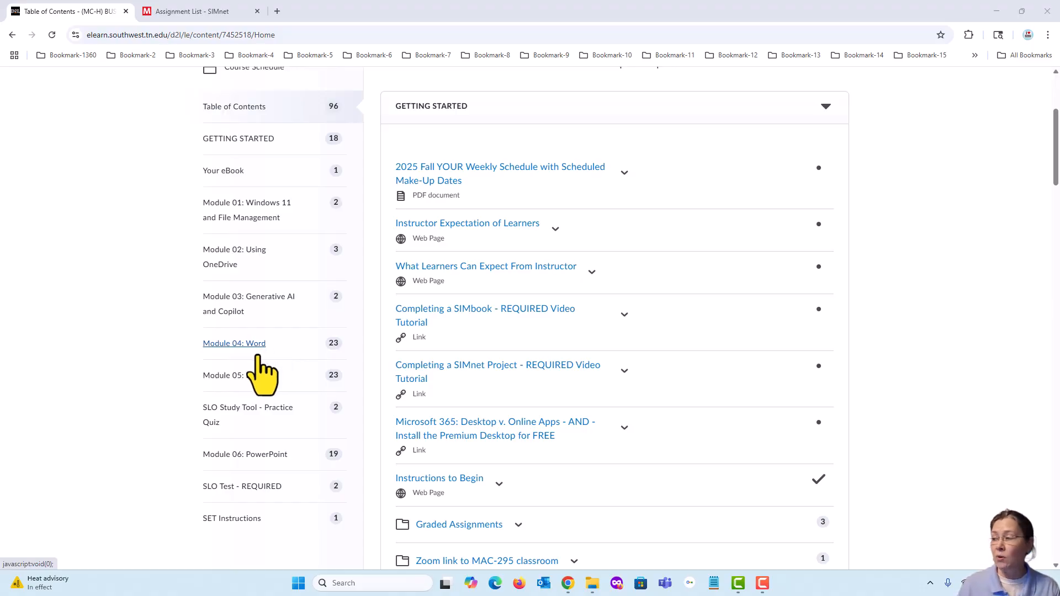
Open the Word Chapter 1 contents within Module 04: Word of the course
left_click(253, 344)
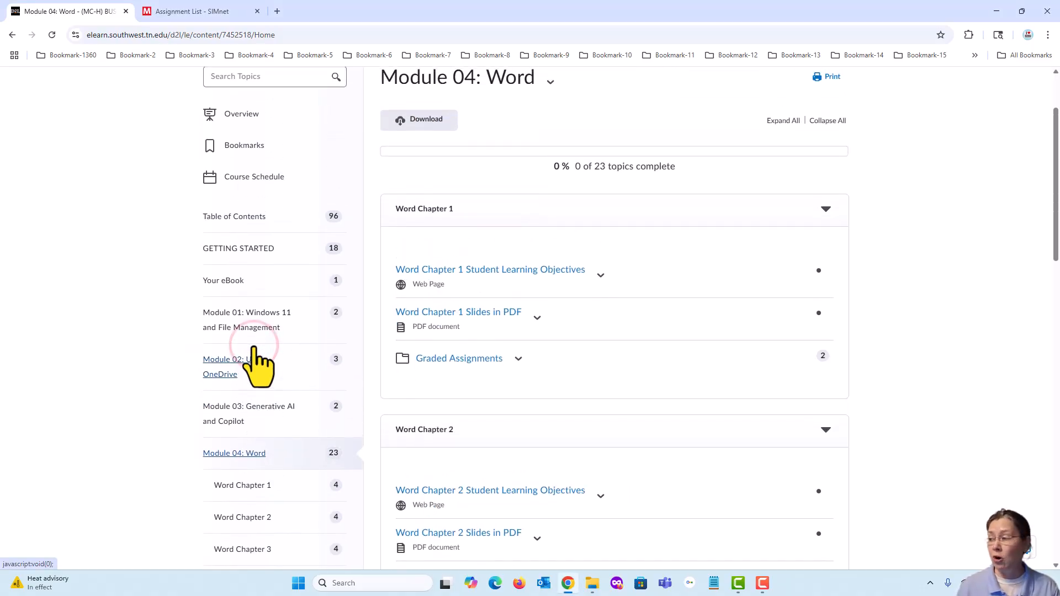
scroll(299, 413, "down", 3)
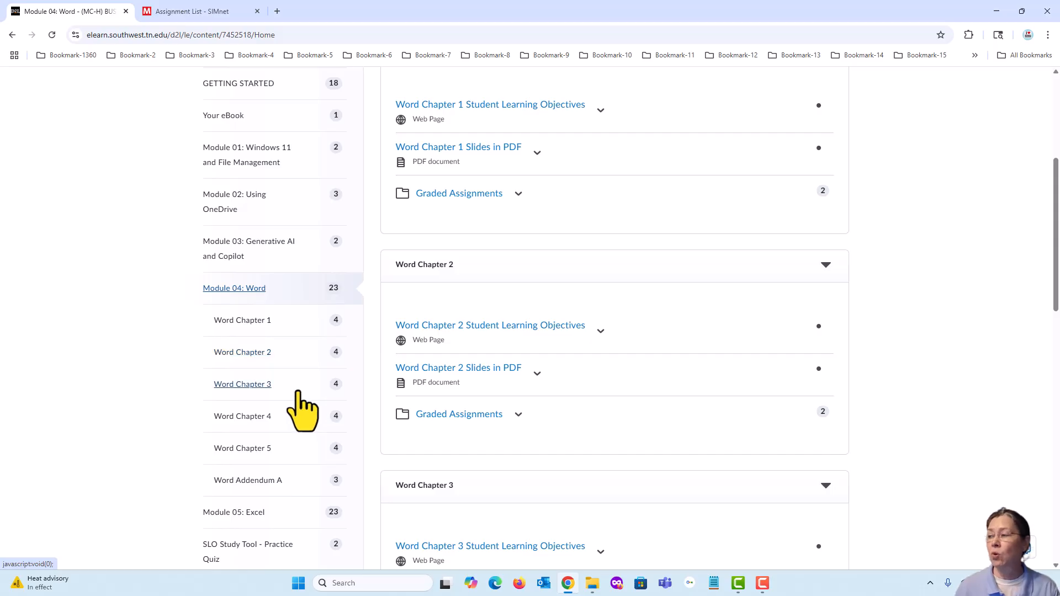
left_click(253, 320)
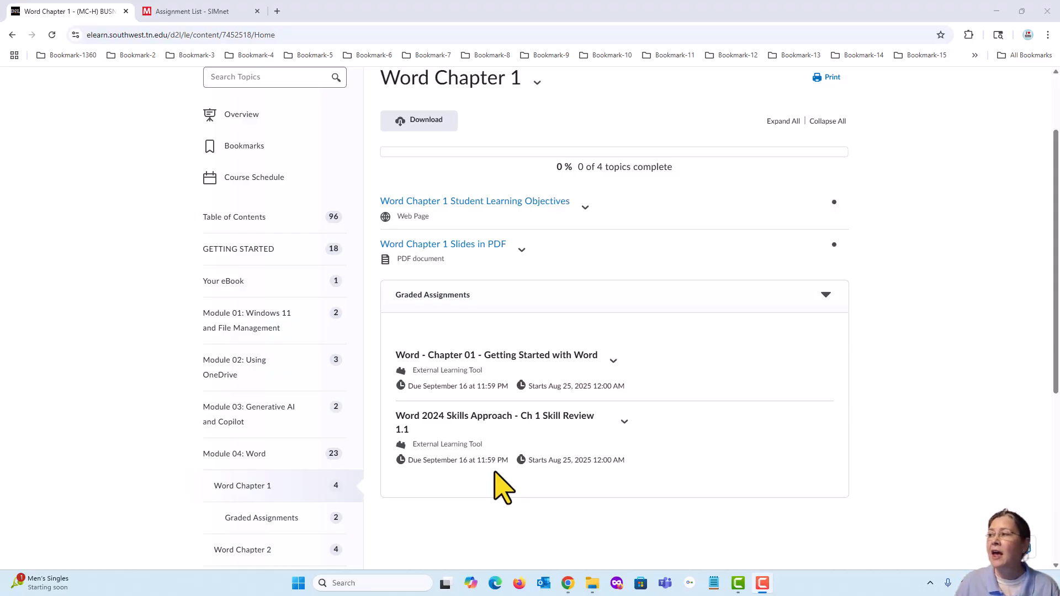
Switch to SIMnet and open the Word 2024 Skills Approach - Ch 1 Skill Review 1.1 project from Module 04 Word Chpts 1 and 2
left_click(193, 14)
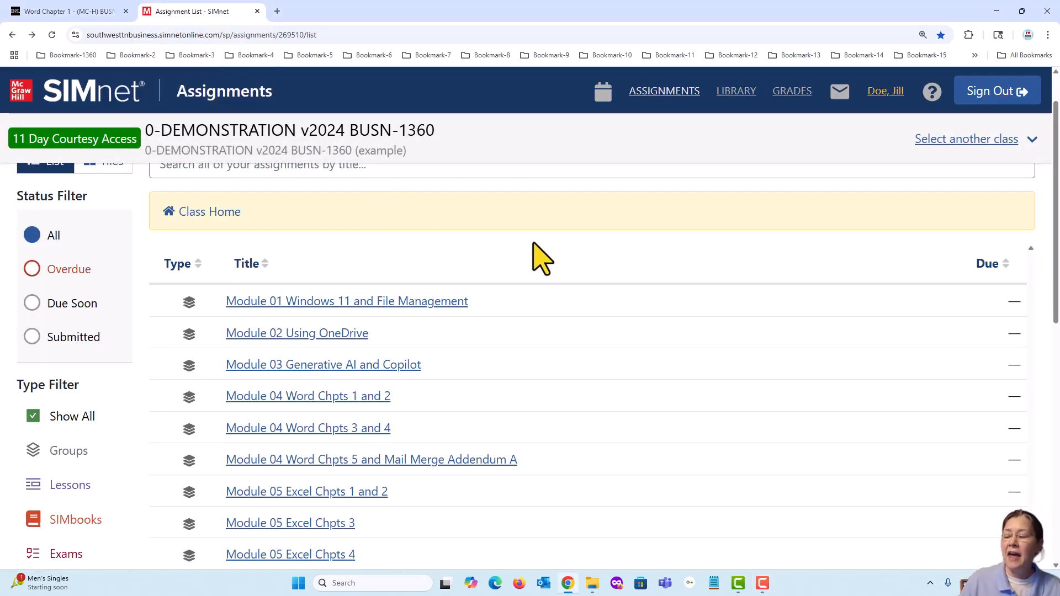
scroll(534, 265, "down", 2)
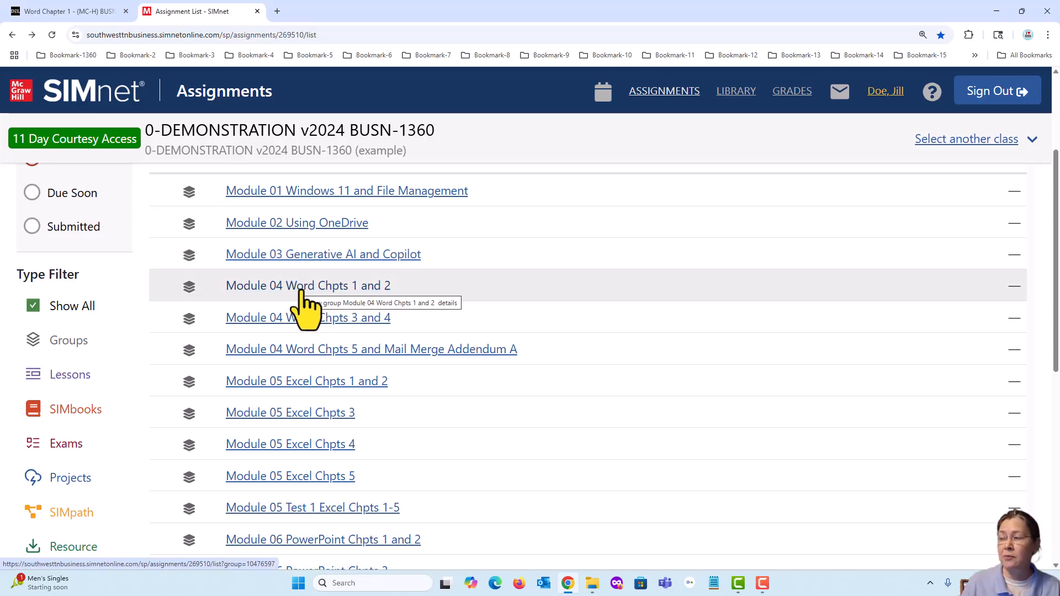
left_click(301, 289)
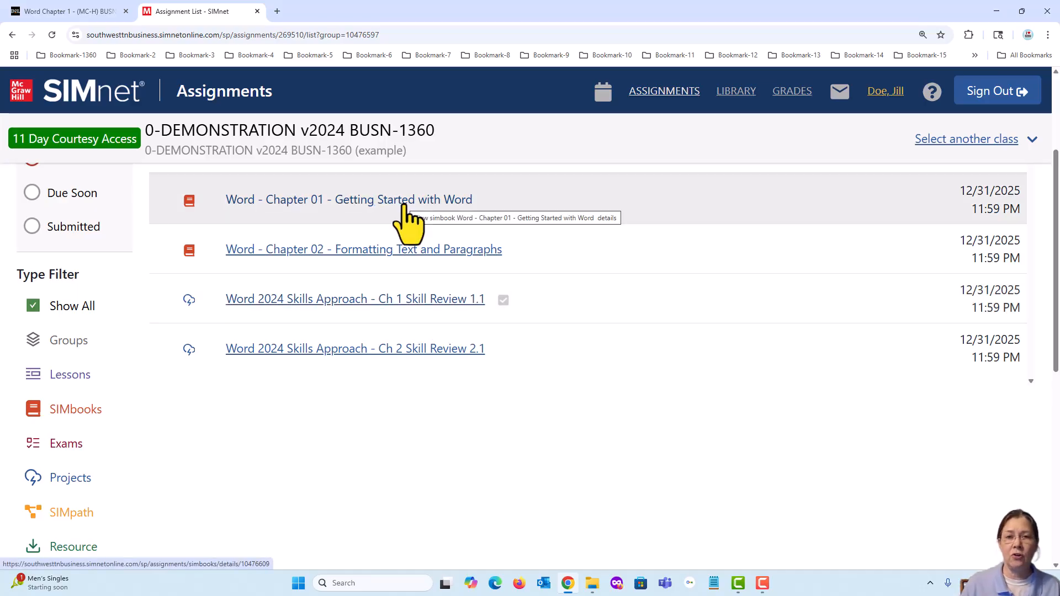
left_click(387, 303)
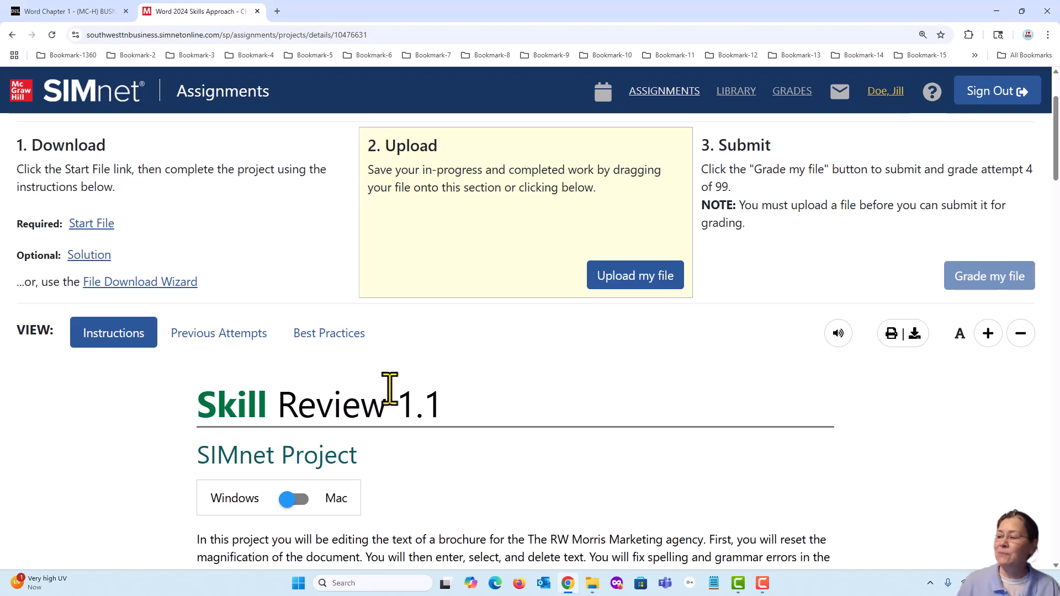
View the project's Best Practices and highlight the words about Office Online in the start file rule
scroll(390, 389, "down", 1)
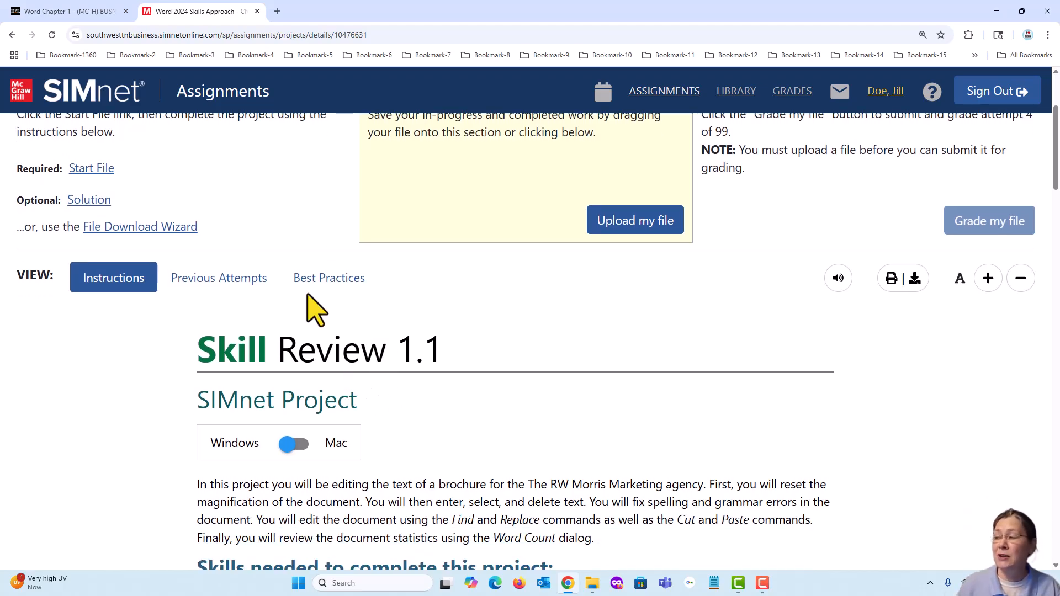
scroll(315, 334, "up", 1)
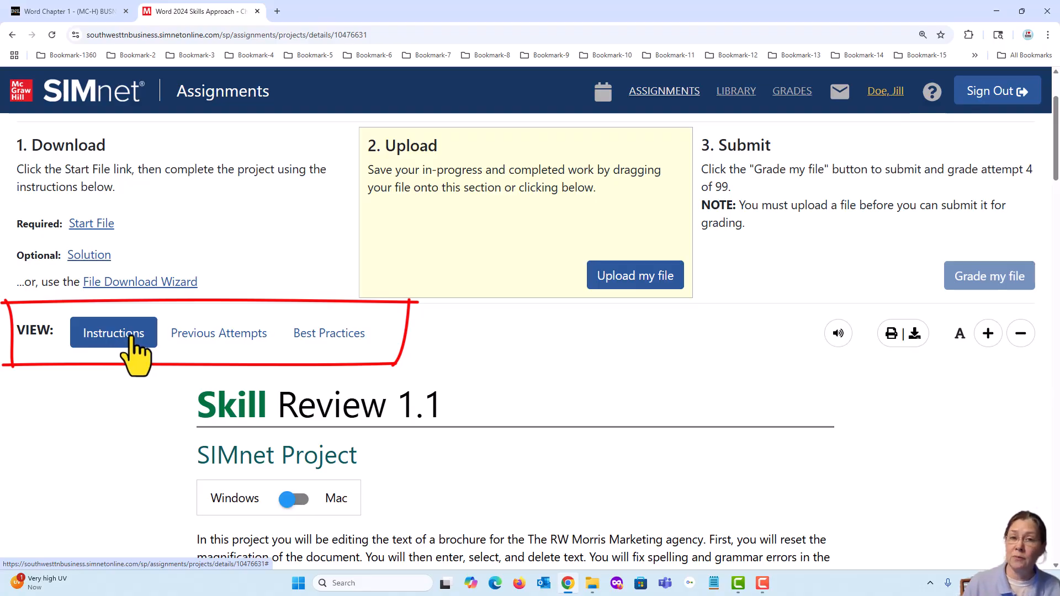
left_click(330, 334)
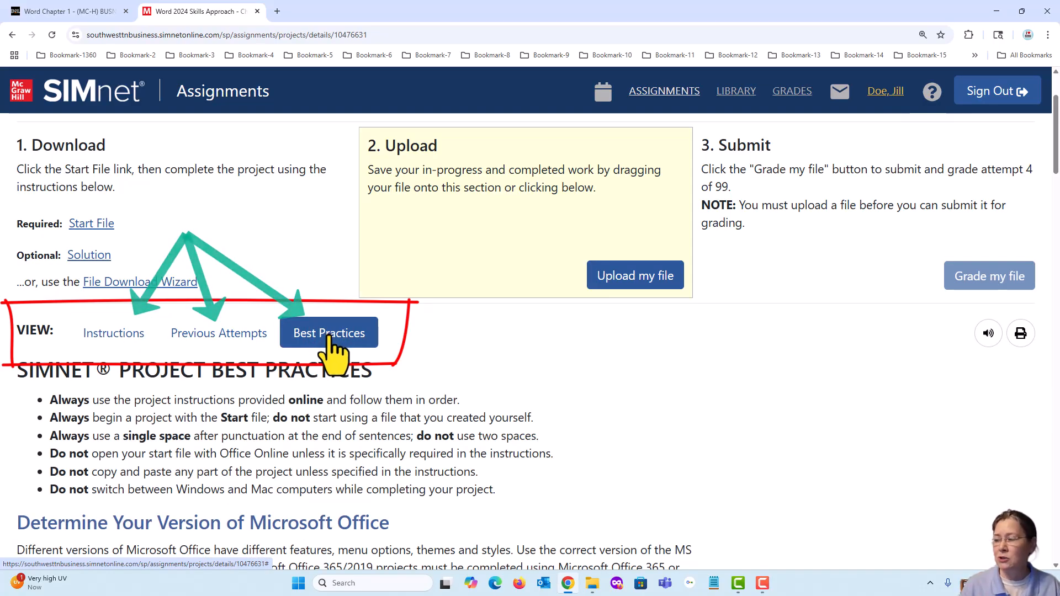
scroll(337, 364, "down", 1)
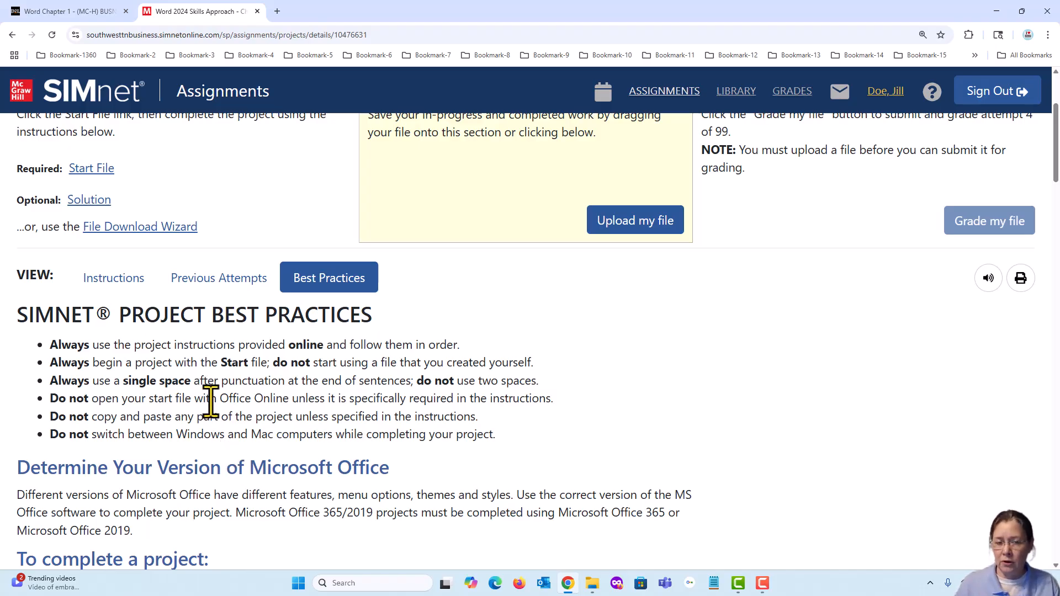
left_click_drag(219, 402, 312, 402)
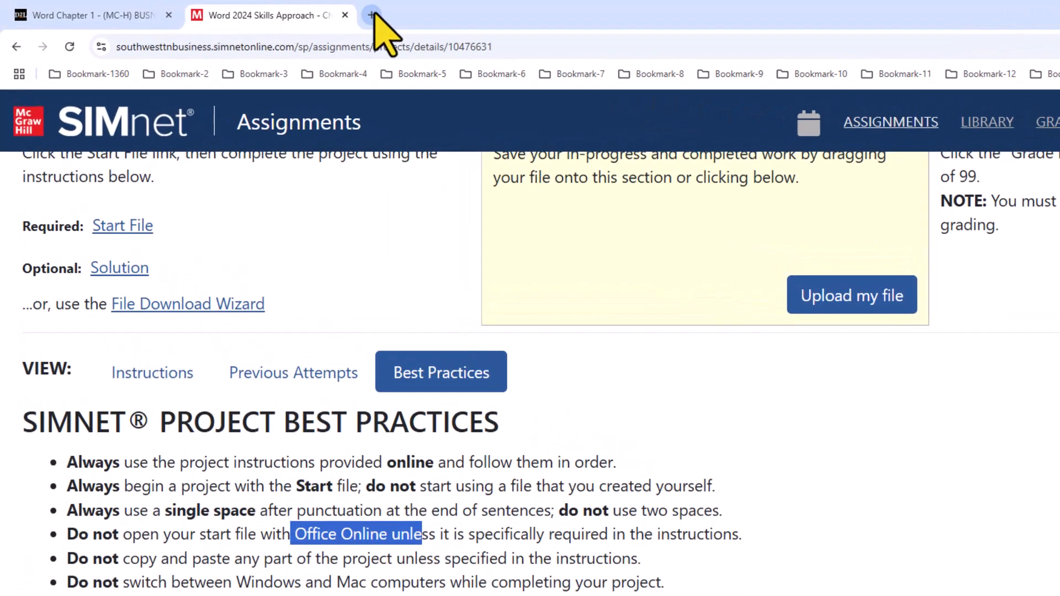
Go to office.com in a new browser tab and show the list of Microsoft 365 apps
left_click(373, 15)
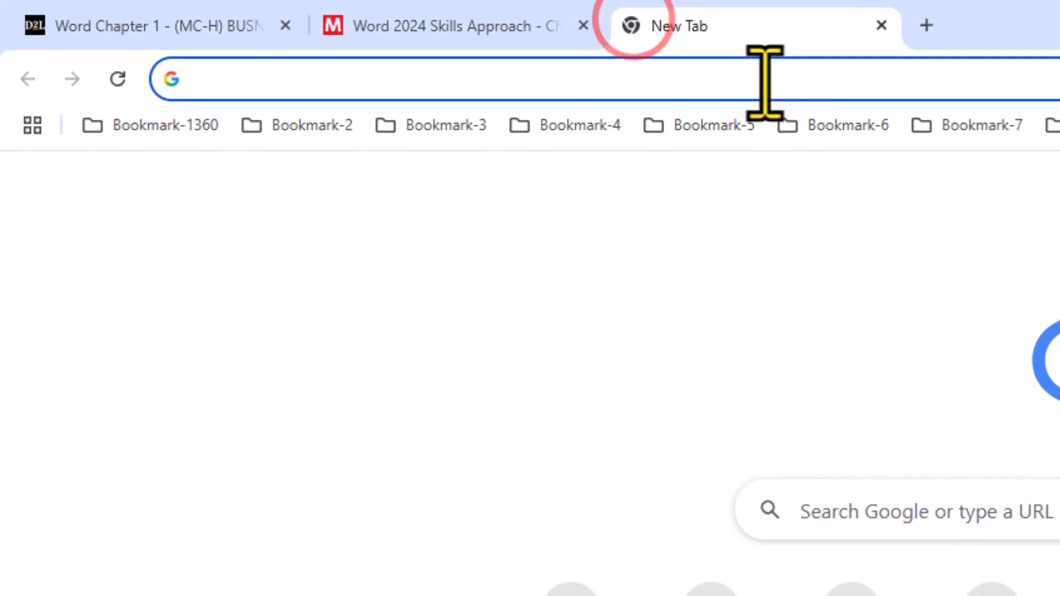
left_click(454, 46)
type("office.co")
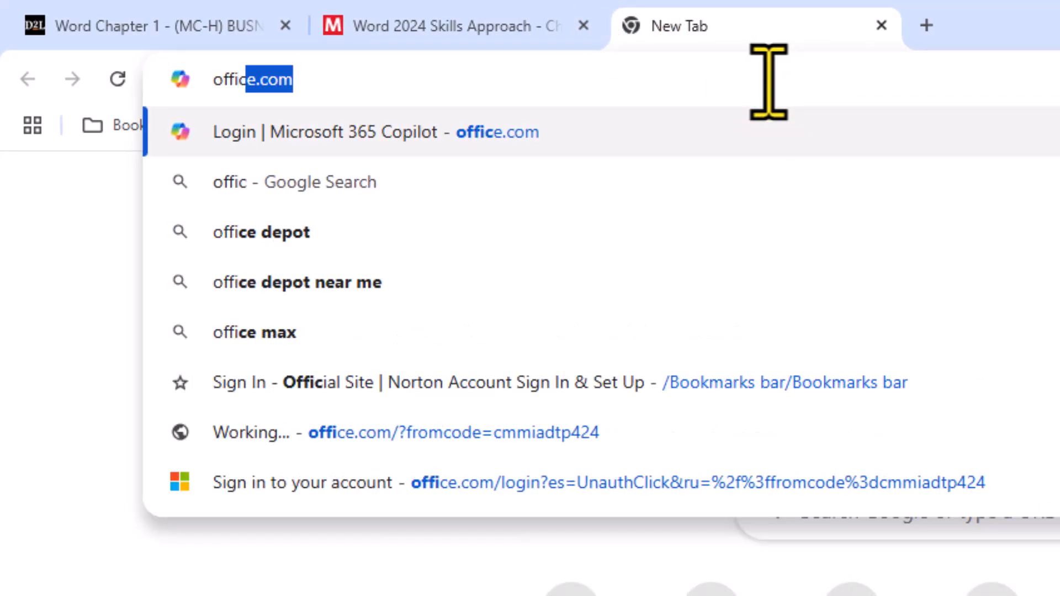
type("m")
key("Return")
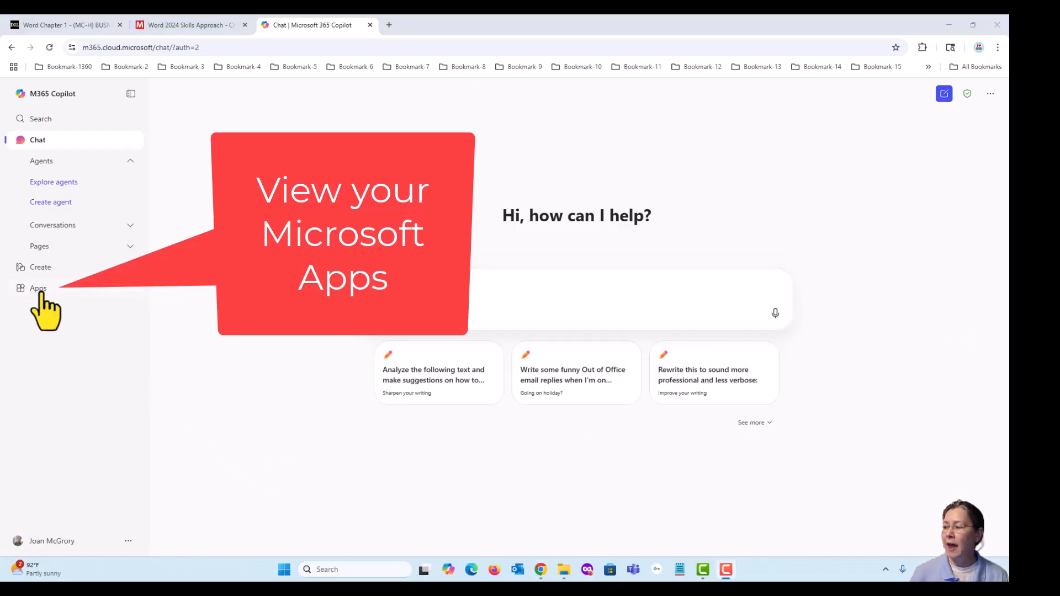
left_click(22, 288)
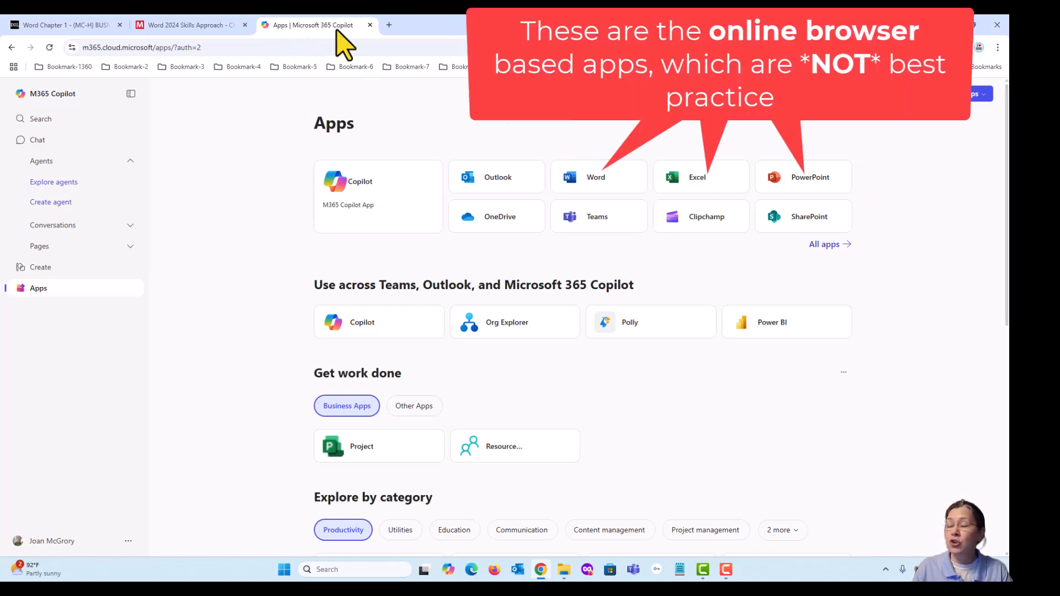
Open the browser-based Word and compare it with the SIMnet rule on Office Online, highlighting "not" in that rule
left_click(583, 188)
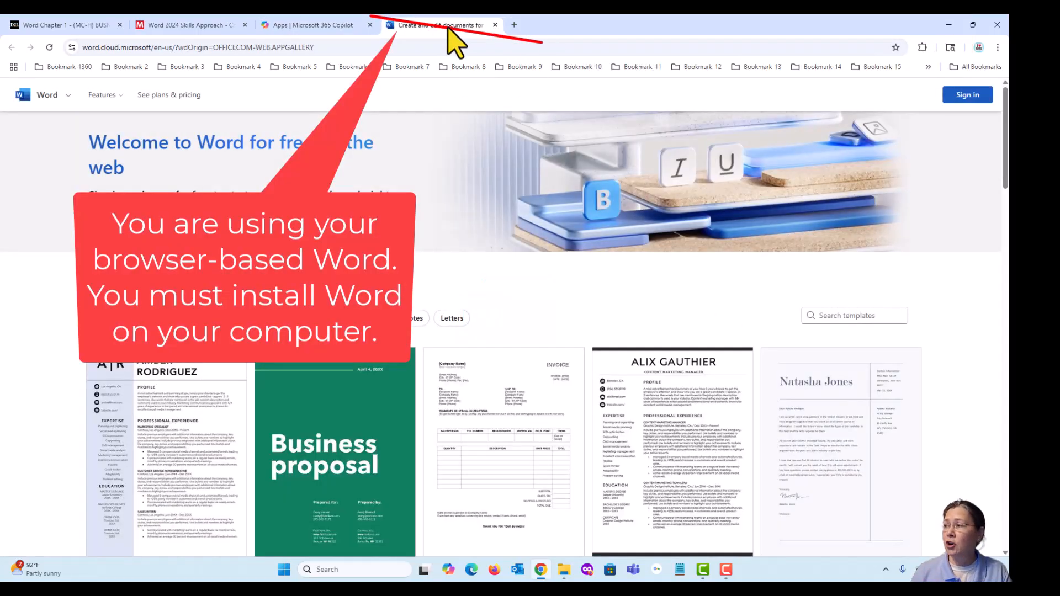
left_click(194, 24)
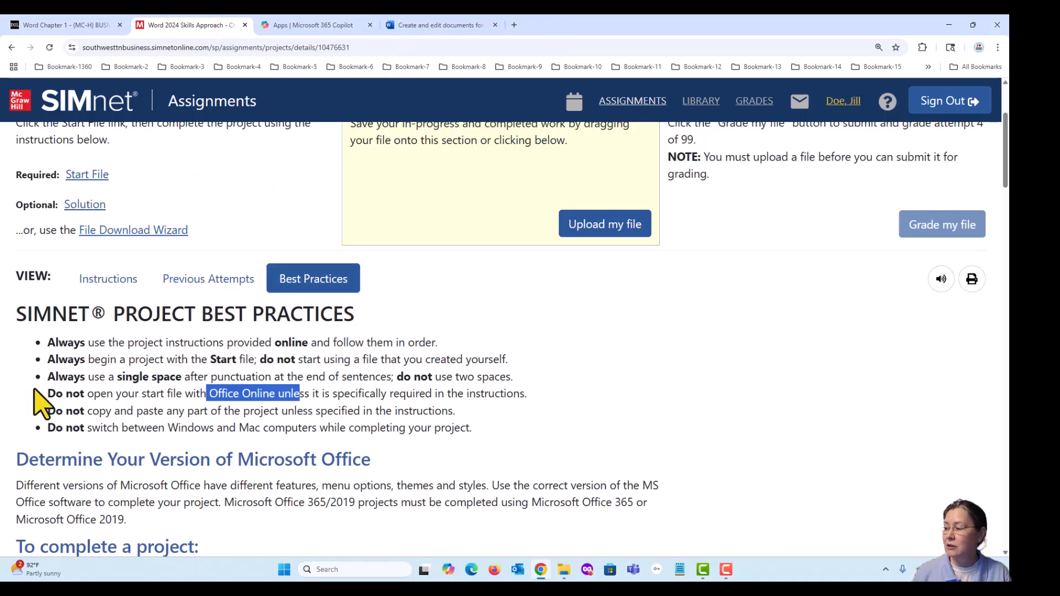
double_click(76, 393)
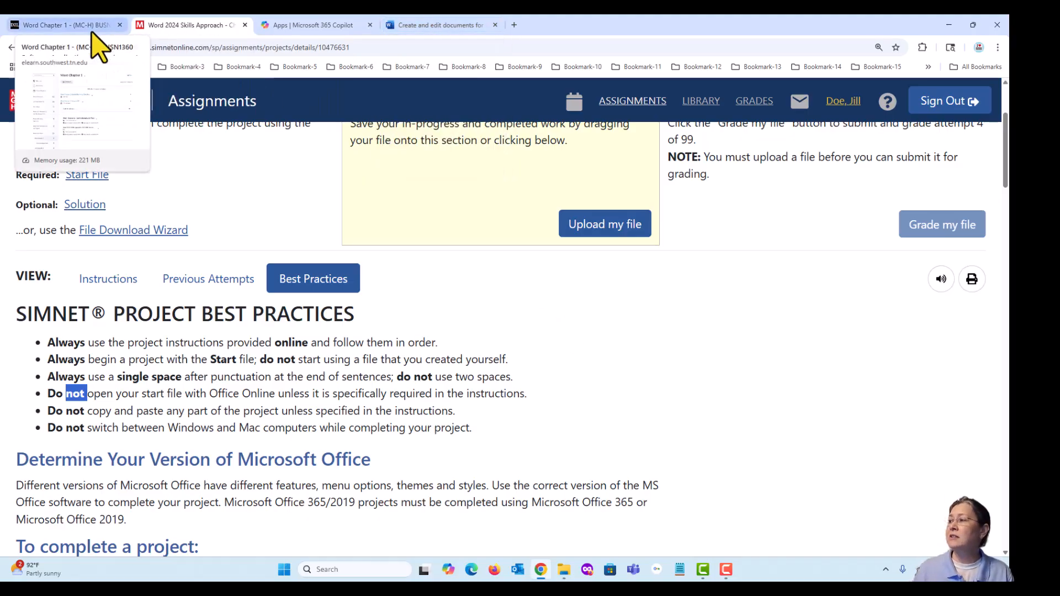
left_click(442, 27)
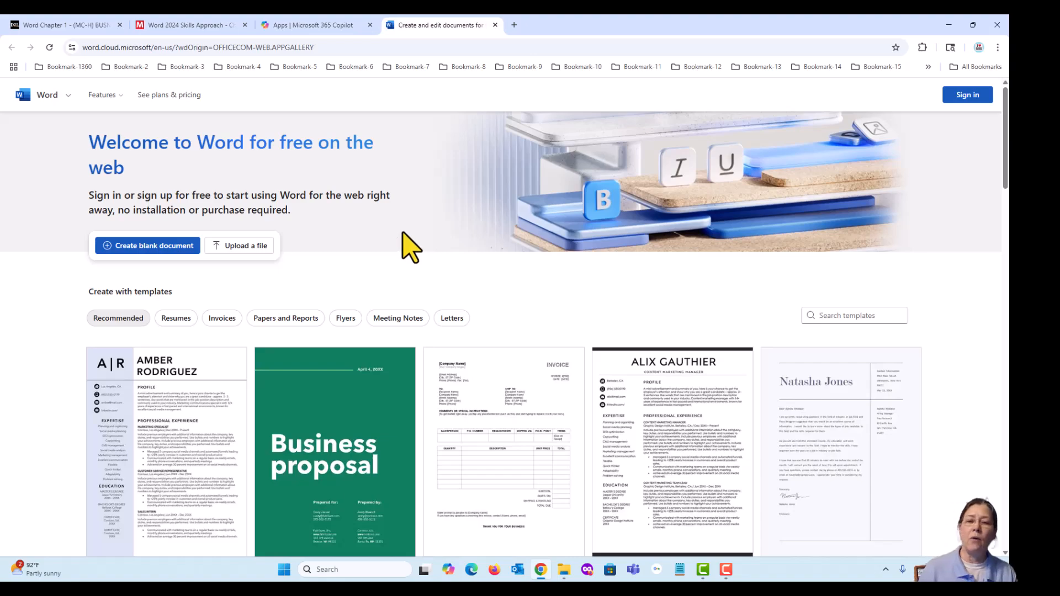
left_click(181, 25)
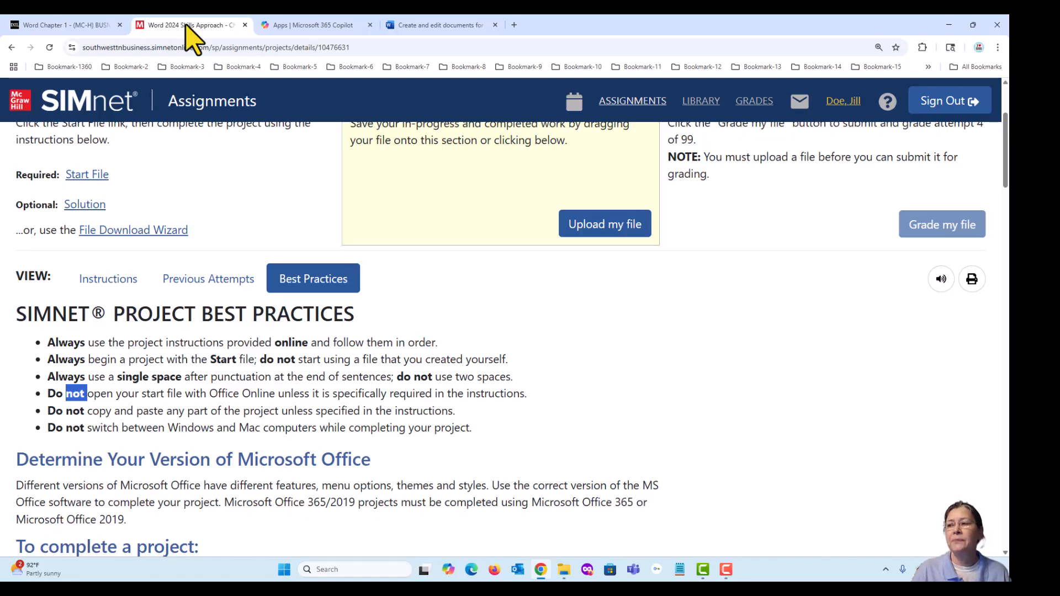
left_click(441, 24)
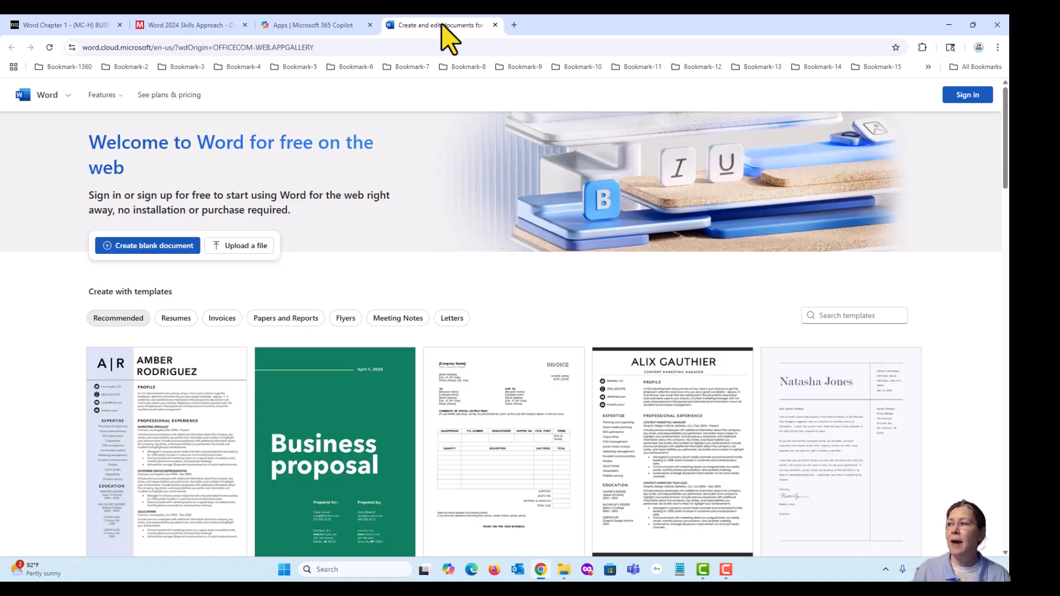
Return to the Microsoft 365 apps page and check the options for installing the desktop apps
left_click(310, 27)
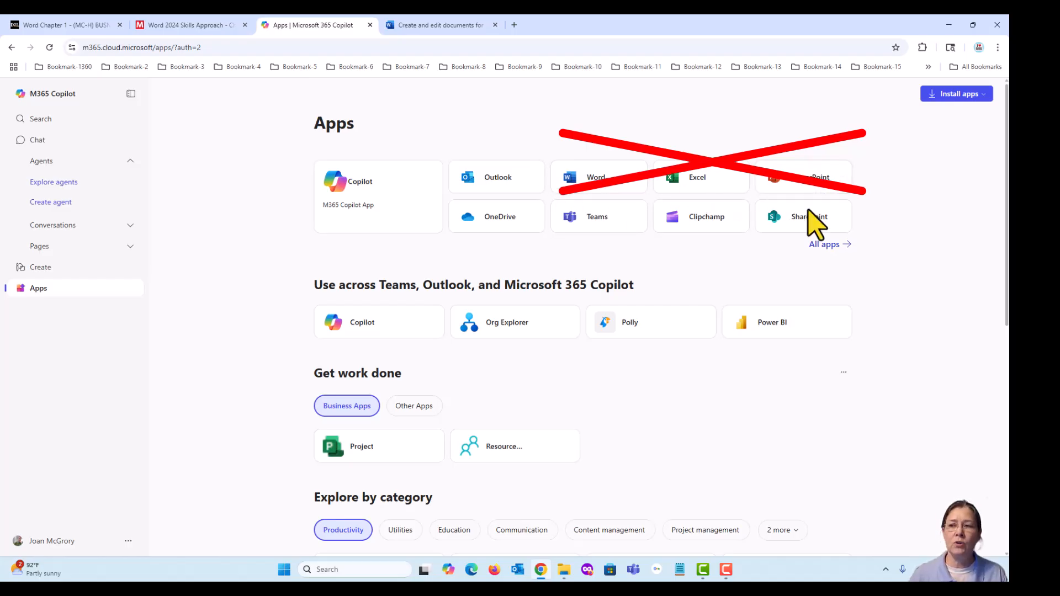
left_click(977, 94)
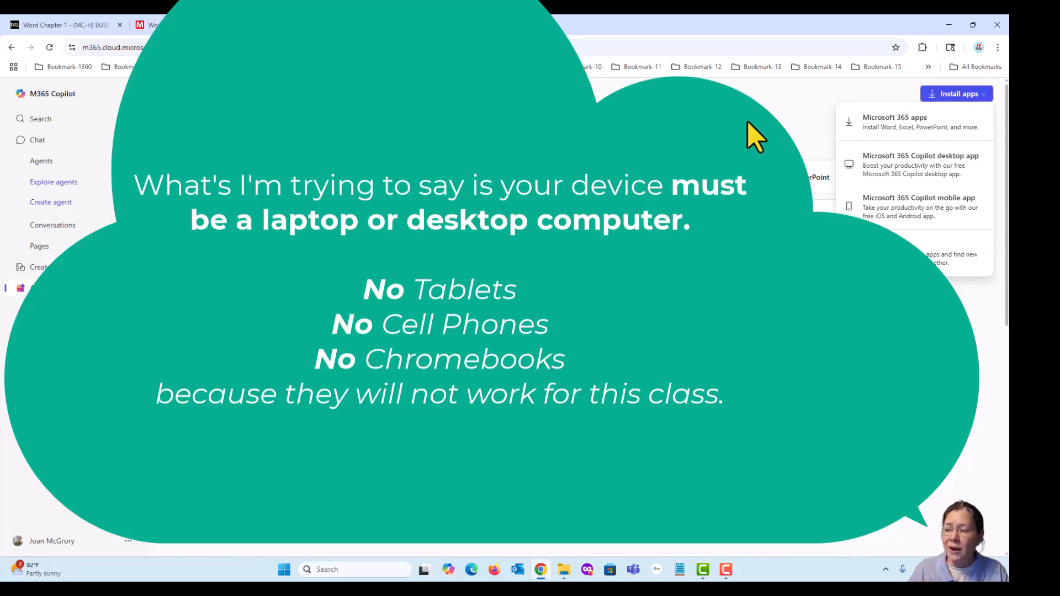
left_click(698, 123)
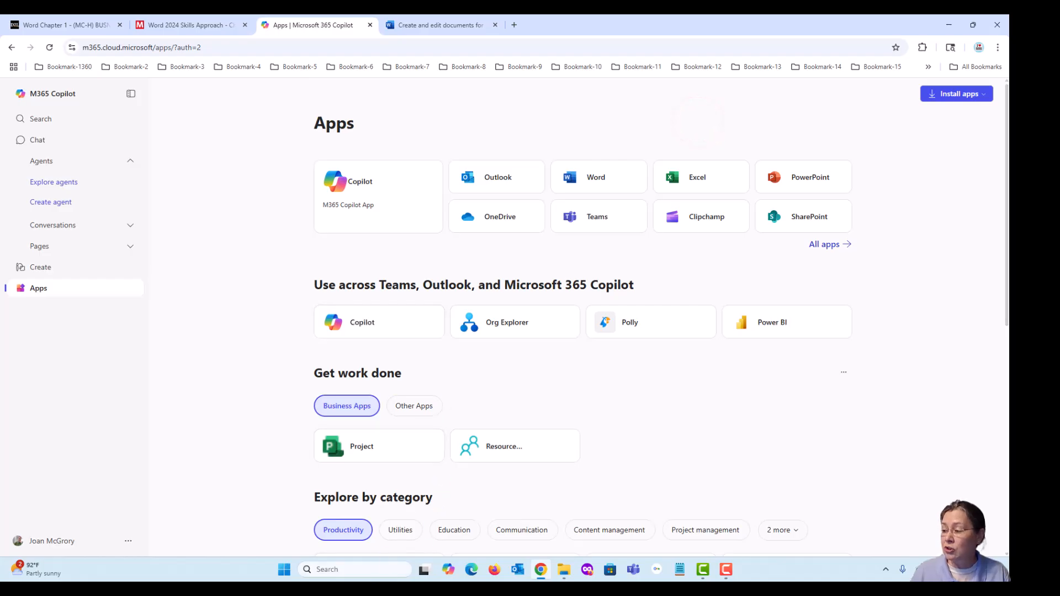
Search Windows for "word" to check for the installed desktop app, then dismiss the search
left_click(336, 569)
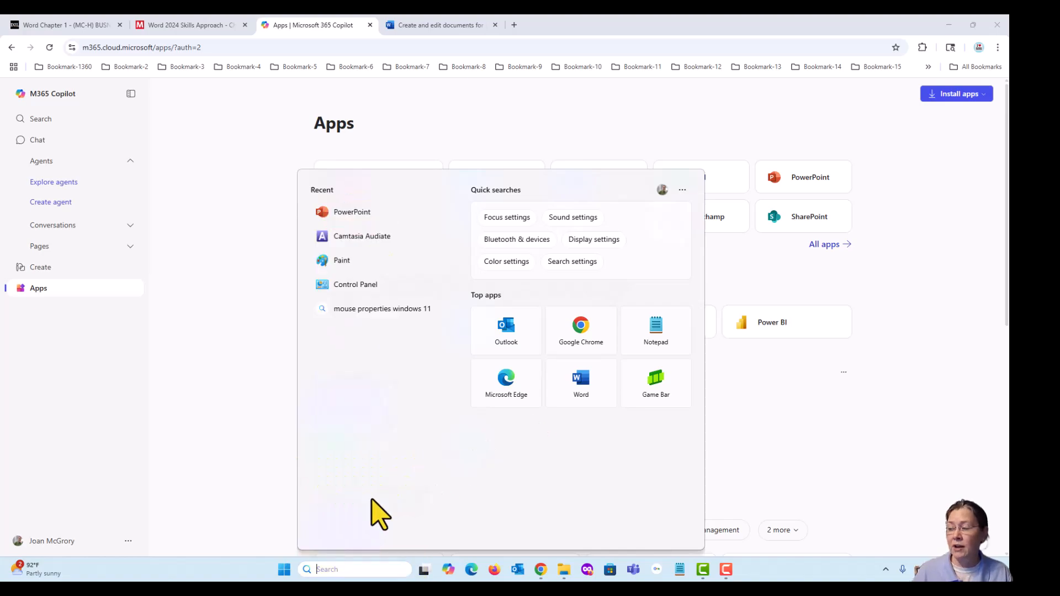
type("word")
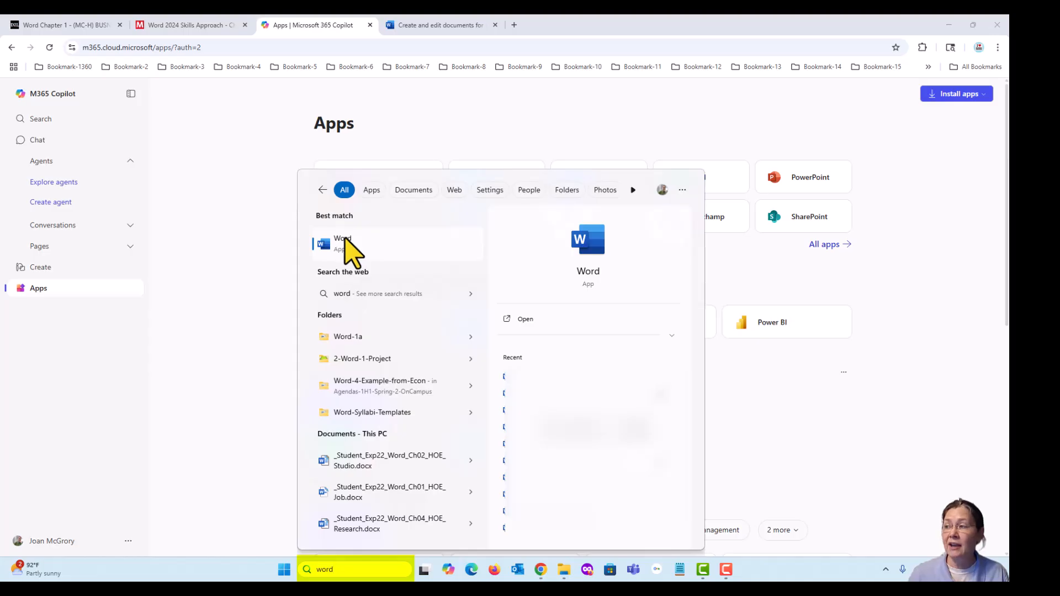
left_click(574, 122)
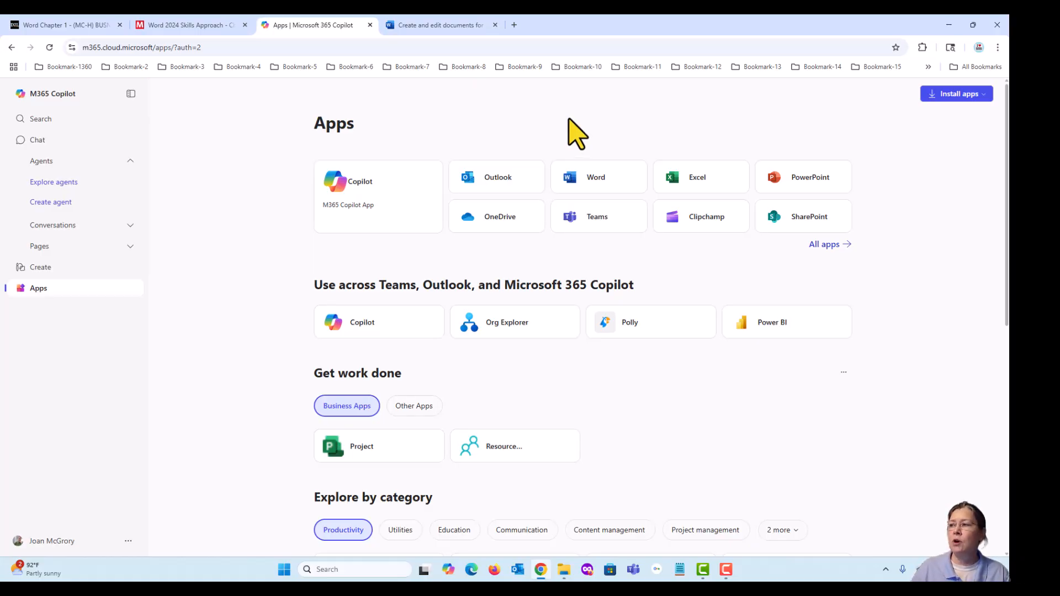
Revisit the Word for the web and Microsoft 365 apps pages, then close both browser tabs
left_click(433, 26)
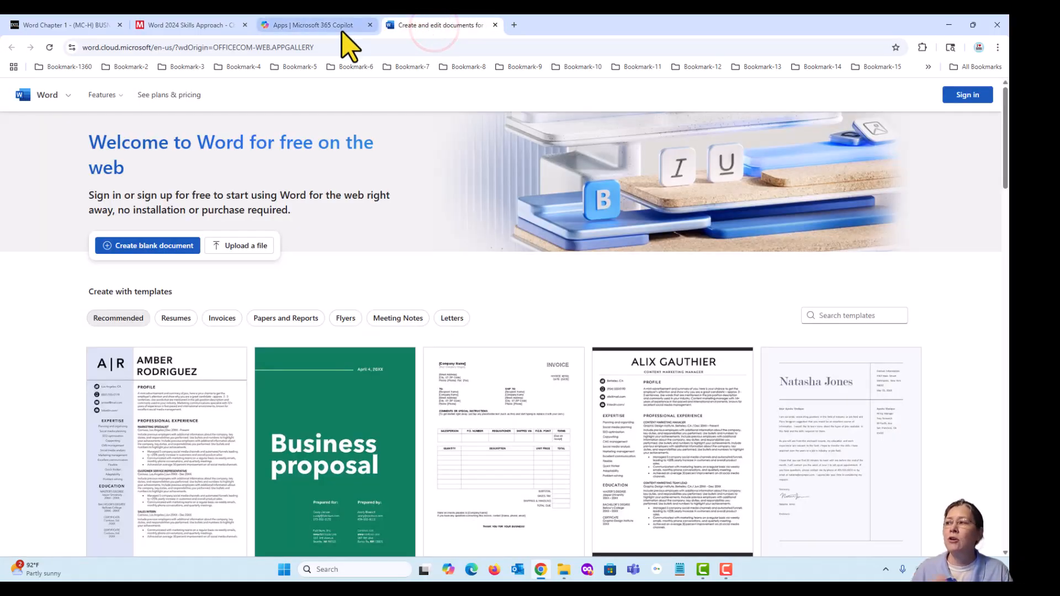
left_click(325, 39)
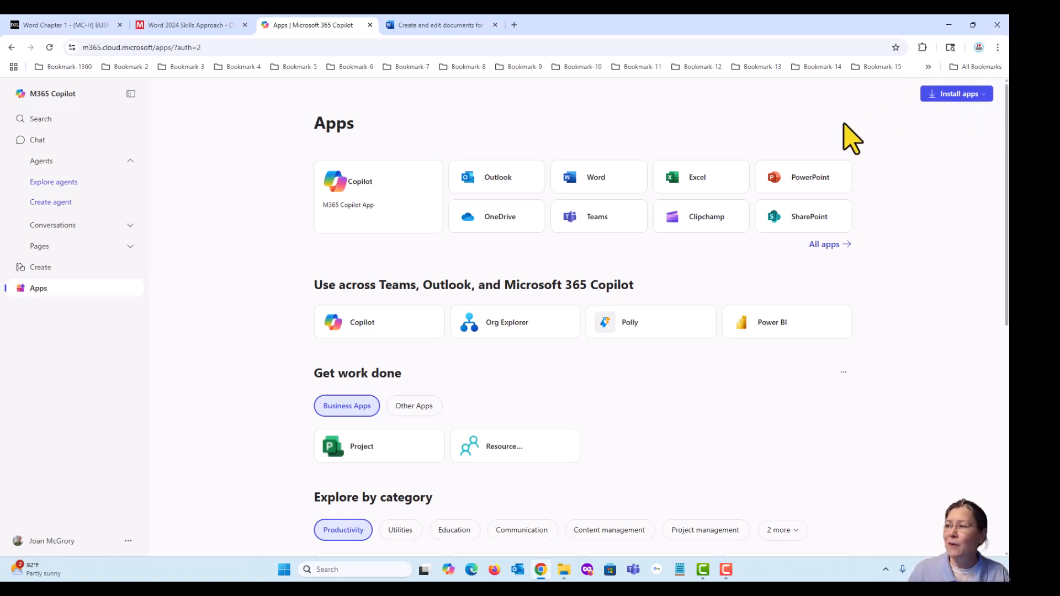
left_click(440, 25)
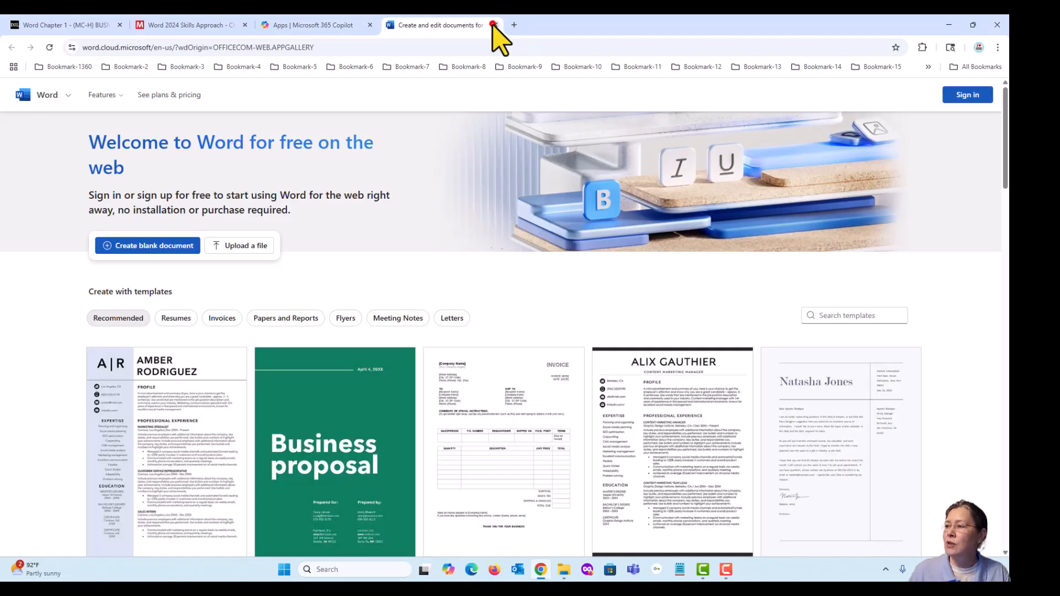
left_click(492, 25)
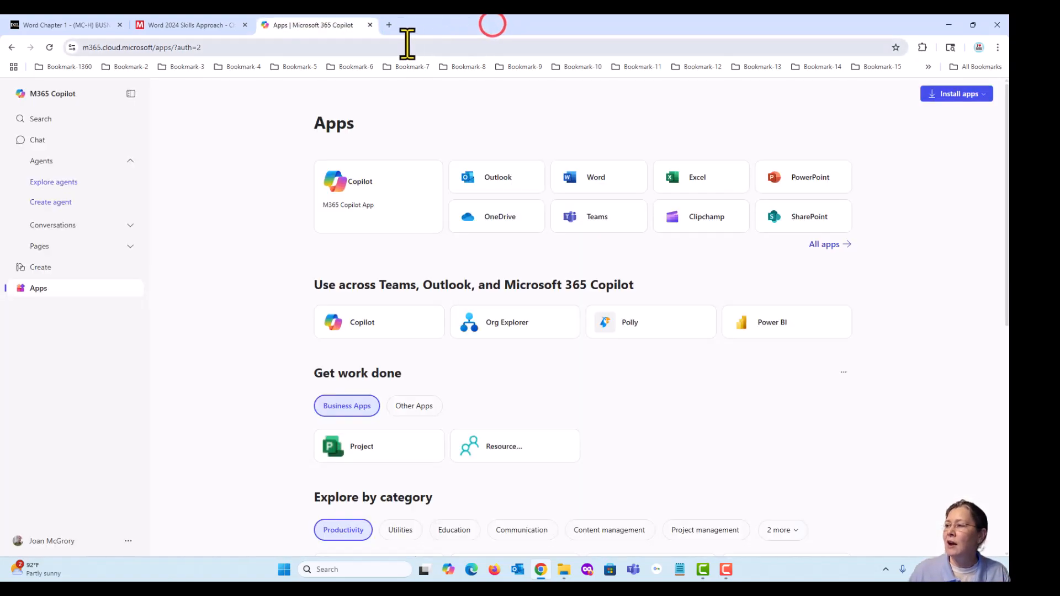
left_click(370, 24)
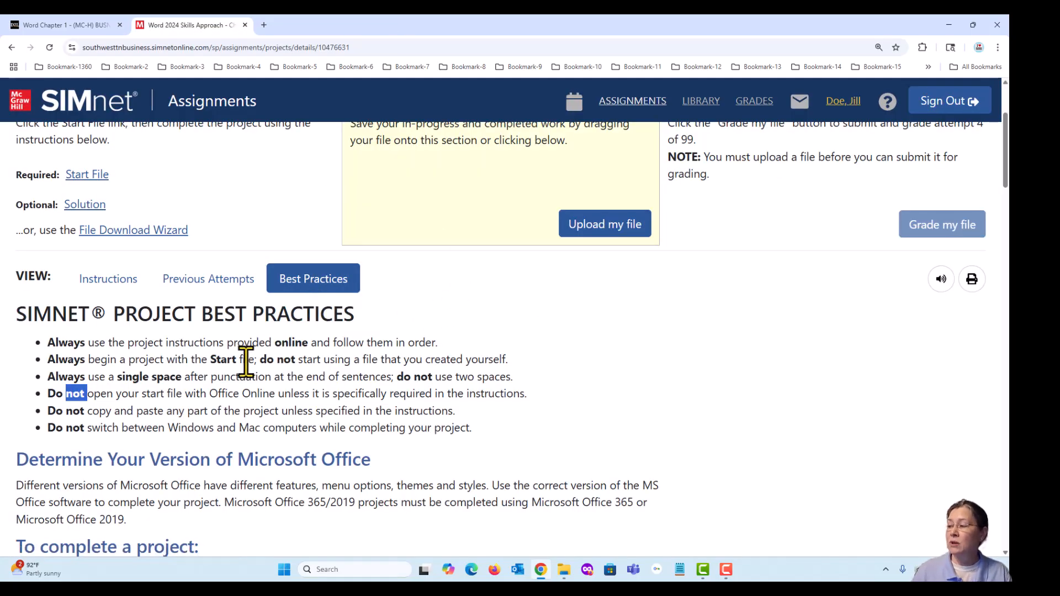
Read the Best Practices guidance on the Office version and on downloading the project files
scroll(246, 361, "down", 1)
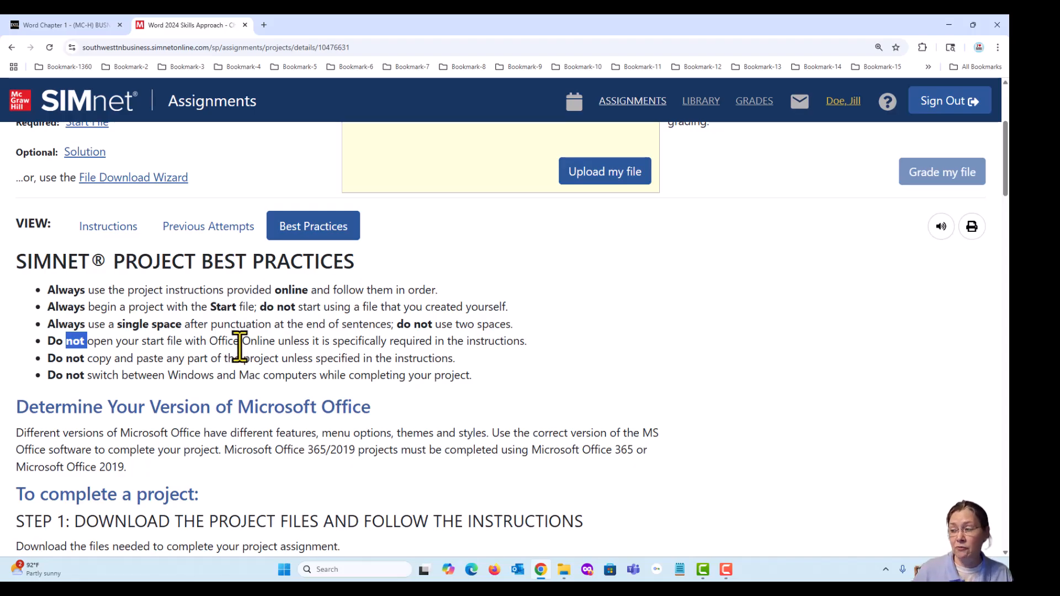
scroll(243, 353, "down", 3)
scroll(240, 347, "down", 2)
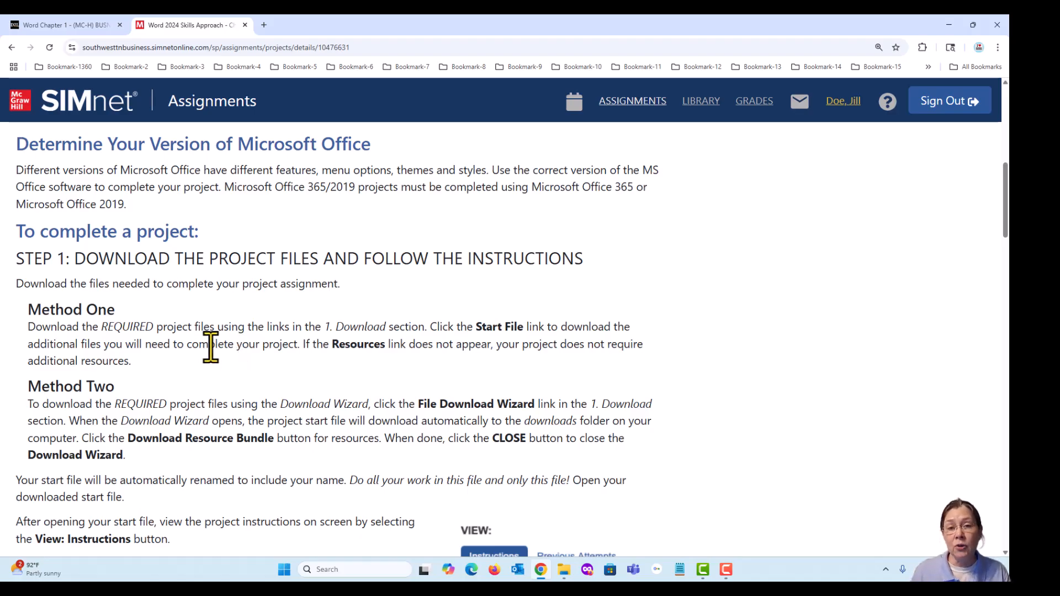
Review the Best Practices on viewing instructions and the Windows/Mac switch, and highlight the rule about not switching between Windows and Mac computers
scroll(212, 354, "down", 4)
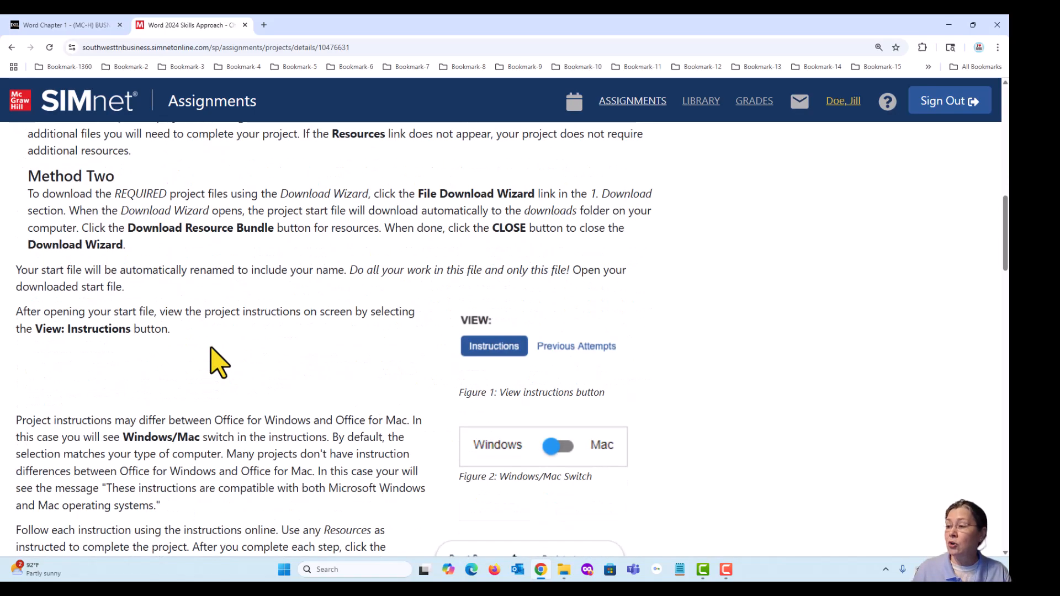
scroll(218, 361, "down", 3)
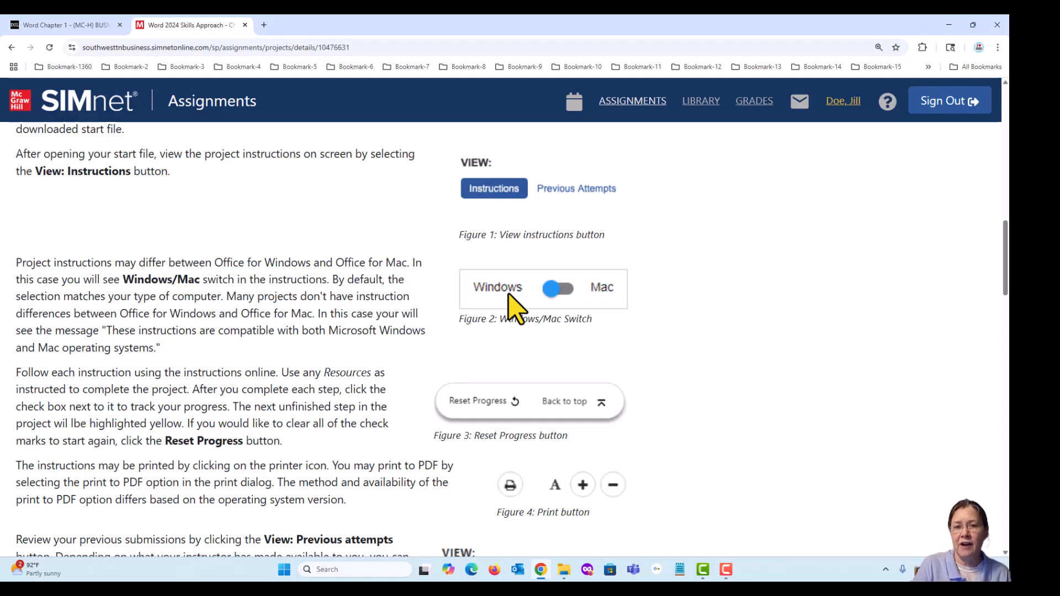
scroll(381, 306, "up", 9)
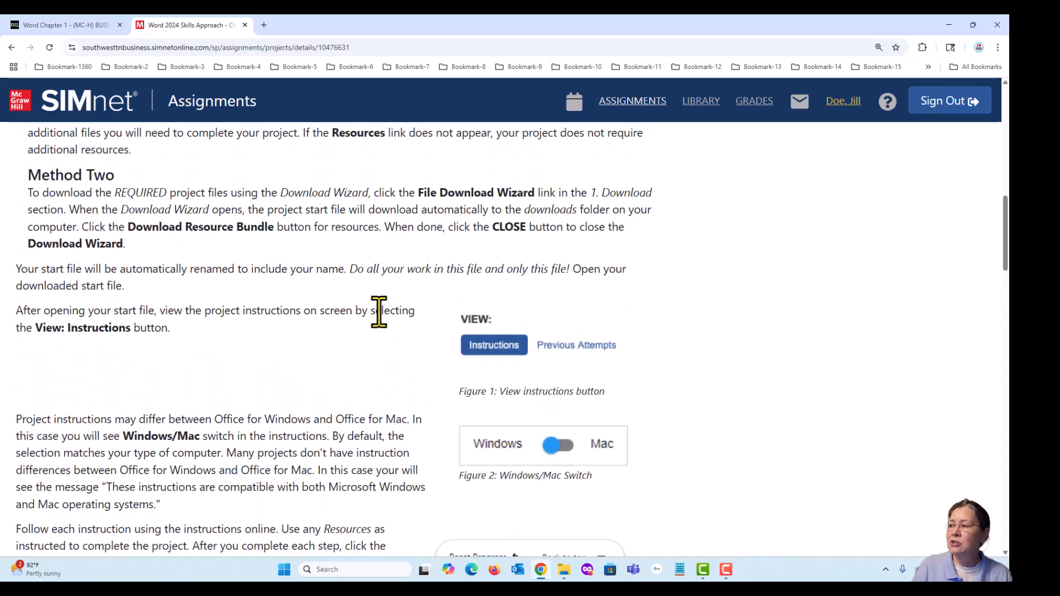
scroll(384, 324, "up", 2)
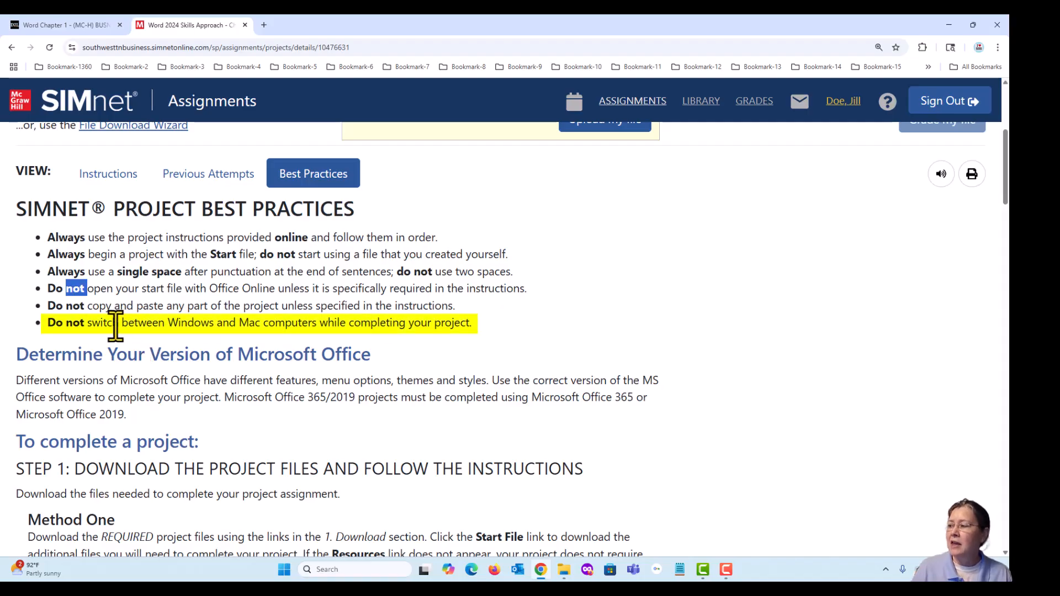
left_click_drag(50, 324, 322, 324)
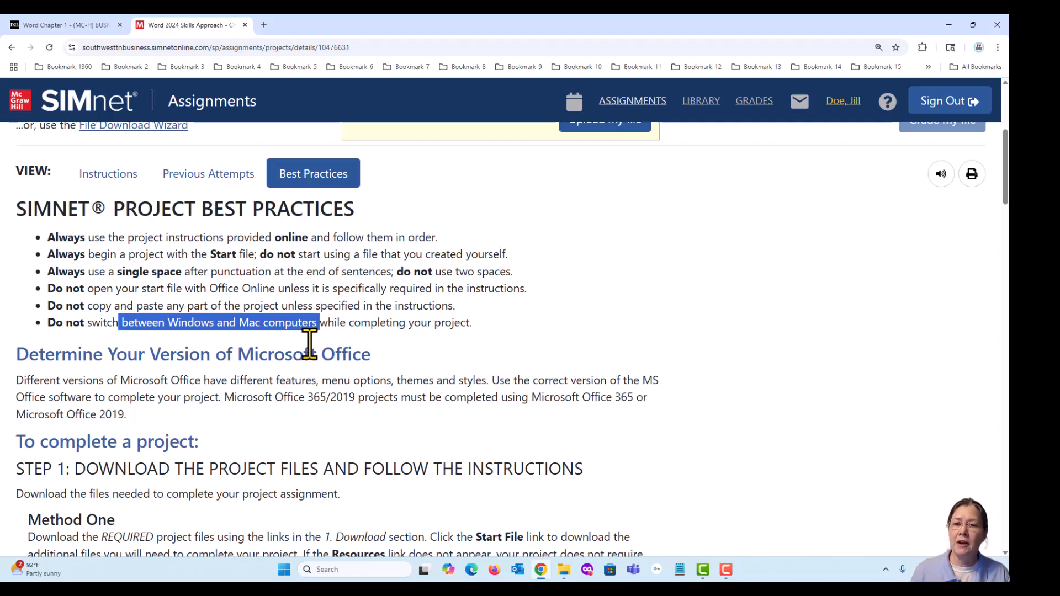
left_click(328, 324)
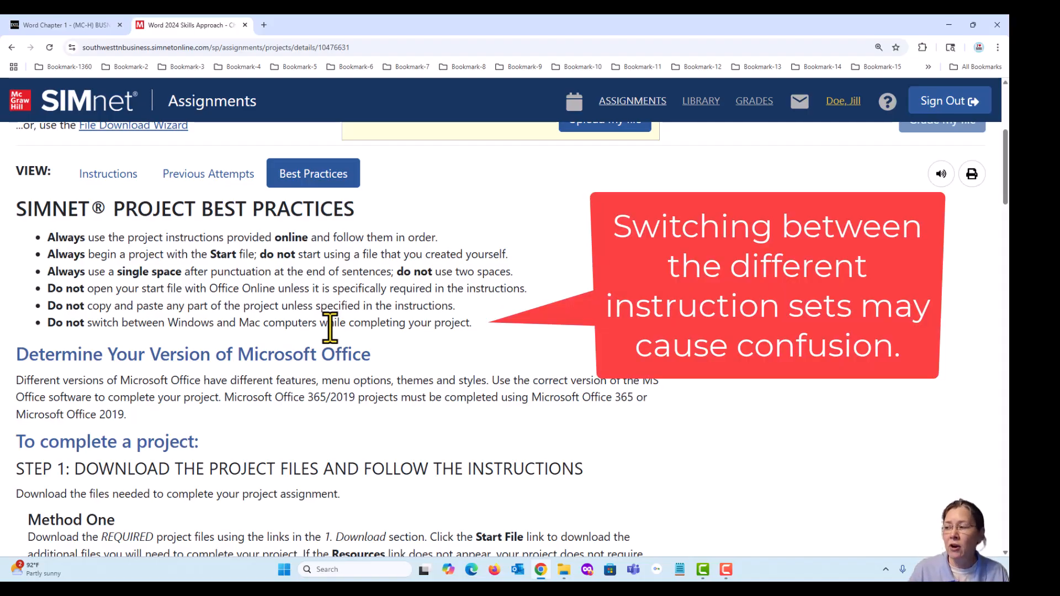
Open the project's previous attempts and review the submitted files, dates and scores
scroll(336, 331, "up", 1)
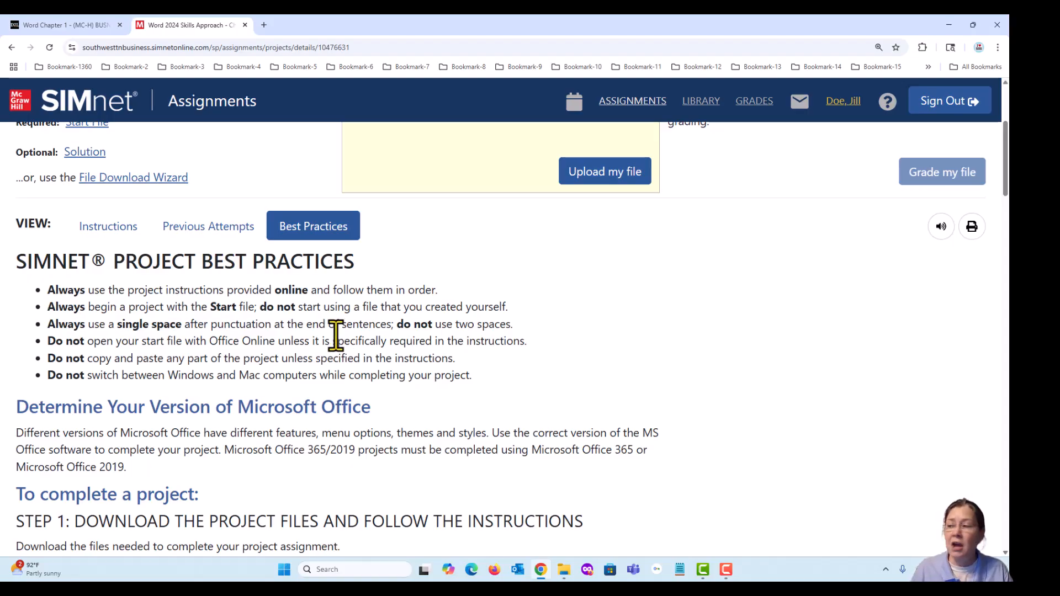
scroll(337, 336, "up", 3)
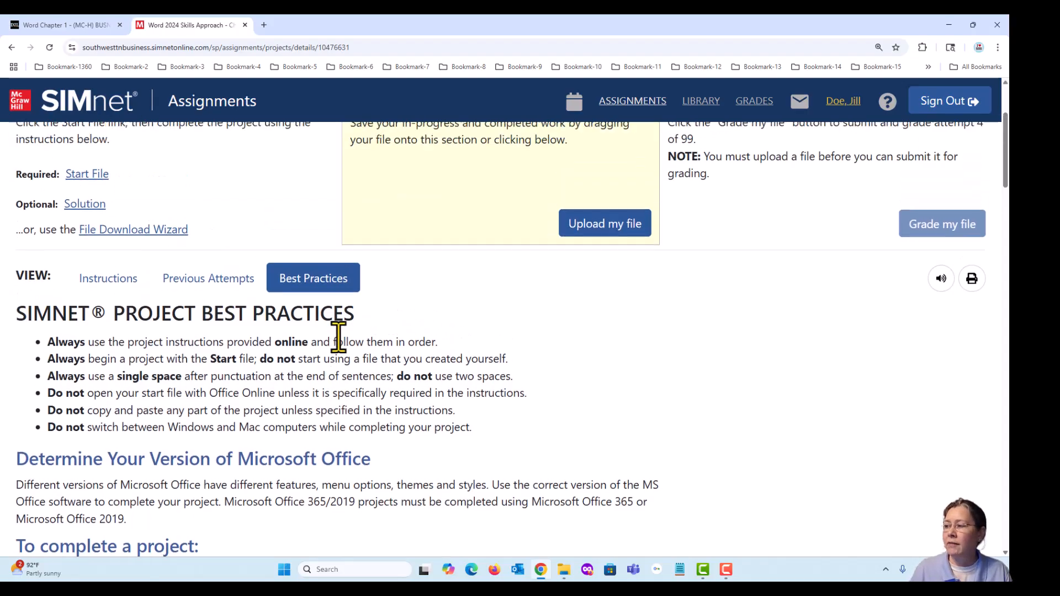
scroll(338, 337, "up", 1)
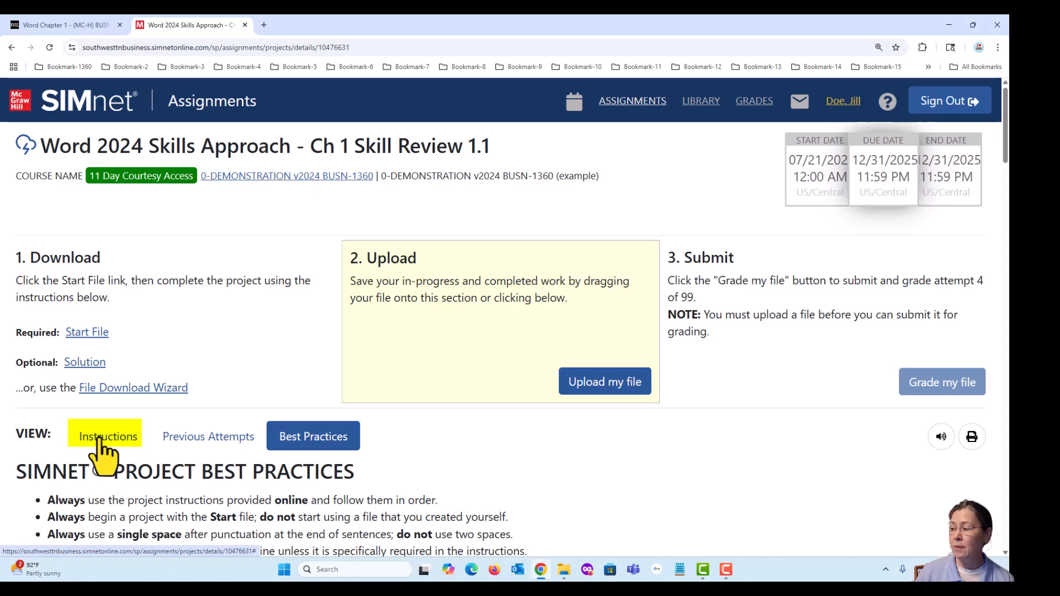
left_click(187, 439)
scroll(339, 428, "down", 5)
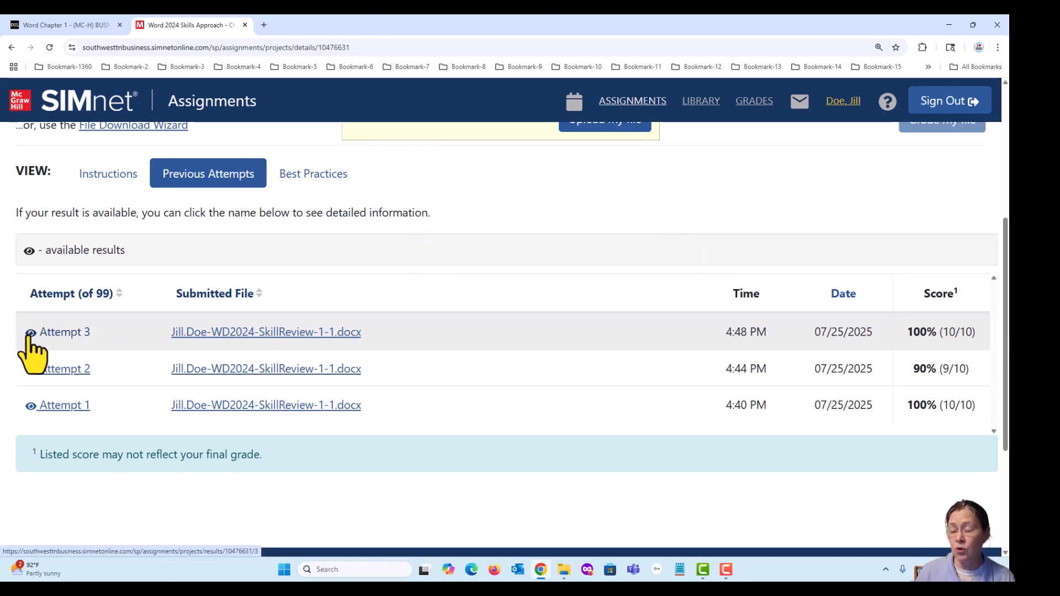
Return to the project instructions and read the Skill Review 1.1 introduction, the Windows/Mac switch and the list of skills needed
scroll(111, 374, "up", 3)
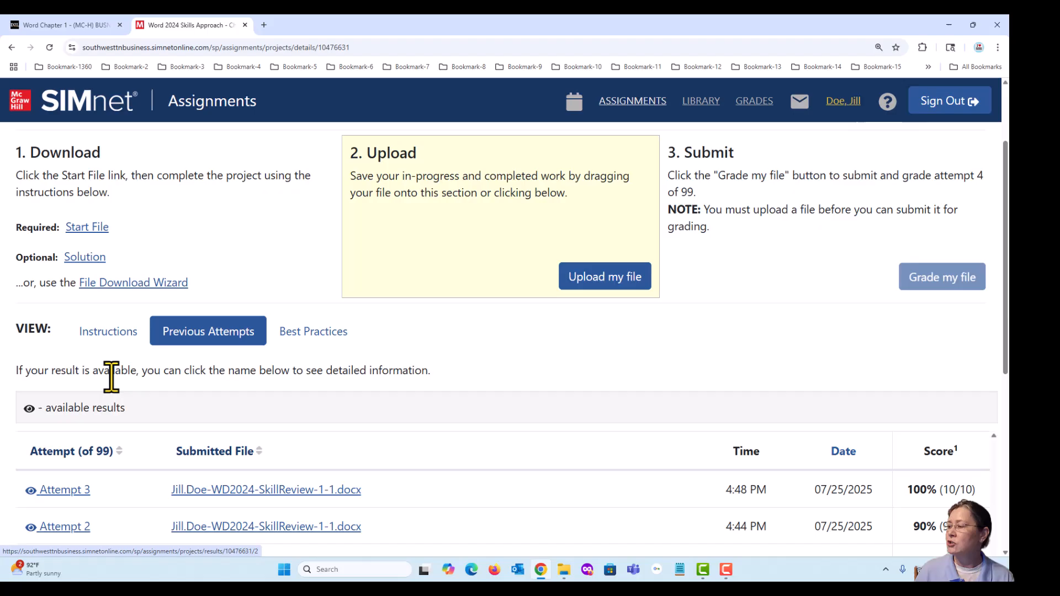
left_click(109, 336)
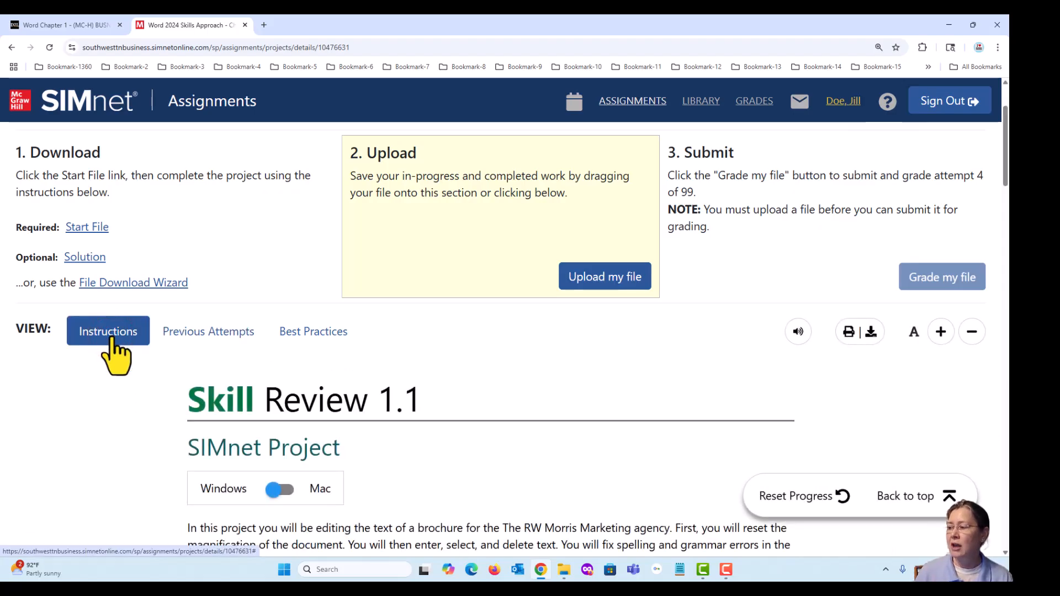
scroll(513, 395, "down", 2)
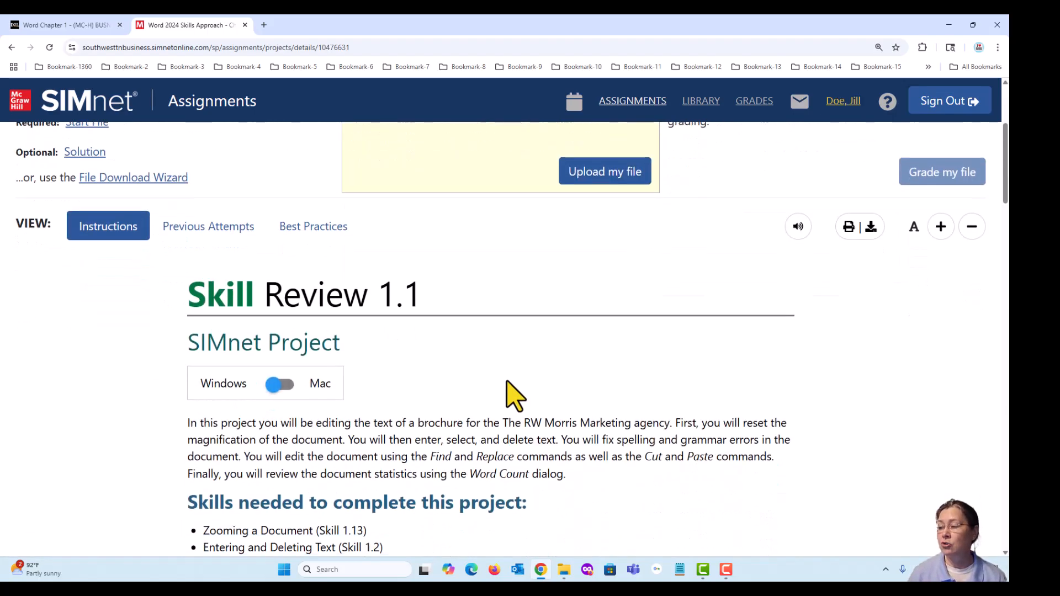
scroll(514, 395, "down", 2)
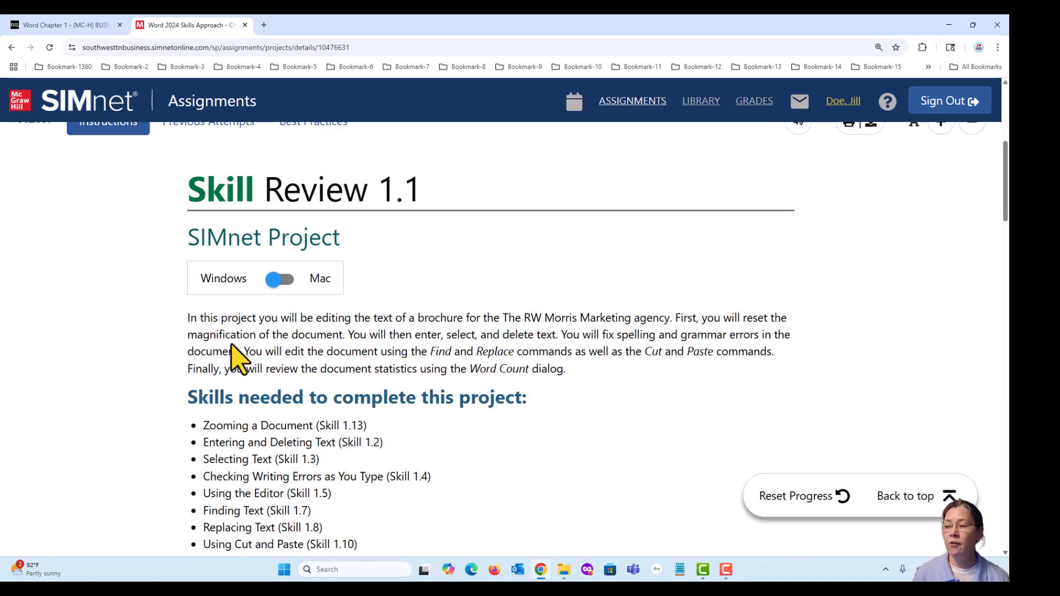
scroll(330, 374, "down", 1)
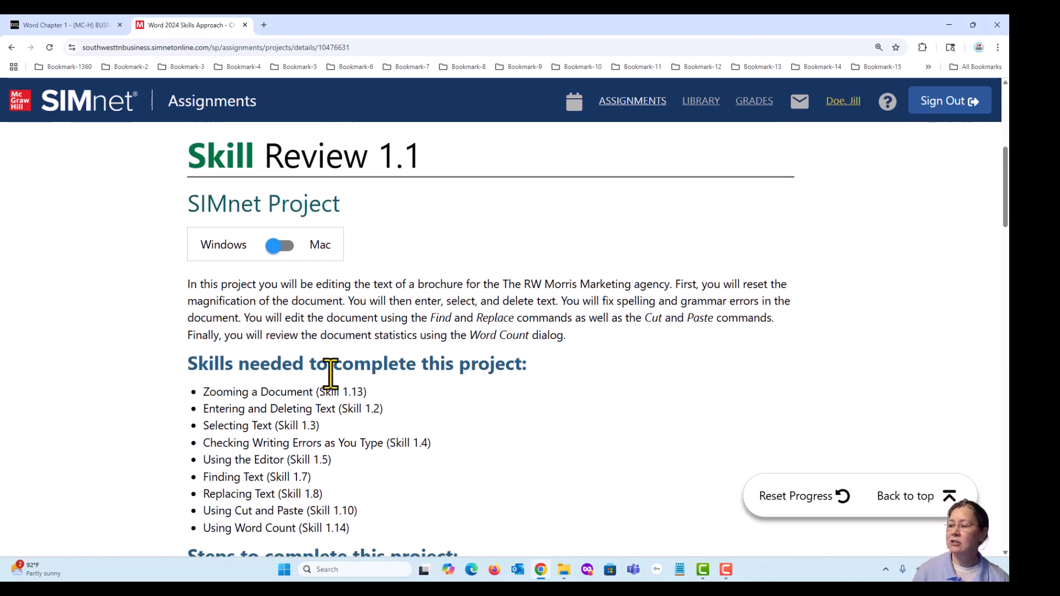
scroll(330, 374, "down", 2)
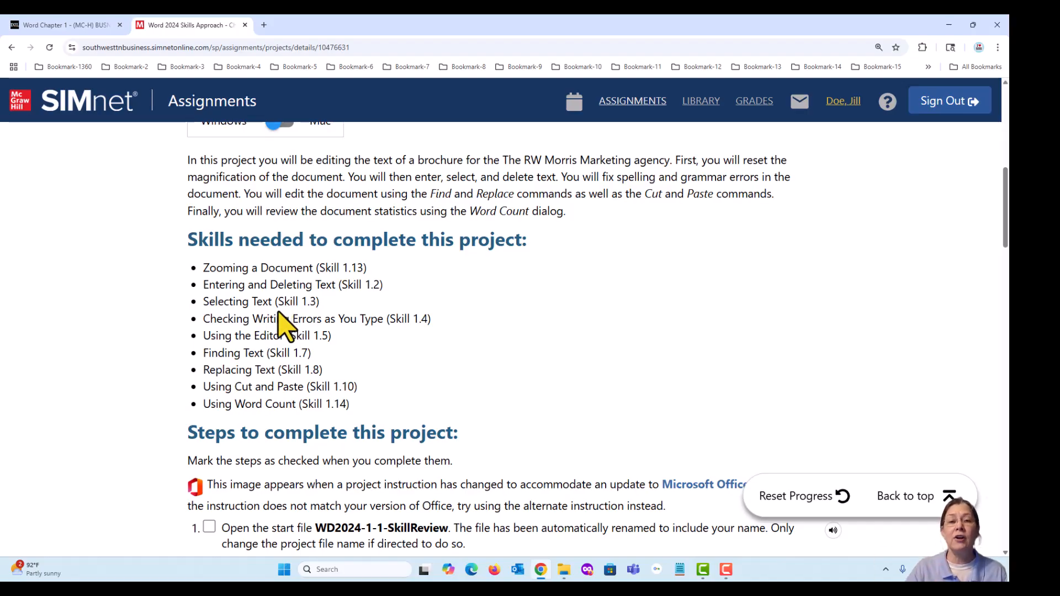
scroll(279, 323, "up", 7)
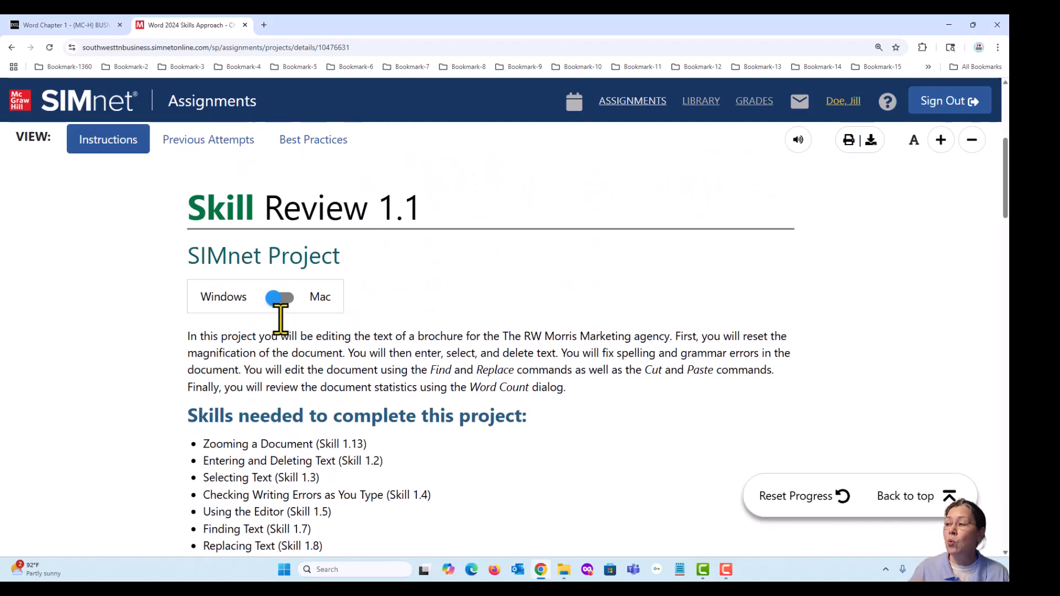
scroll(282, 337, "up", 1)
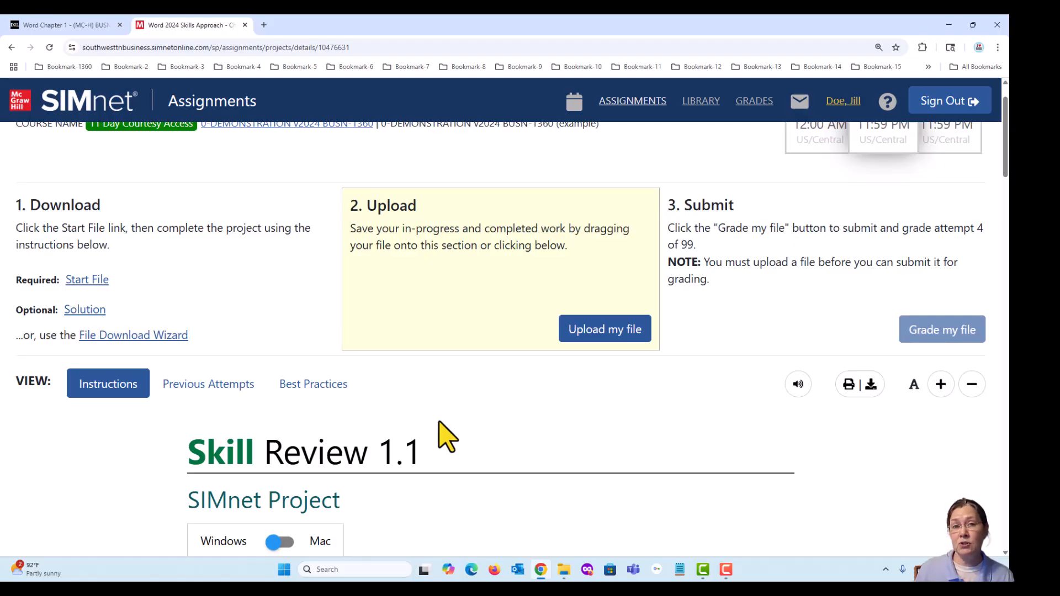
Examine the project steps through to submission, including the instructions marked with the Office icon and the note explaining that icon
scroll(447, 436, "down", 15)
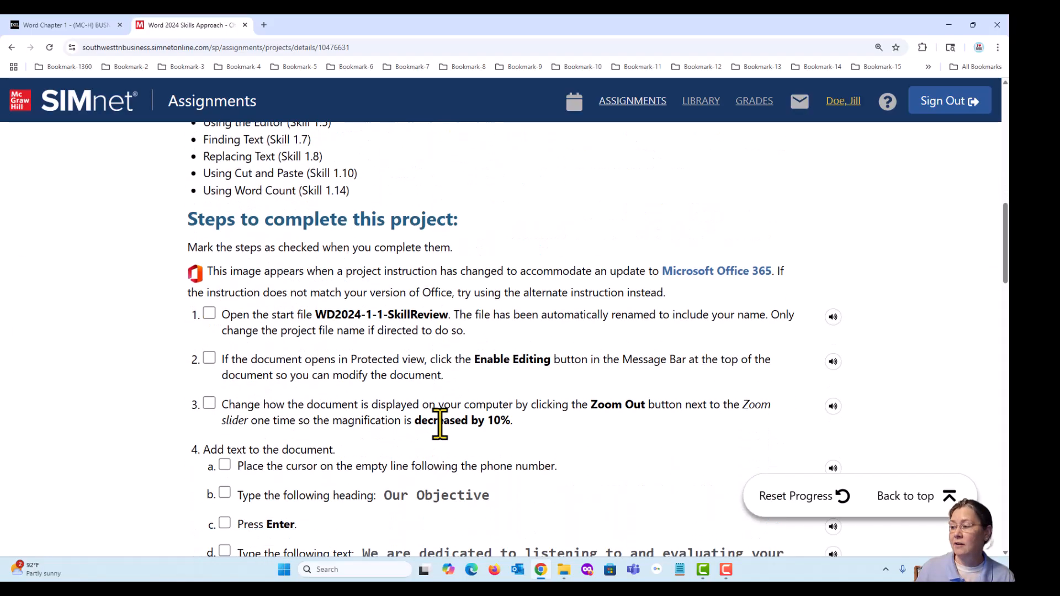
scroll(448, 436, "down", 15)
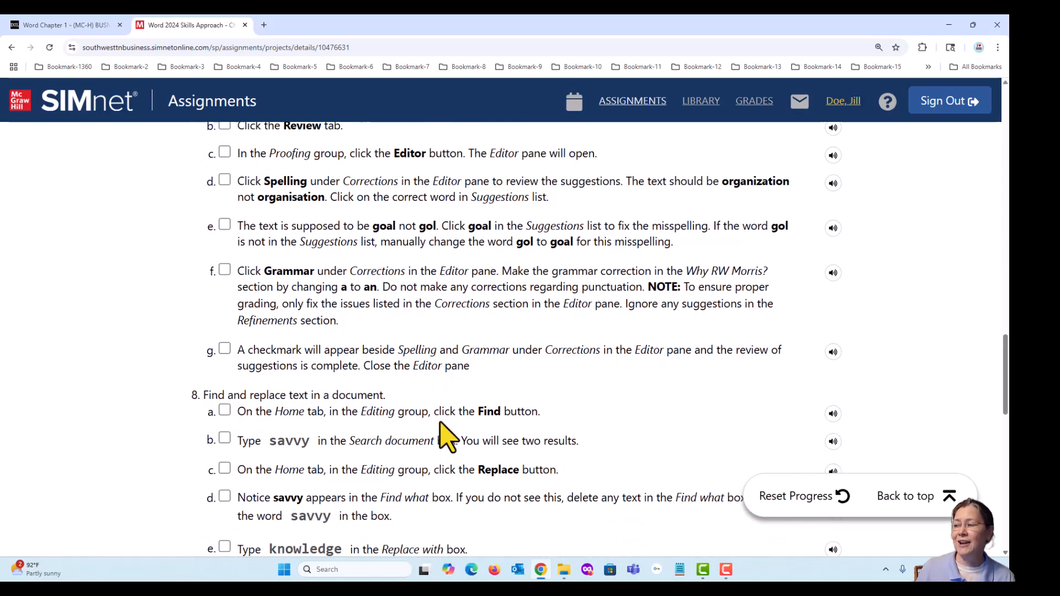
scroll(448, 436, "down", 12)
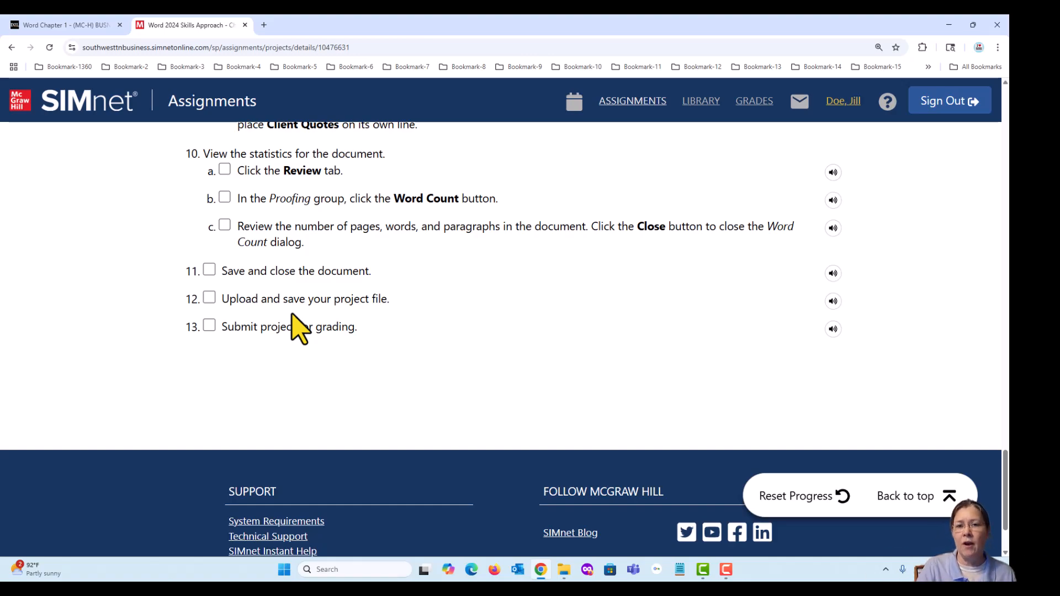
scroll(428, 306, "up", 10)
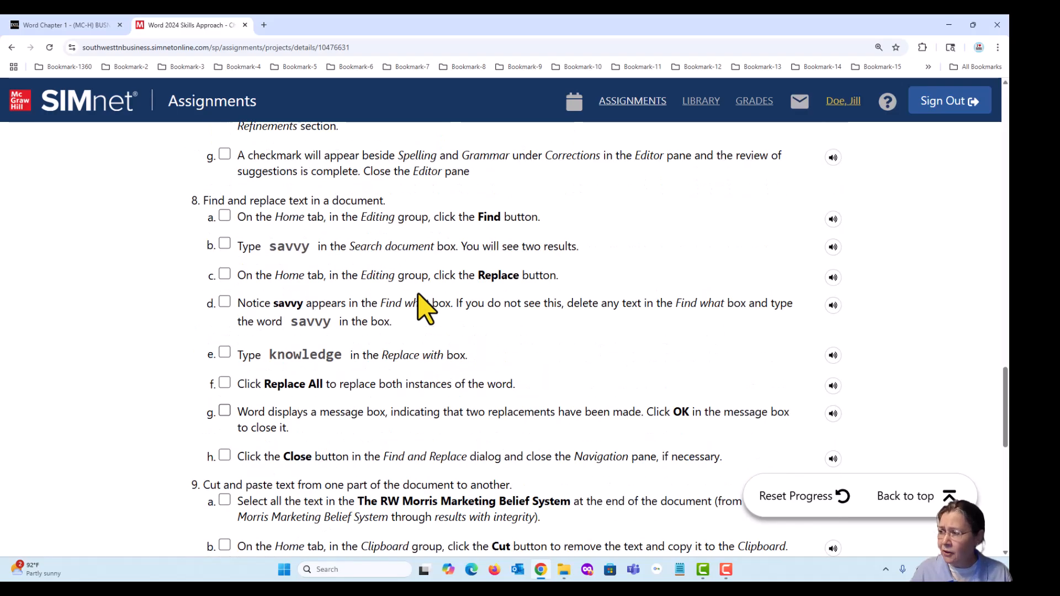
scroll(425, 310, "up", 15)
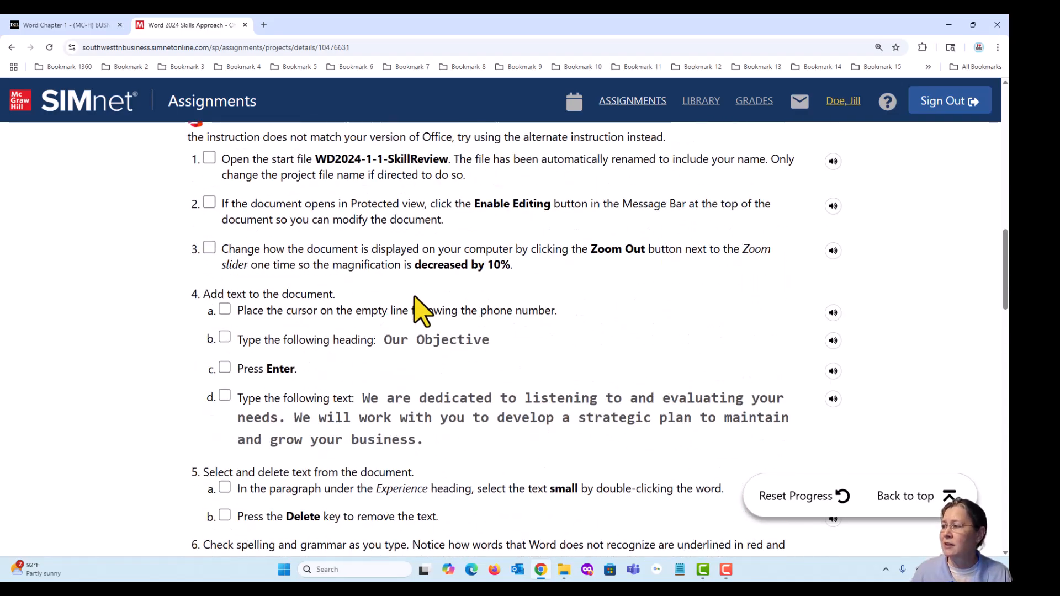
scroll(403, 309, "down", 4)
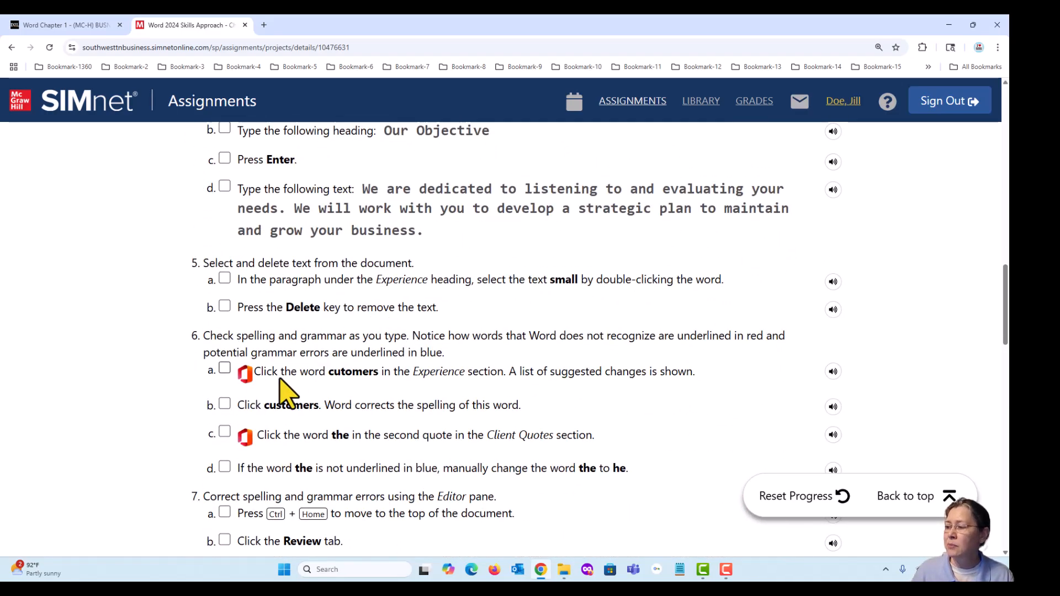
scroll(275, 387, "up", 3)
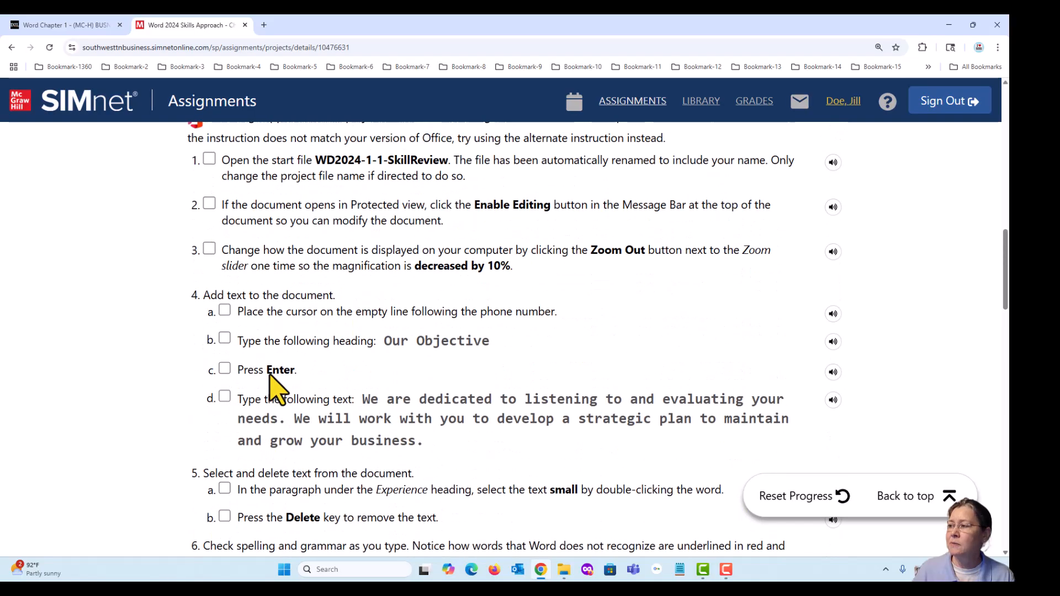
scroll(275, 388, "up", 4)
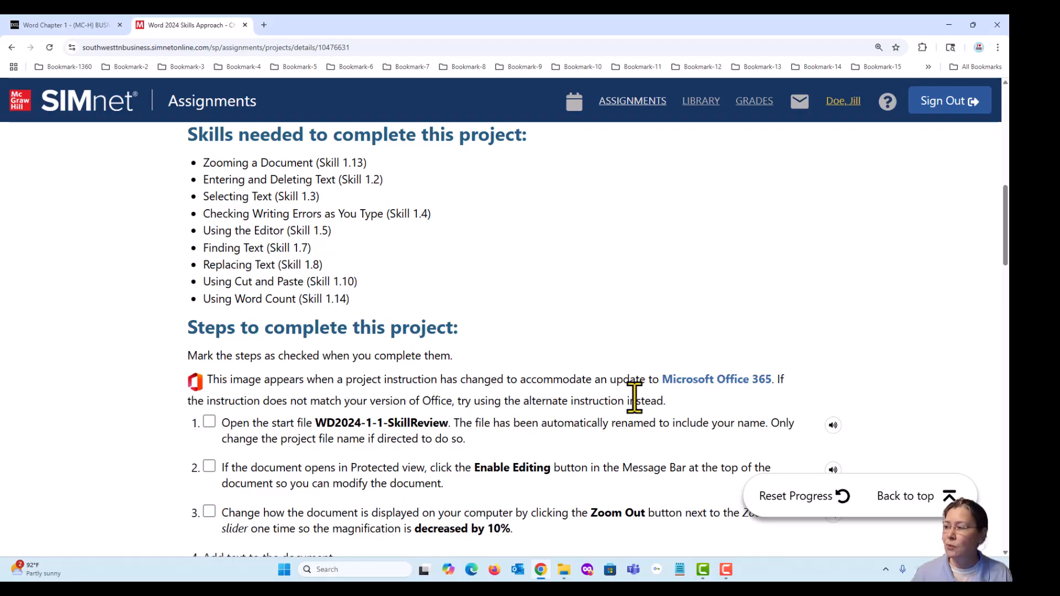
Mark step 1, opening the start file, as completed, clear its check mark again, and return to the download and upload sections
scroll(590, 403, "down", 1)
scroll(589, 404, "down", 2)
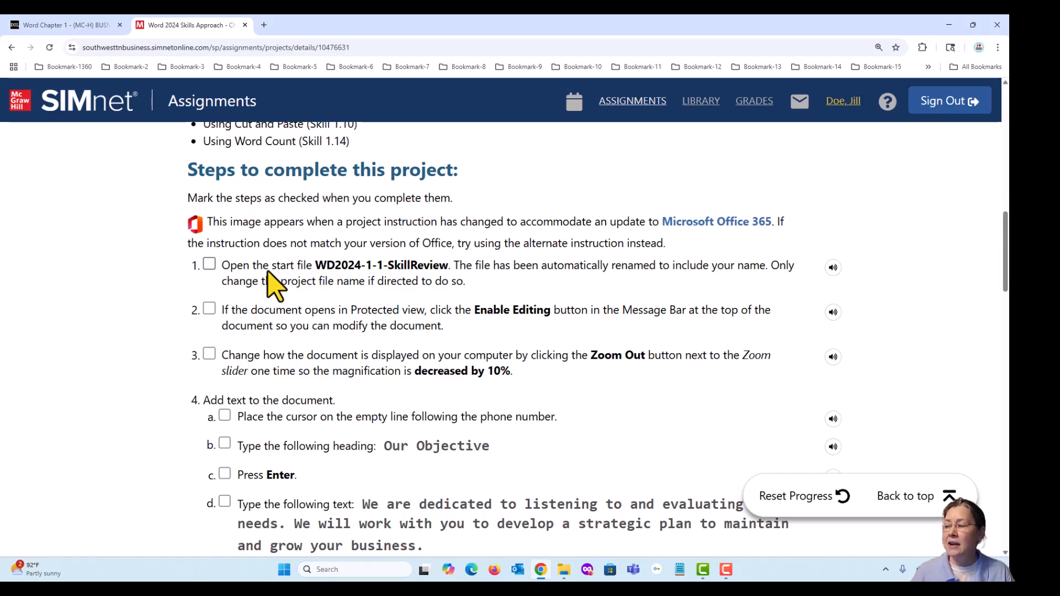
left_click(209, 265)
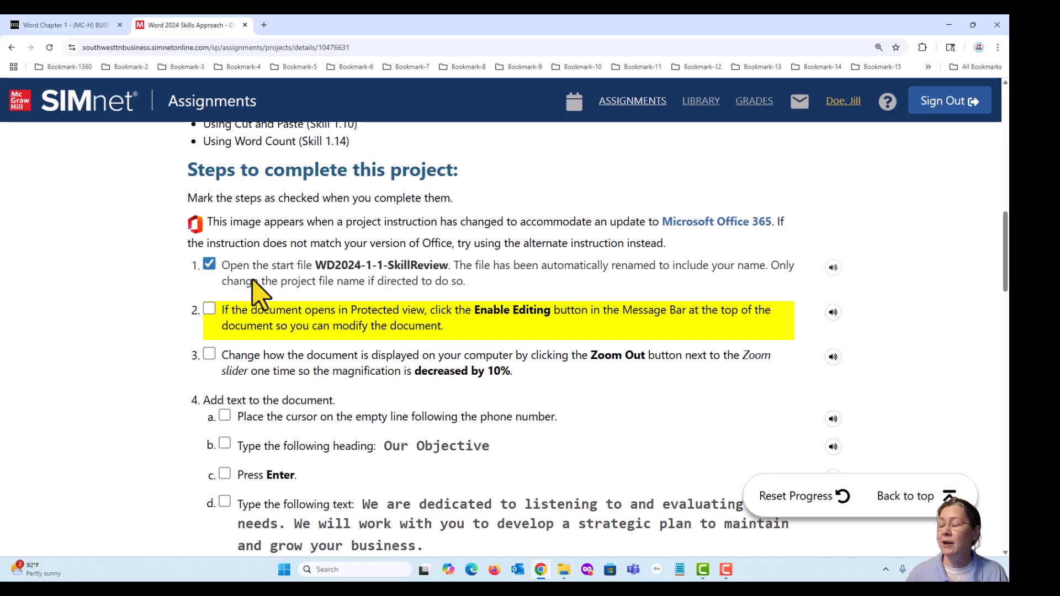
left_click(208, 263)
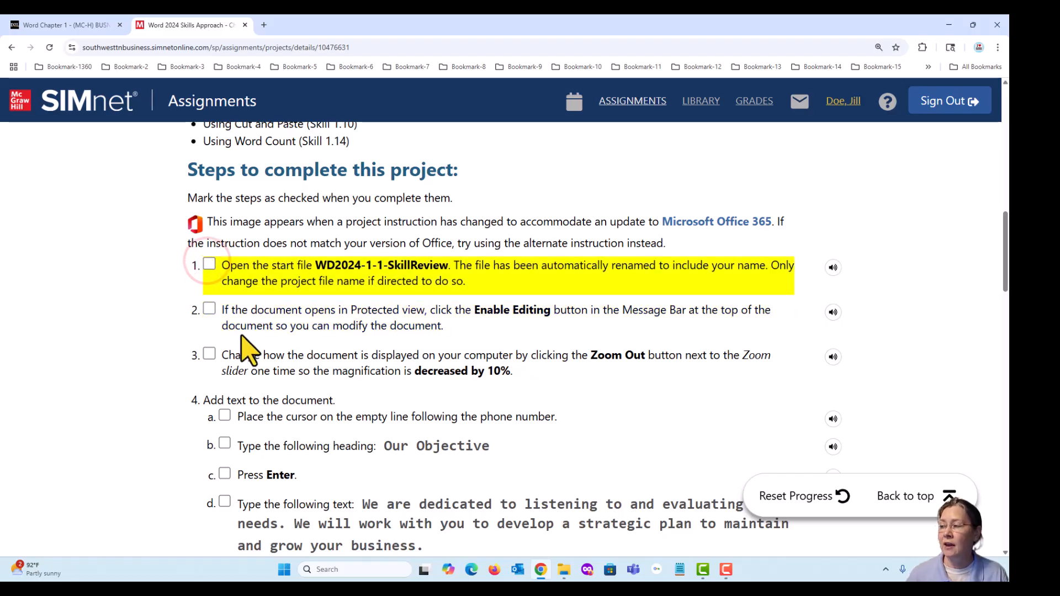
scroll(338, 327, "up", 10)
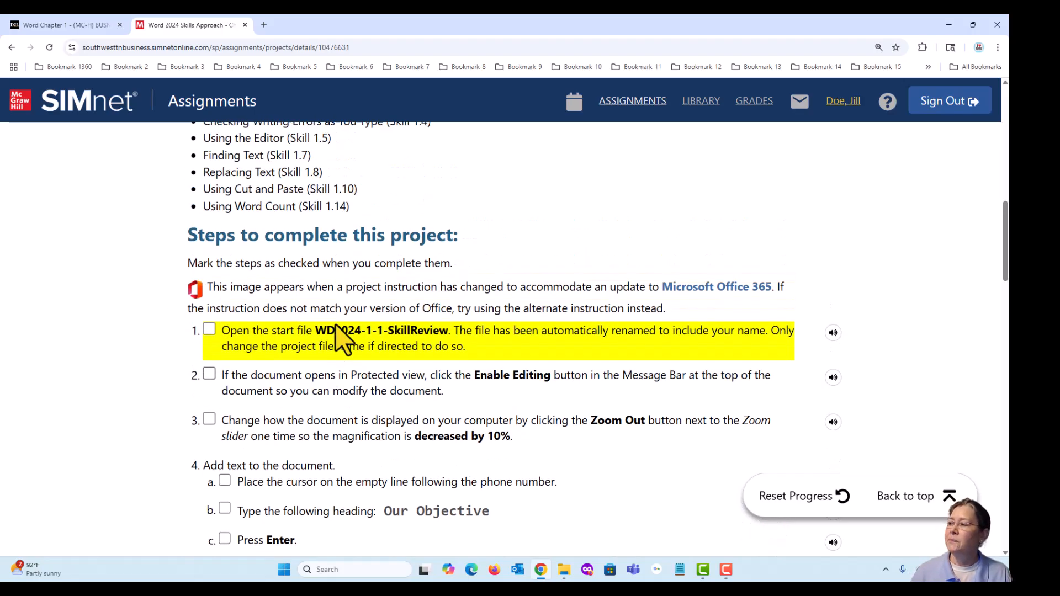
scroll(337, 328, "up", 3)
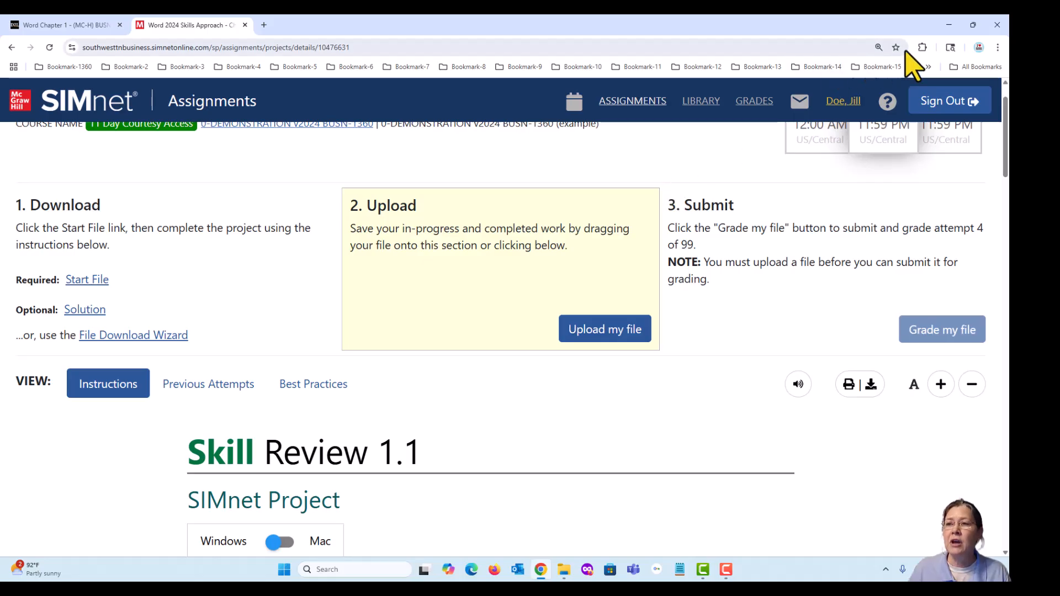
Minimize the browser and create a new folder named Word-1 on the desktop
left_click(950, 25)
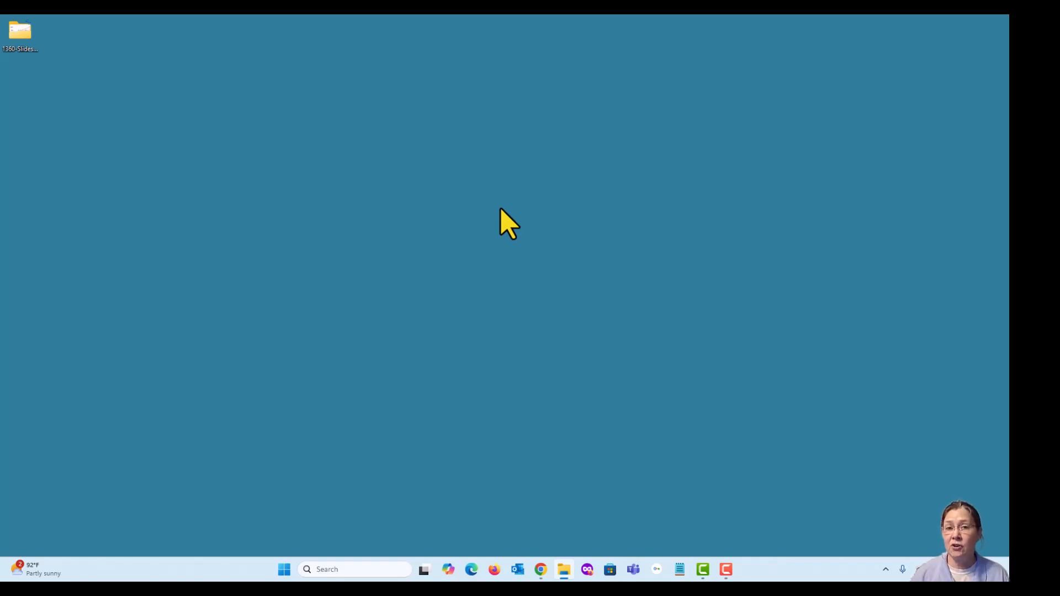
right_click(436, 201)
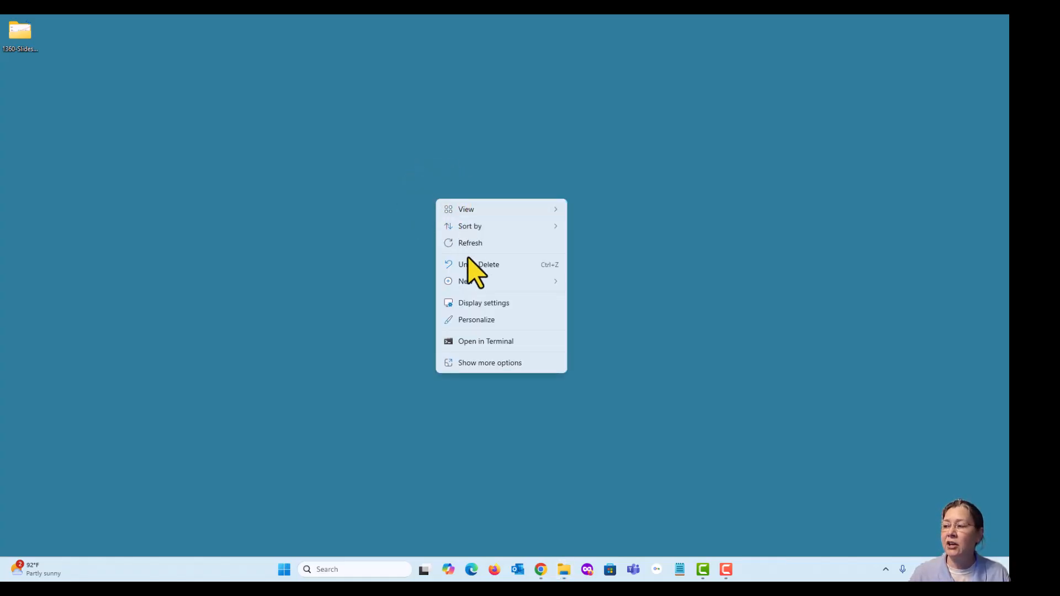
mouse_move(463, 282)
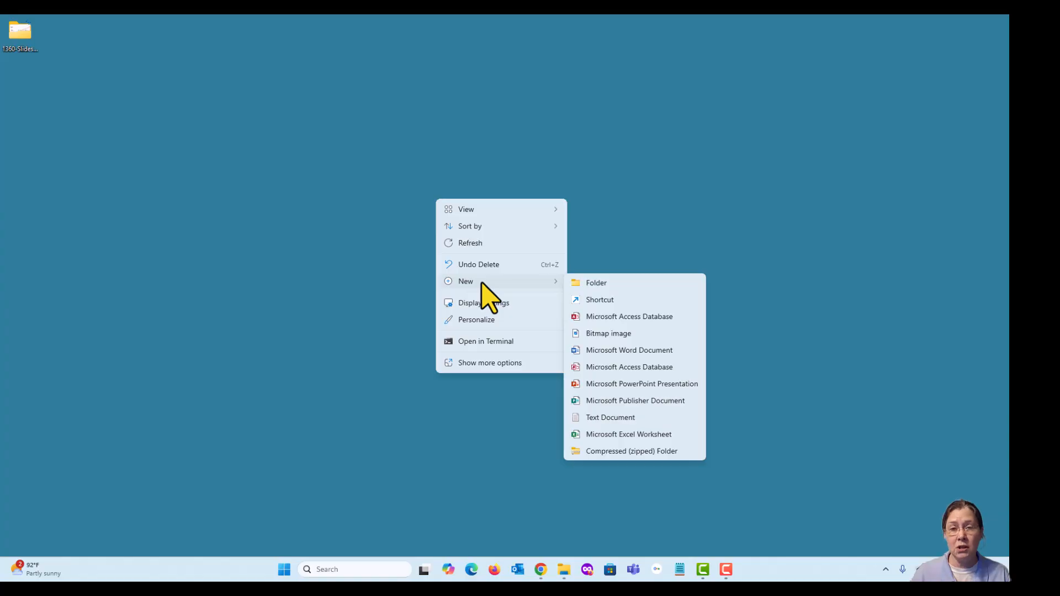
left_click(609, 284)
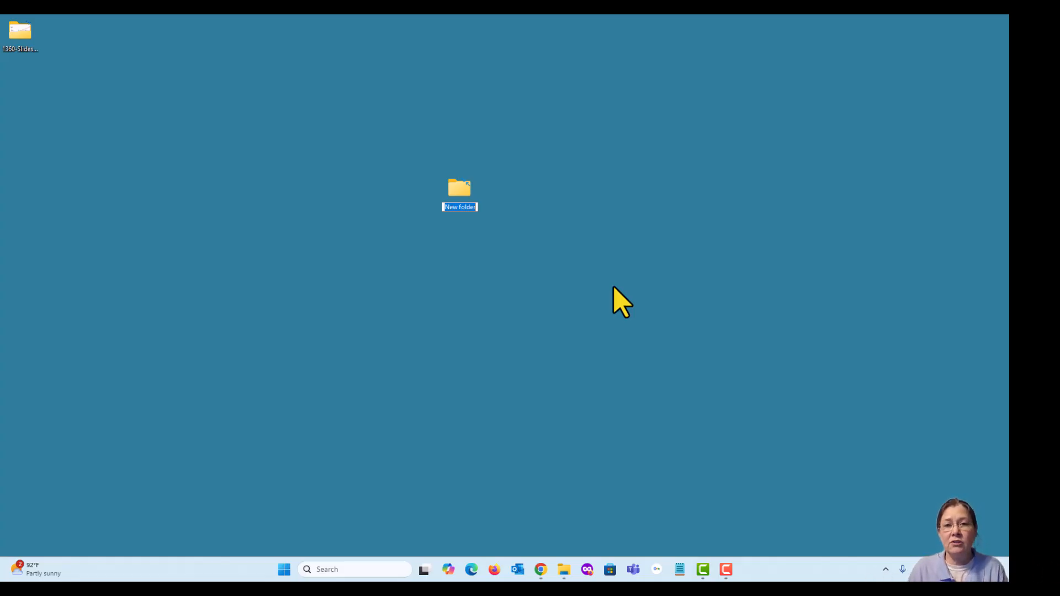
type("Word-")
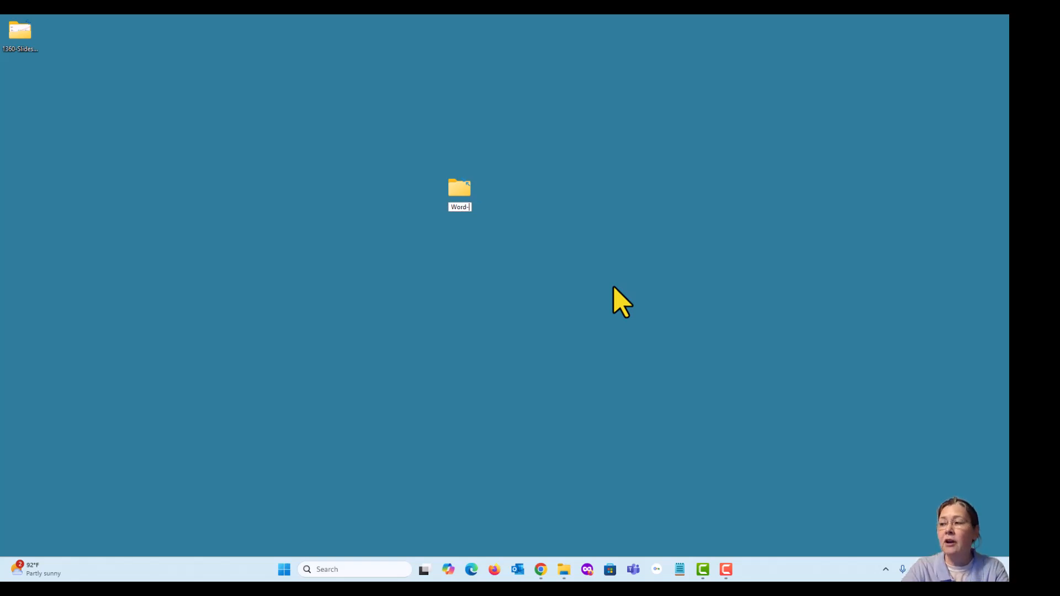
type("1")
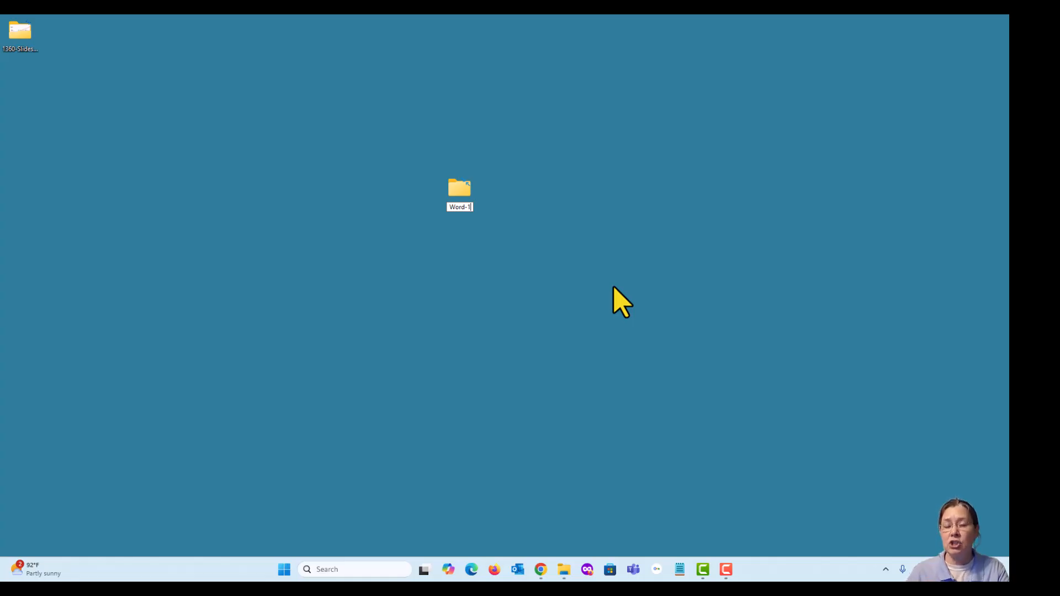
key("Return")
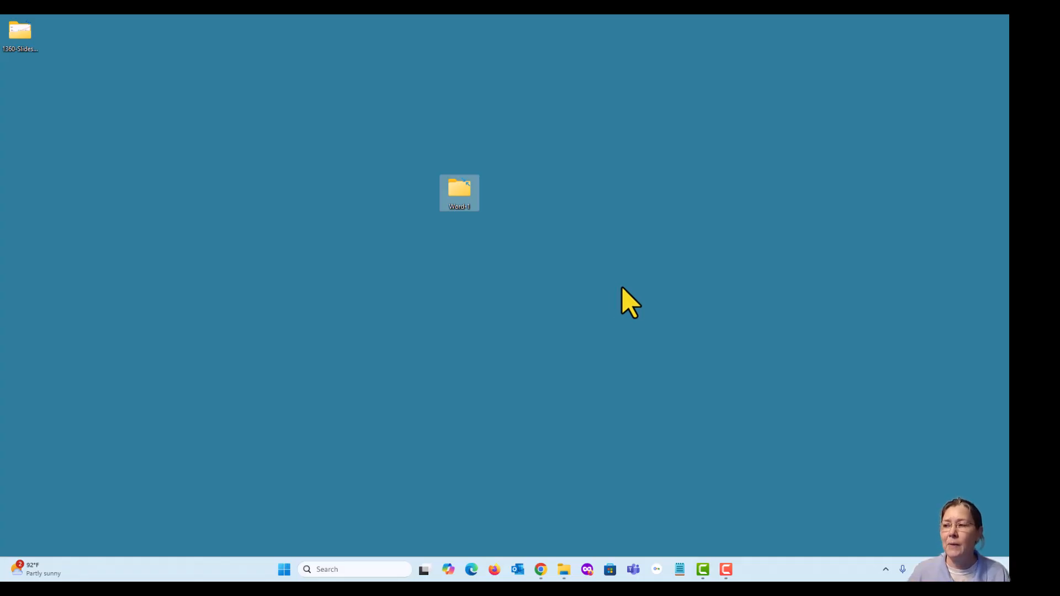
Open the Word-1 folder and move its window toward the middle of the desktop
left_click(459, 195)
double_click(459, 195)
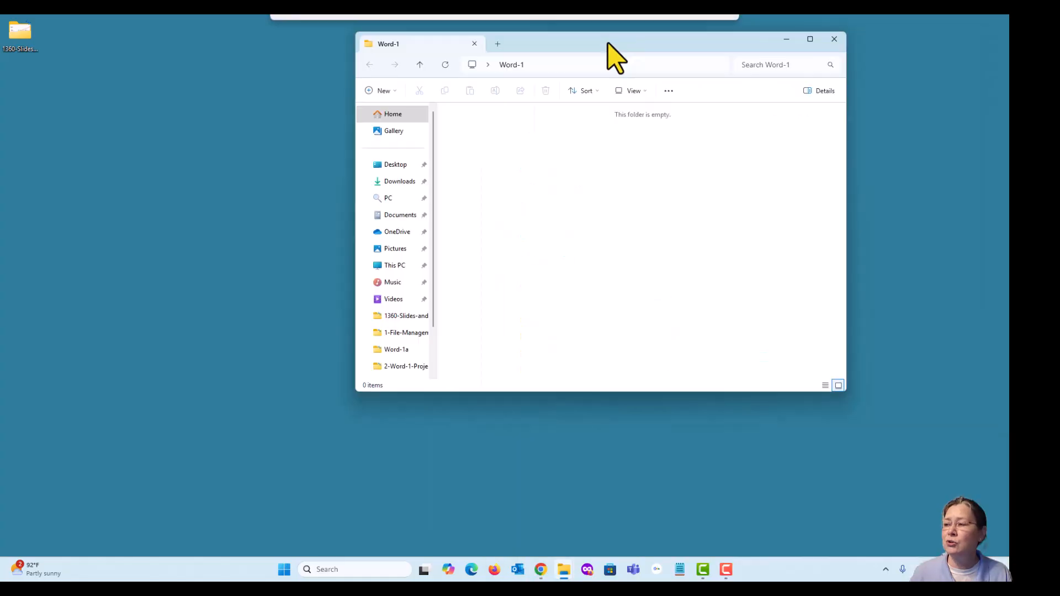
left_click_drag(604, 40, 461, 110)
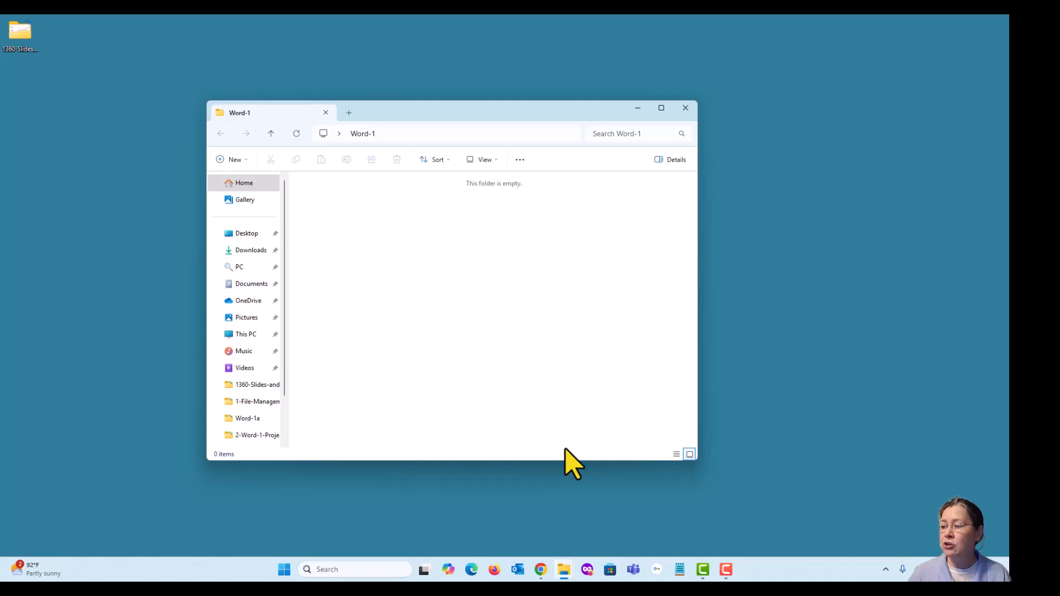
Switch back to the SIMnet project page in Chrome and download the optional solution PDF into the Word-1 folder
mouse_move(539, 572)
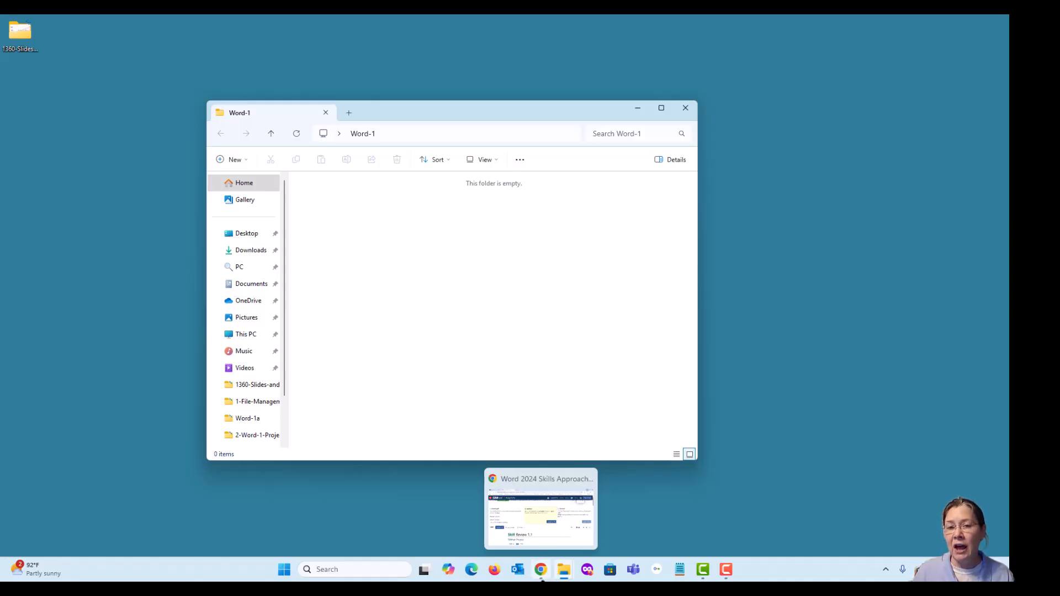
left_click(541, 572)
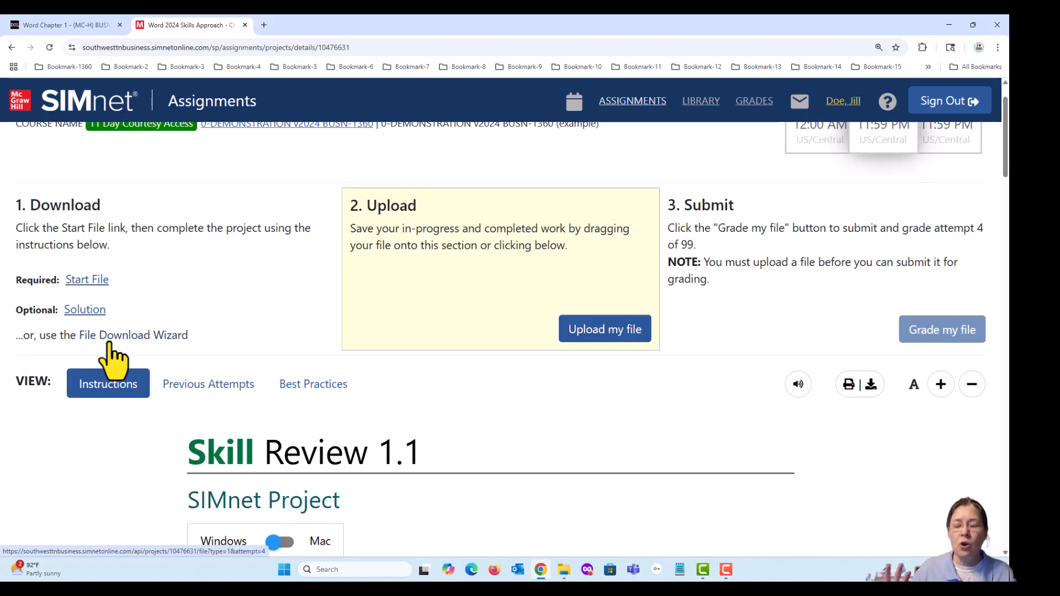
left_click(81, 311)
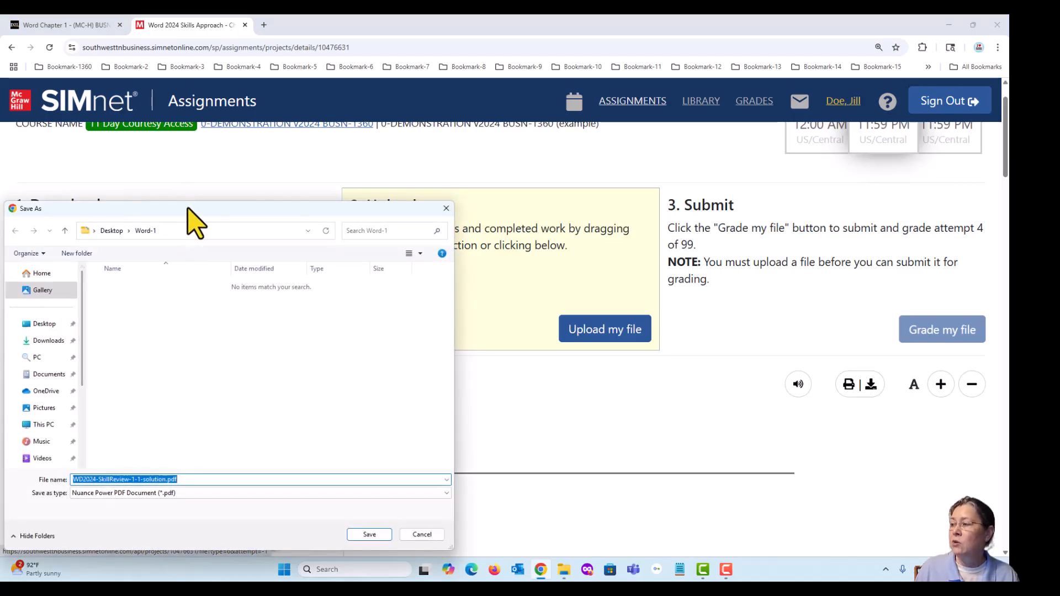
left_click_drag(185, 213, 343, 129)
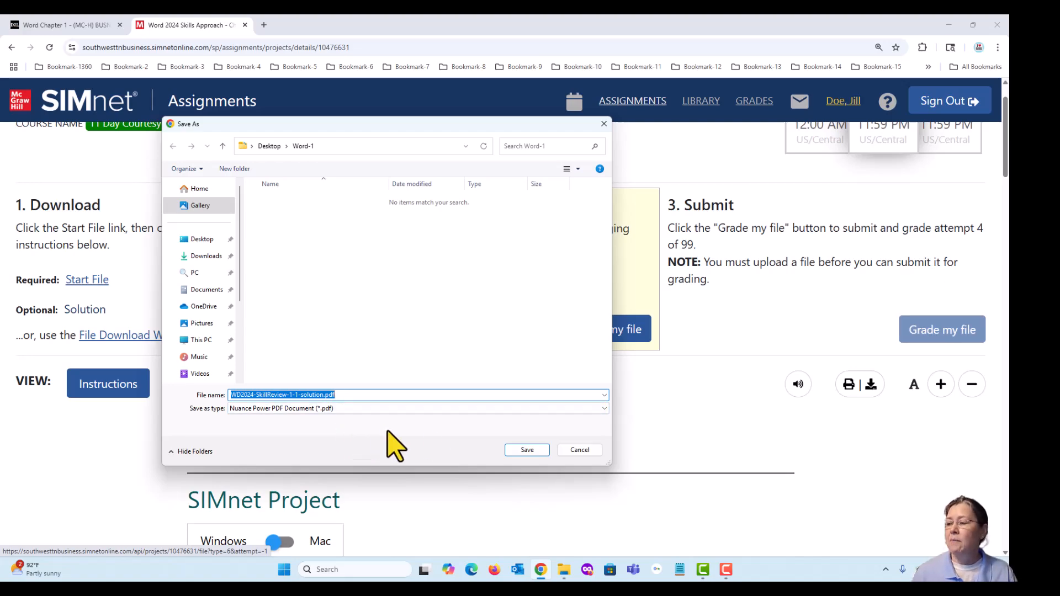
left_click(527, 450)
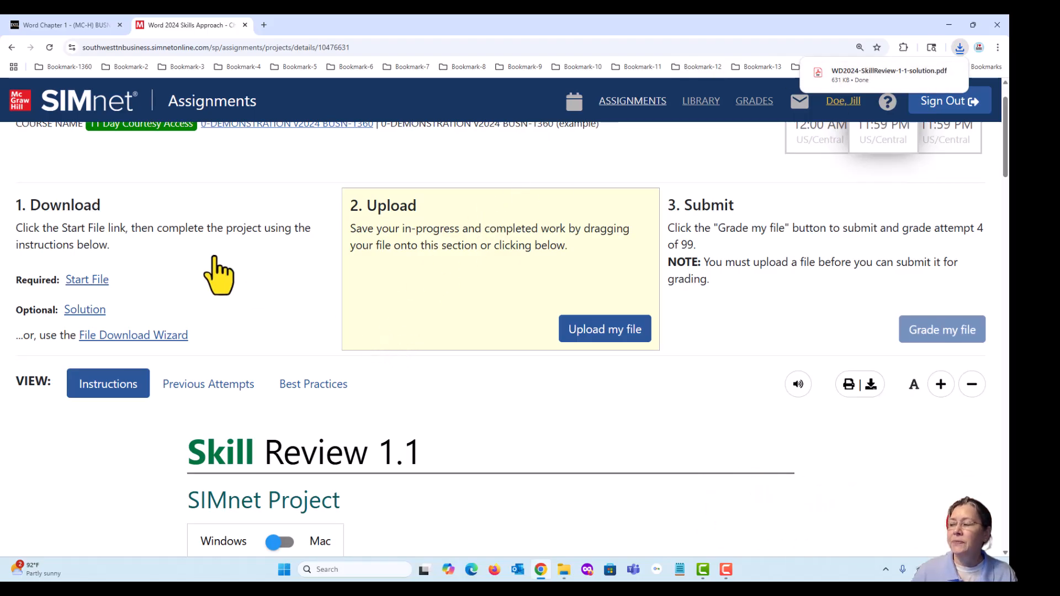
Download the required start file into the Word-1 folder with the file type set to All Files
left_click(88, 284)
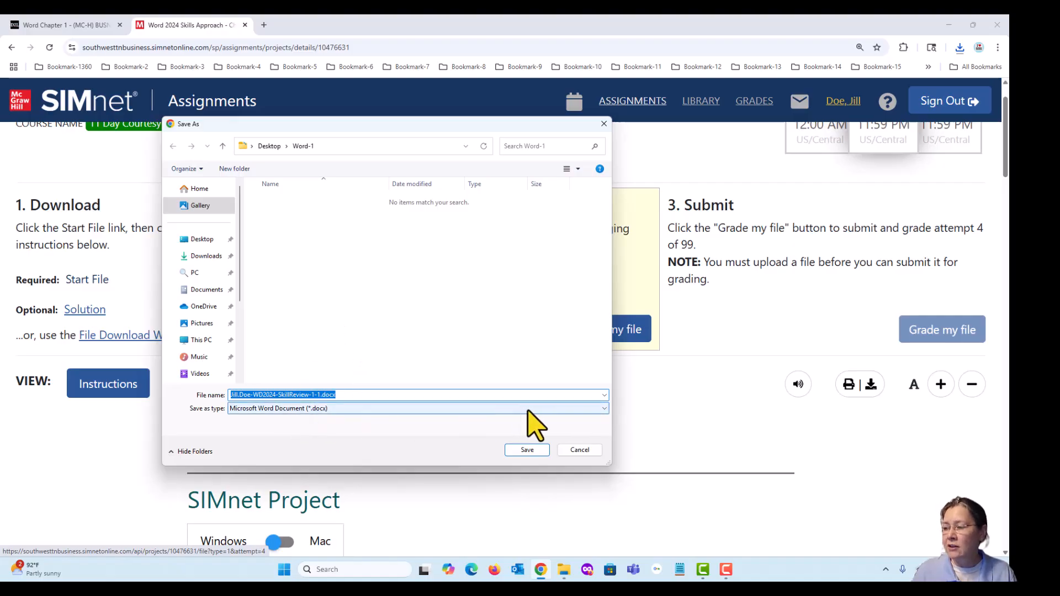
left_click(552, 412)
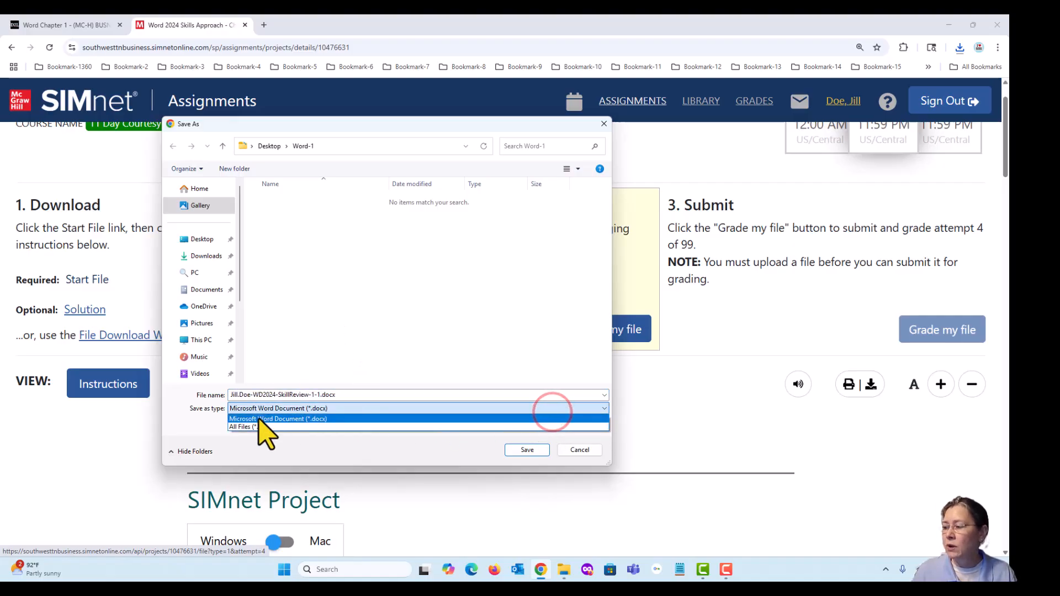
left_click(243, 426)
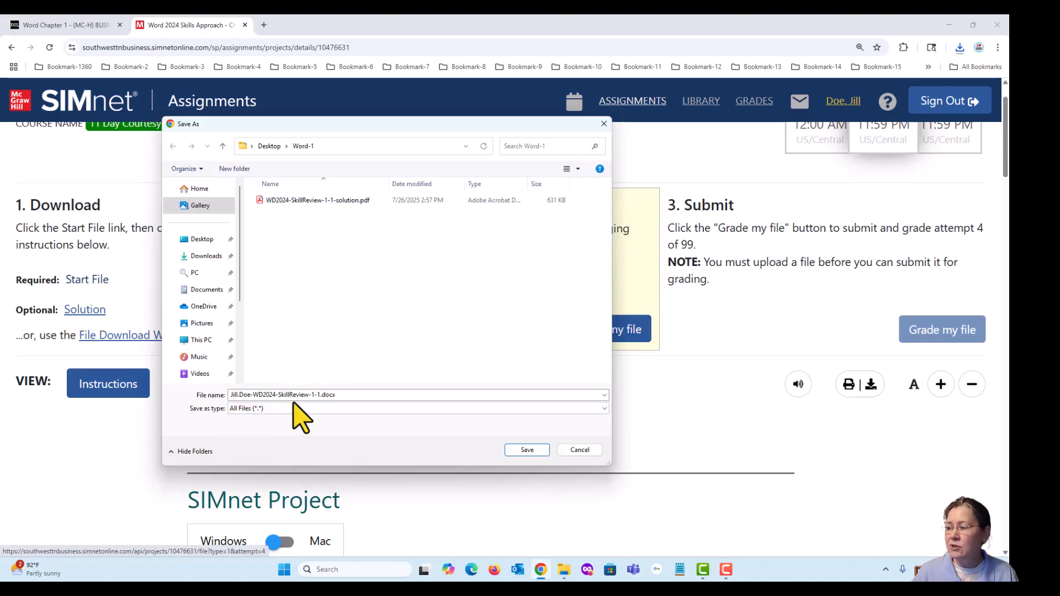
left_click(526, 450)
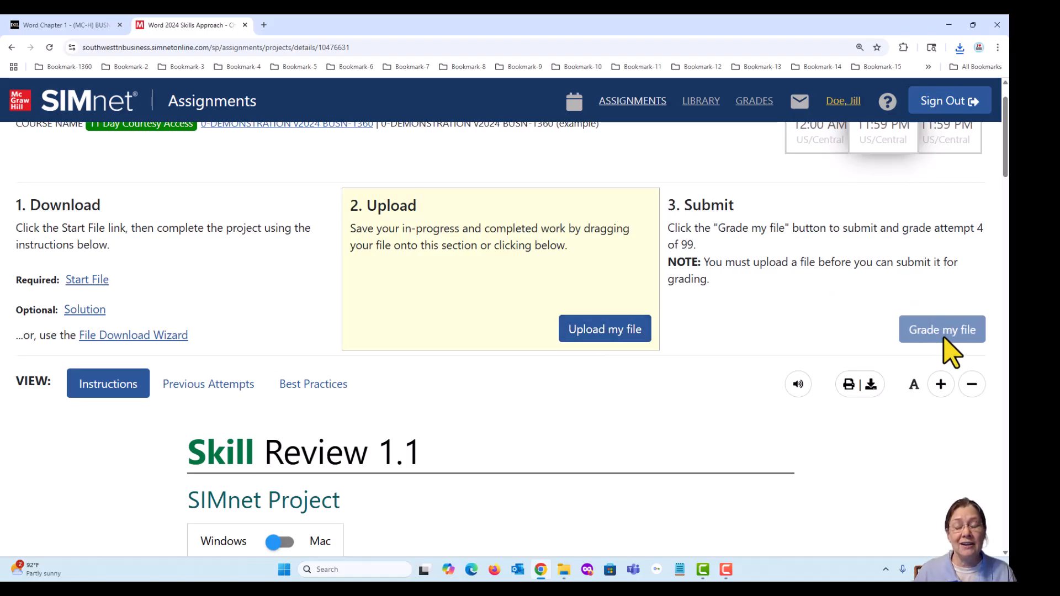
Return to the Word-1 folder window, reposition it slightly, and show the details pane
left_click(948, 24)
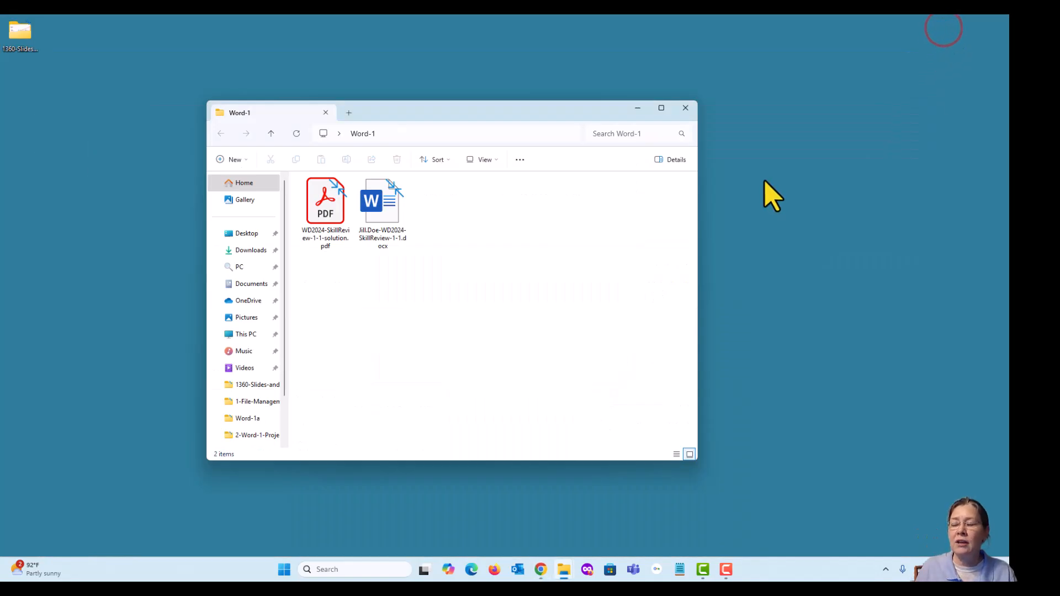
left_click_drag(525, 106, 555, 97)
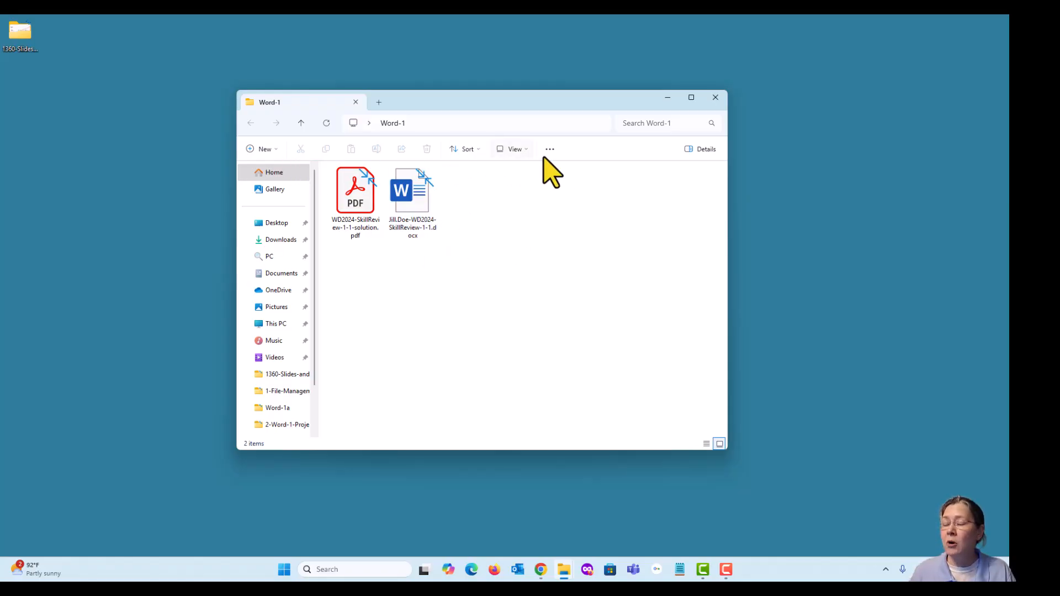
left_click(512, 150)
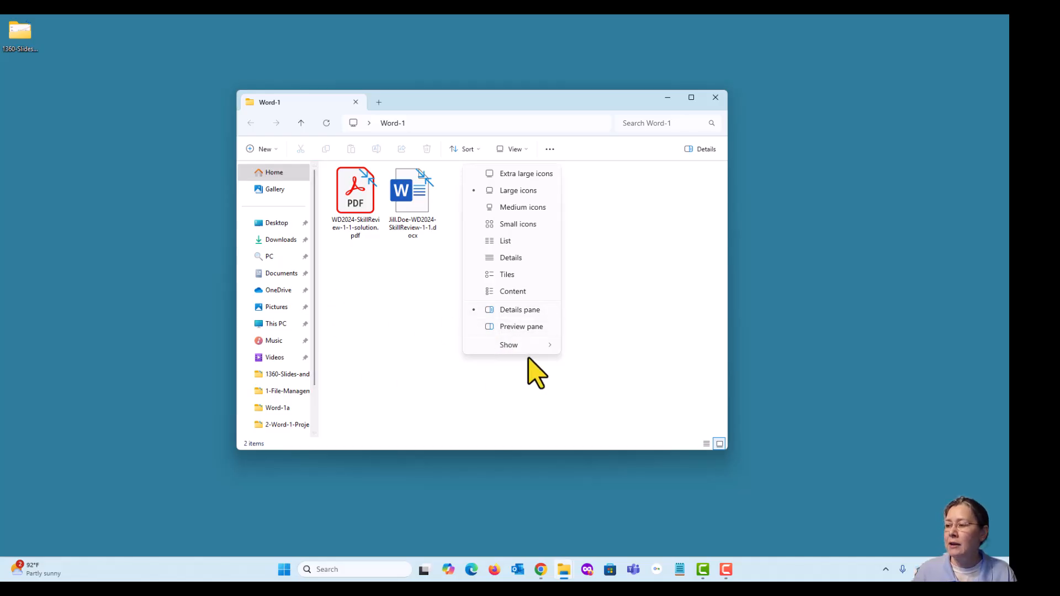
left_click(529, 311)
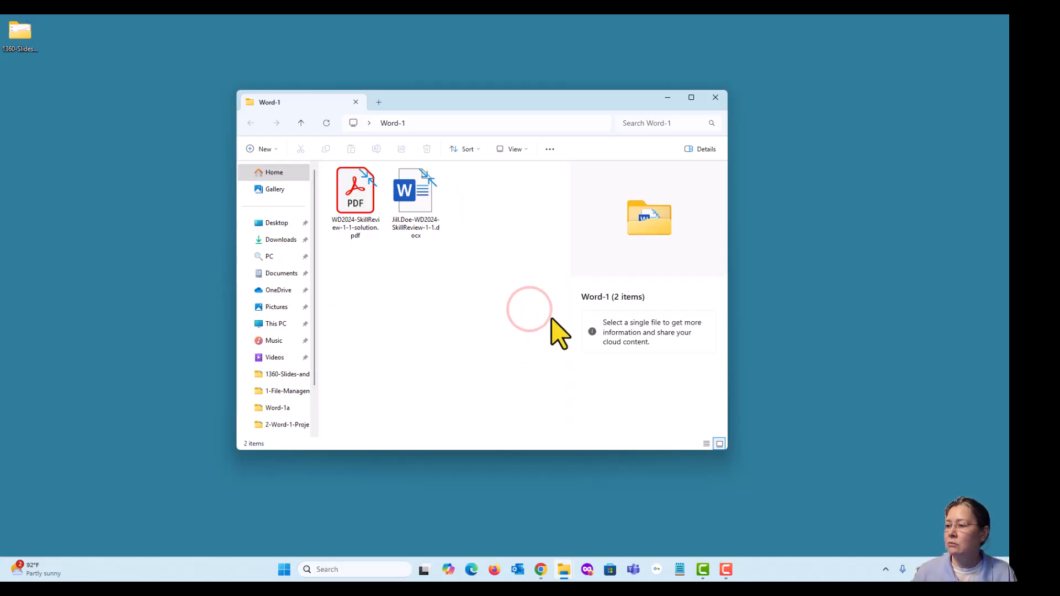
Try to hide the details pane of the Word-1 folder
left_click(520, 147)
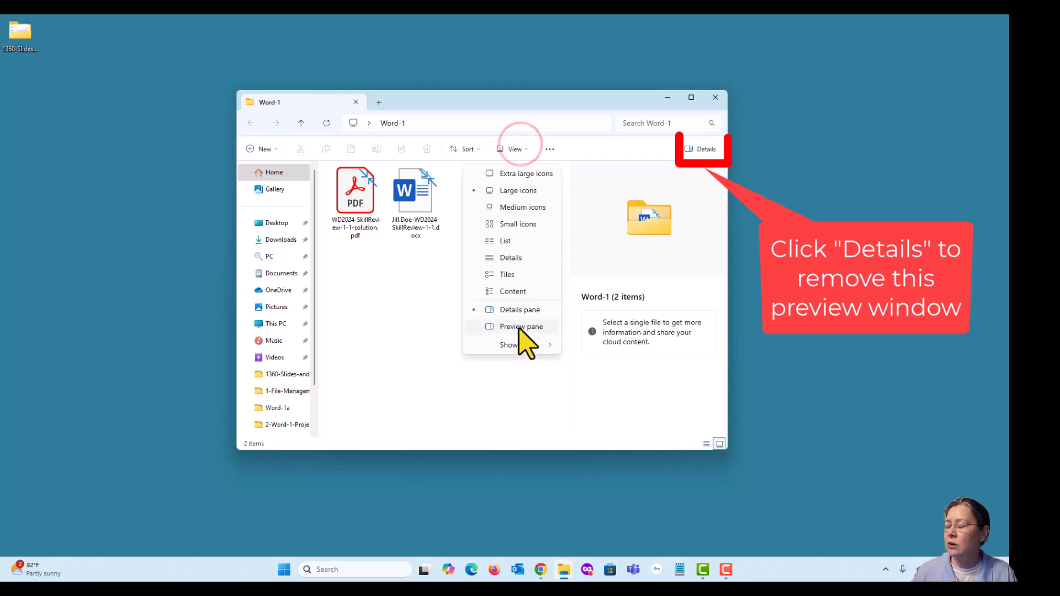
left_click(515, 311)
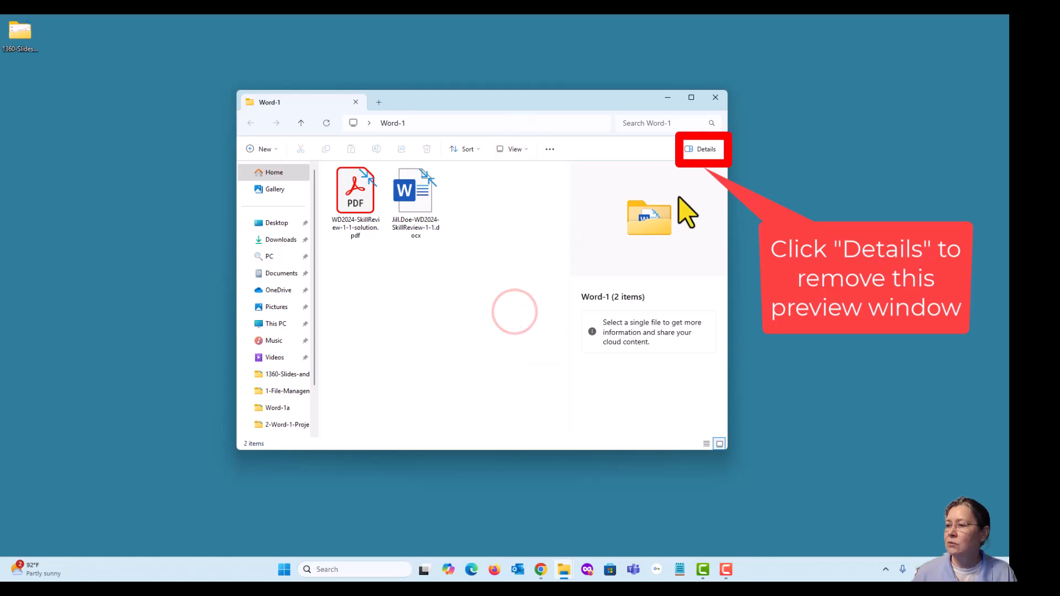
left_click(550, 149)
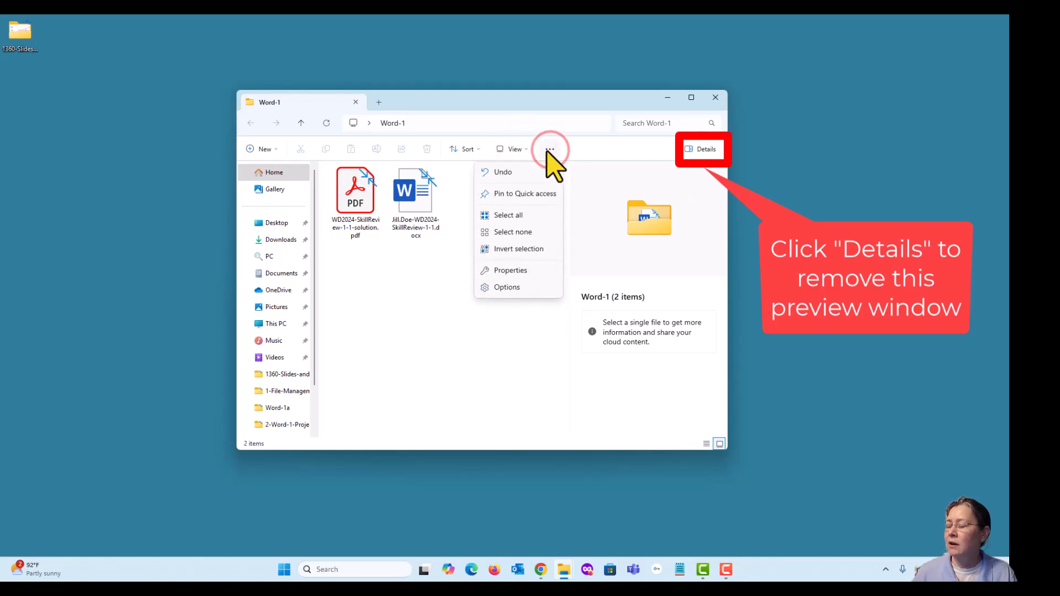
Display the Word-1 files as extra large icons, switch to small icons, and return to large icons
left_click(517, 148)
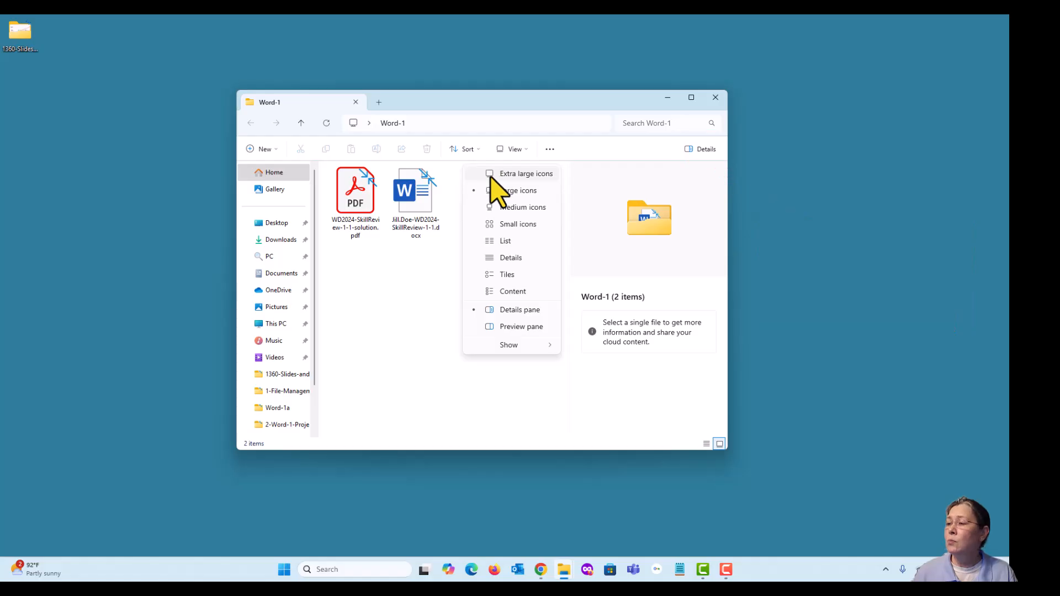
left_click(505, 174)
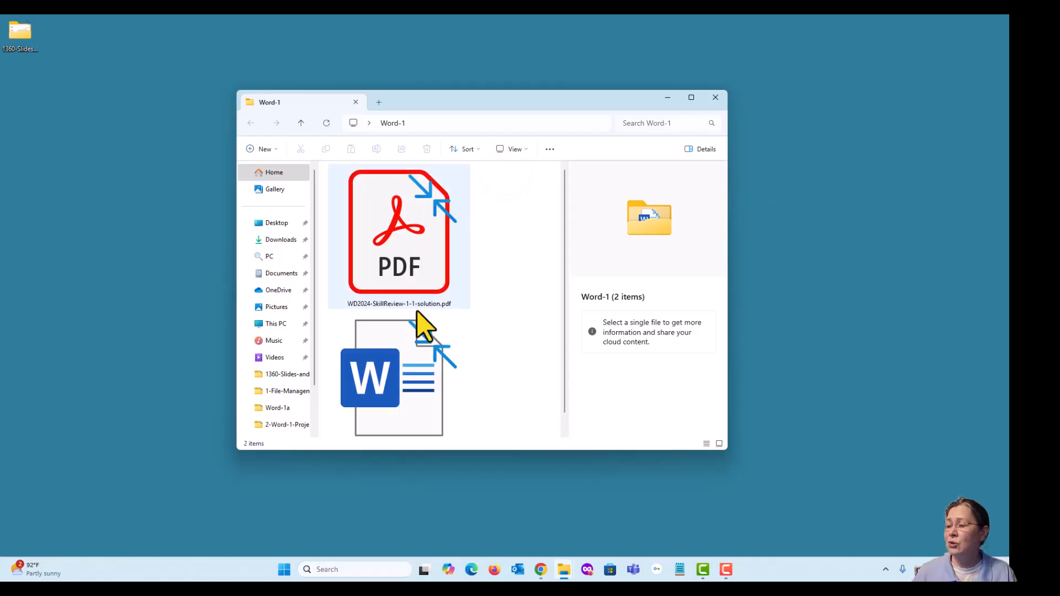
left_click(519, 149)
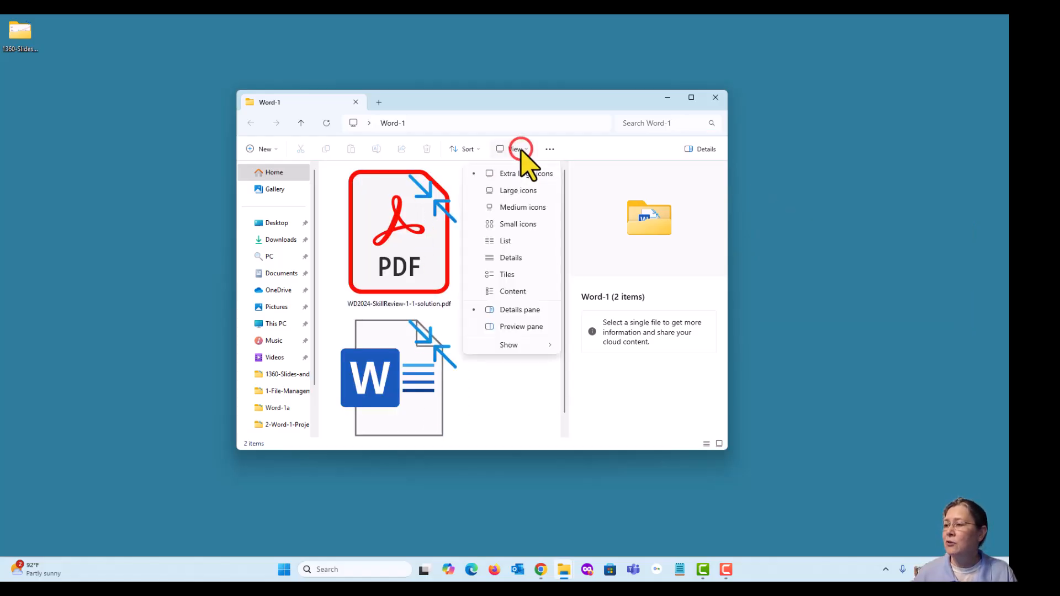
left_click(509, 224)
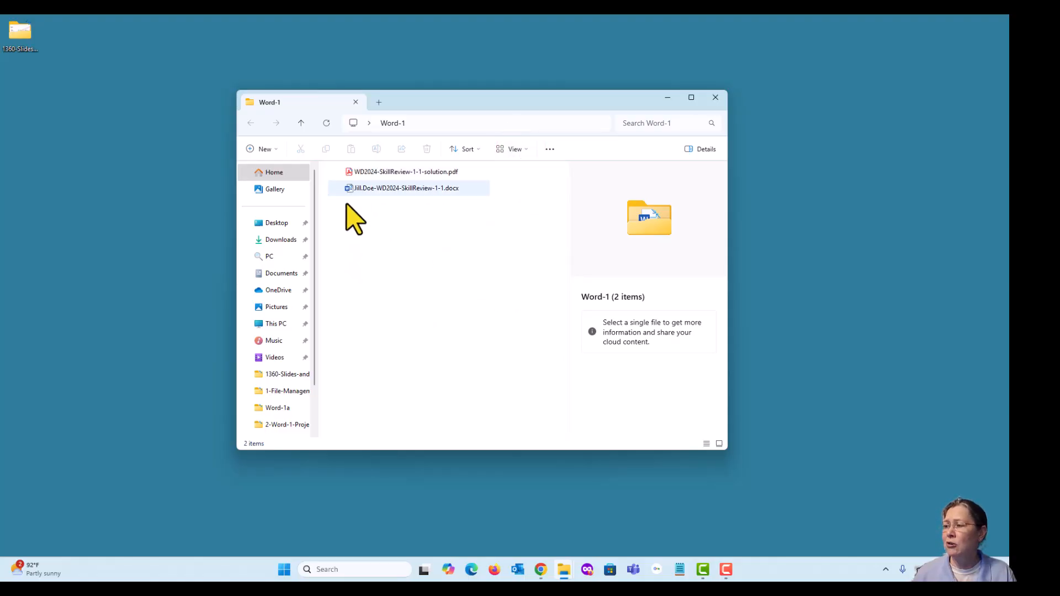
left_click(513, 150)
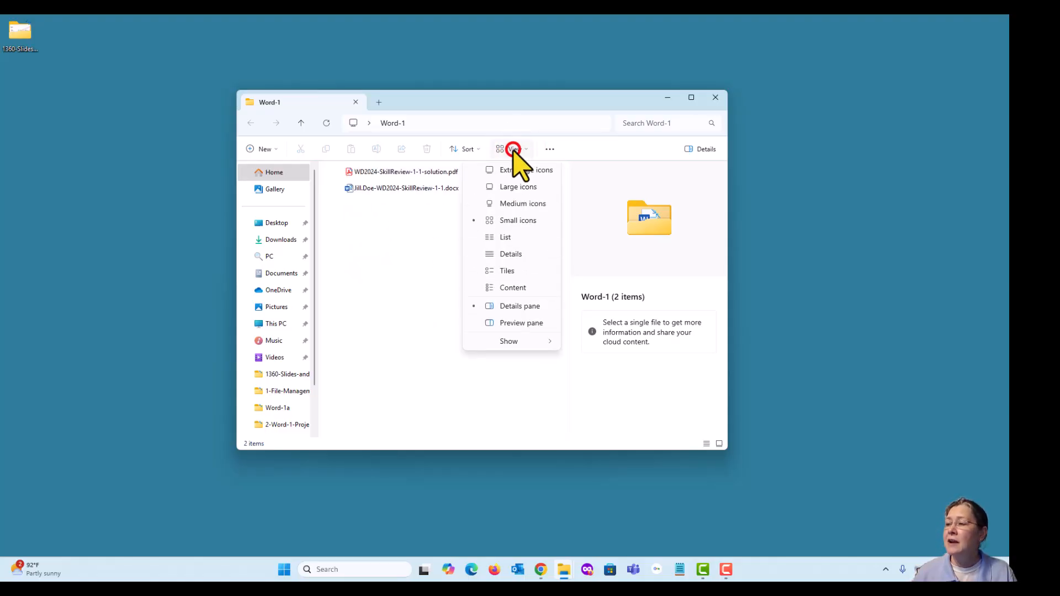
left_click(510, 190)
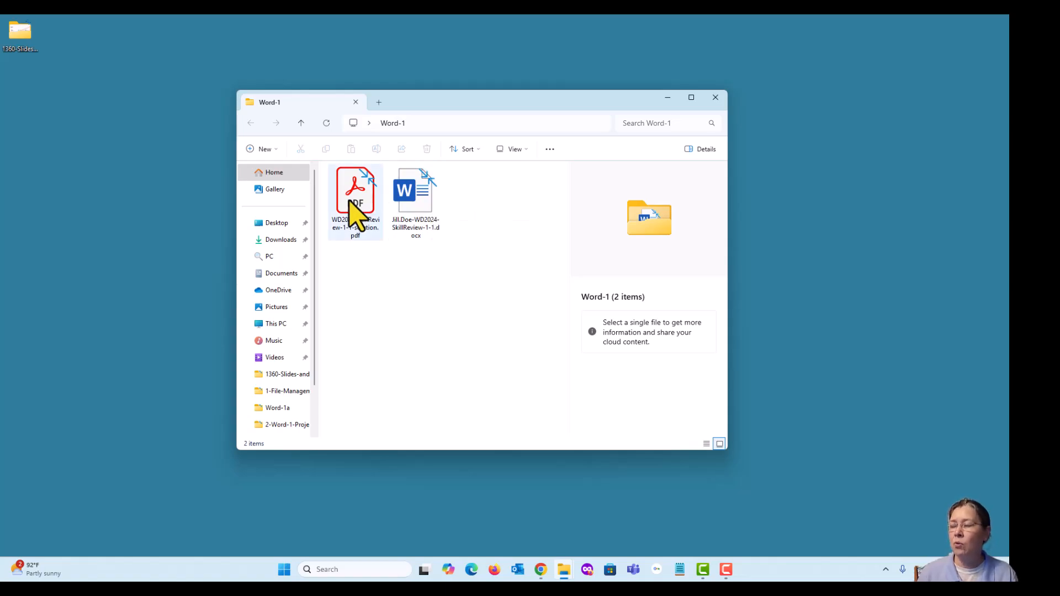
Display the Word-1 files in the Details layout and return to large icons
left_click(513, 149)
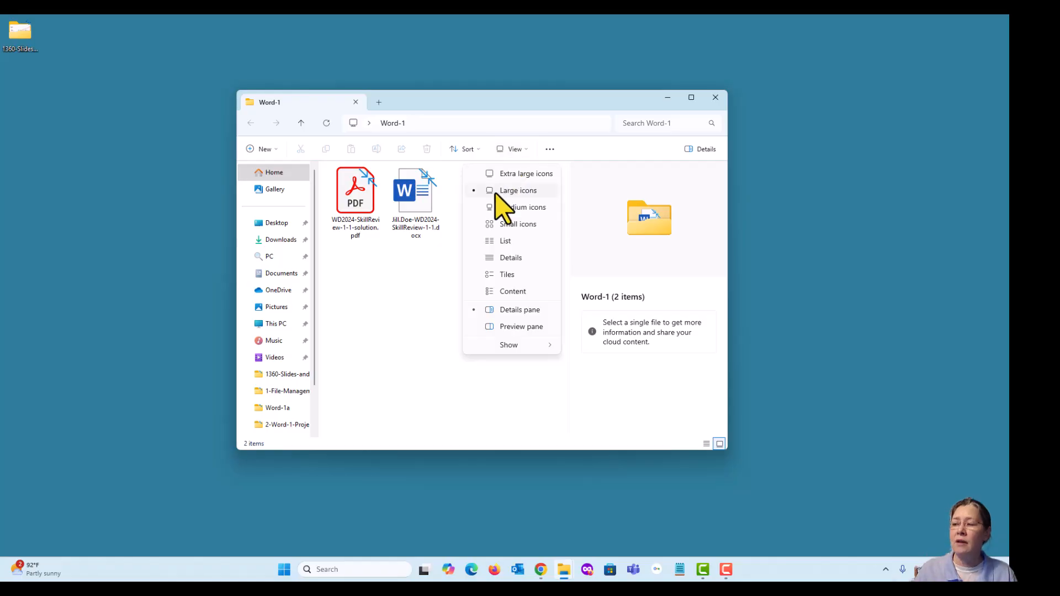
left_click(508, 258)
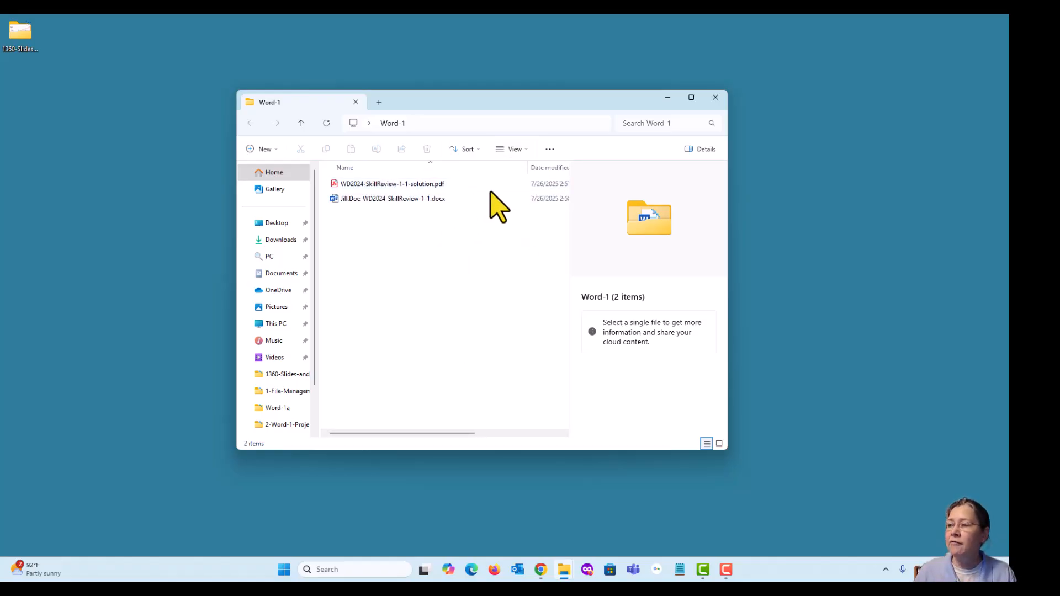
left_click(512, 149)
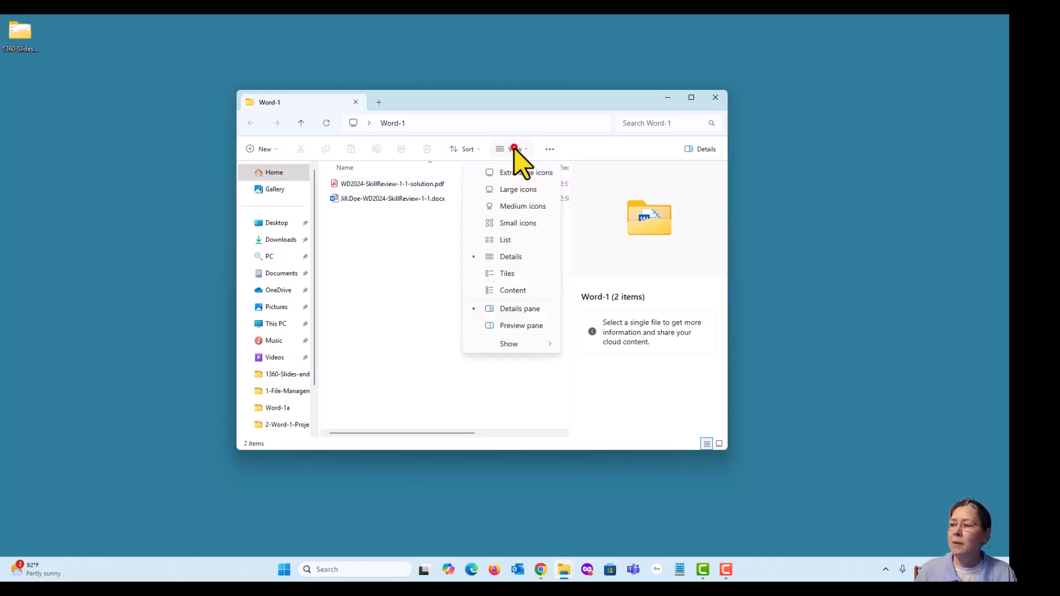
left_click(510, 191)
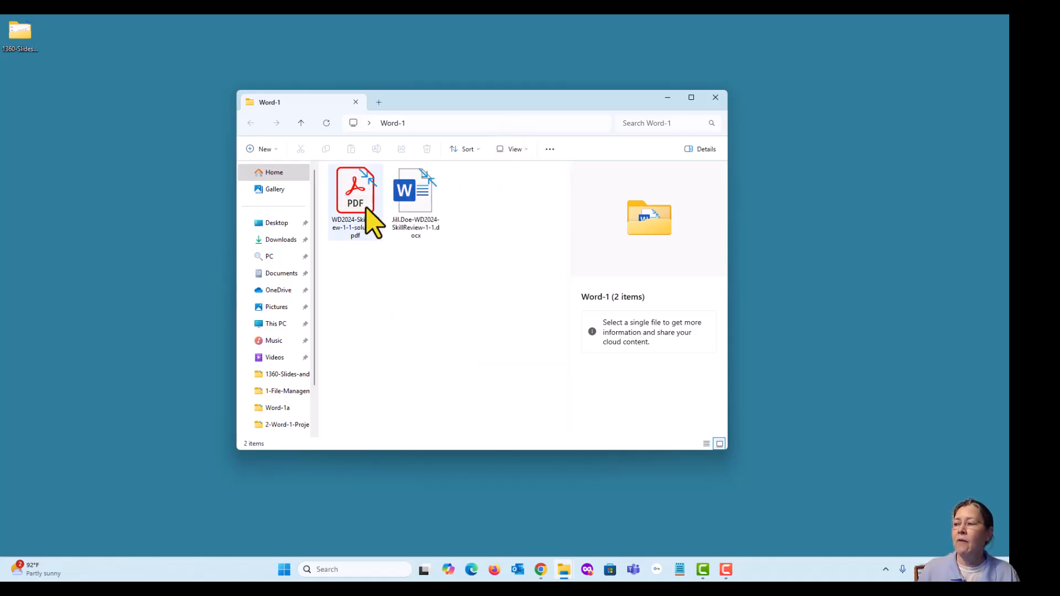
Open WD2024-SkillReview-1-1-solution.pdf from the Word-1 folder and move the Adobe sign-in window clear of the document text
mouse_move(357, 199)
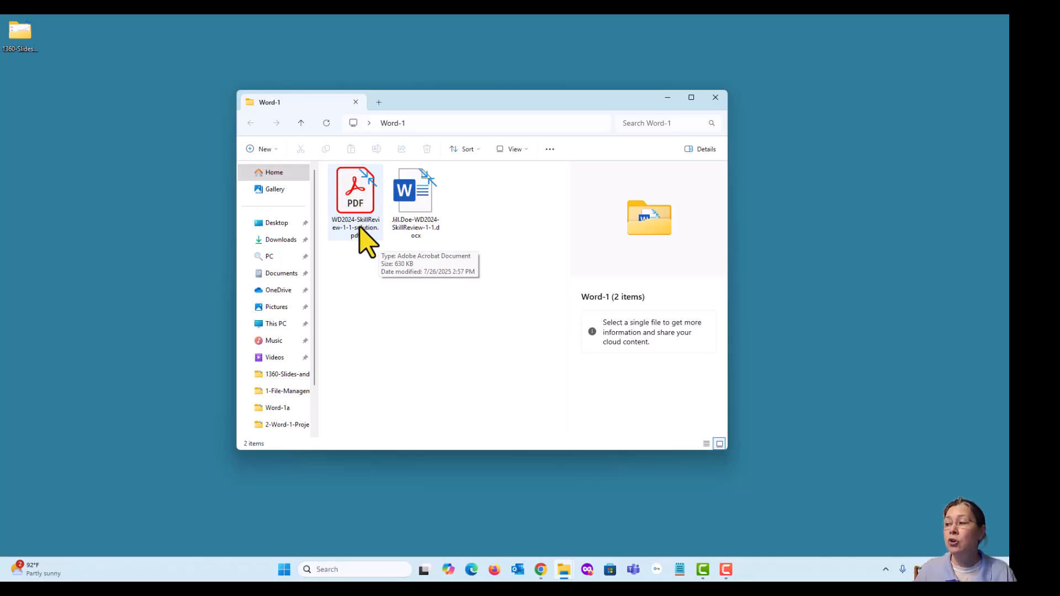
double_click(365, 211)
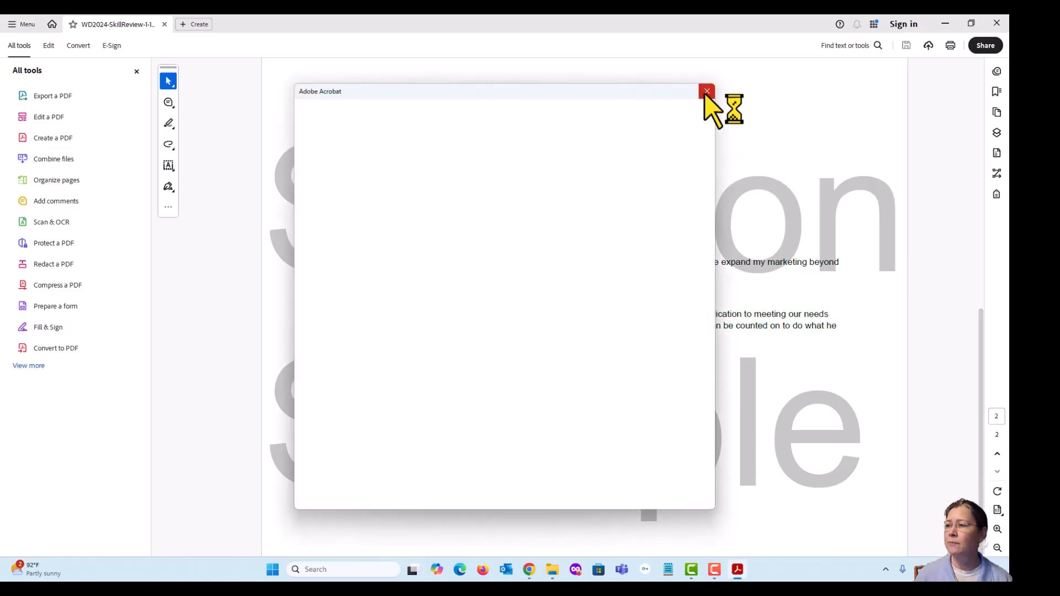
left_click(709, 91)
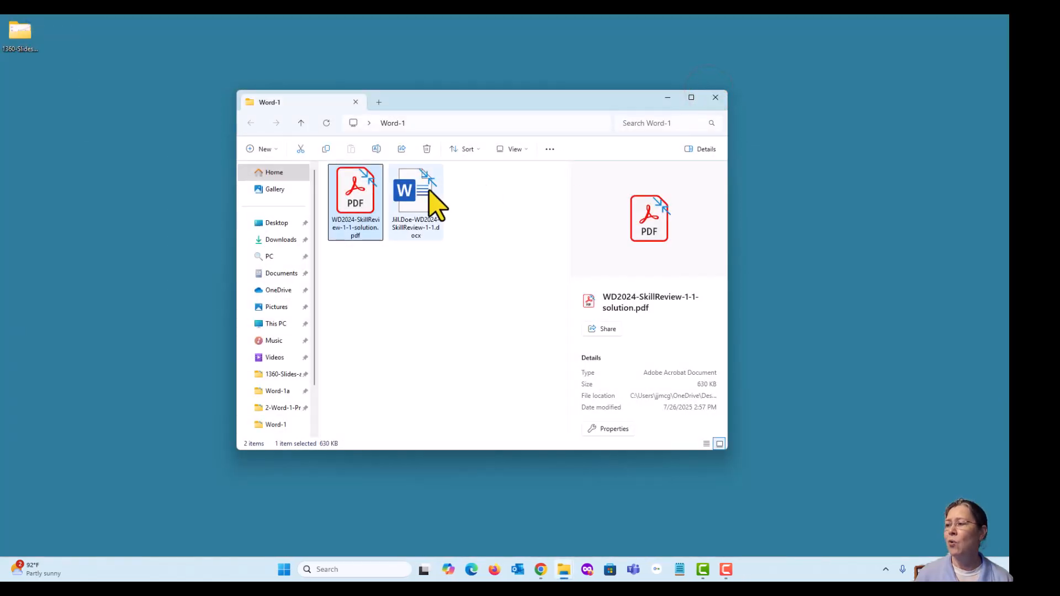
double_click(356, 197)
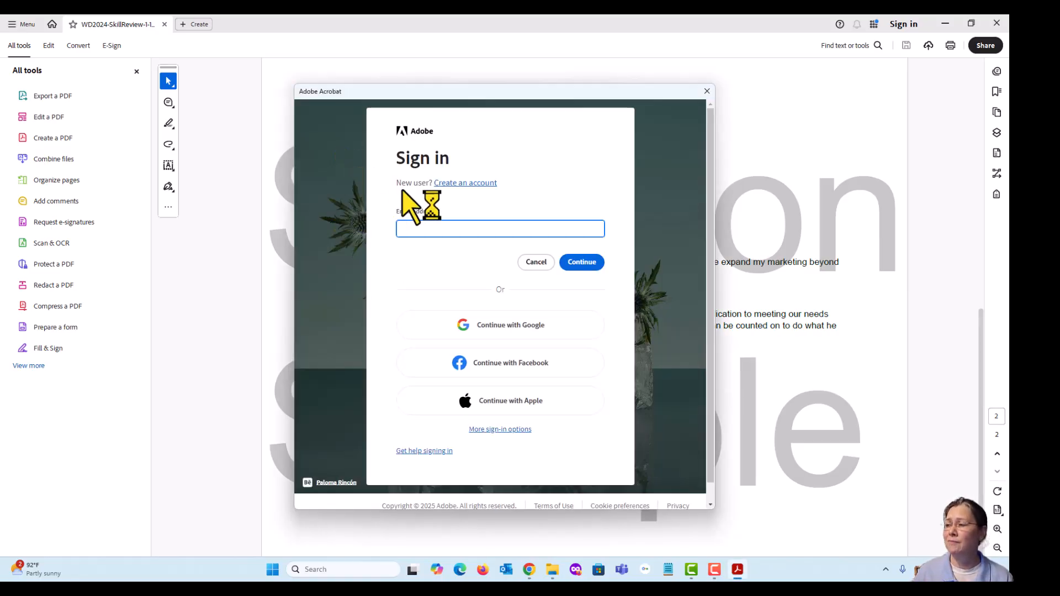
left_click_drag(512, 91, 549, 536)
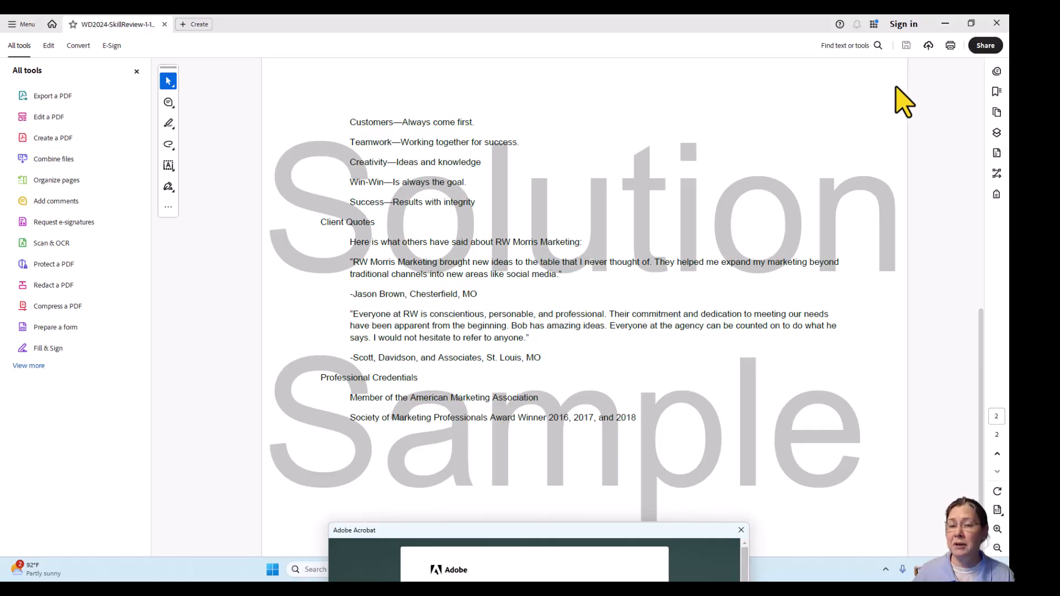
Dismiss the Adobe sign-in window, close the solution PDF in Acrobat, and deselect the file in the Word-1 folder
left_click(997, 23)
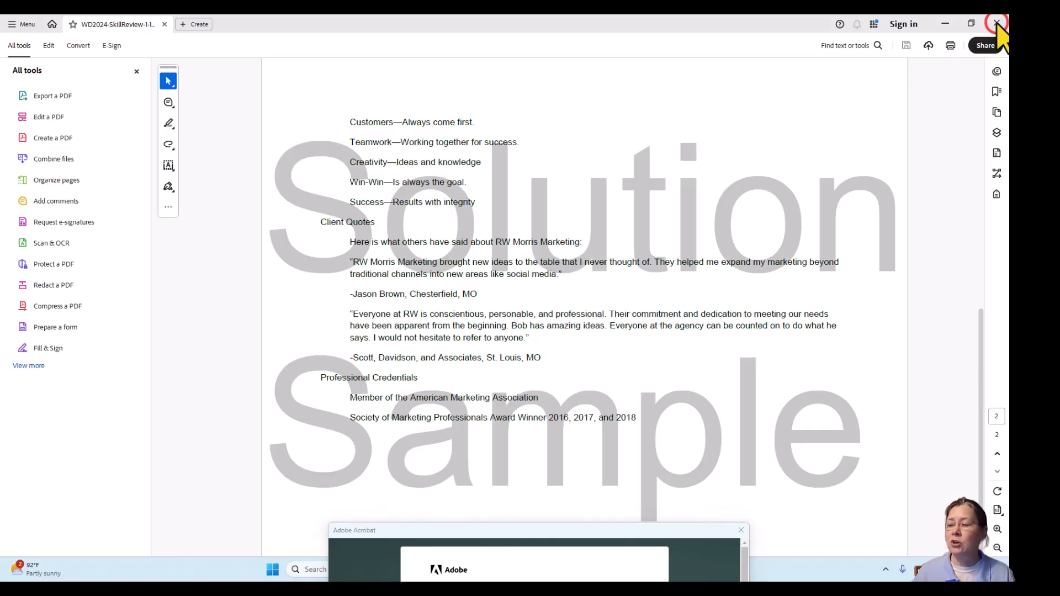
left_click(741, 530)
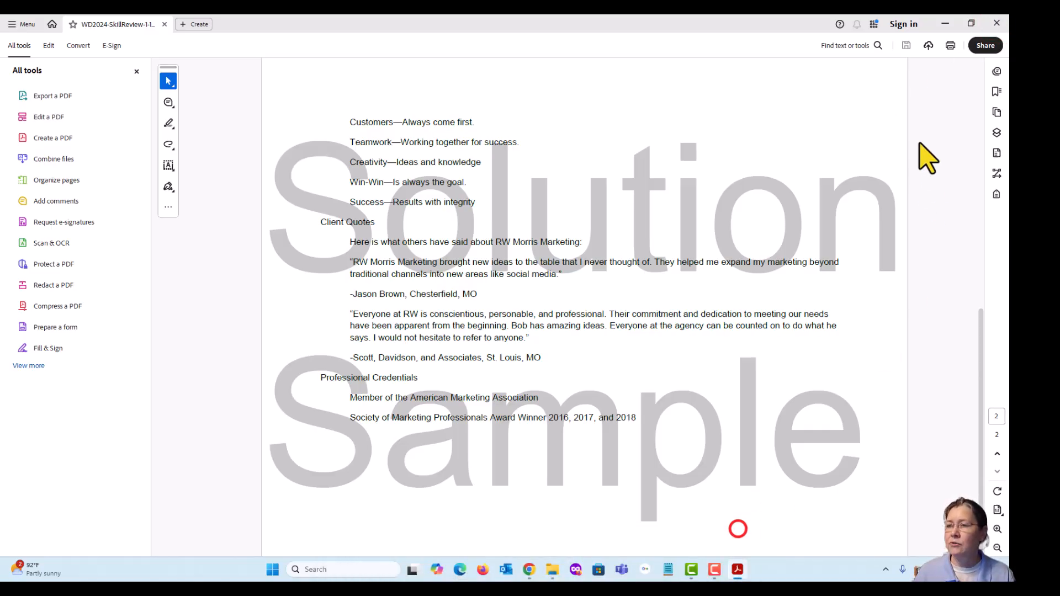
left_click(997, 23)
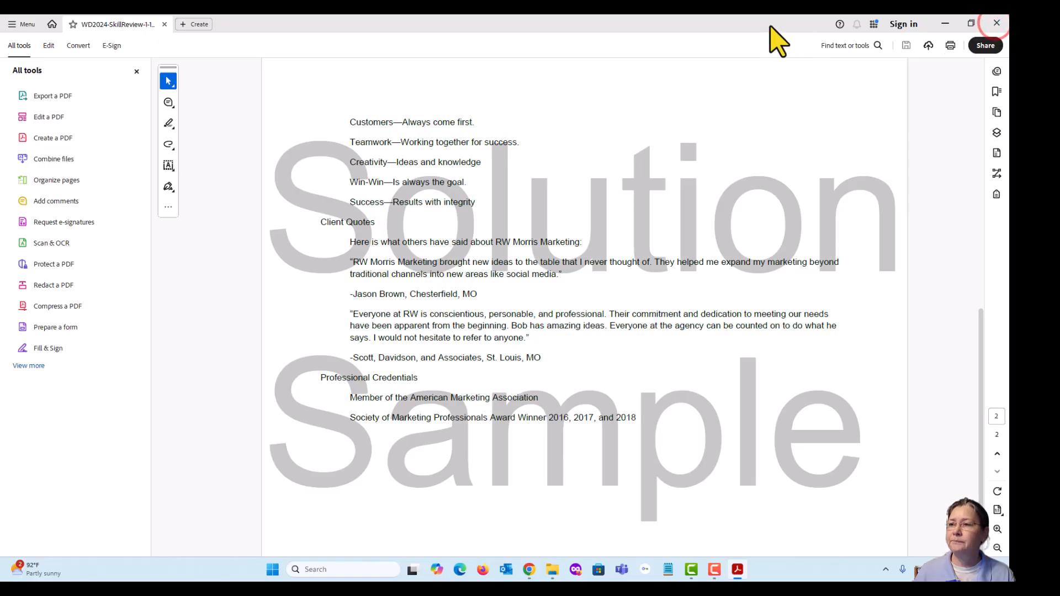
left_click(770, 25)
left_click(1001, 23)
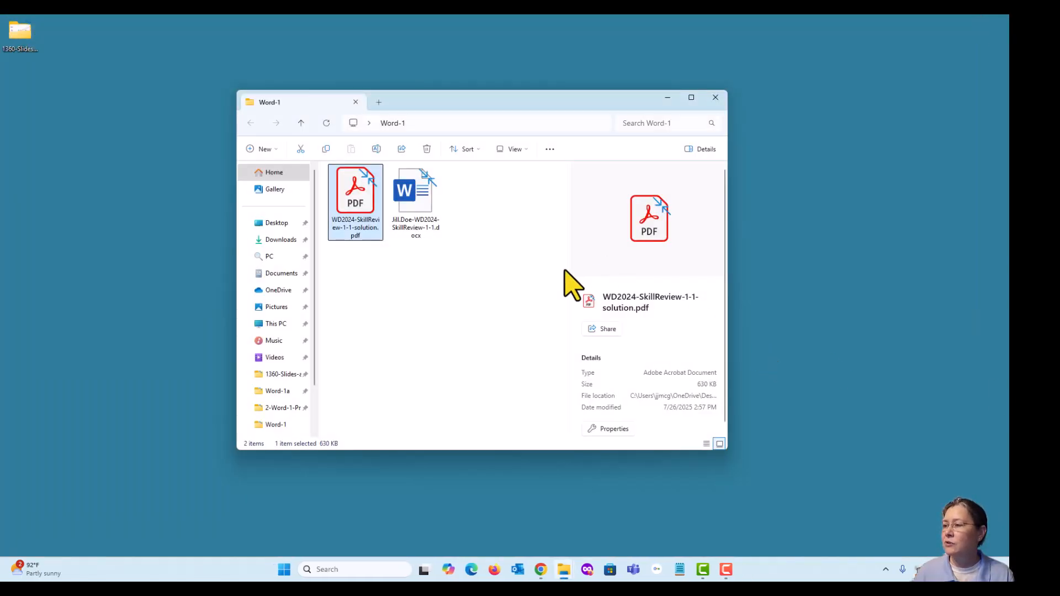
left_click(424, 299)
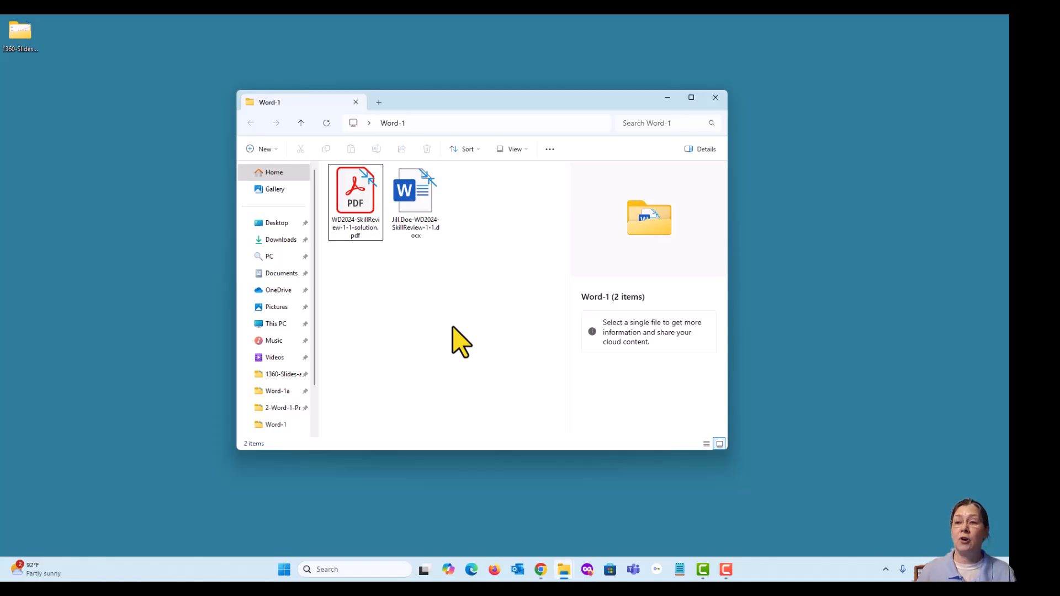
Open the WD2024-SkillReview-1-1 Word start file, enable editing, and dismiss the viewing and personal information removal notices
double_click(415, 196)
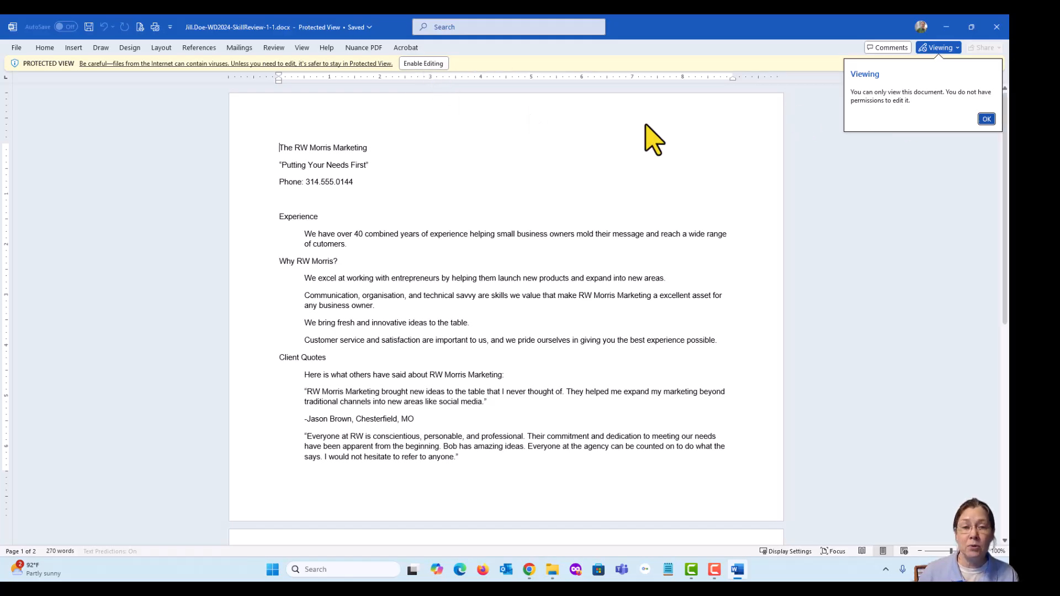
left_click(987, 119)
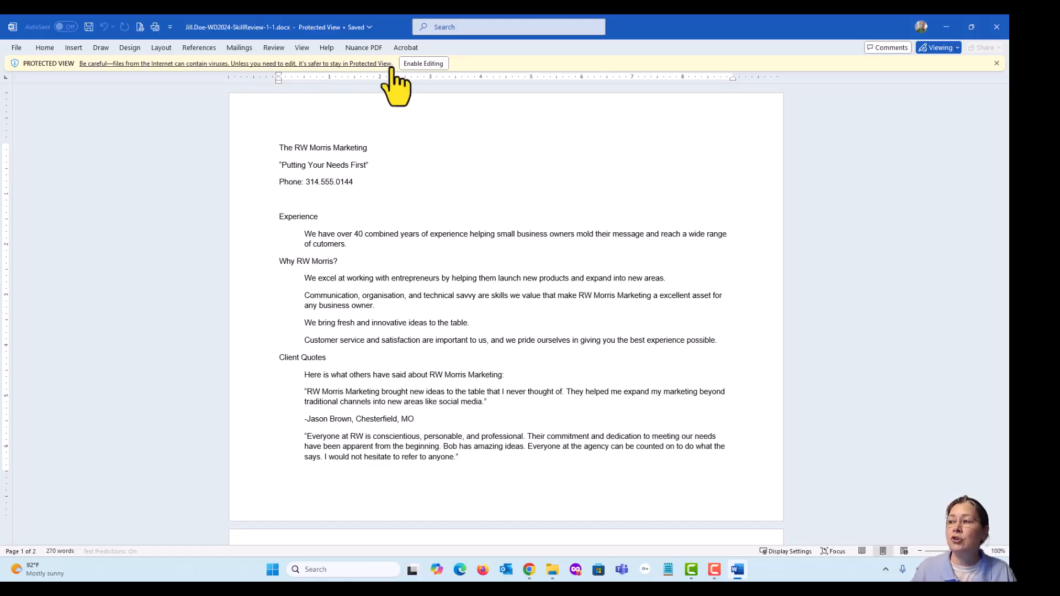
left_click(434, 64)
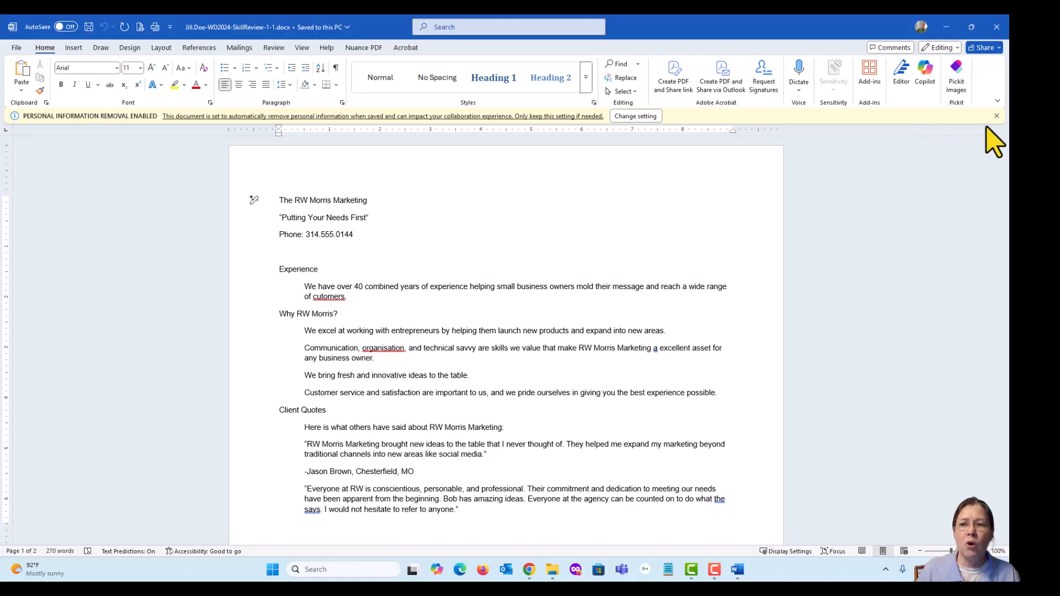
left_click(997, 116)
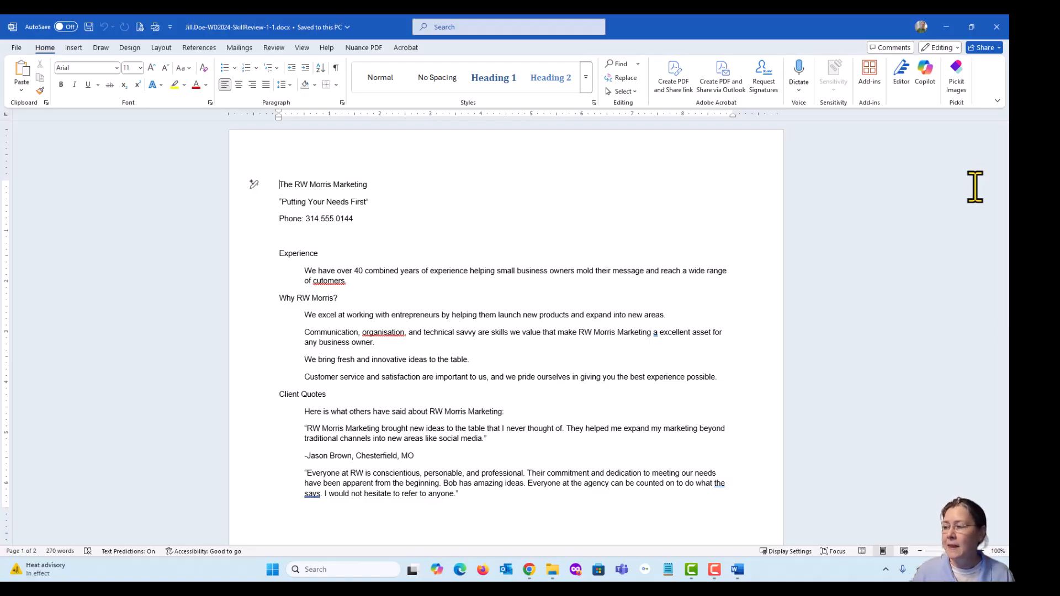
Look through both pages of the RW Morris Marketing document and minimize Word
scroll(530, 290, "down", 10)
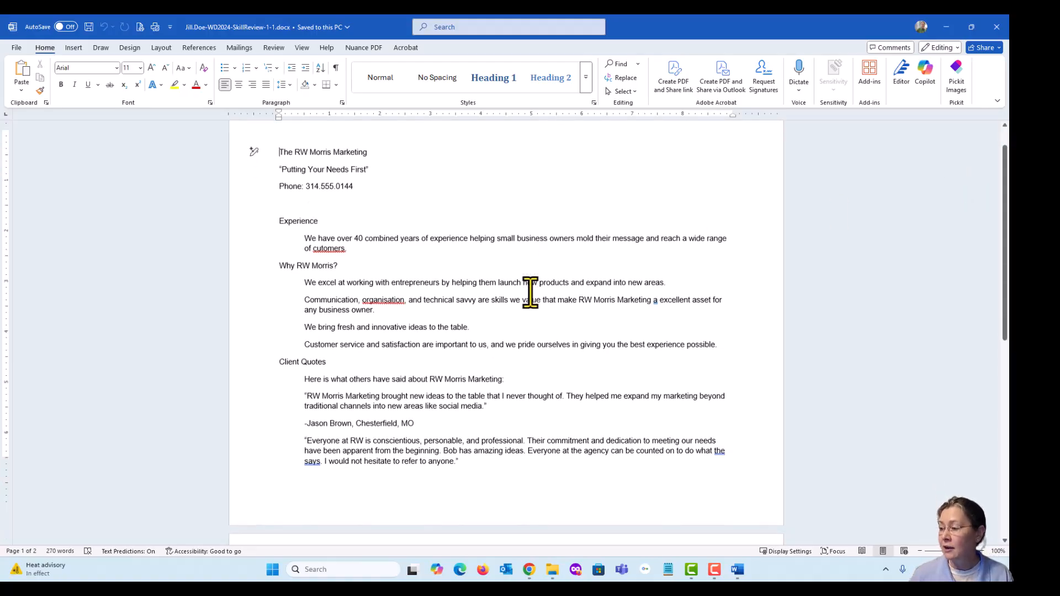
scroll(530, 294, "down", 2)
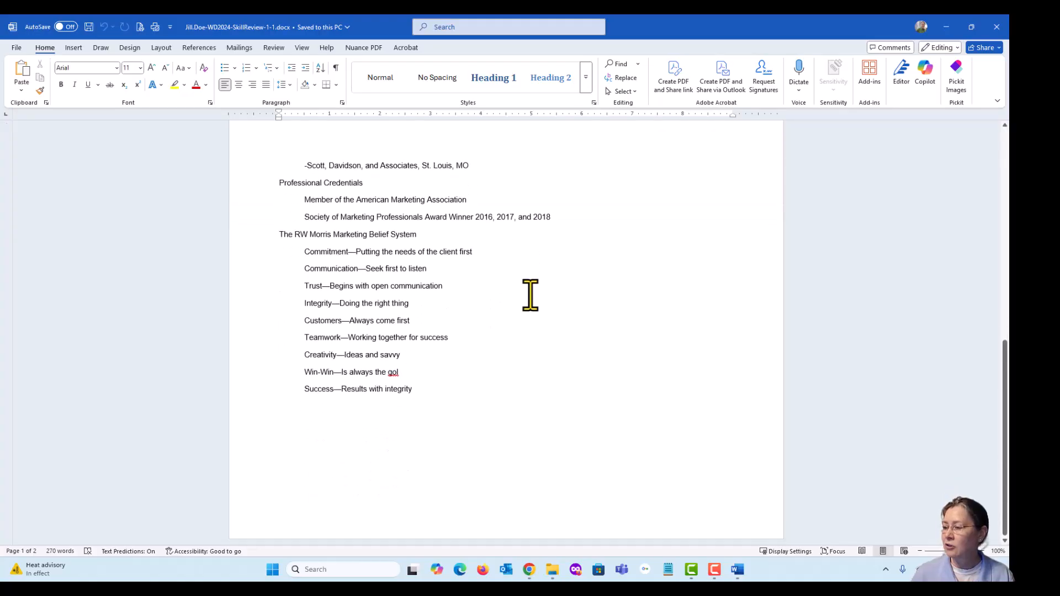
scroll(530, 296, "up", 6)
scroll(530, 298, "up", 5)
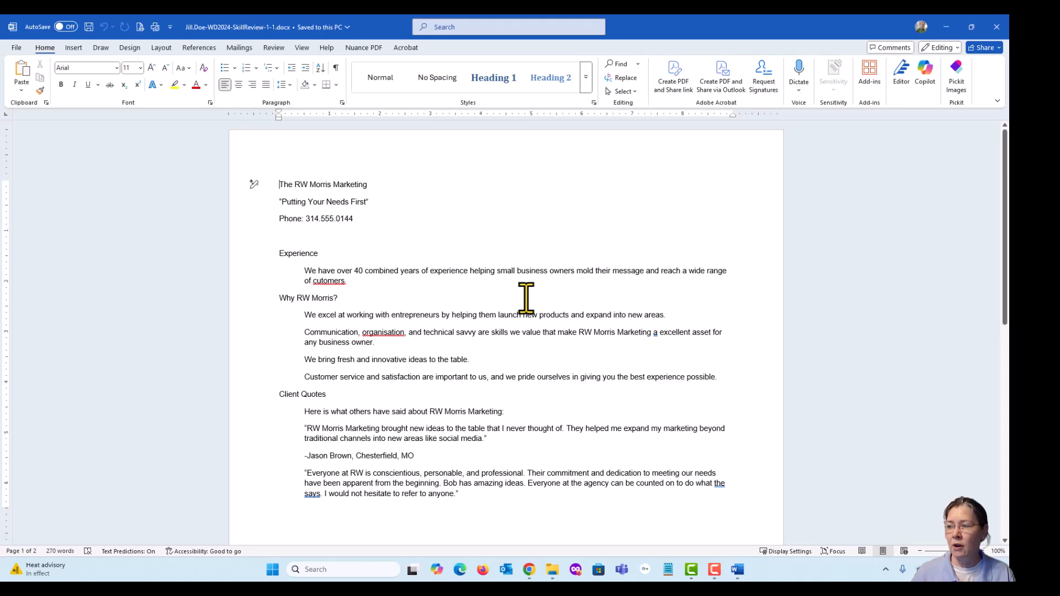
left_click(947, 27)
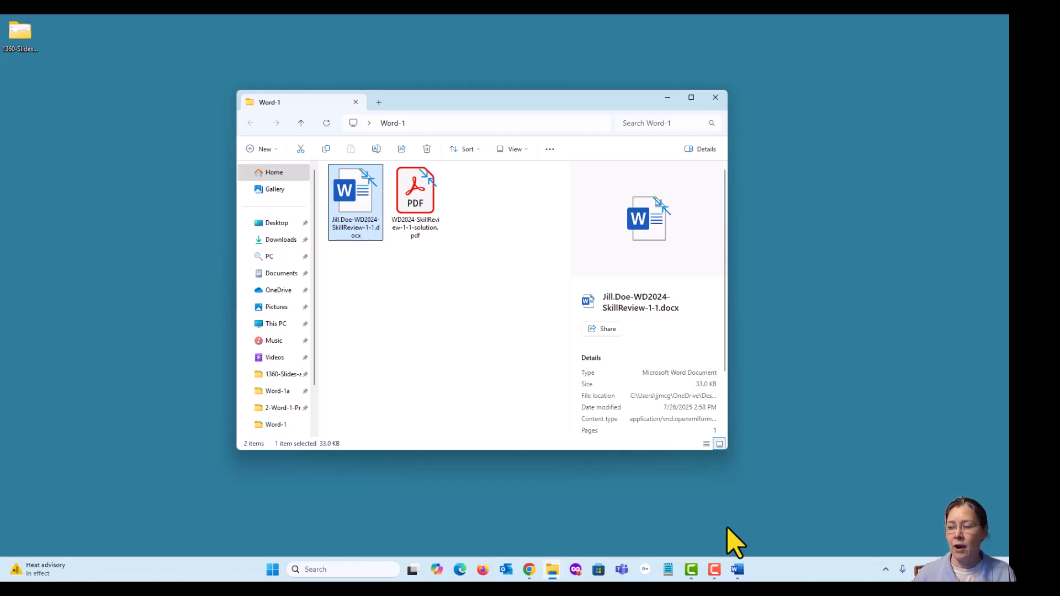
Switch to the SIMnet project page in Chrome and examine the Skill Review 1.1 overview, required skills and project steps
left_click(531, 576)
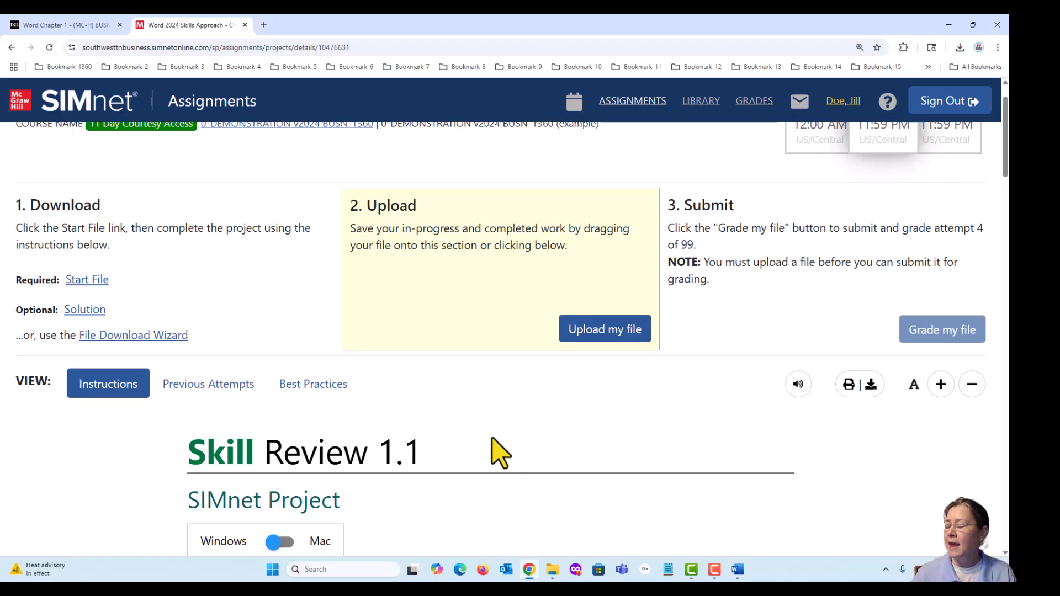
scroll(444, 421, "down", 3)
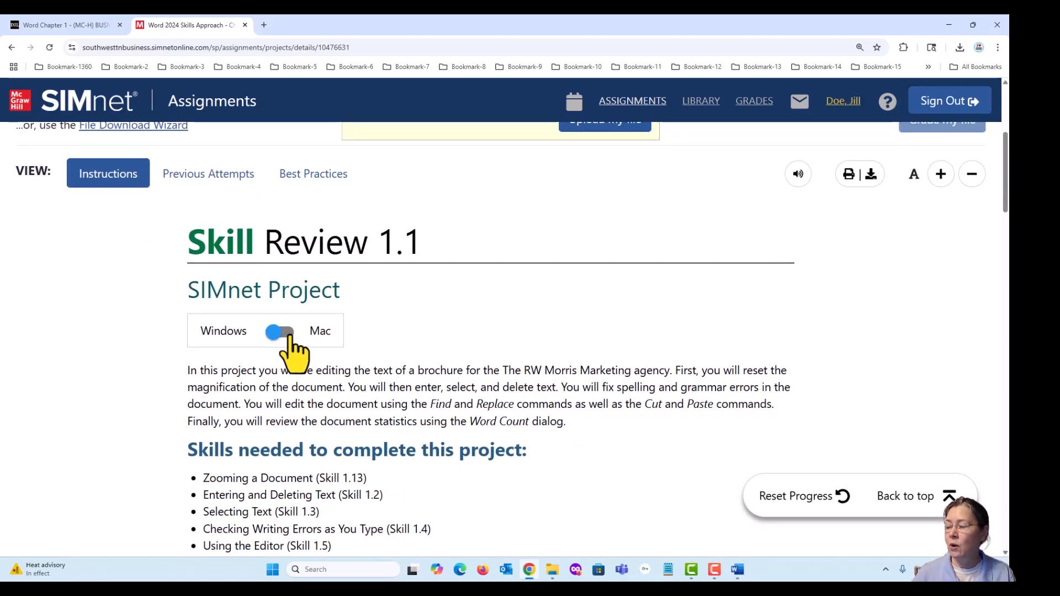
scroll(310, 370, "down", 6)
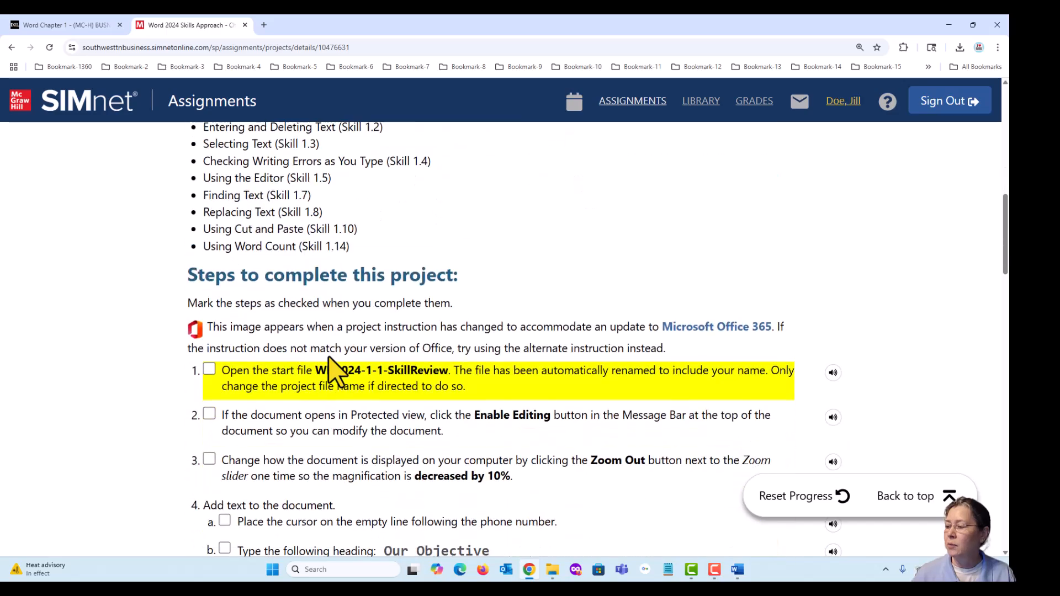
scroll(331, 371, "up", 6)
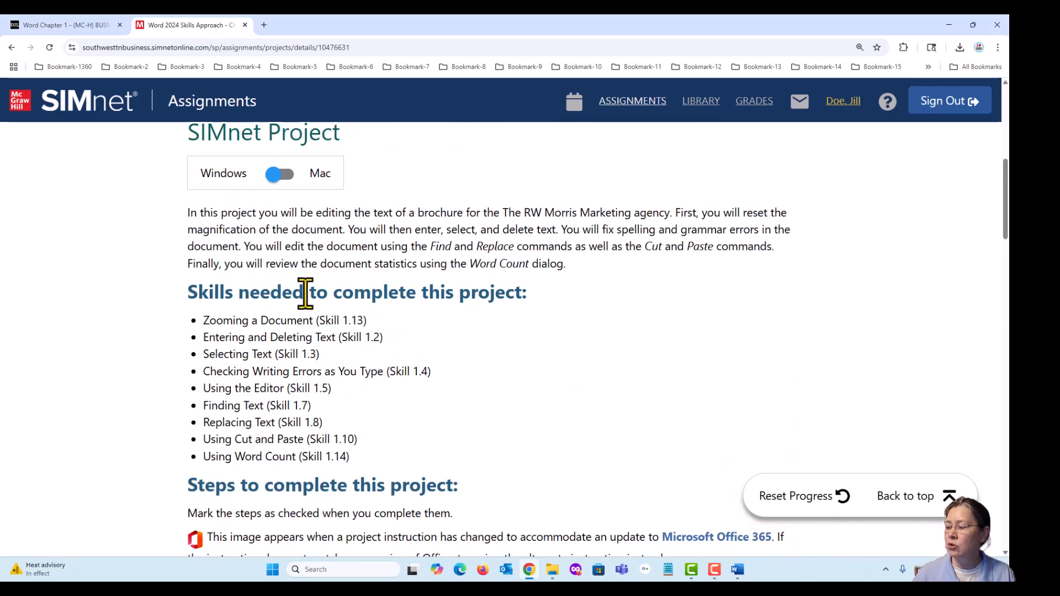
scroll(309, 307, "down", 6)
scroll(318, 320, "down", 6)
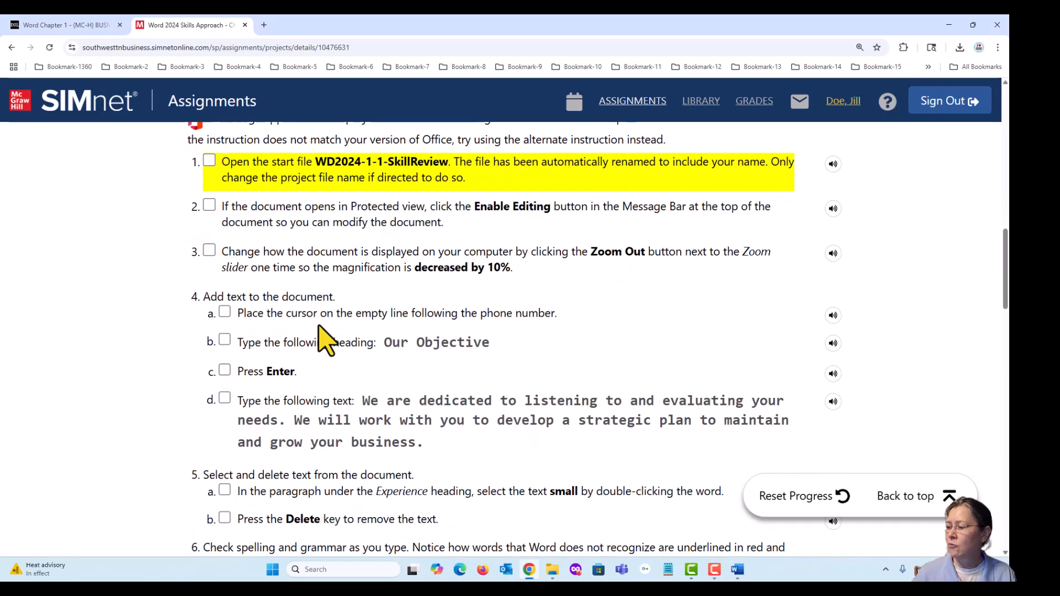
scroll(327, 341, "down", 2)
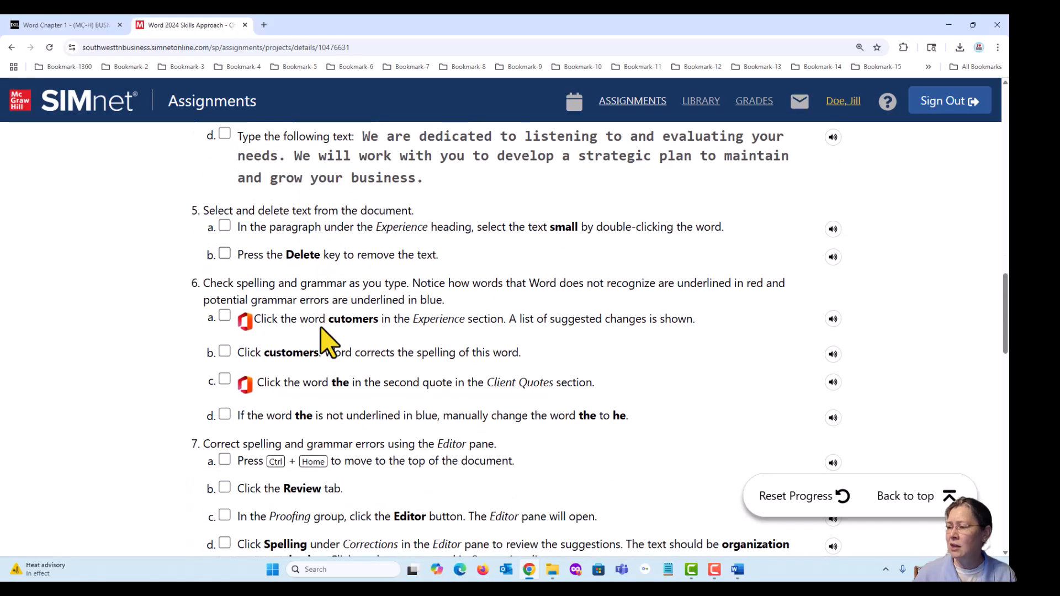
scroll(326, 339, "down", 6)
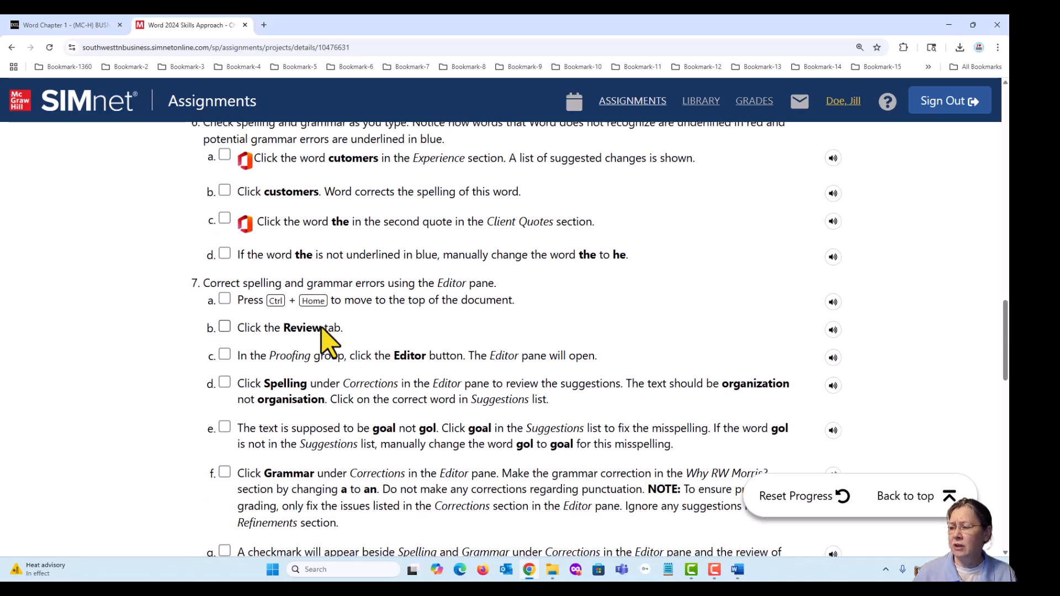
scroll(341, 364, "up", 12)
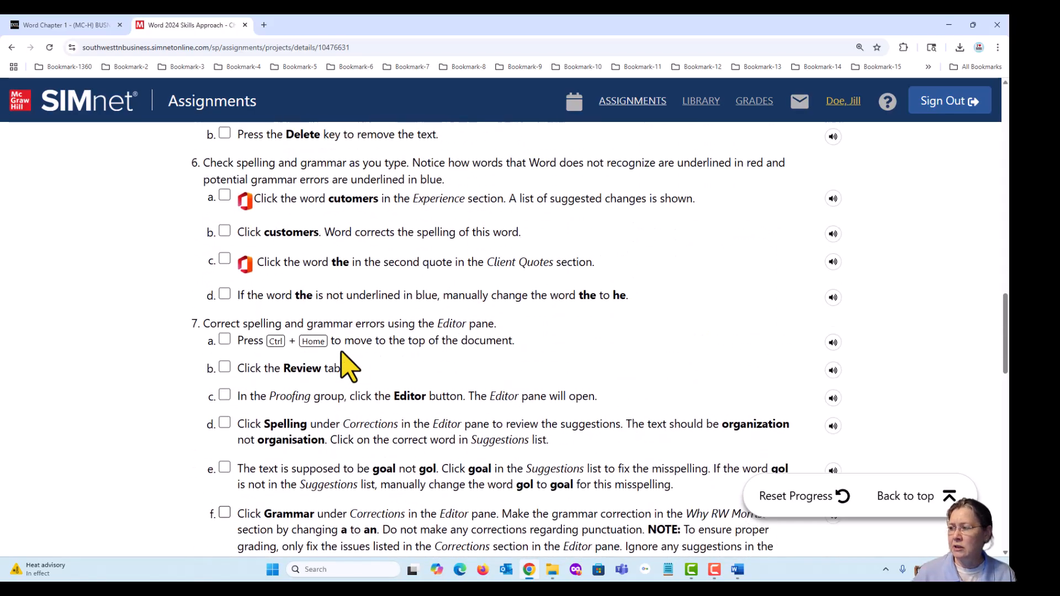
scroll(340, 365, "up", 8)
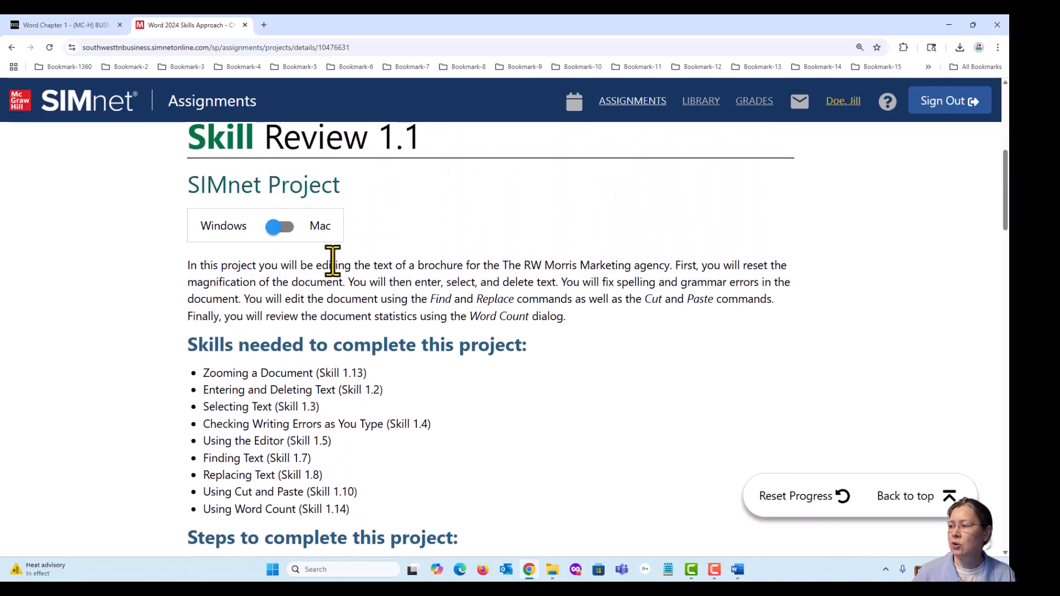
Switch the Skill Review 1.1 instructions to the Mac version and back to Windows
left_click(288, 228)
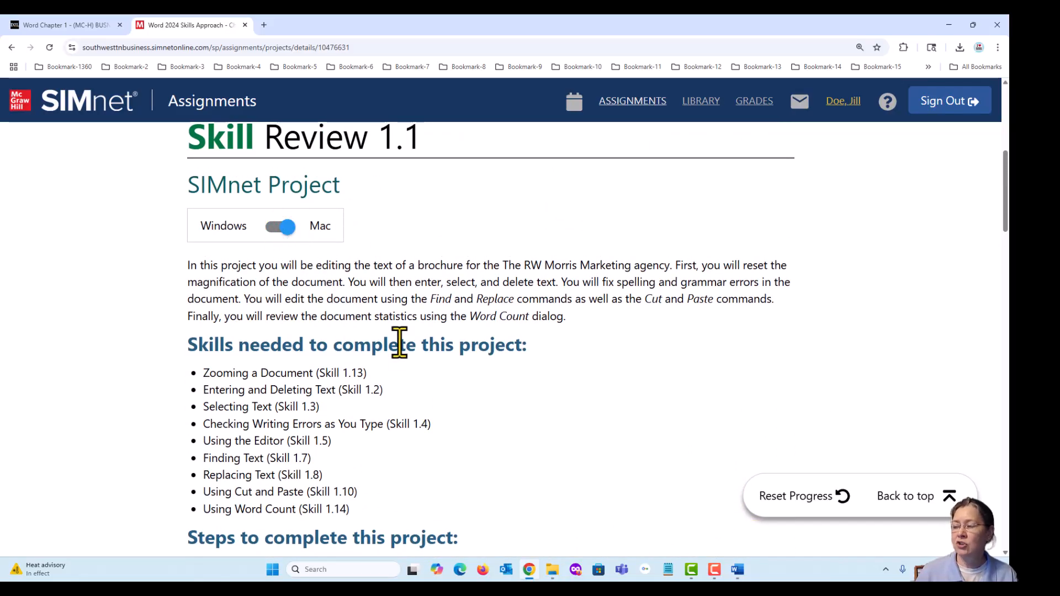
left_click(267, 233)
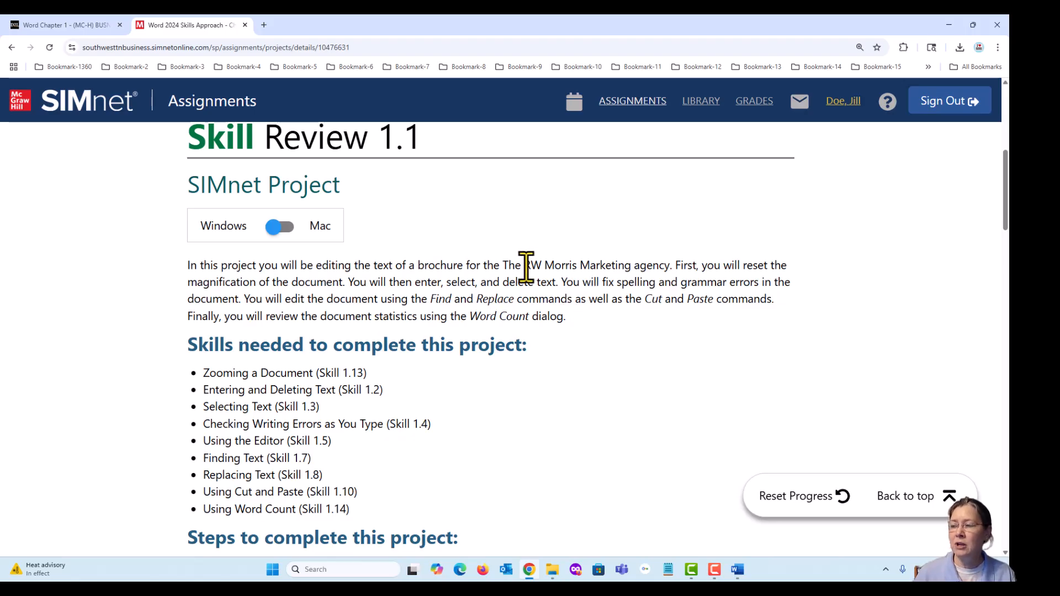
Check off project steps 1 and 2 as completed and minimize the browser to reveal the Word-1 folder
scroll(569, 402, "down", 2)
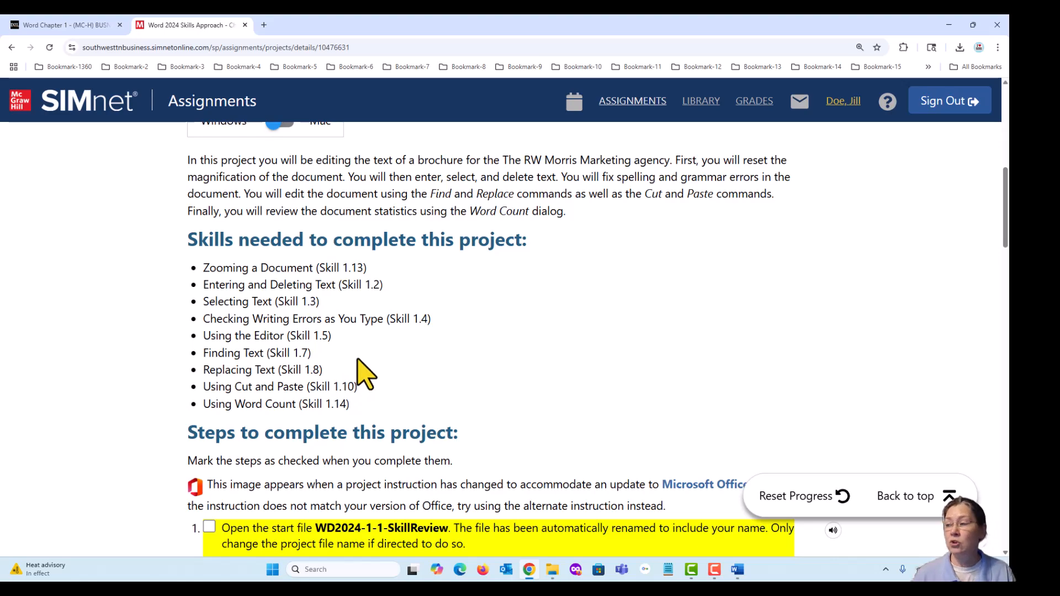
scroll(373, 391, "down", 3)
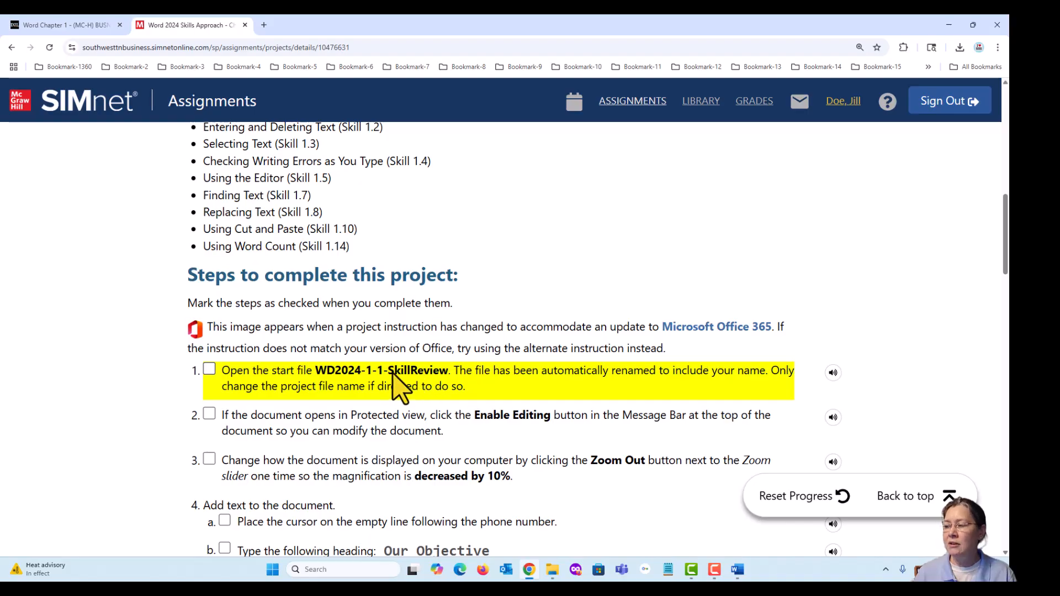
left_click(210, 369)
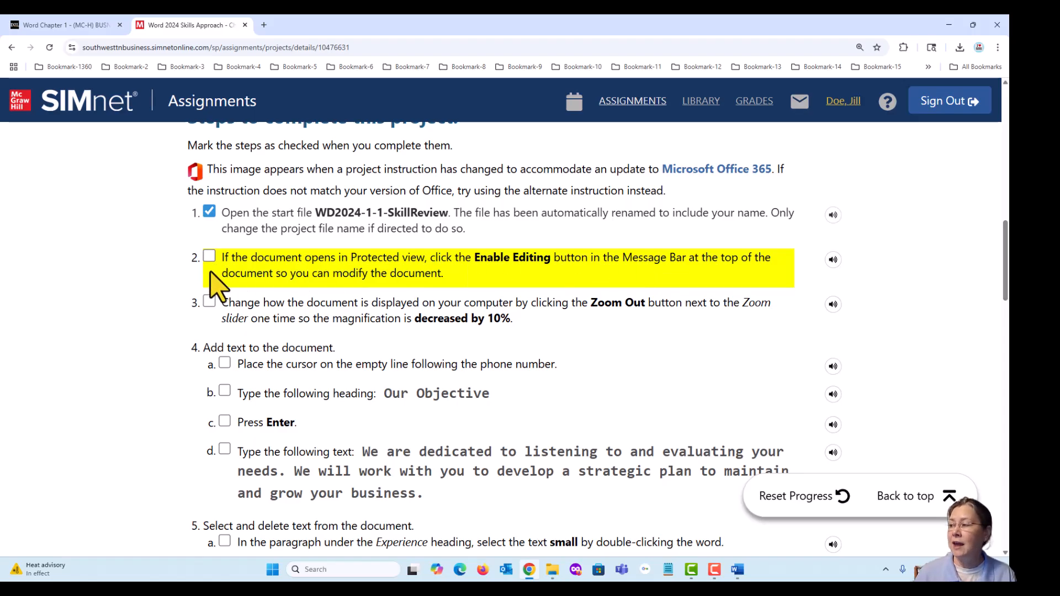
left_click(209, 257)
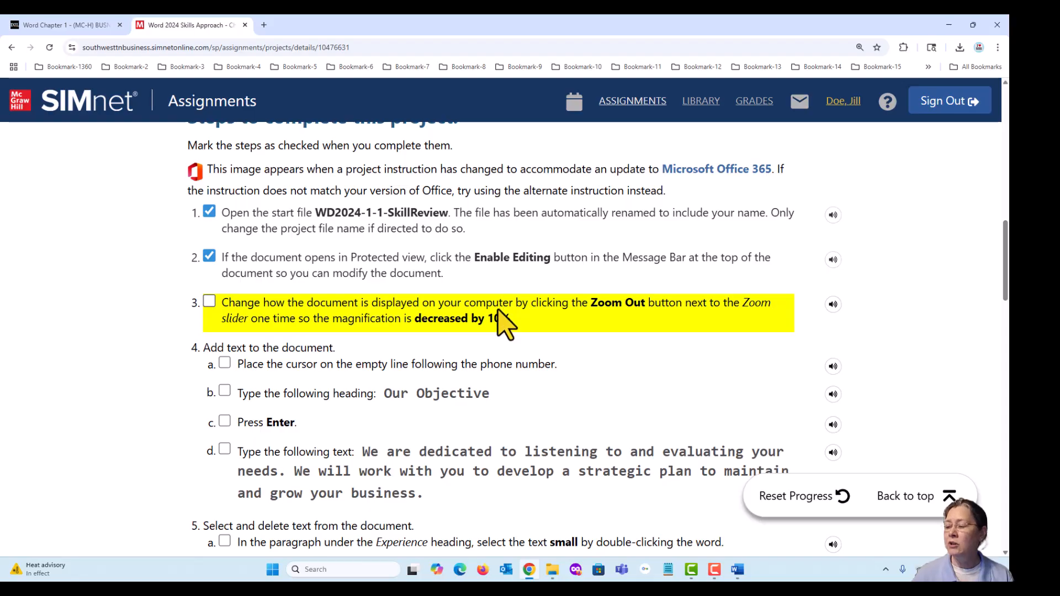
mouse_move(531, 574)
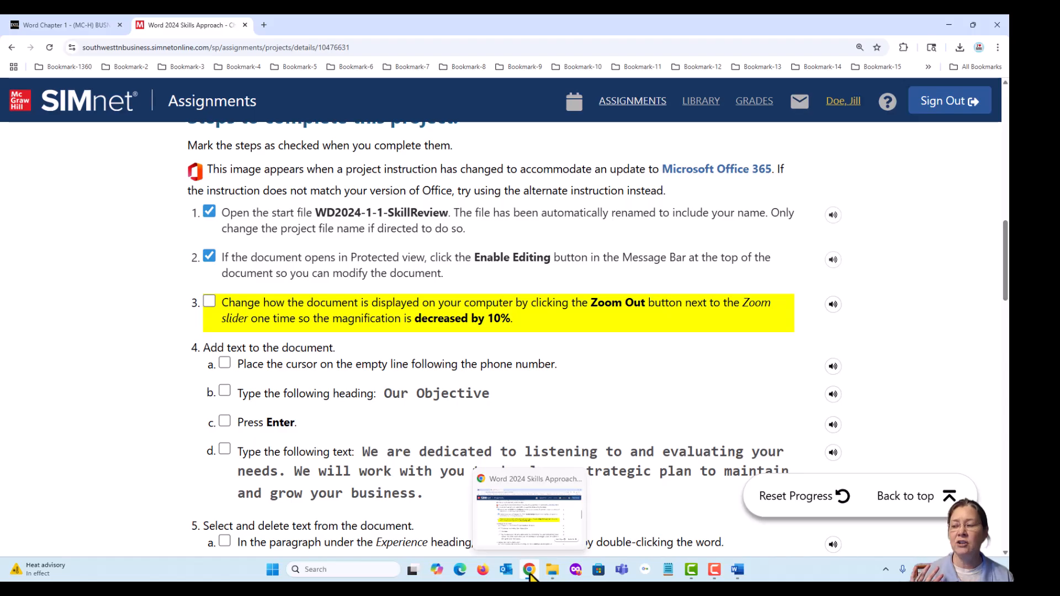
left_click(530, 574)
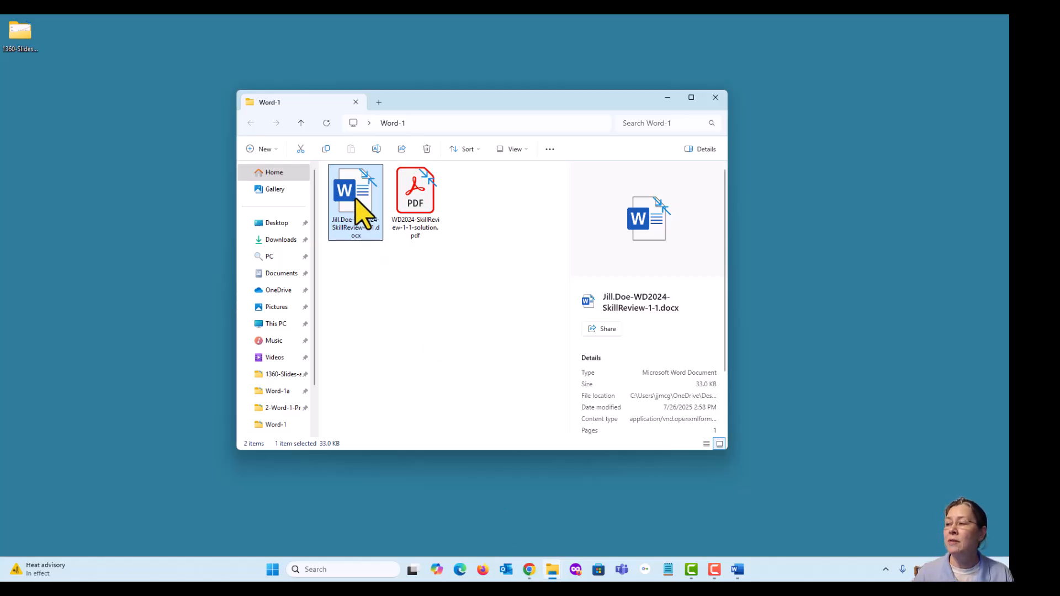
Close the Word-1 folder, switch to the Skill Review document in Word and zoom it out to 90%
left_click(716, 97)
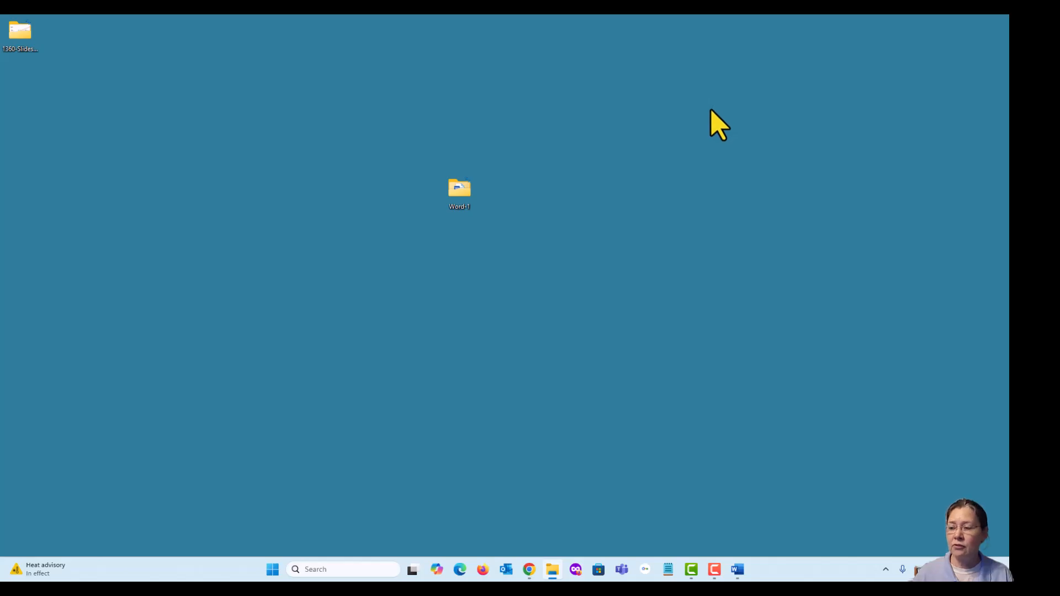
mouse_move(739, 575)
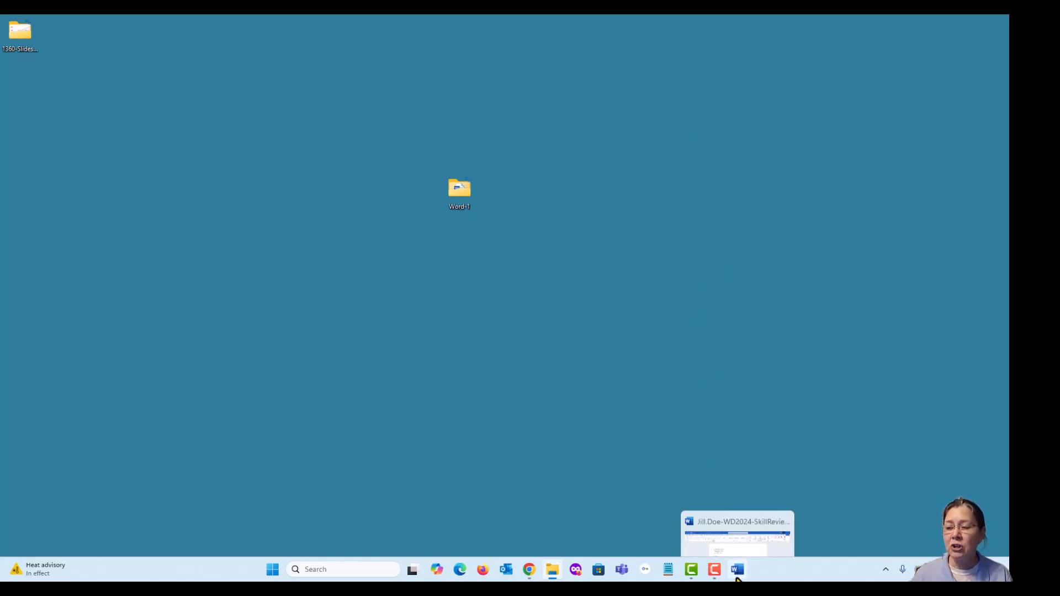
left_click(739, 573)
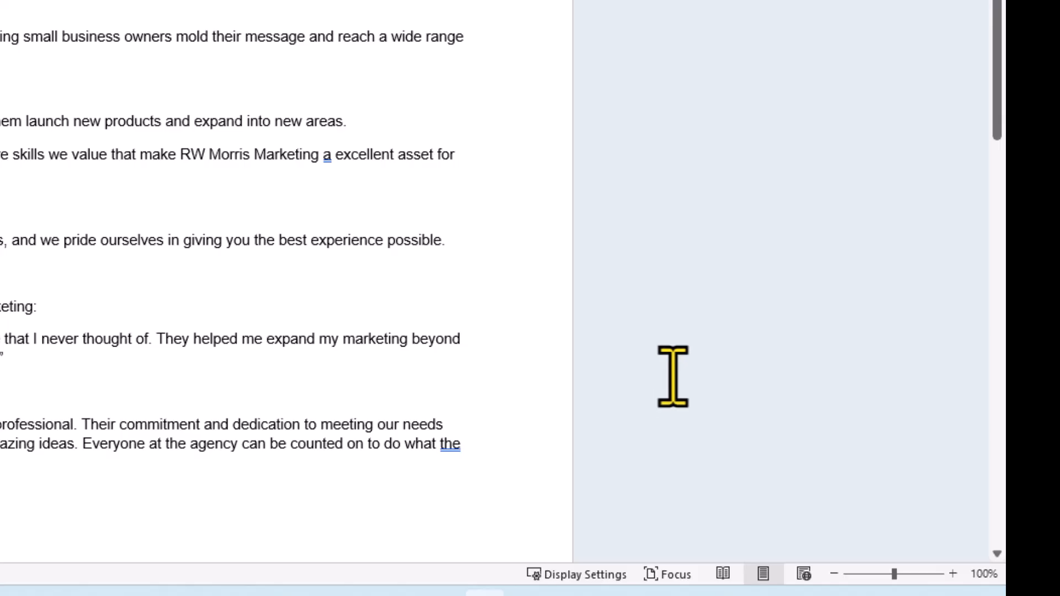
left_click(834, 575)
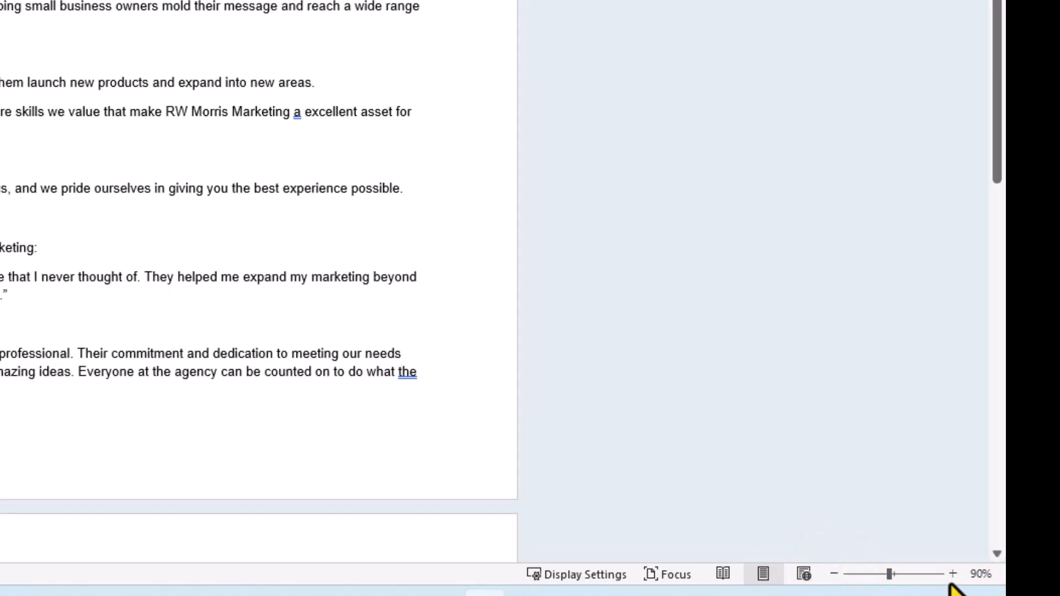
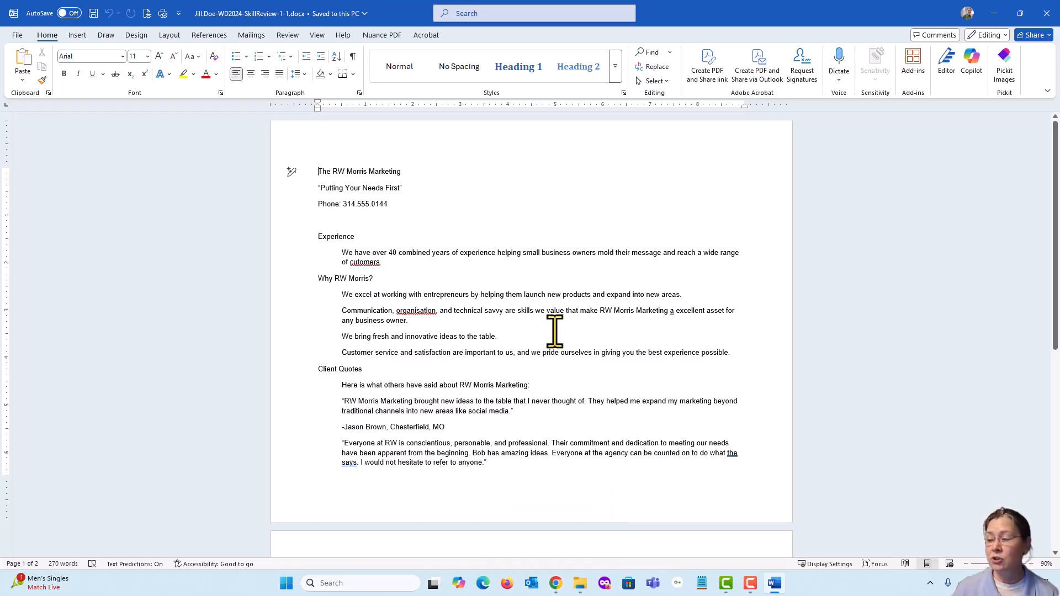
Switch to the SIMnet page in Chrome, check off project step 3 and read the step 4 instructions
left_click(557, 585)
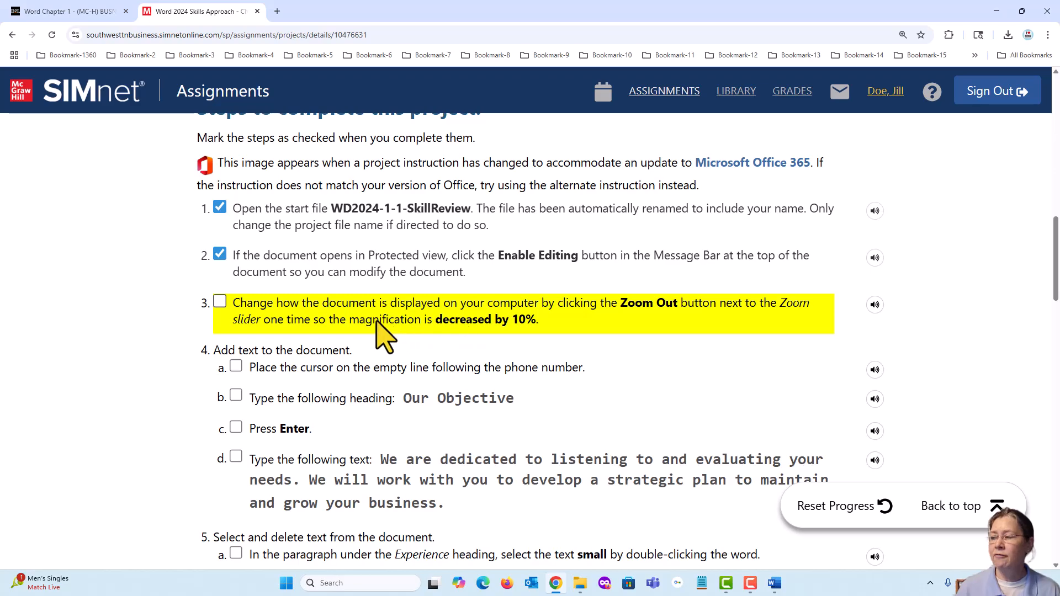
left_click(219, 301)
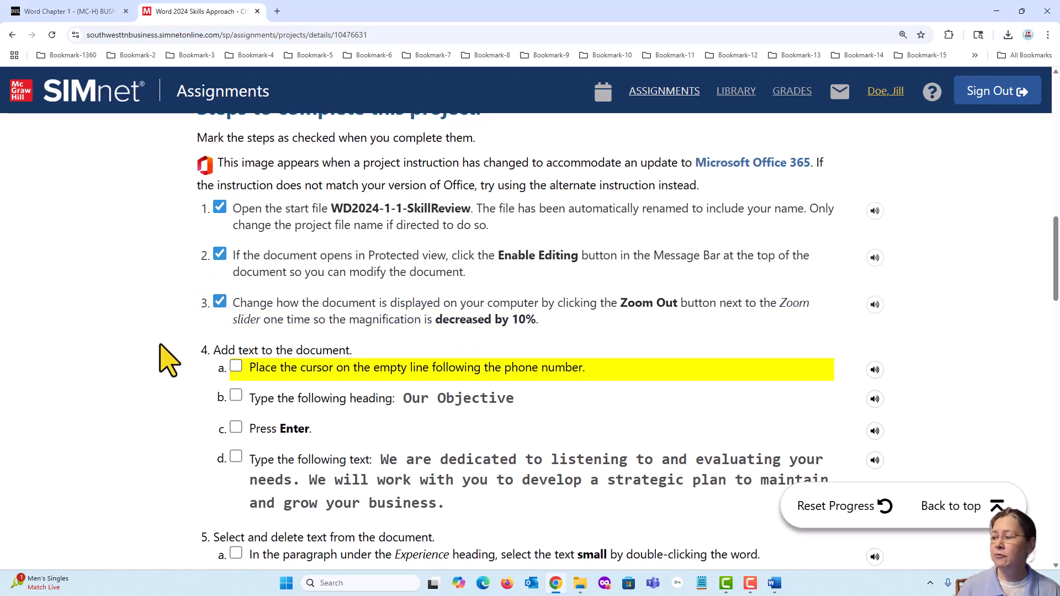
scroll(161, 360, "down", 3)
scroll(167, 368, "down", 1)
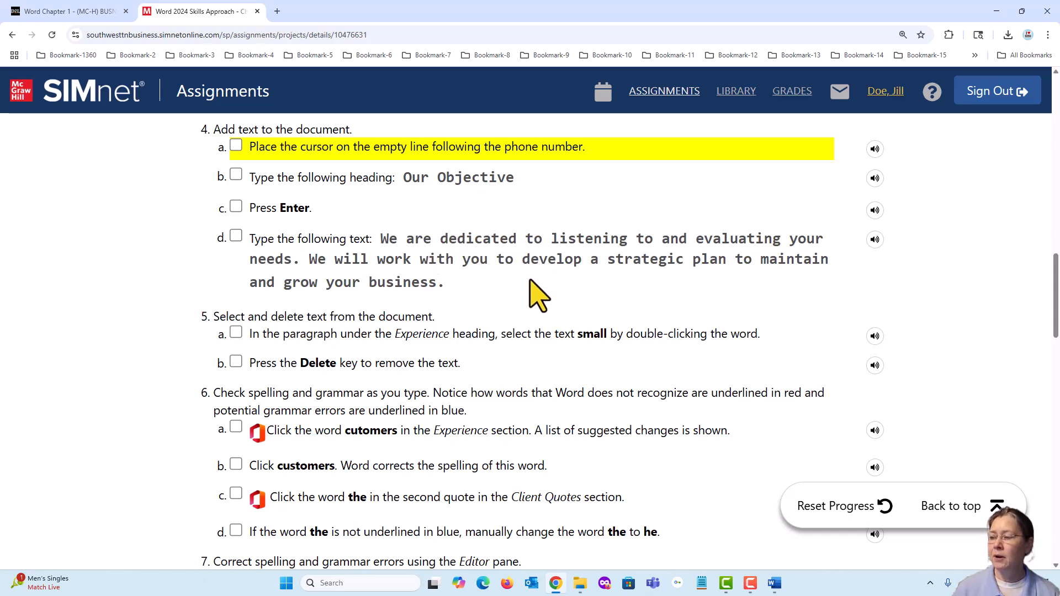
Return to Word, show the formatting marks and place the cursor on the empty line below the phone number
mouse_move(559, 590)
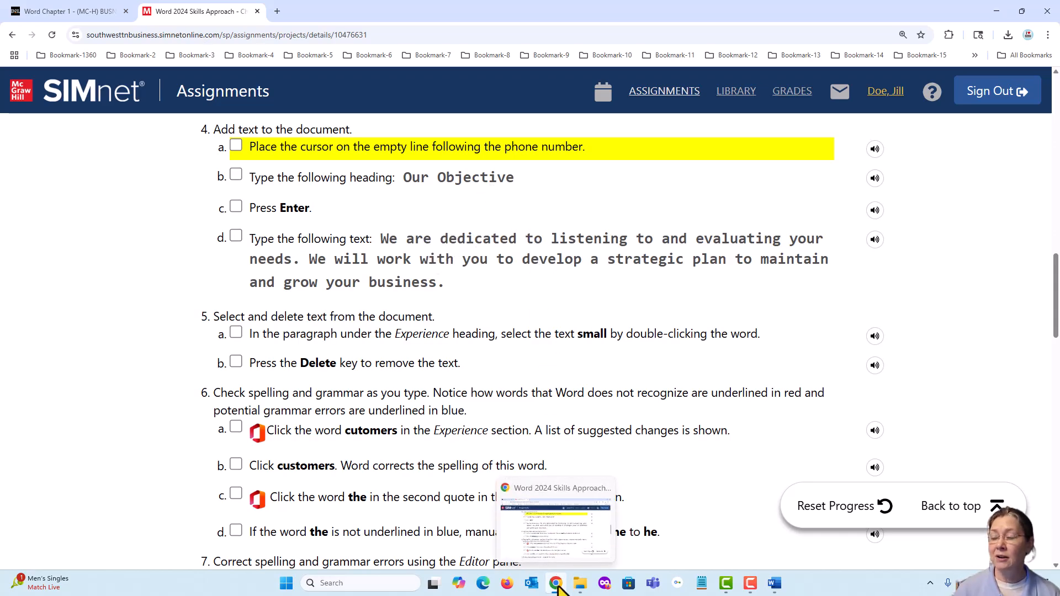
left_click(557, 585)
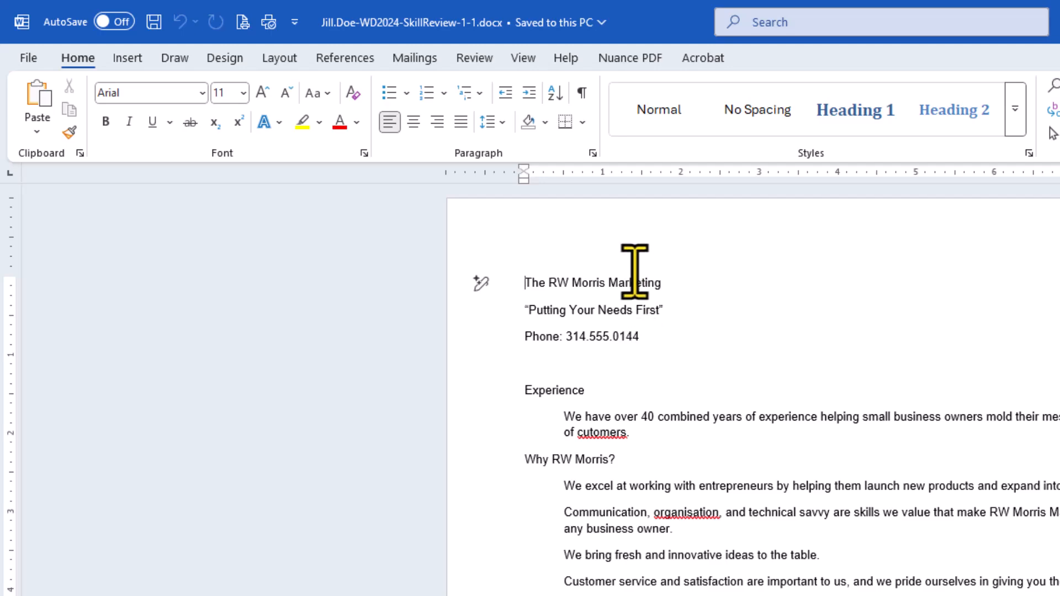
left_click(583, 94)
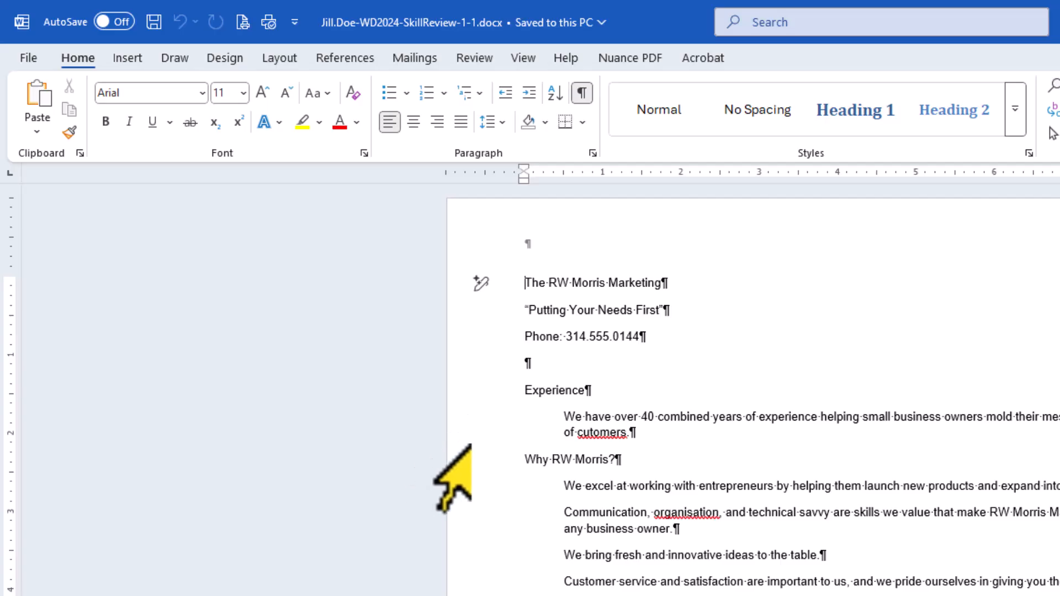
left_click(518, 362)
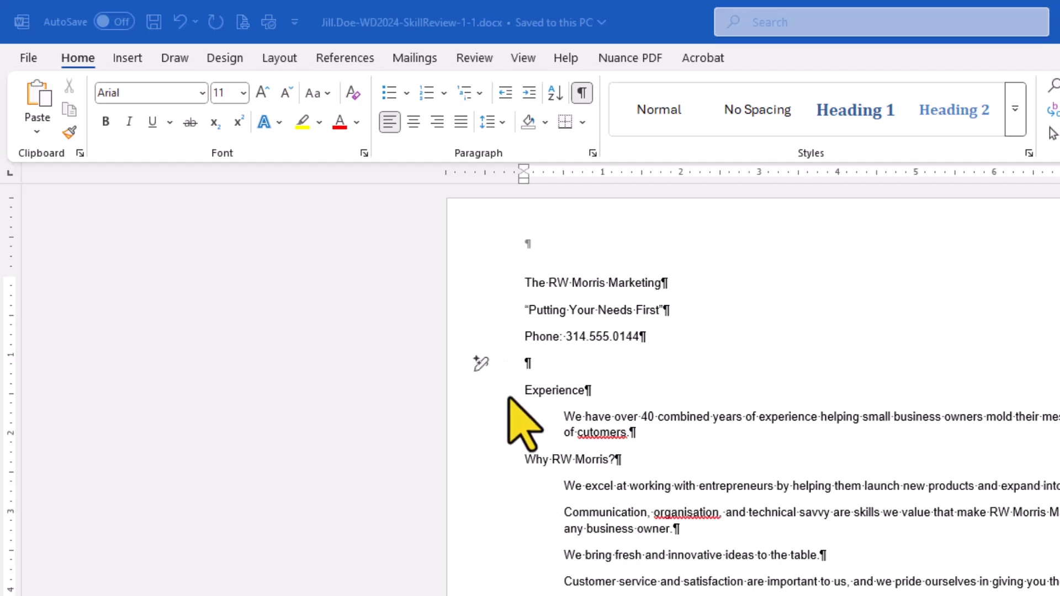
left_click(517, 363)
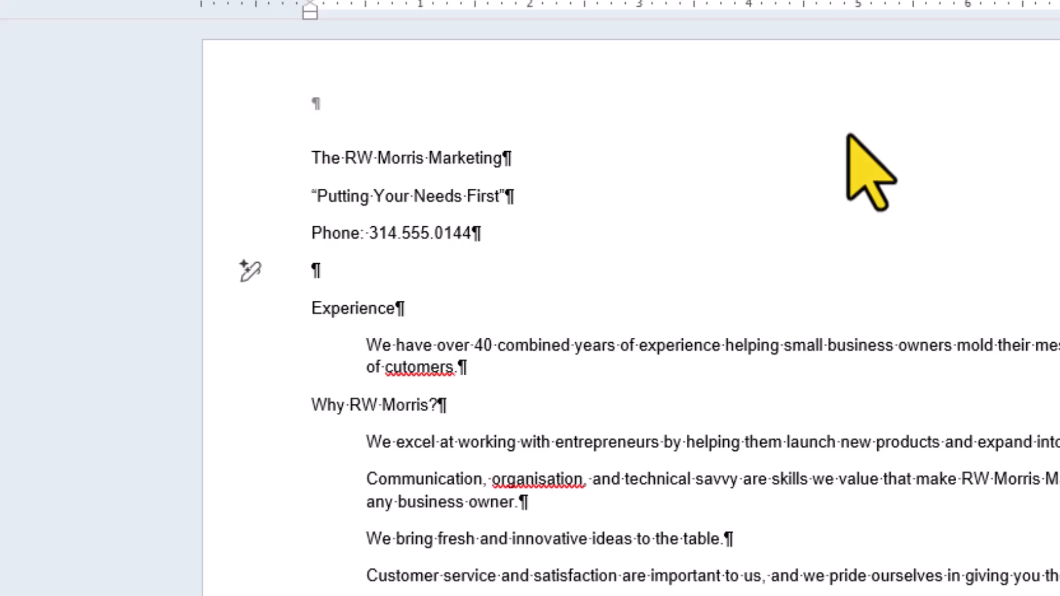
Enter the heading "Our Objective" and, as a new paragraph below it, the "We are dedicated to listening..." text from project step 4d
type("Our Objective")
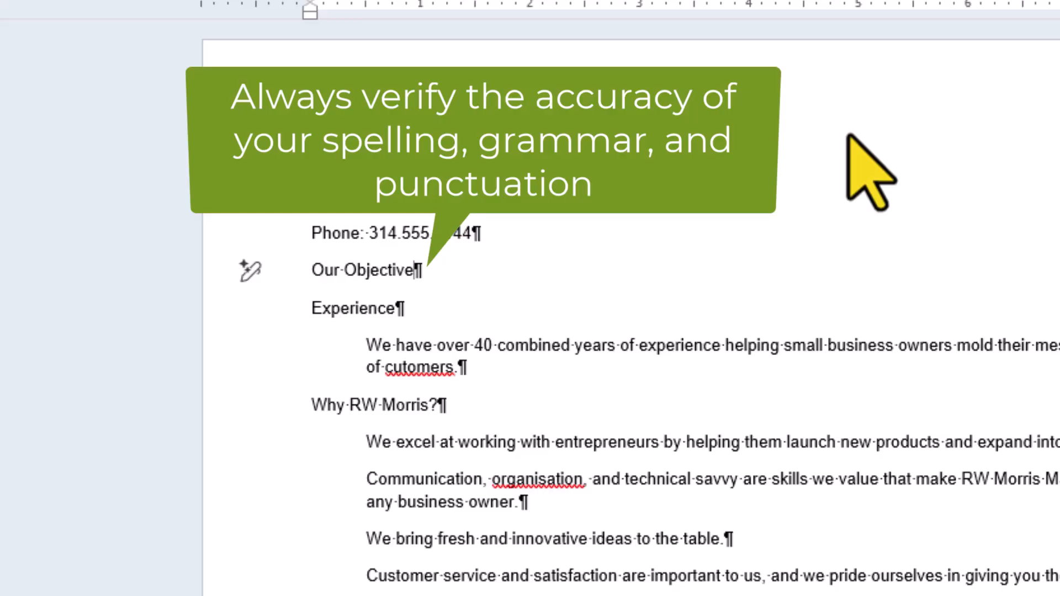
key("Return")
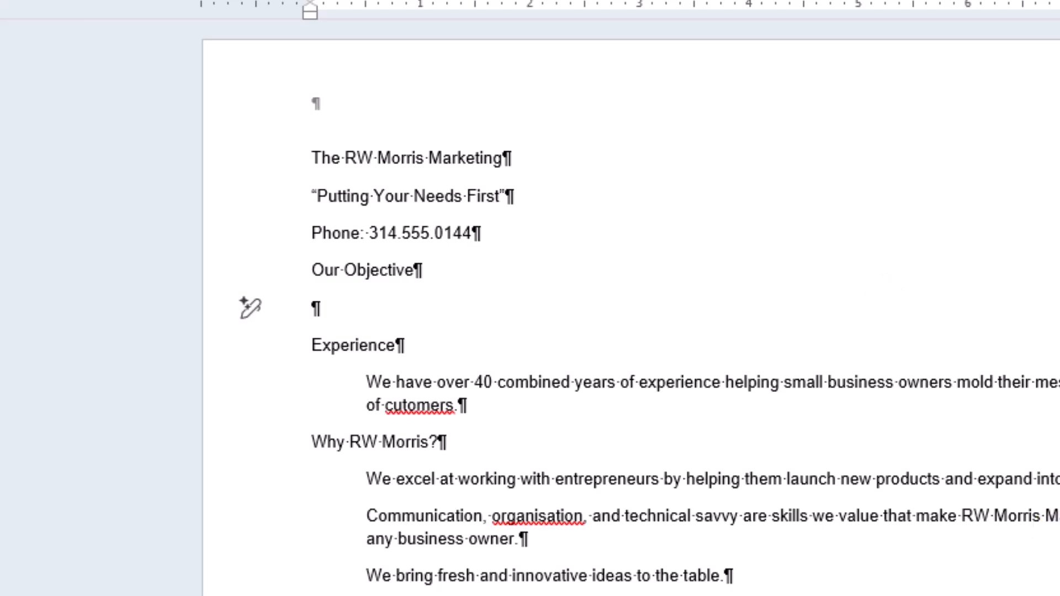
type("We are dedicated to listening to and evaluating your needs. We will work with you to develop a strategic plan to maintain and grow your business.")
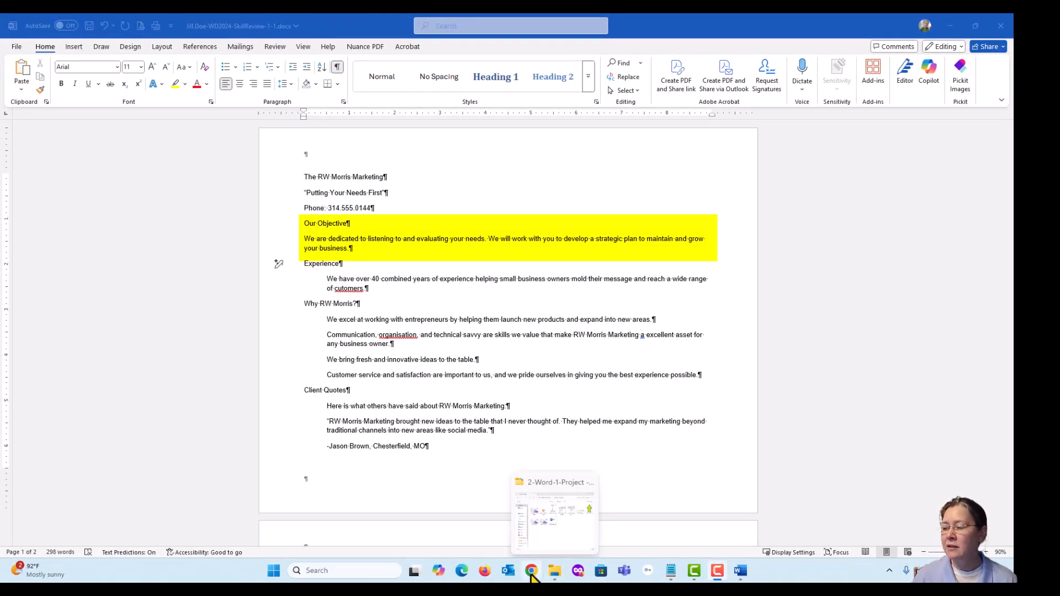
Switch to the SIMnet page, check off project steps 4b, 4c and 4d and read the step 5 instructions
mouse_move(531, 577)
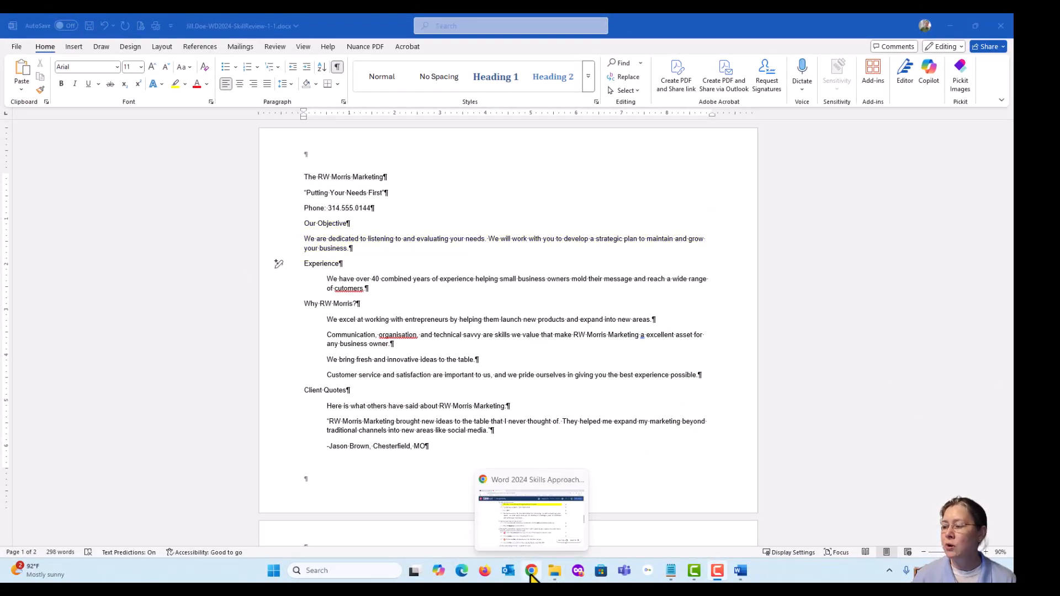
left_click(532, 578)
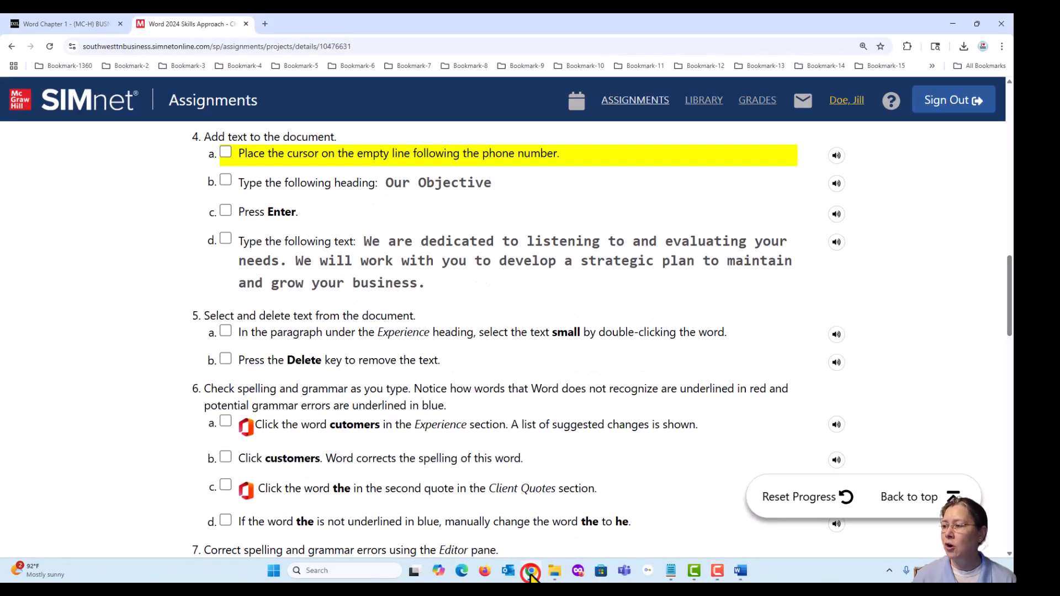
left_click(226, 181)
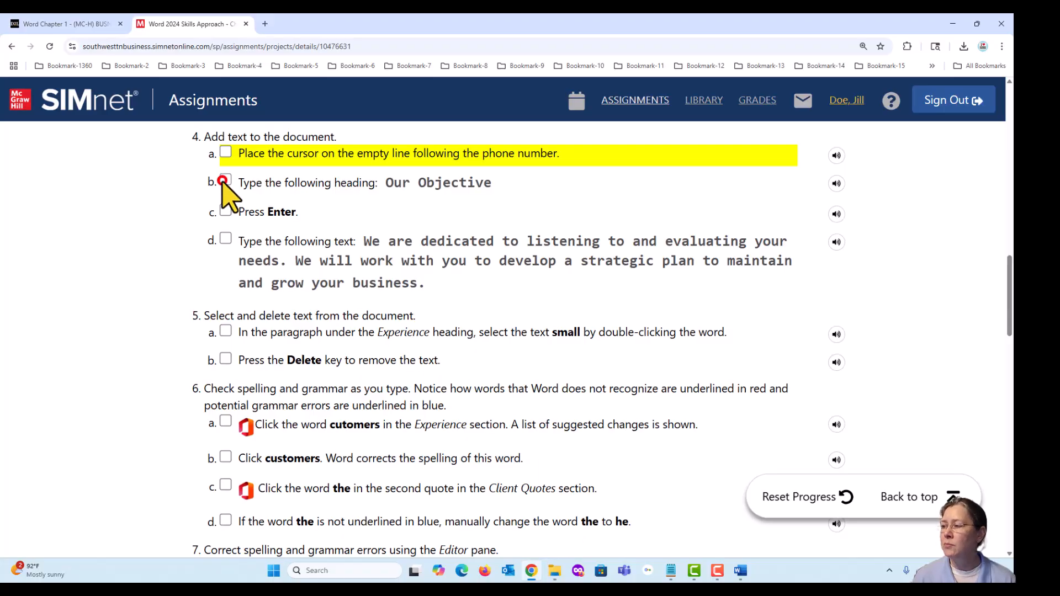
left_click(226, 211)
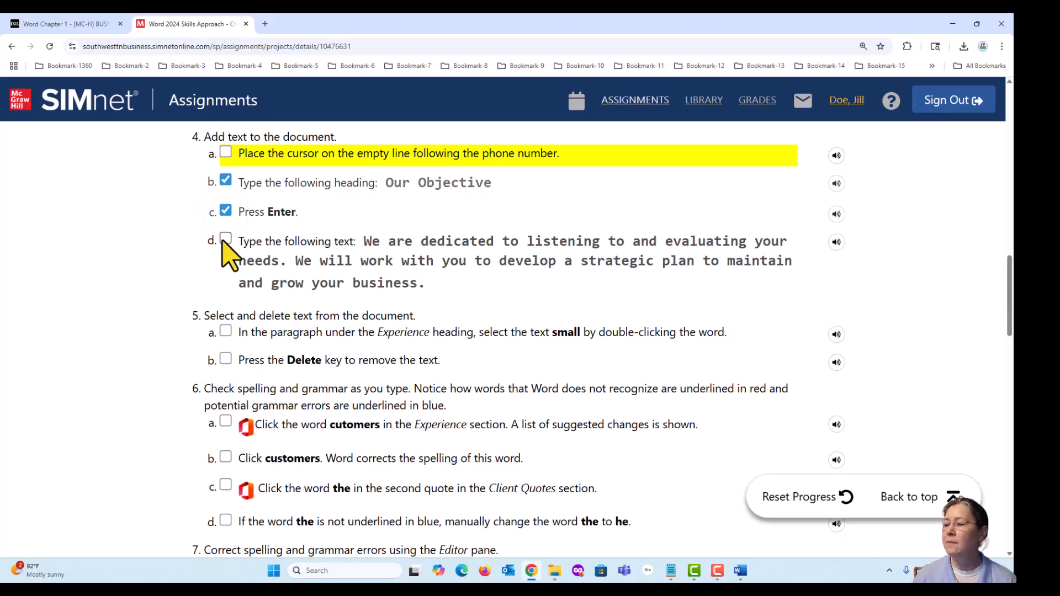
left_click(226, 239)
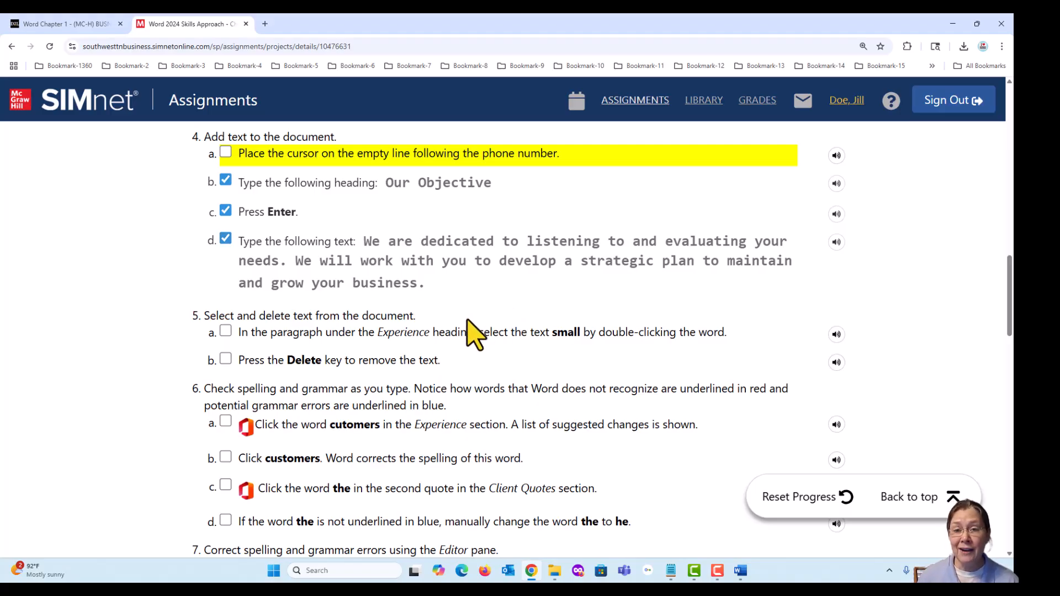
scroll(473, 333, "down", 2)
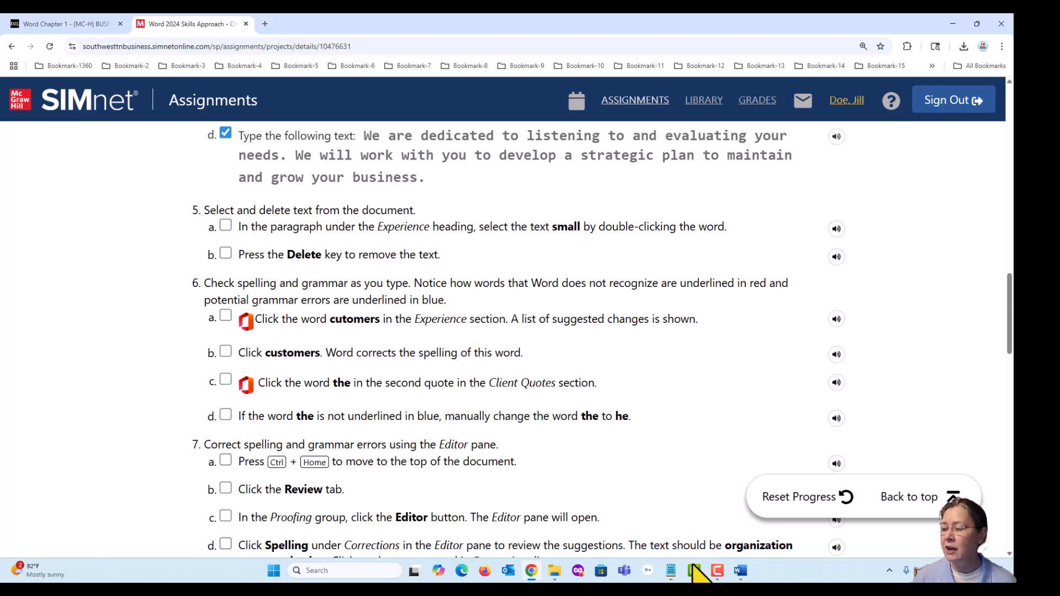
Return to Word, delete the word "small" from the paragraph under the Experience heading and save the document
mouse_move(533, 578)
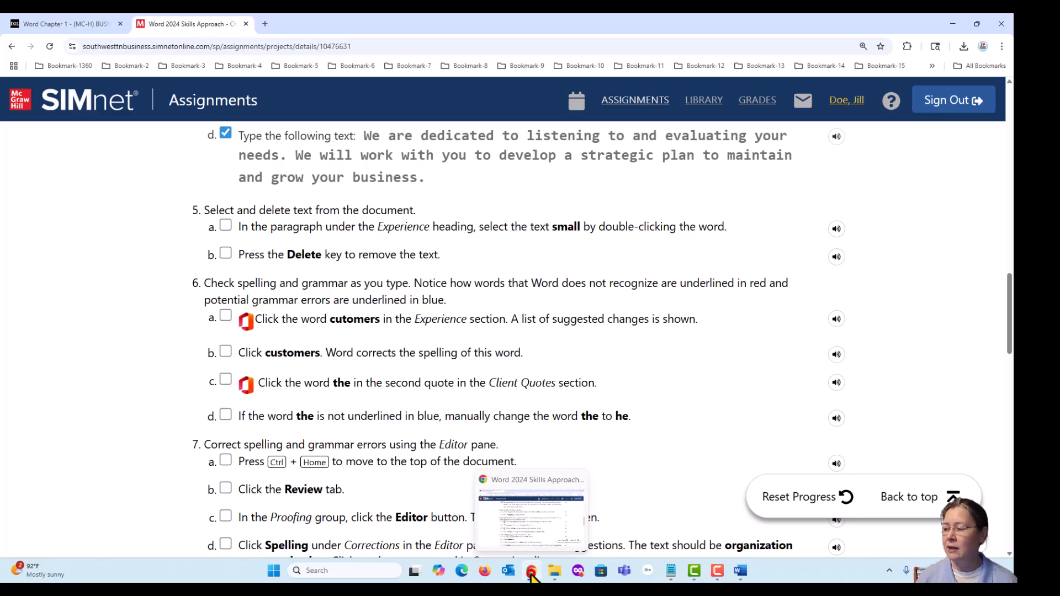
left_click(532, 572)
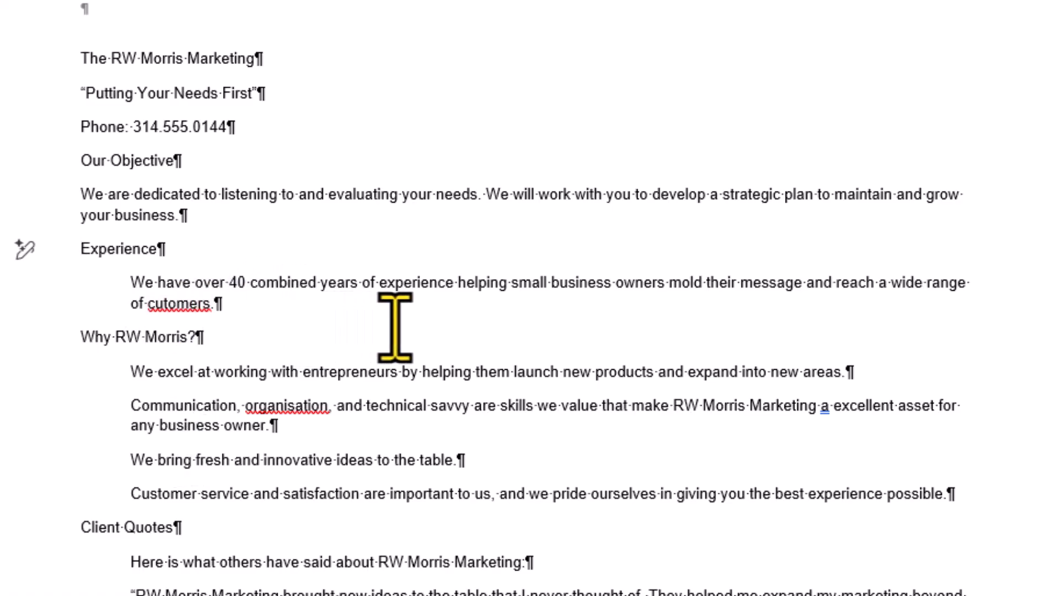
double_click(529, 284)
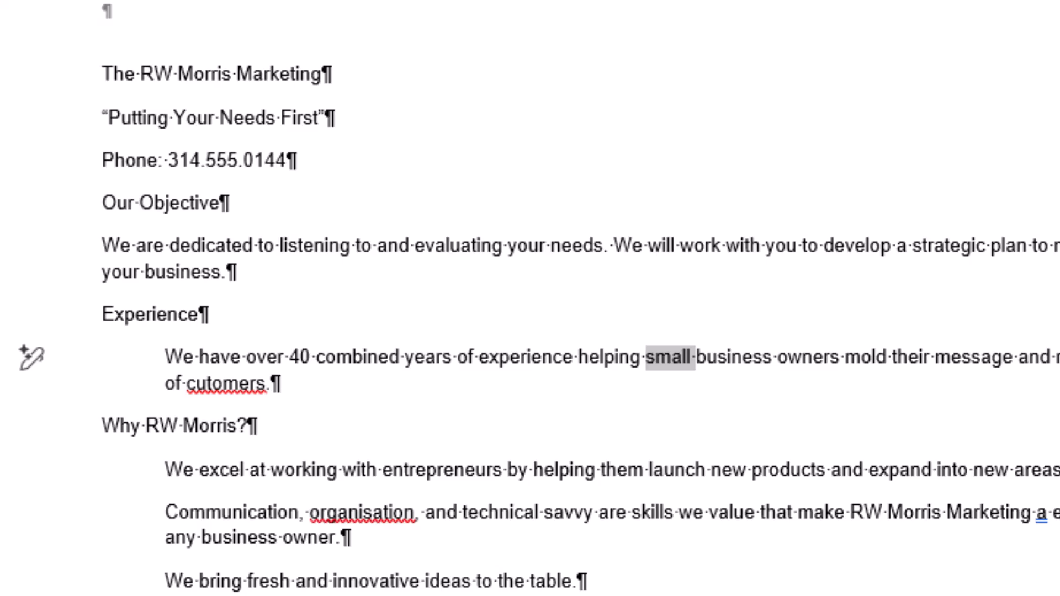
key("Delete")
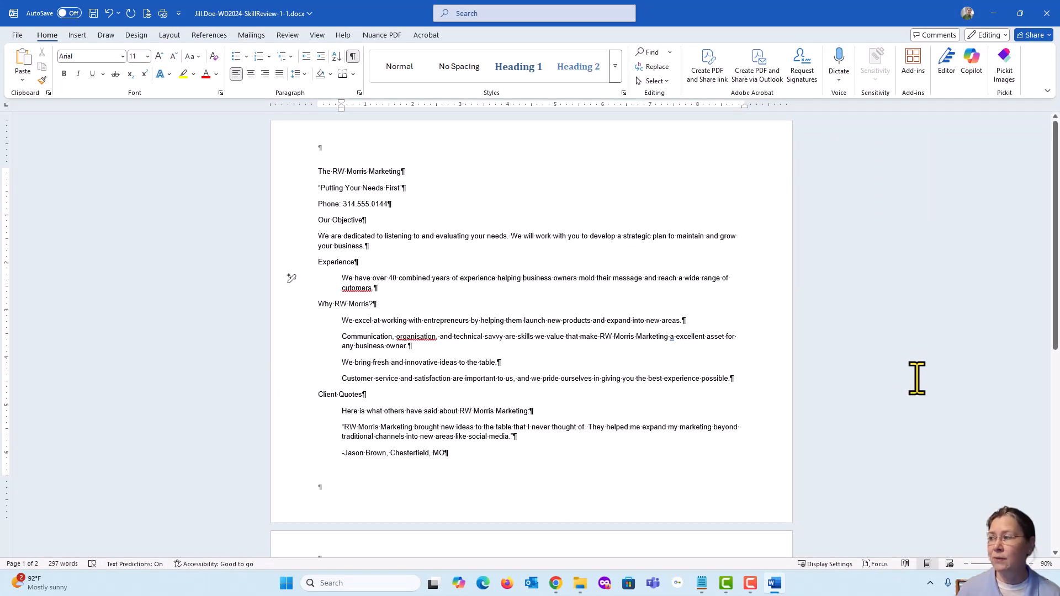
left_click(93, 13)
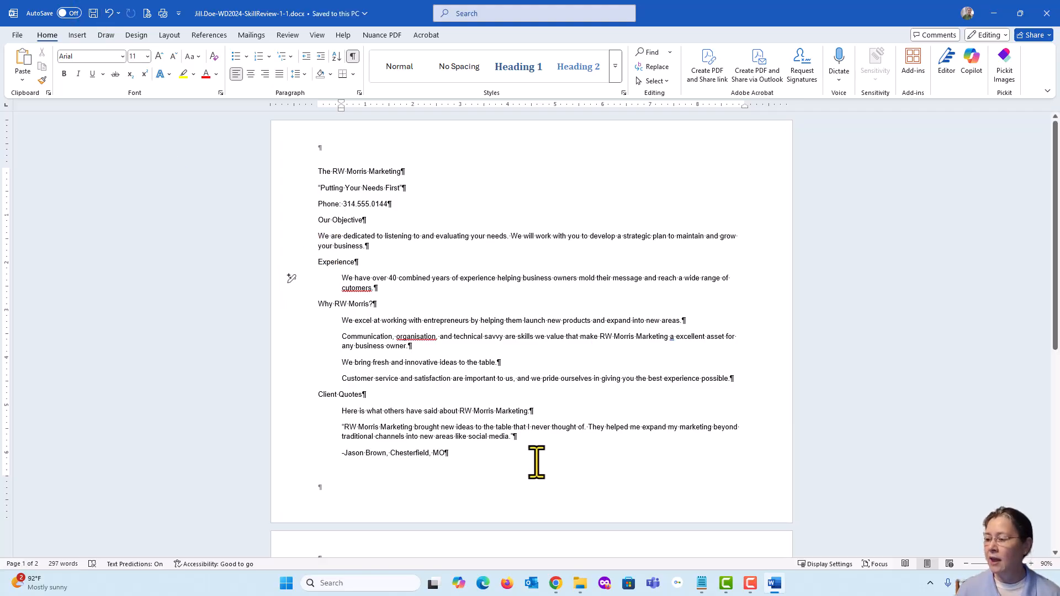
Switch to the SIMnet page in Chrome and check off project steps 5a and 5b
left_click(556, 590)
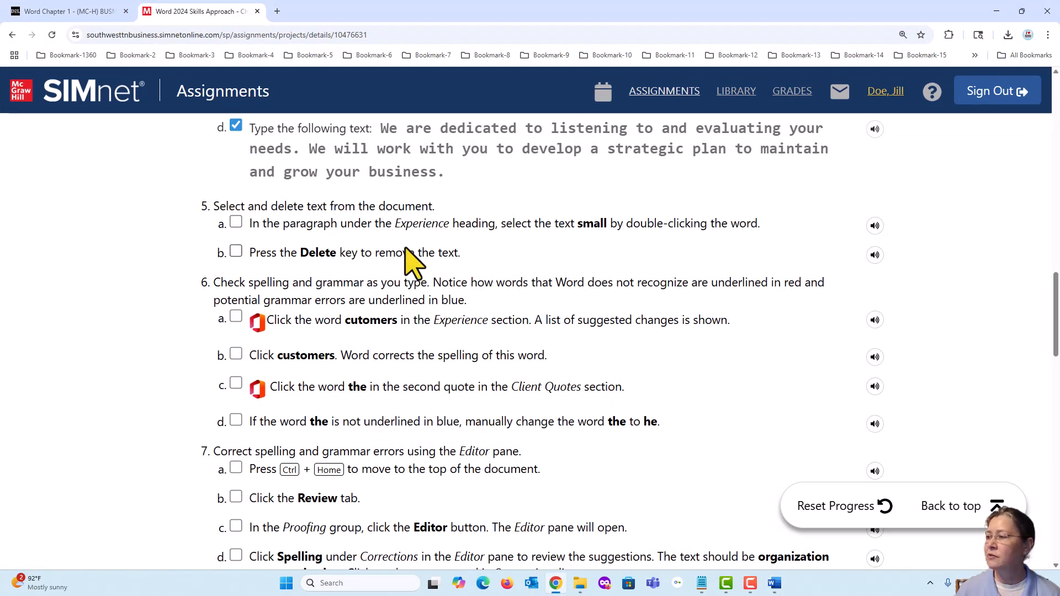
left_click(236, 223)
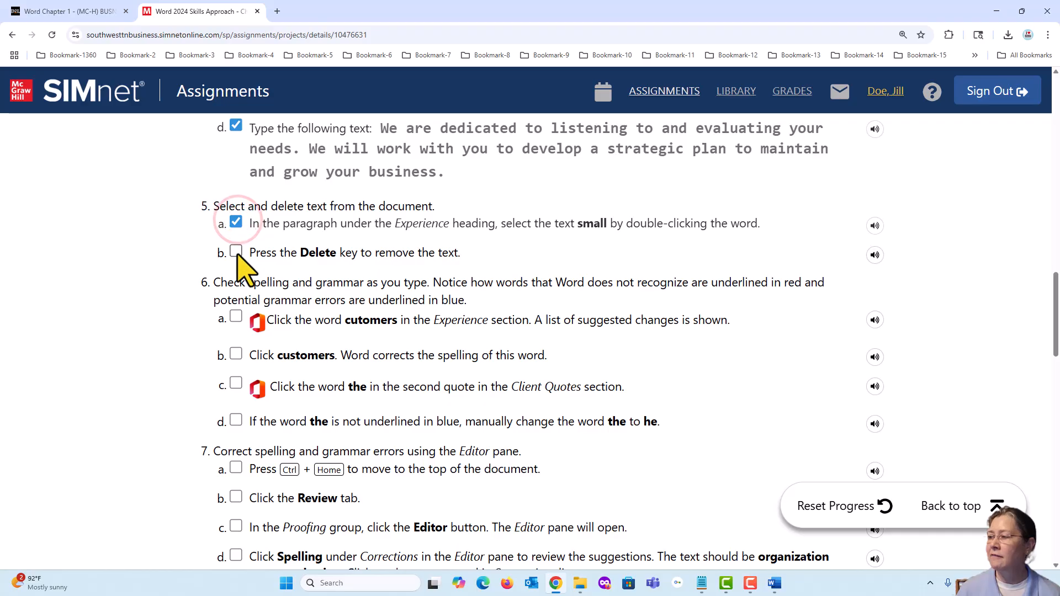
left_click(236, 252)
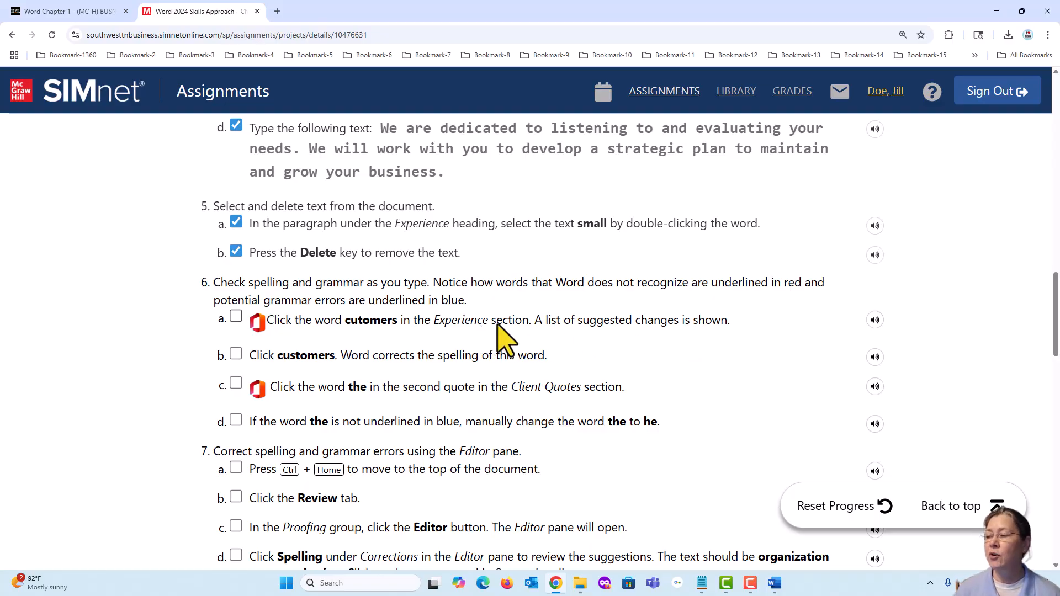
Return to Word, correct the misspelled "cutomers" in the Experience section to "customers" and save the document
left_click(555, 590)
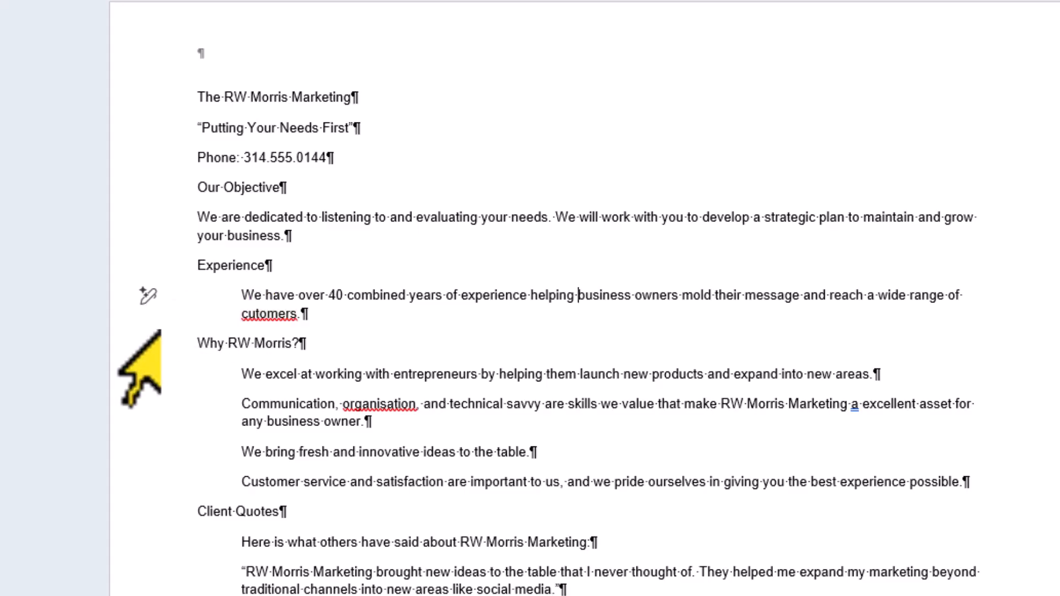
right_click(256, 313)
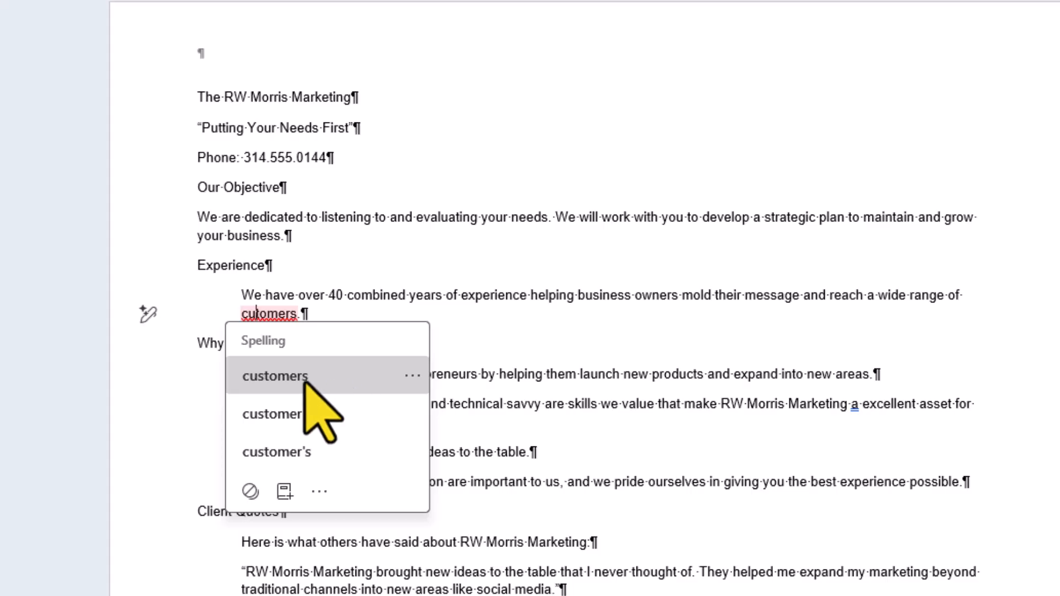
left_click(268, 380)
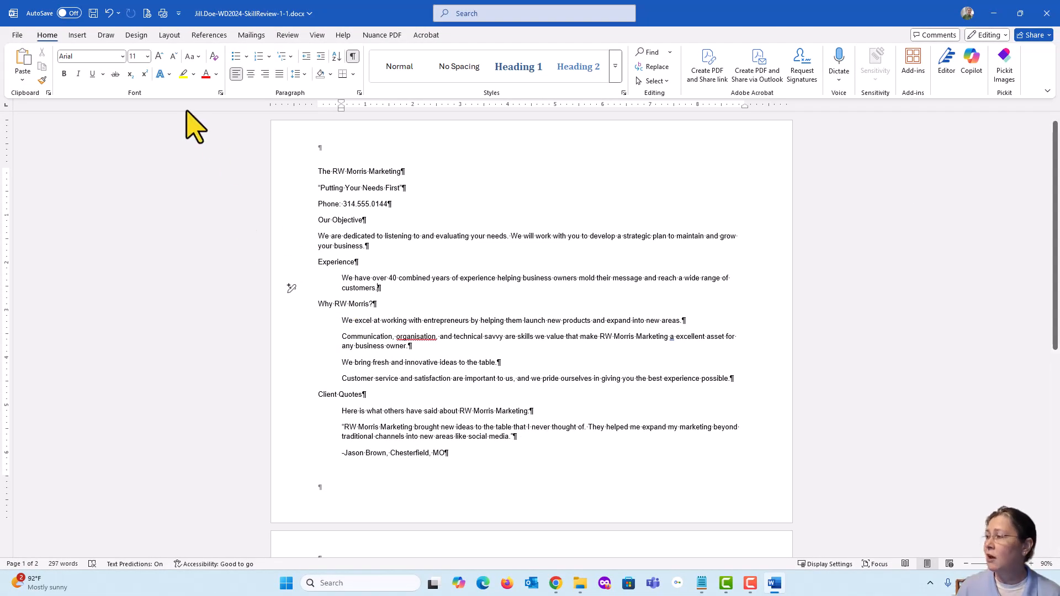
left_click(94, 13)
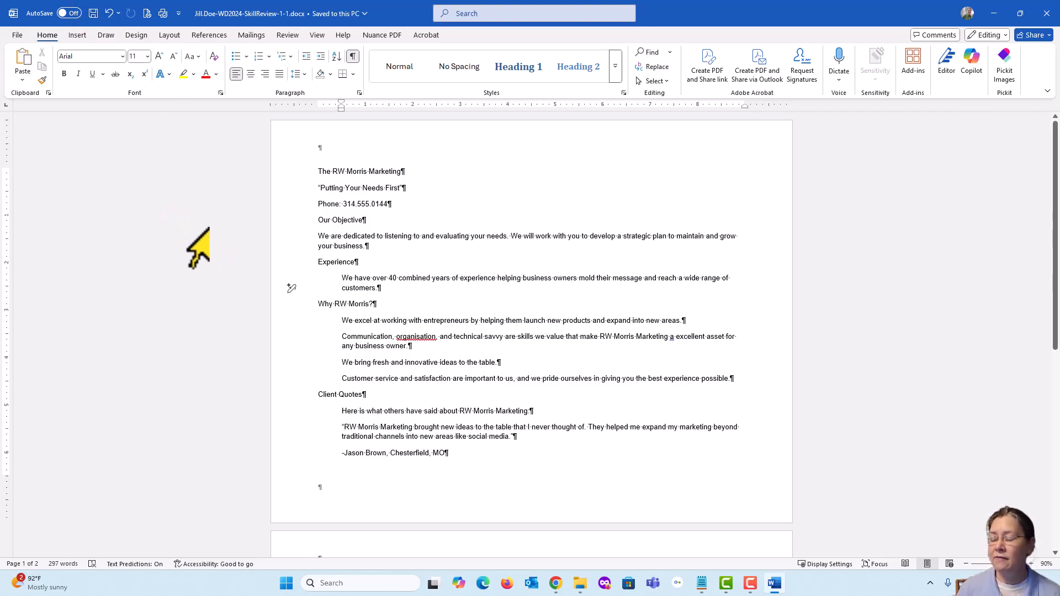
key("ctrl+s")
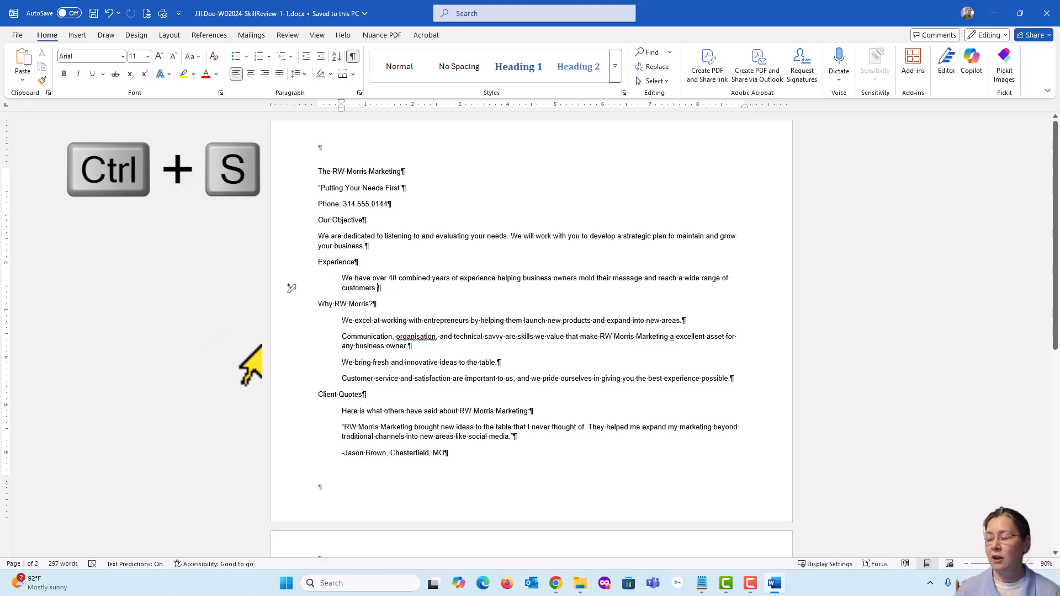
Switch to the SIMnet page in Chrome and check off project steps 6a and 6b
left_click(555, 584)
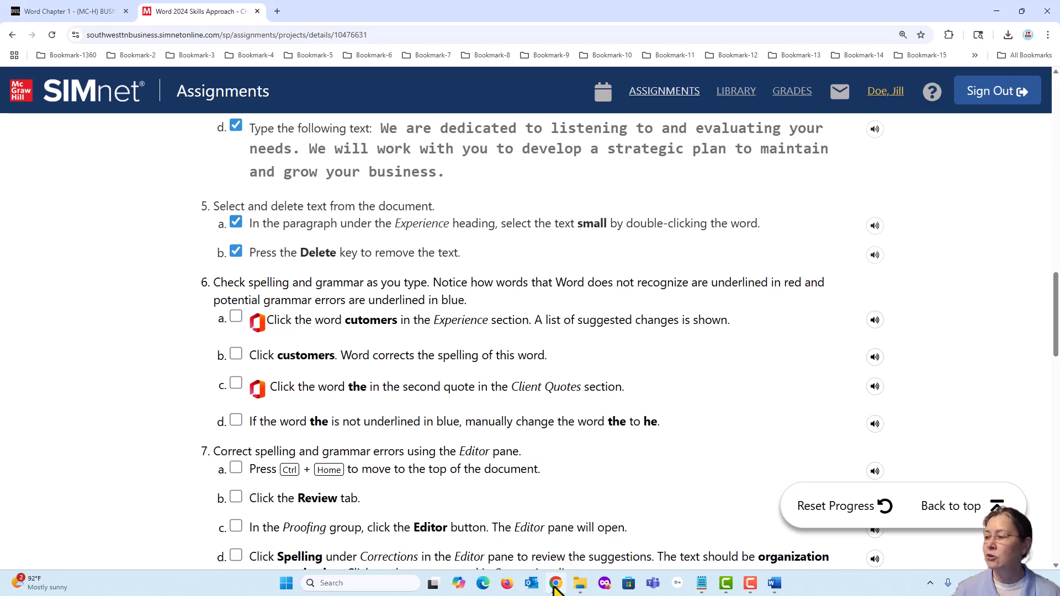
left_click(234, 318)
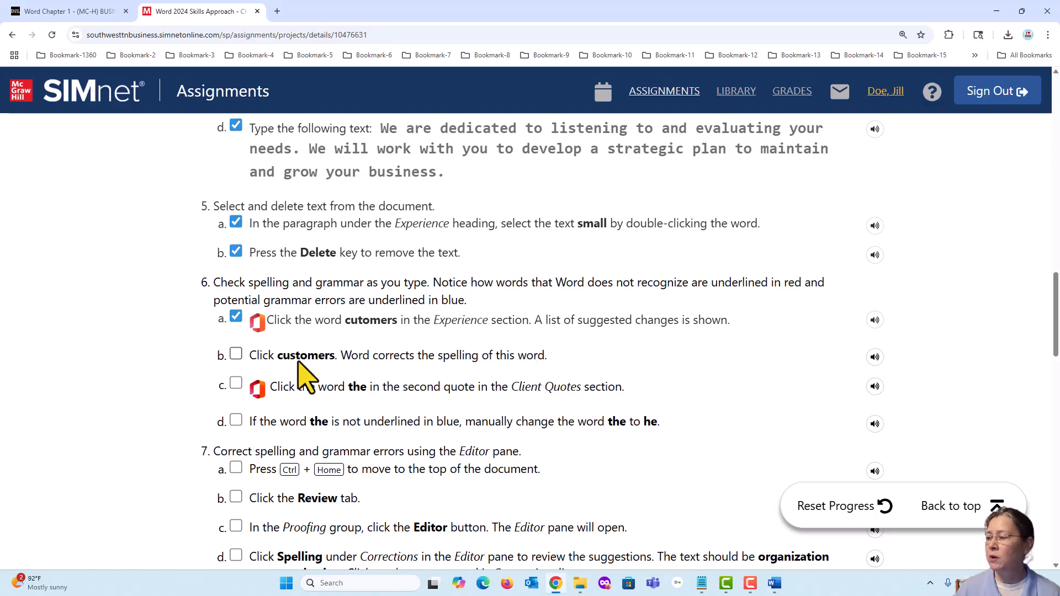
left_click(236, 355)
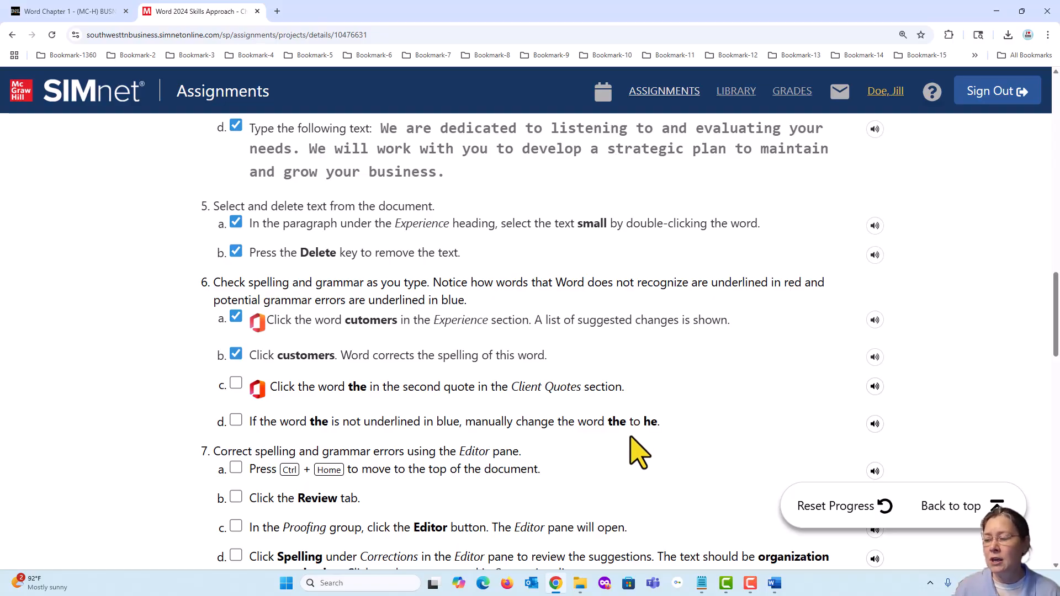
Return to Word, correct "the" to "he" in the second quote of the Client Quotes section and save the document
left_click(556, 584)
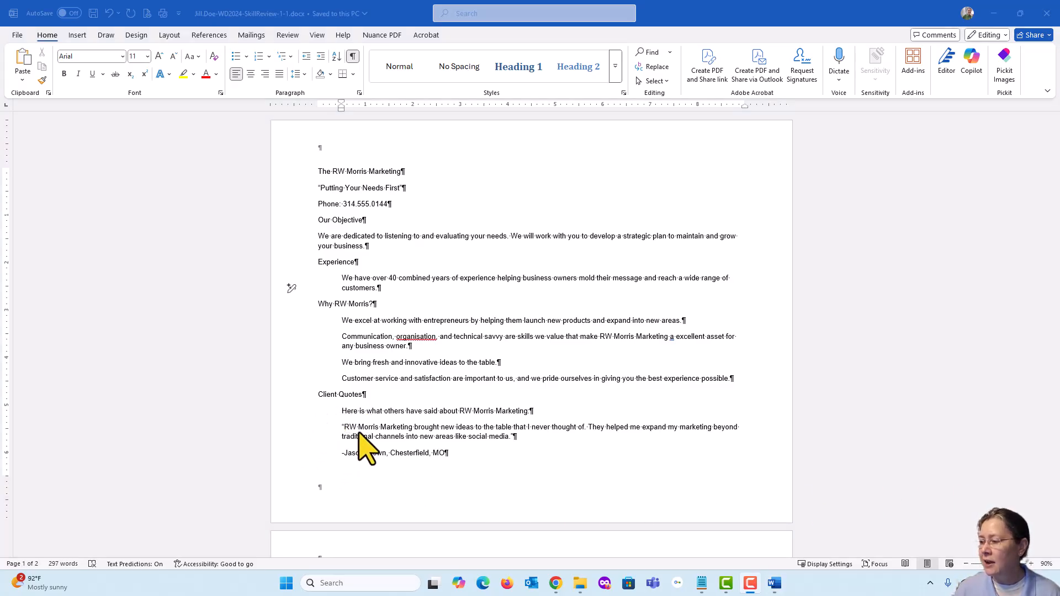
scroll(359, 435, "down", 4)
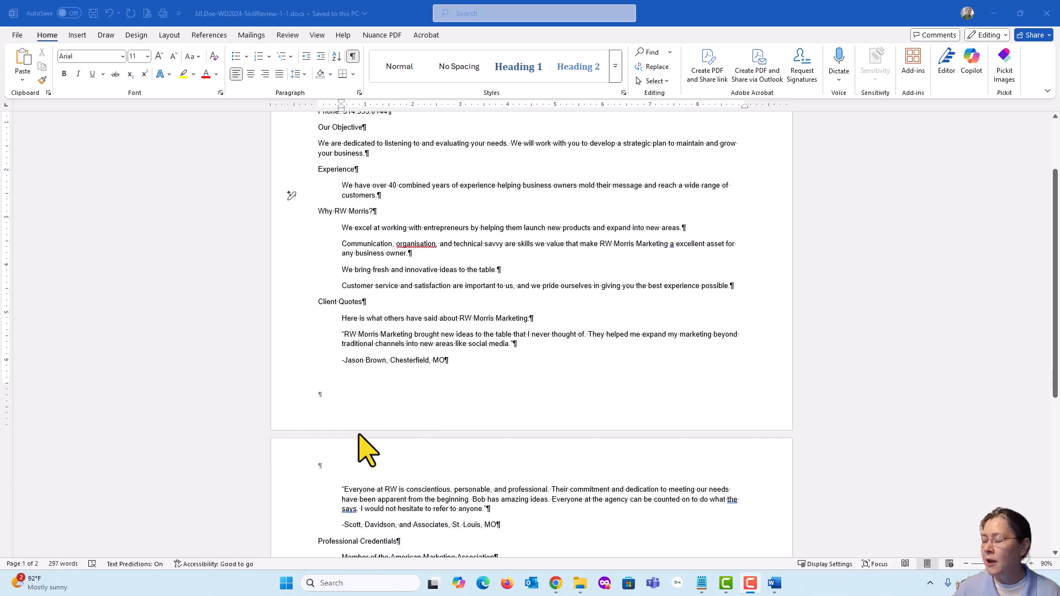
scroll(359, 437, "down", 2)
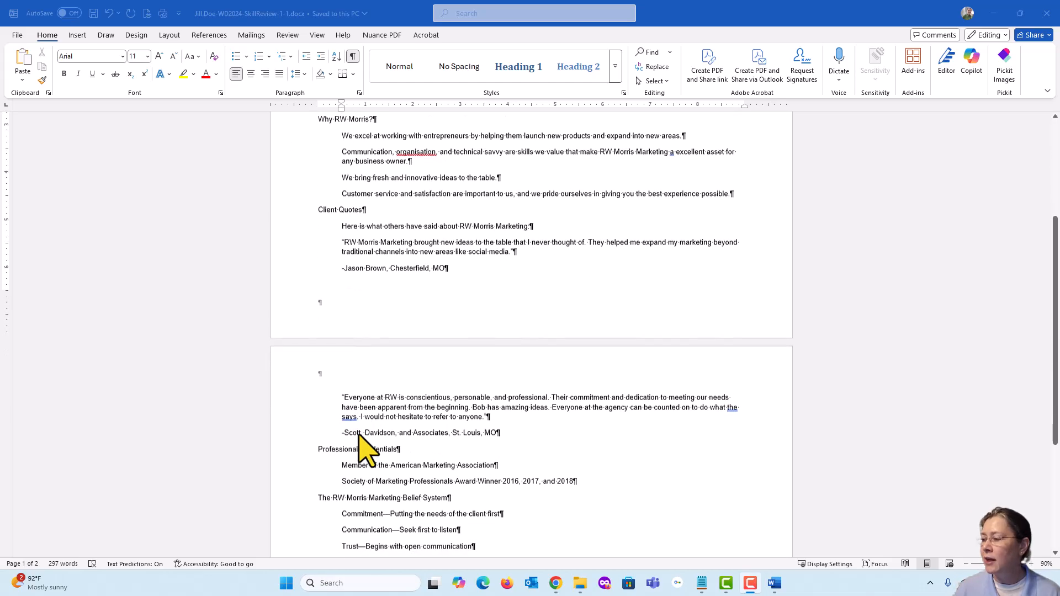
scroll(365, 450, "down", 1)
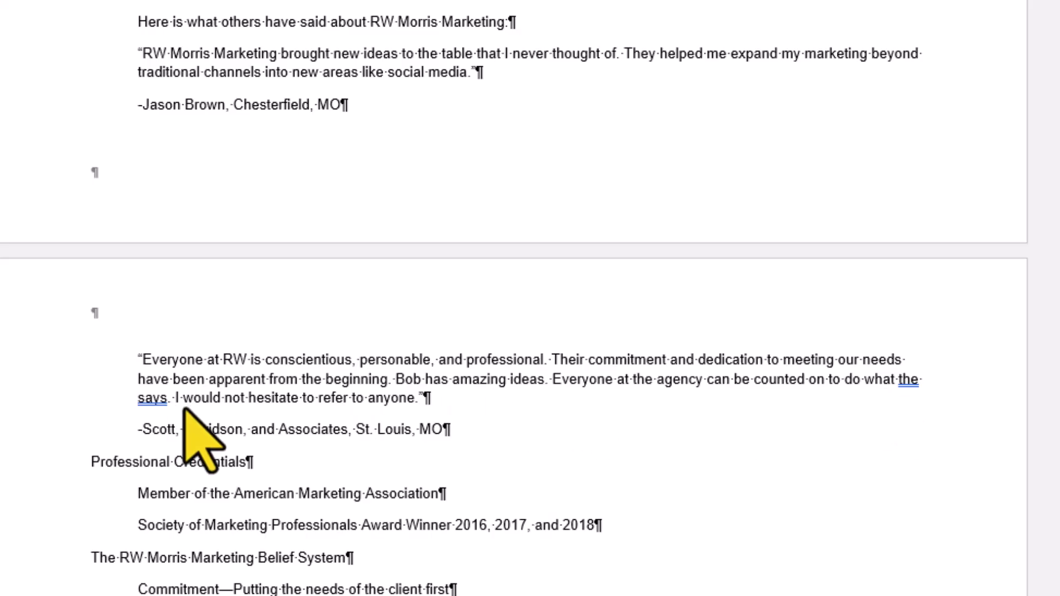
double_click(903, 381)
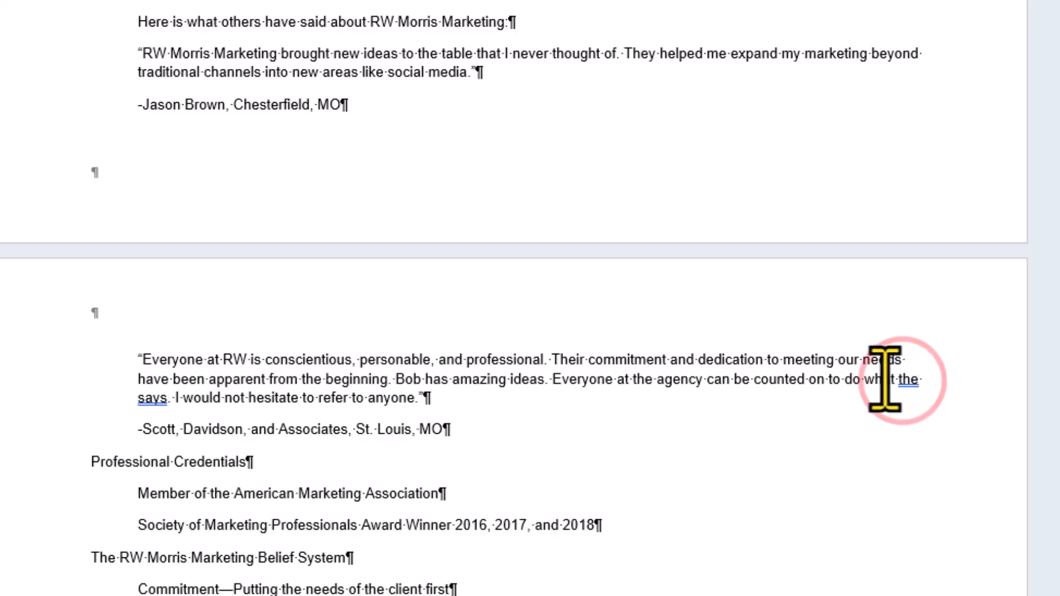
left_click(906, 380)
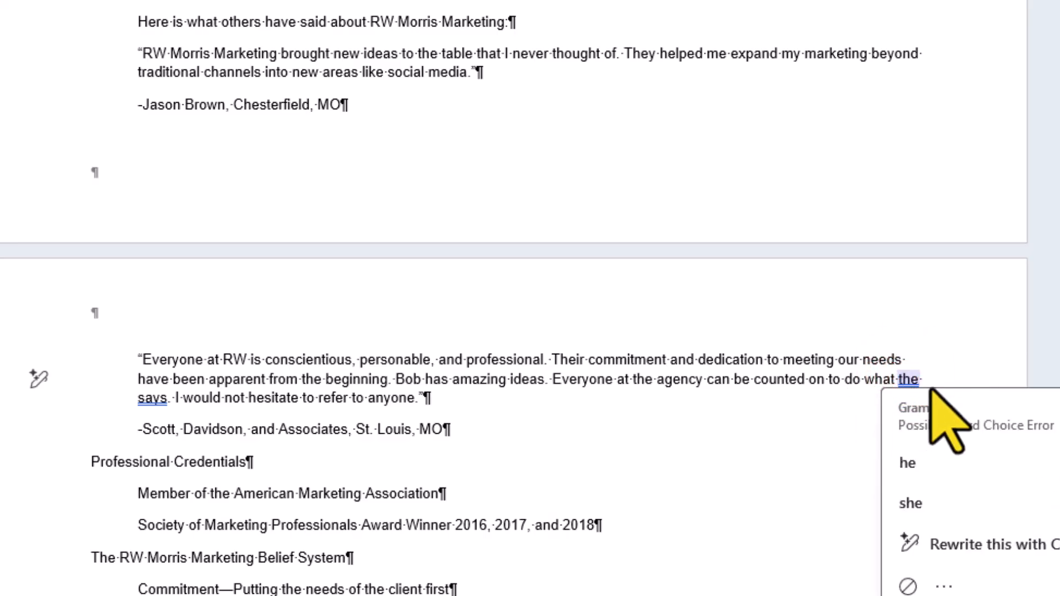
left_click(924, 463)
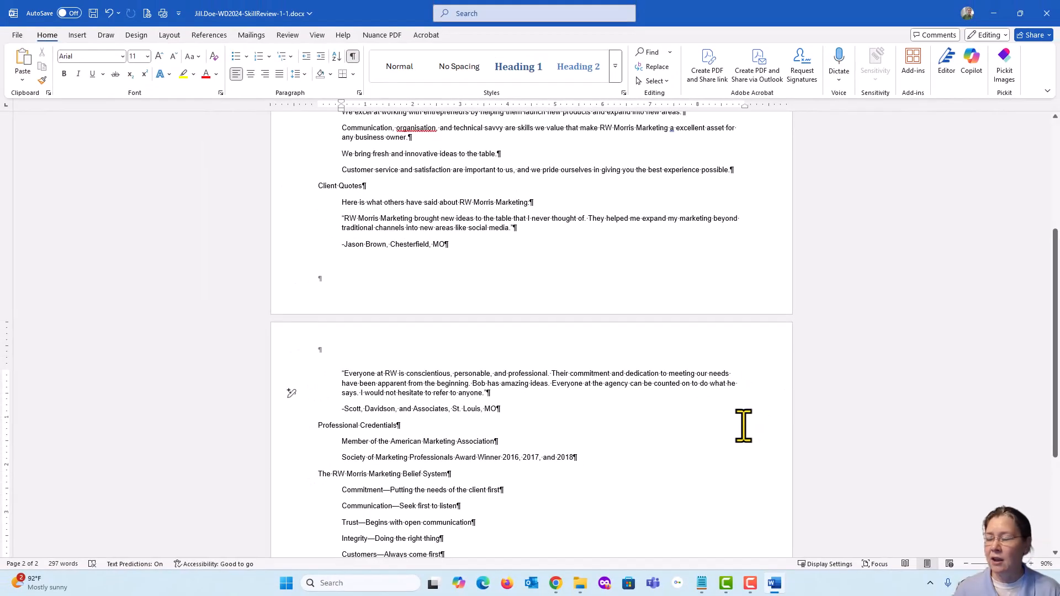
left_click(93, 13)
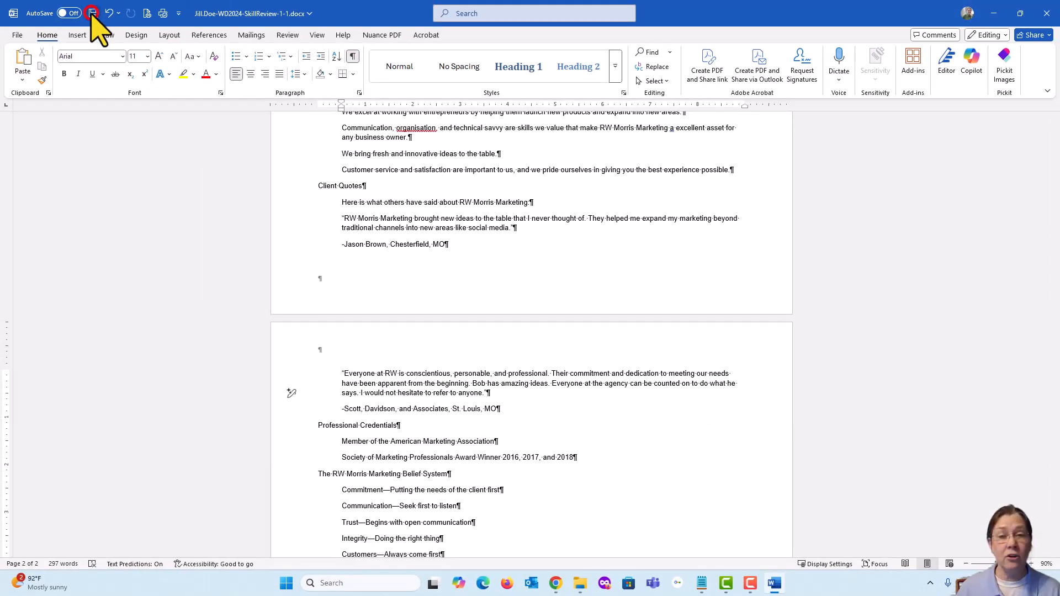
Switch to the SIMnet page, check off project steps 6c and 6d and read the step 7 instructions
left_click(556, 585)
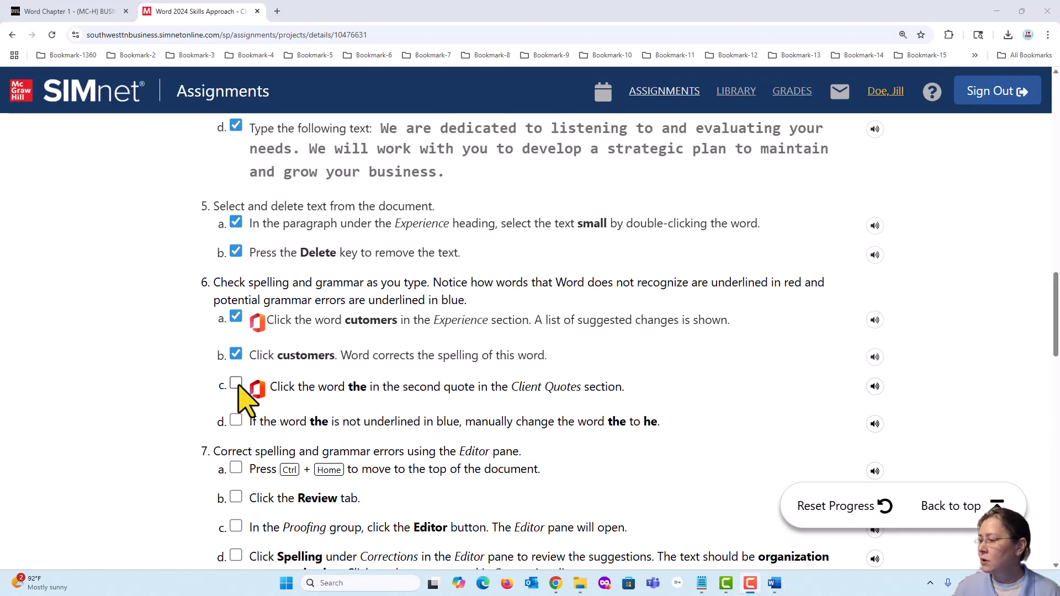
left_click(234, 384)
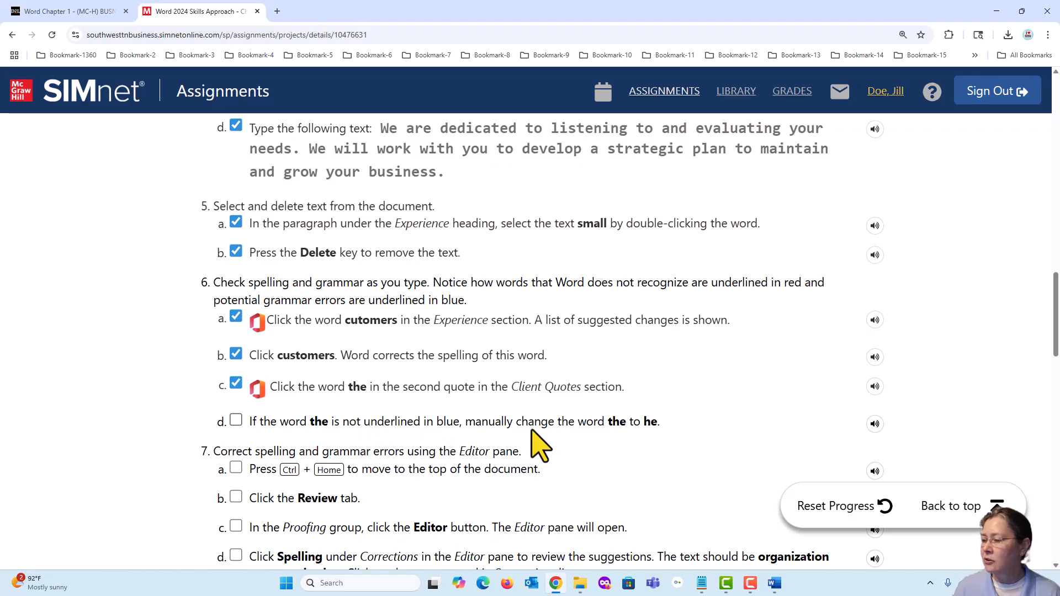
left_click(237, 421)
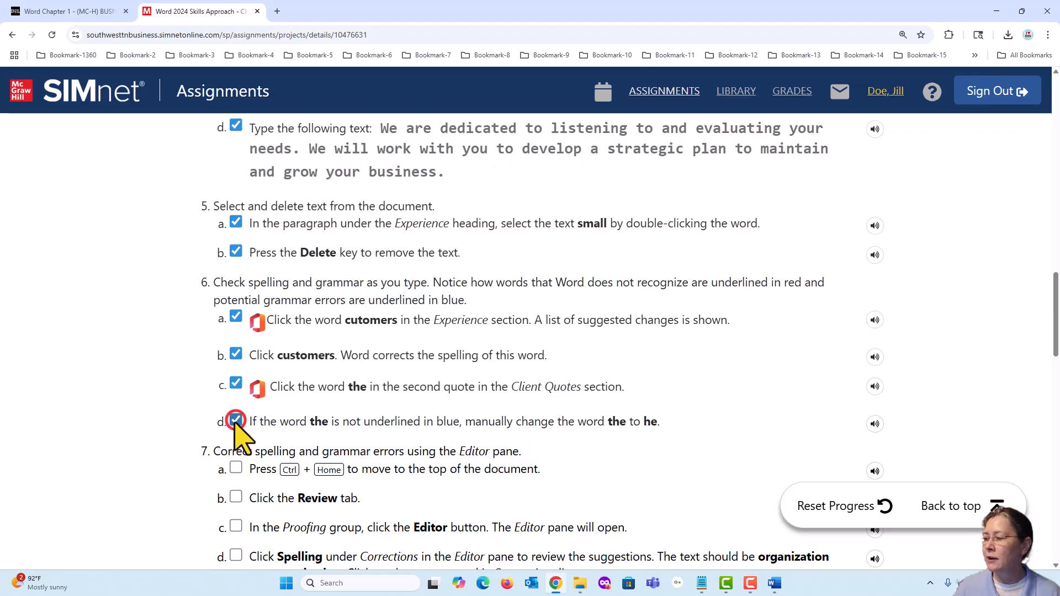
scroll(183, 412, "down", 3)
scroll(184, 411, "down", 2)
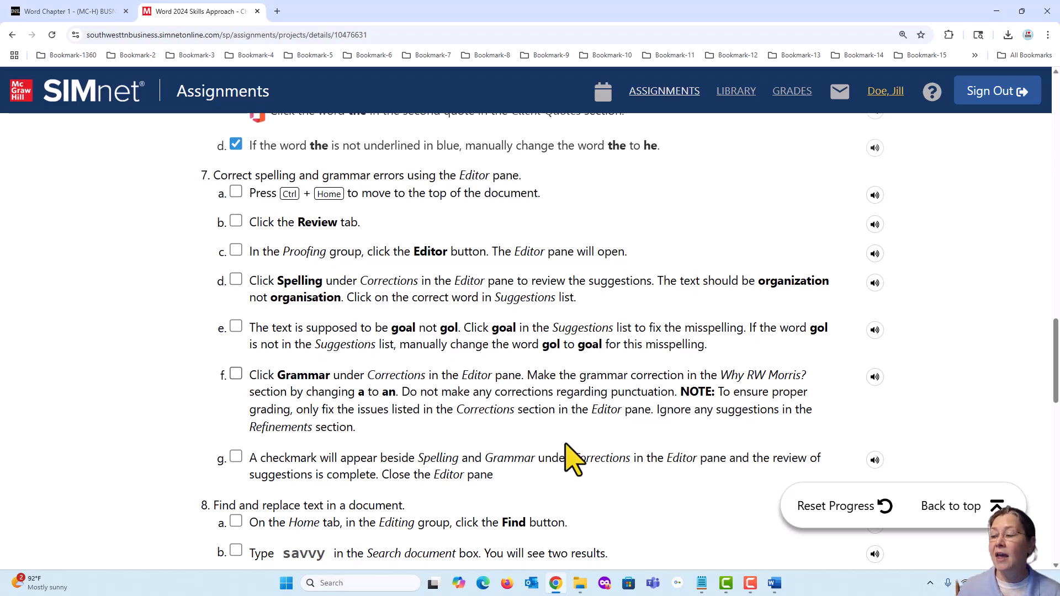
Return to Word, move to the beginning of the document and open the Editor pane for proofing
left_click(559, 587)
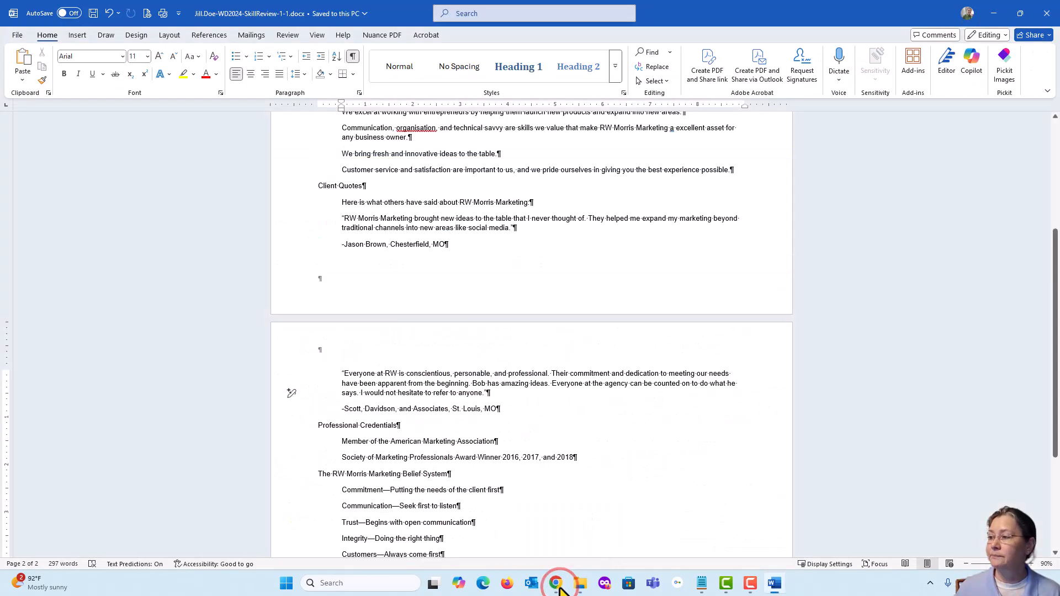
left_click(415, 236)
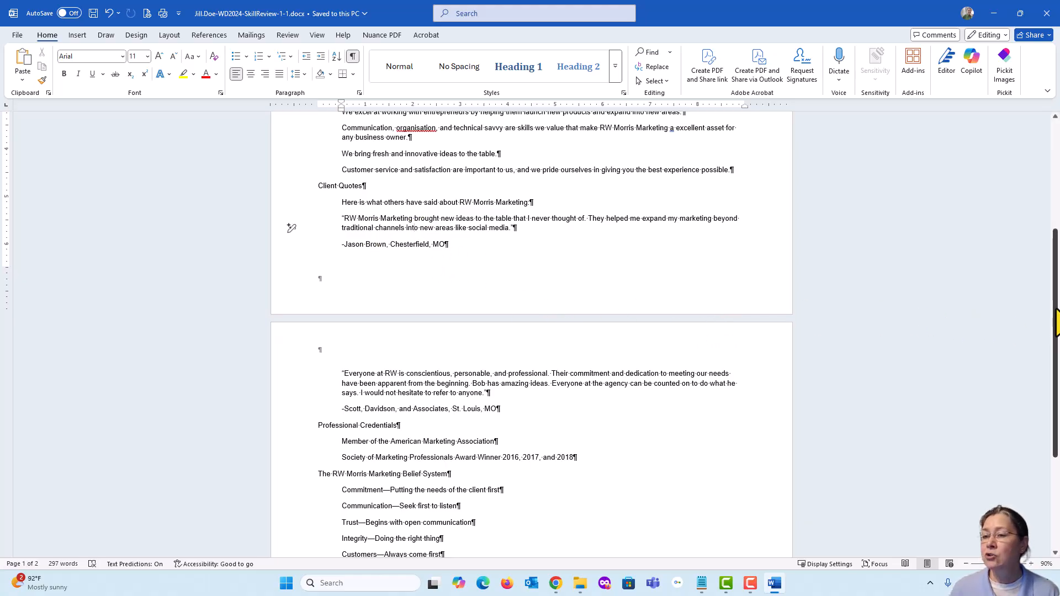
left_click_drag(1052, 318, 1052, 307)
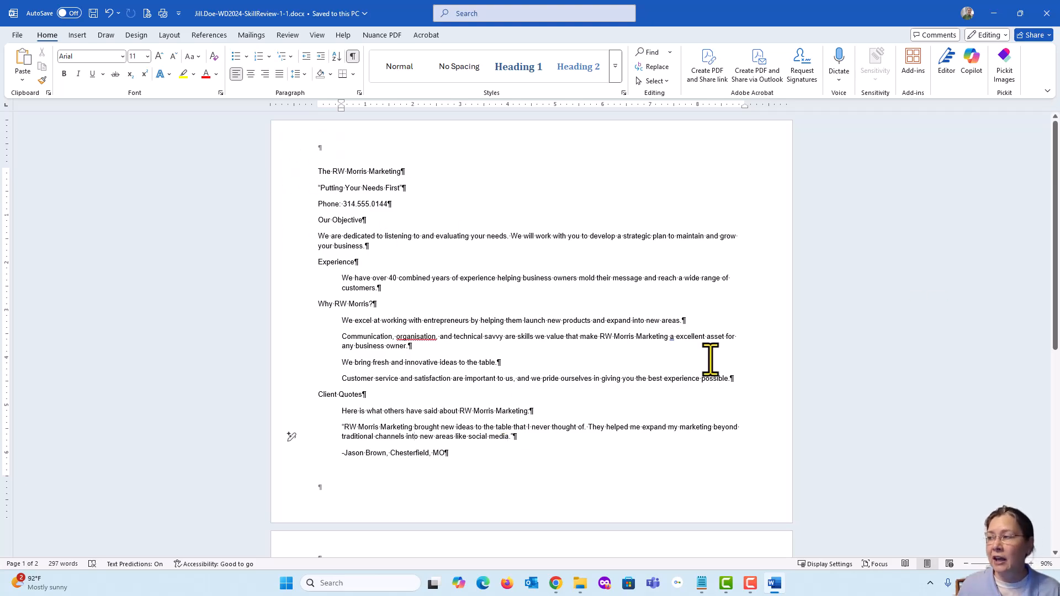
key("ctrl+Home")
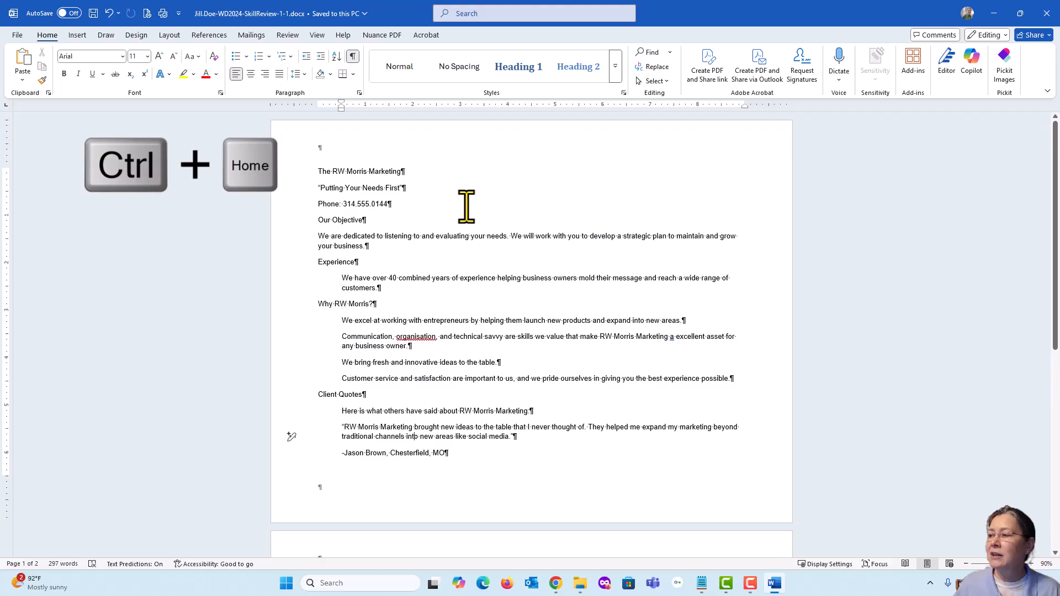
left_click(471, 171)
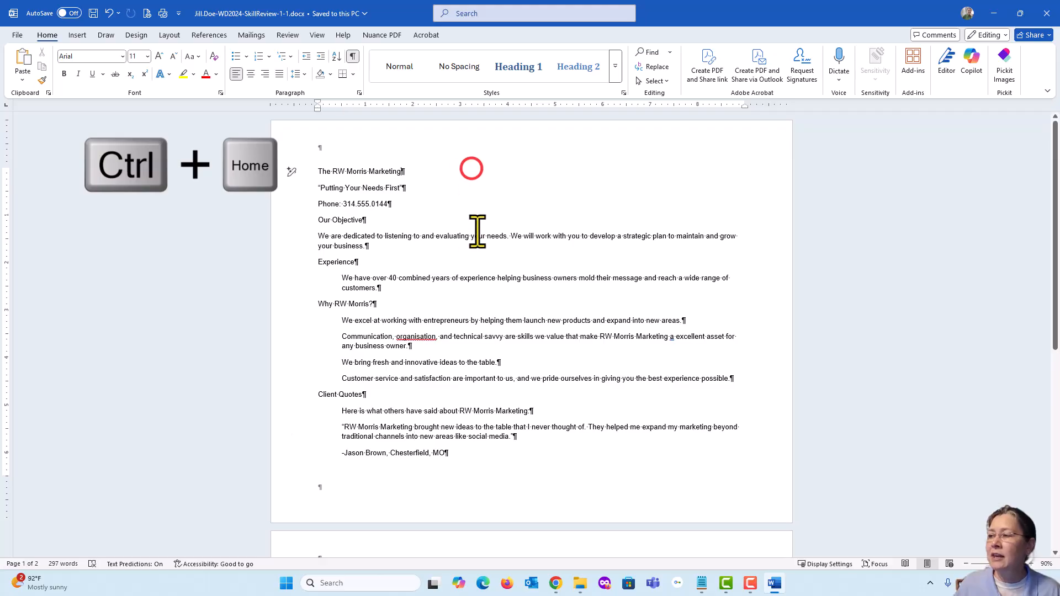
left_click(397, 439)
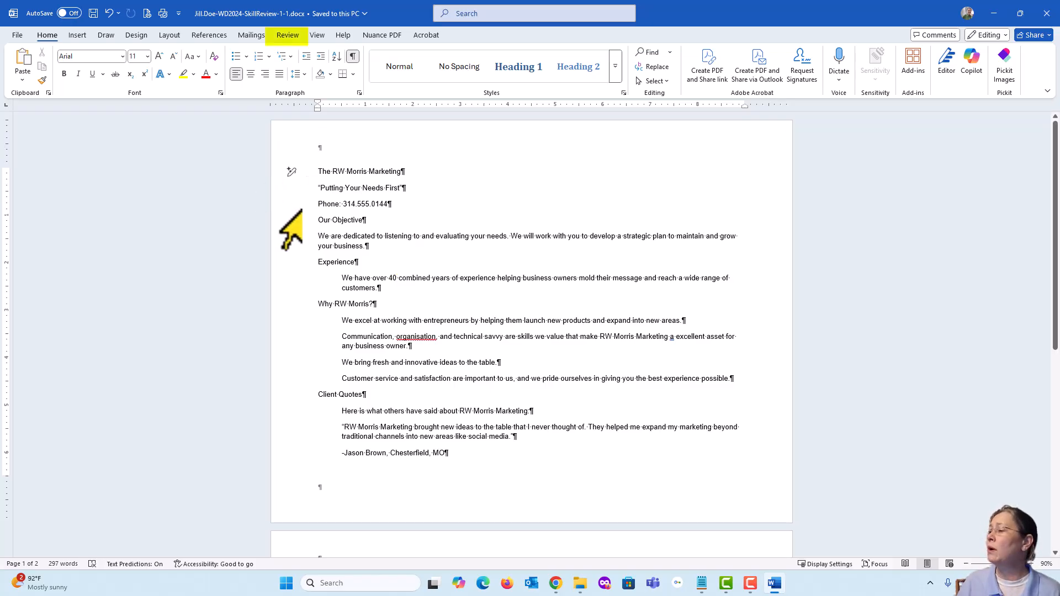
left_click(287, 36)
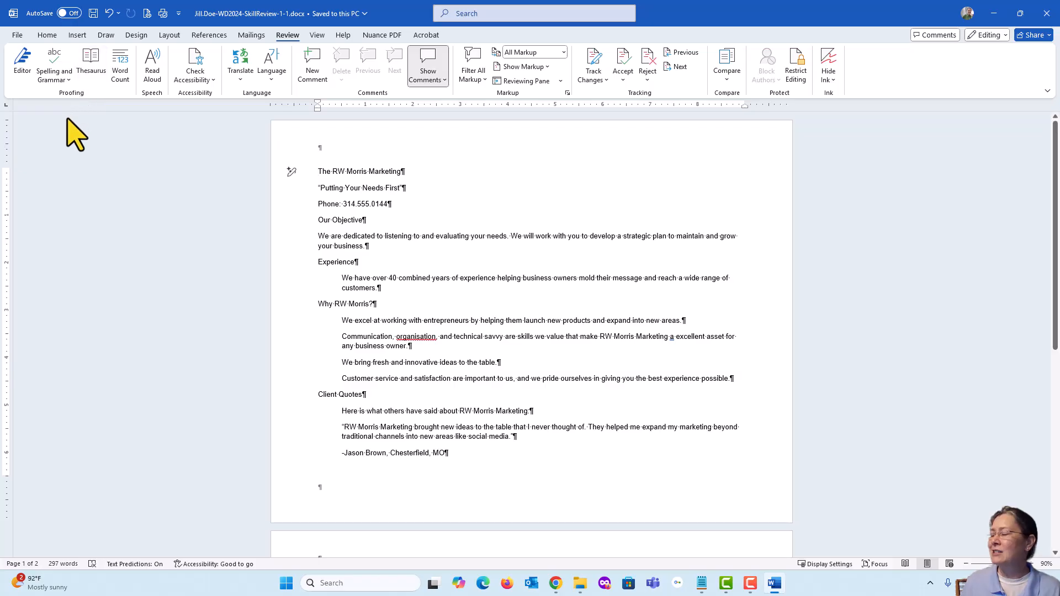
left_click(24, 64)
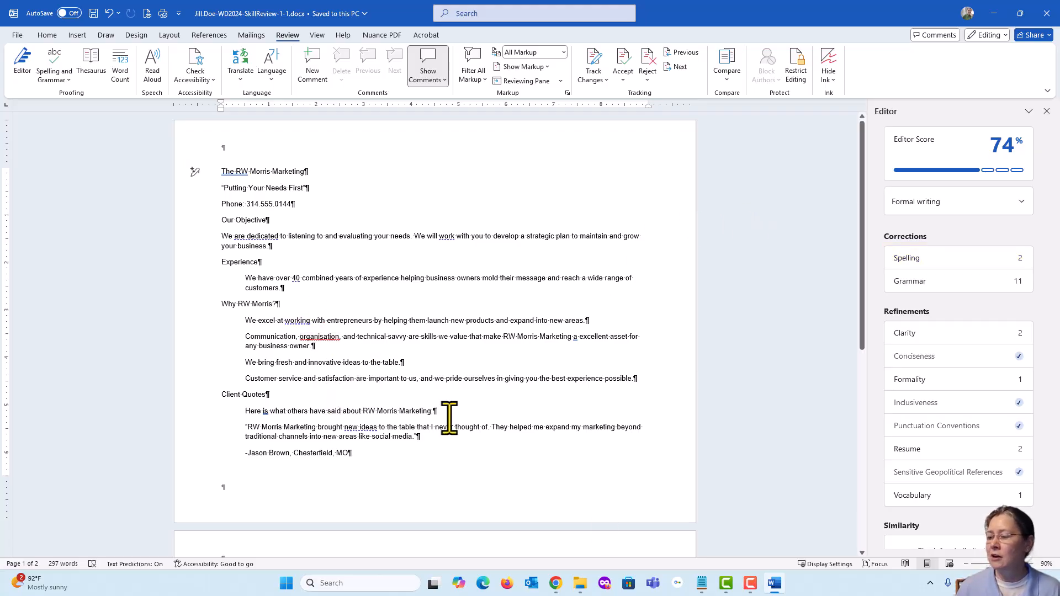
Switch to the SIMnet page in Chrome and check off project steps 7a, 7b and 7c
mouse_move(557, 587)
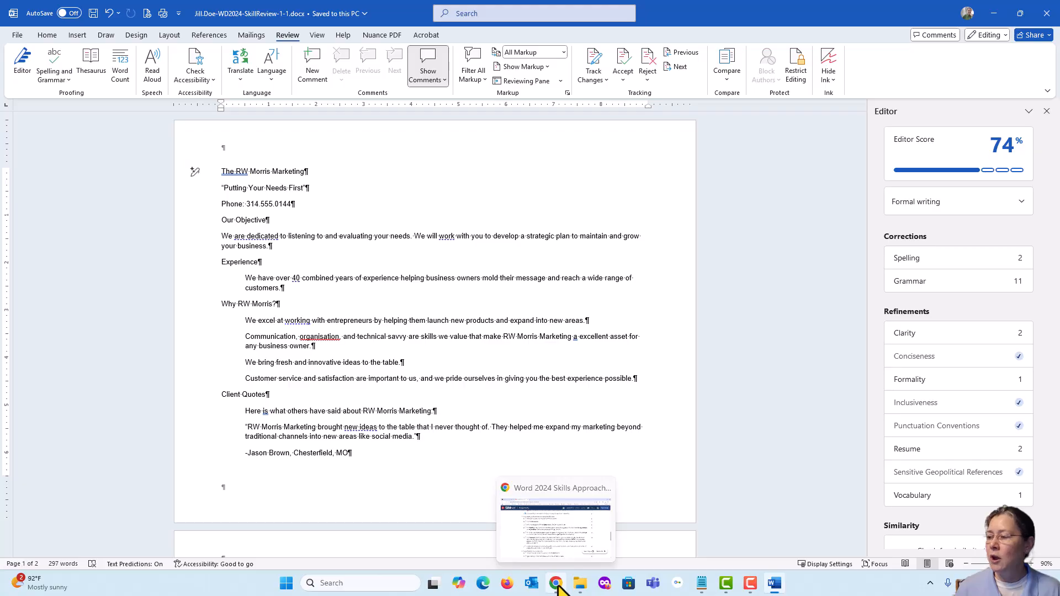
left_click(559, 587)
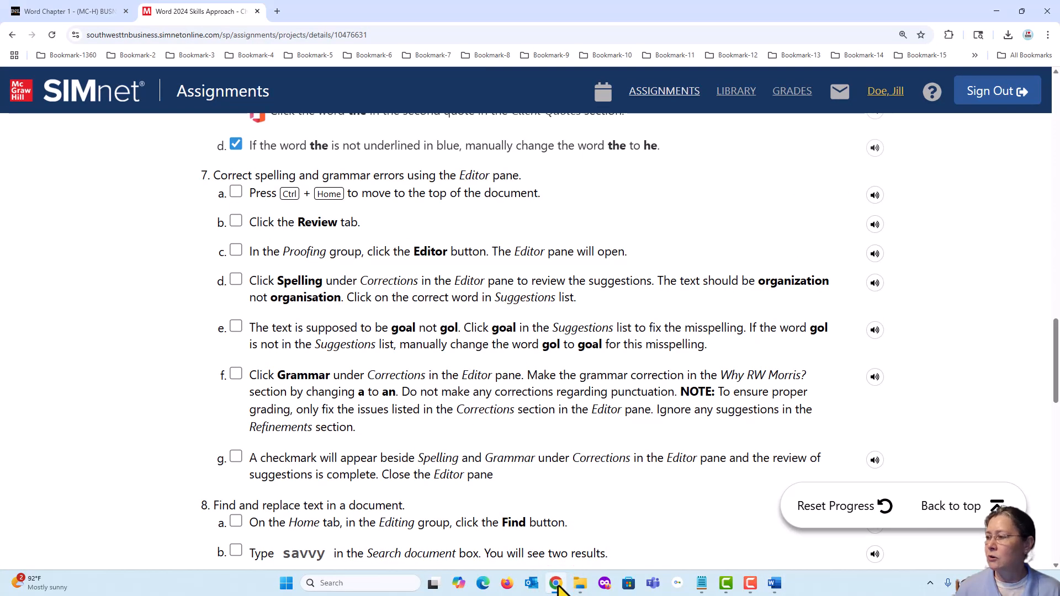
left_click(236, 191)
left_click(236, 221)
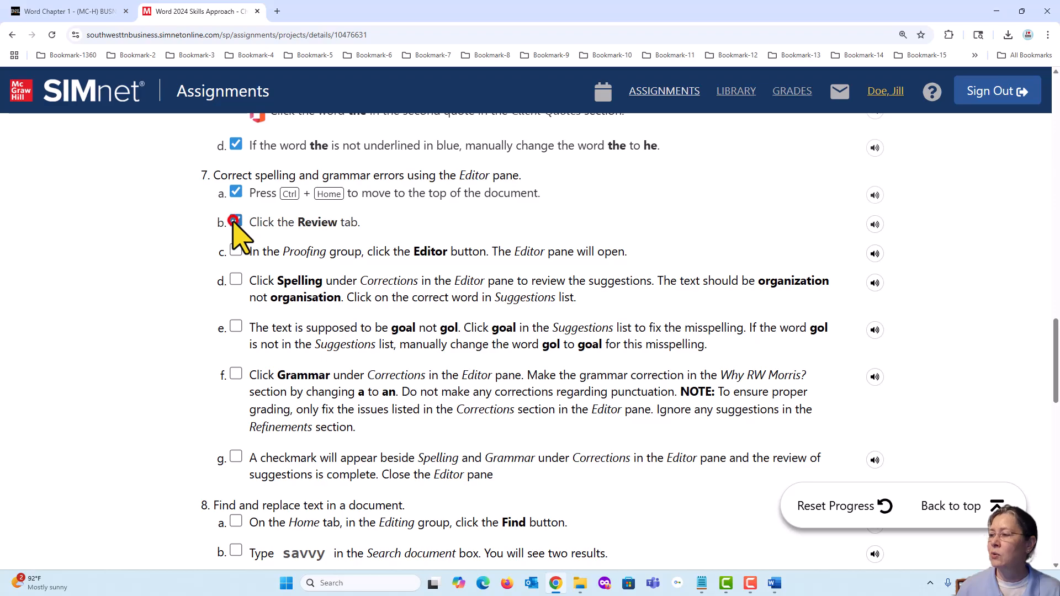
left_click(236, 253)
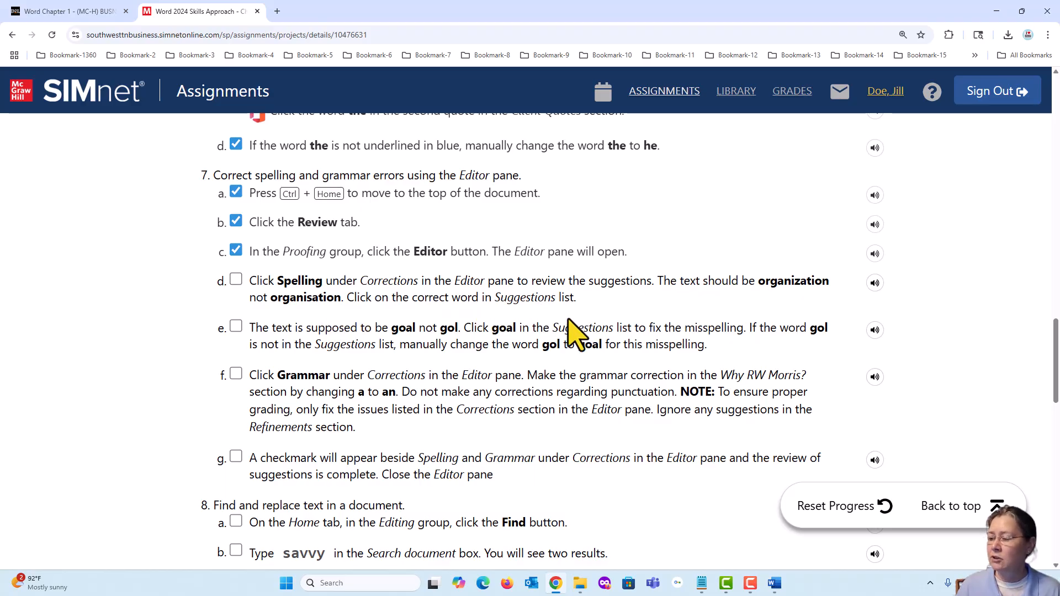
Return to Word, replace "organisation" with "organization" through the Editor's spelling corrections and review the corrected word in the Why RW Morris? section
left_click(556, 586)
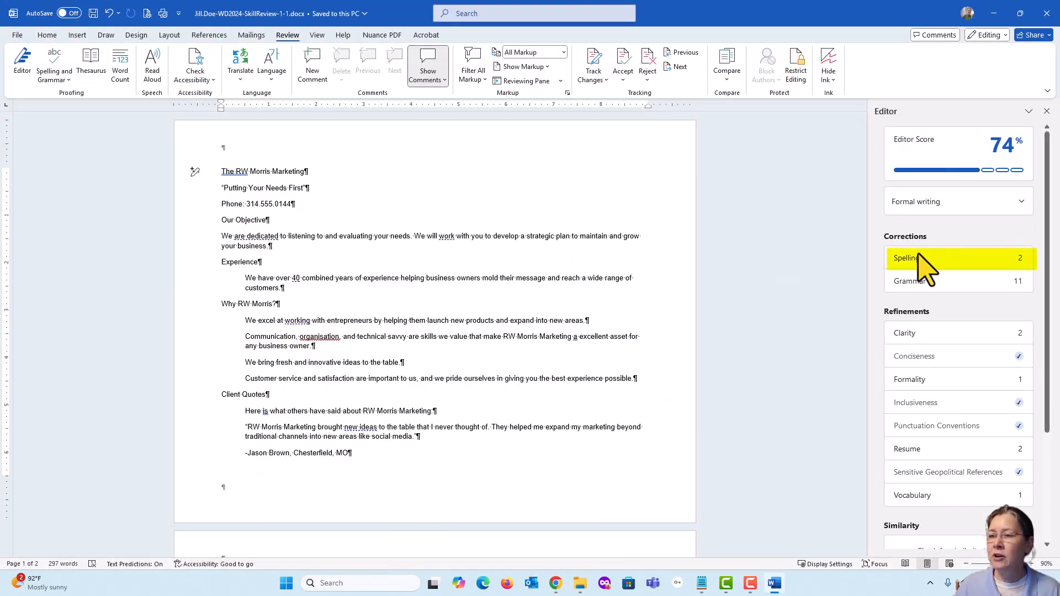
left_click(933, 261)
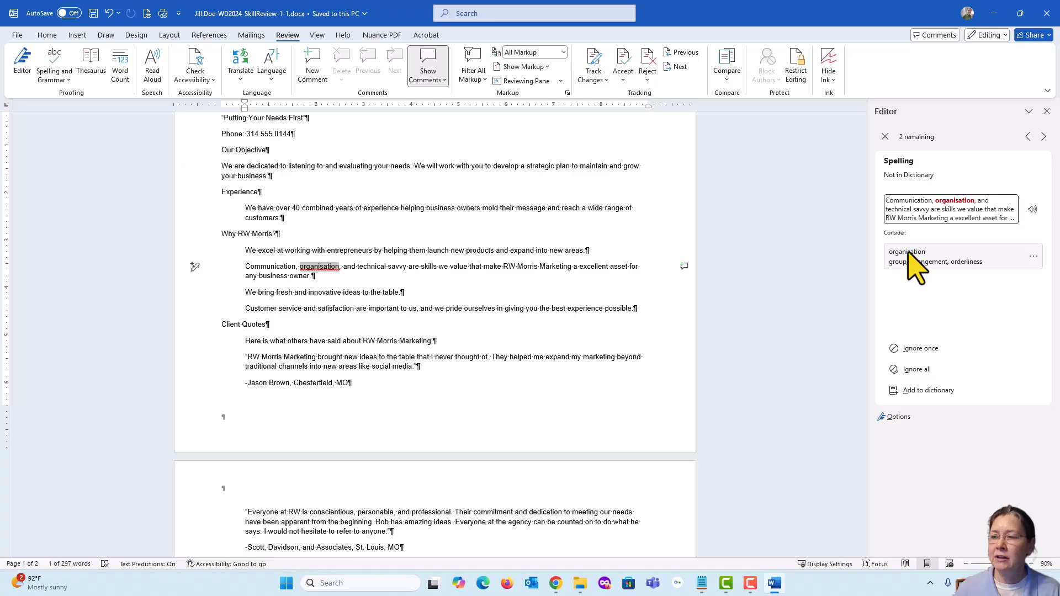
left_click(907, 253)
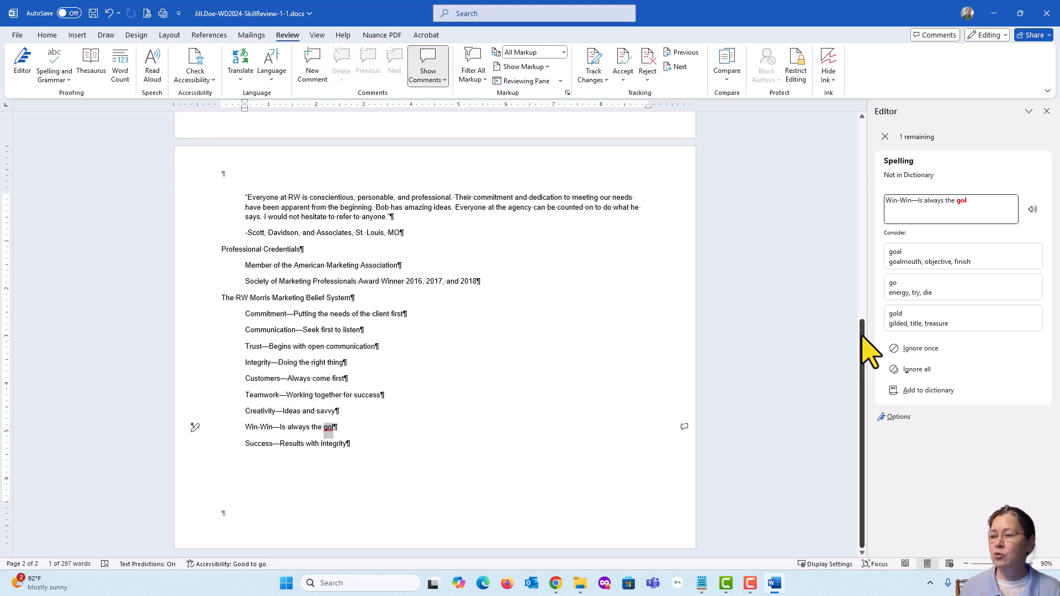
left_click_drag(862, 336, 840, 186)
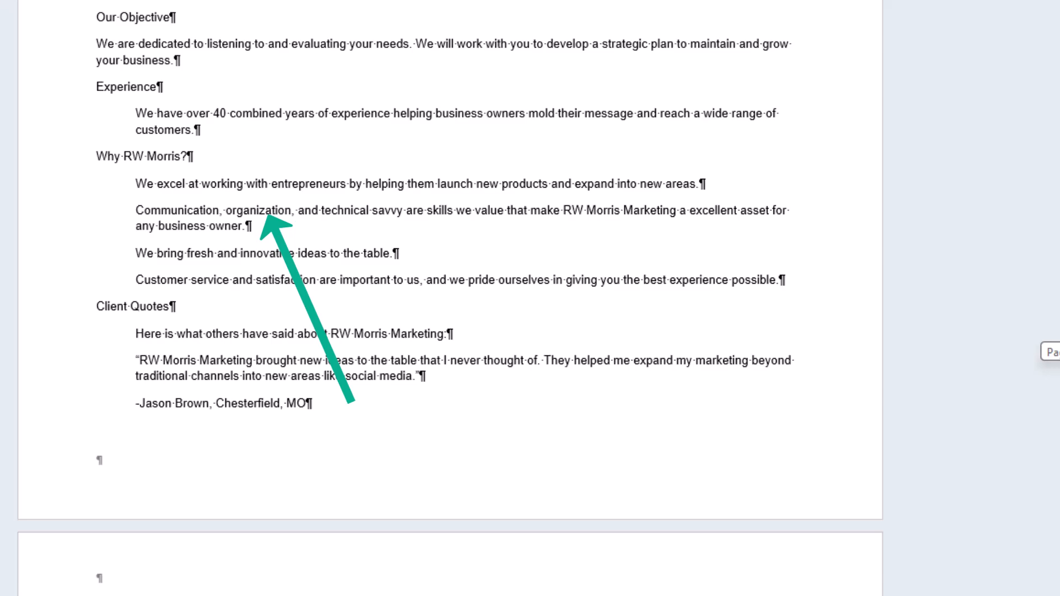
left_click_drag(1059, 351, 1059, 352)
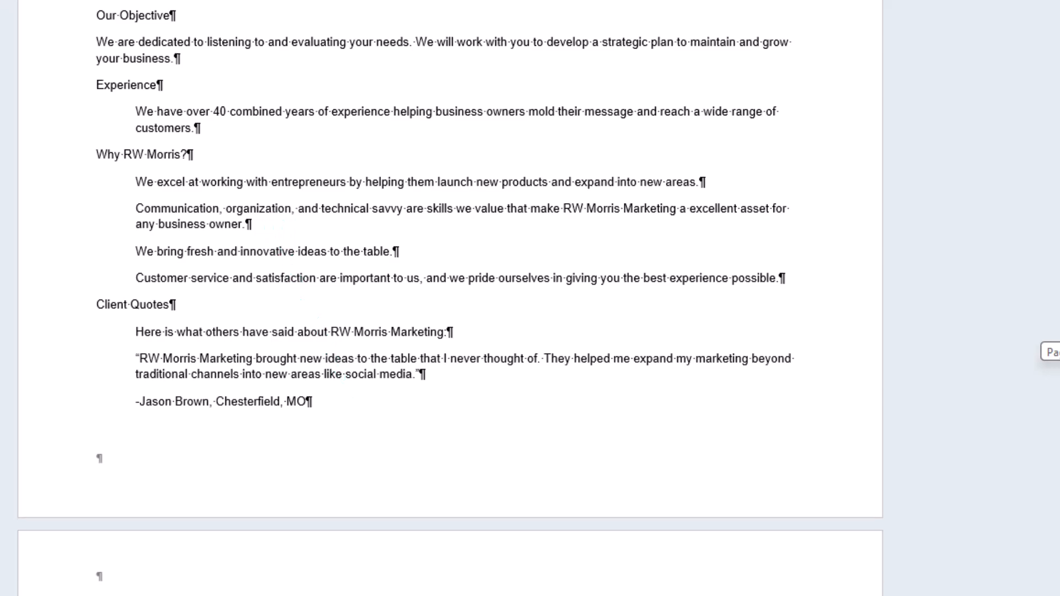
left_click_drag(1059, 107, 1059, 125)
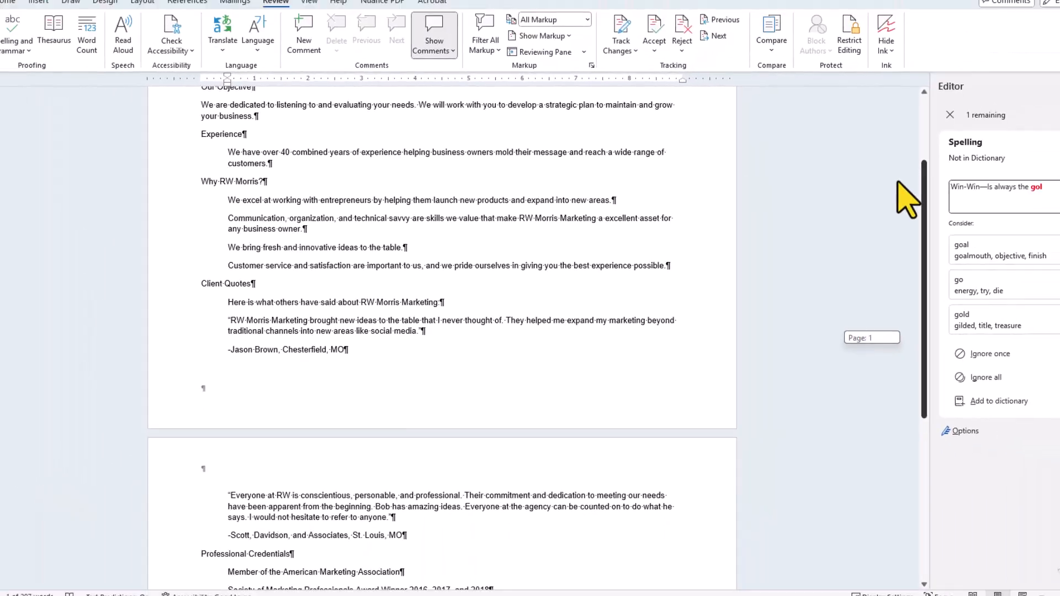
left_click_drag(898, 181, 860, 341)
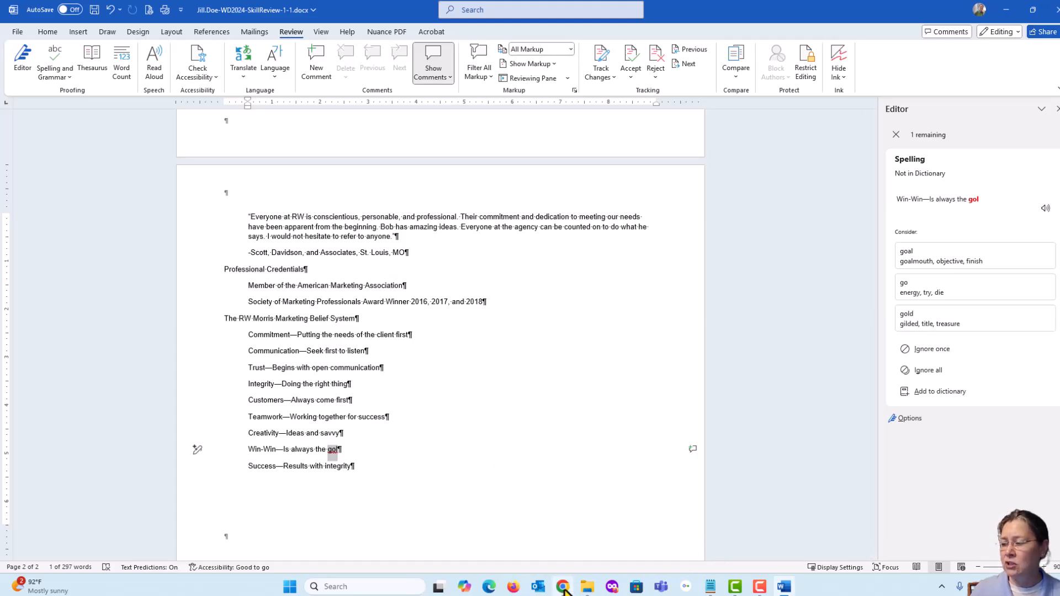
Switch to the SIMnet page in Chrome and check off project step 7d
mouse_move(564, 591)
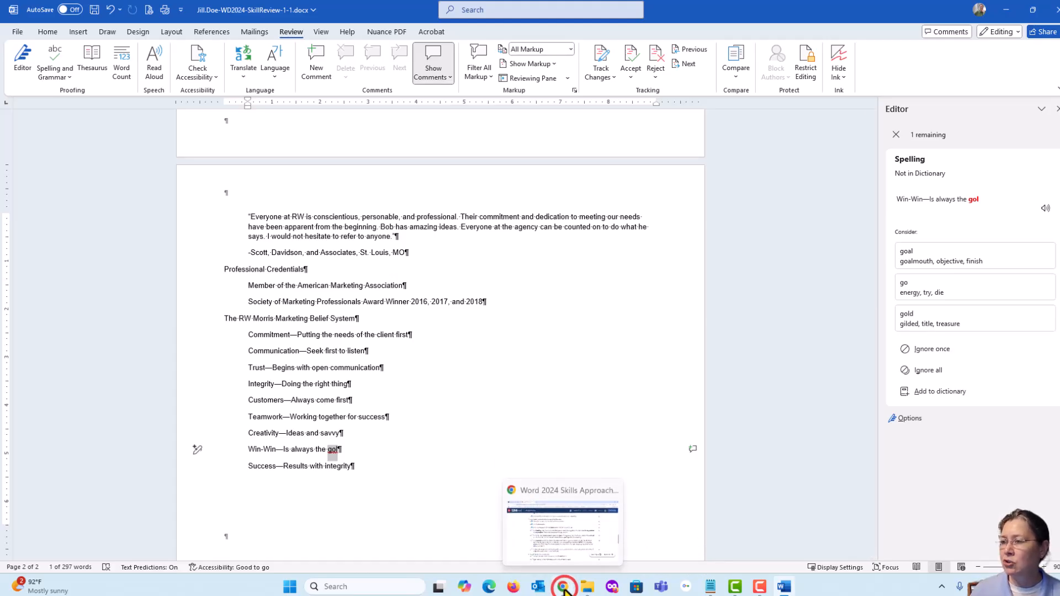
left_click(564, 590)
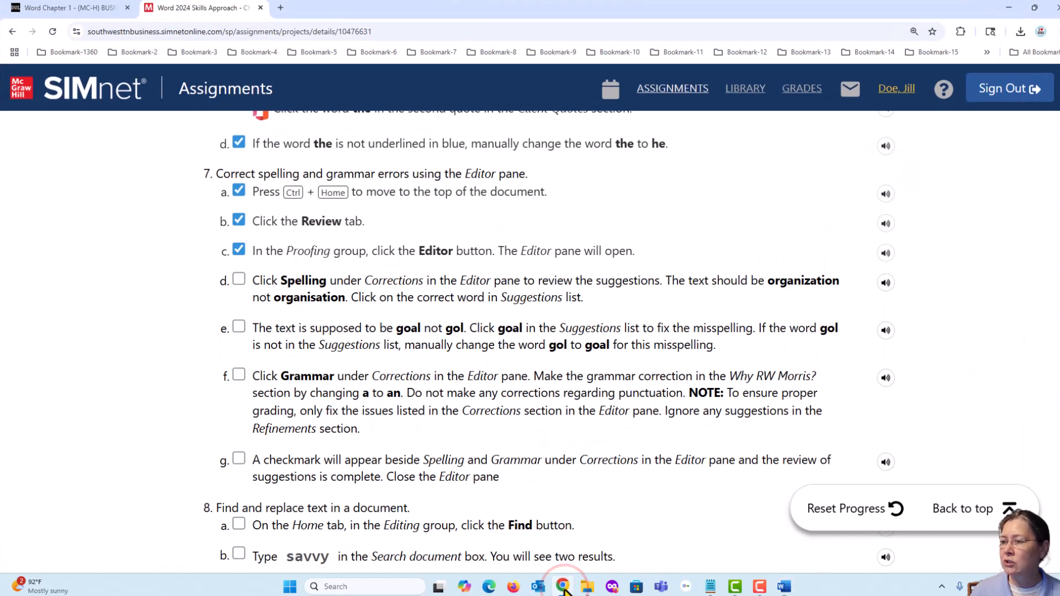
left_click(238, 279)
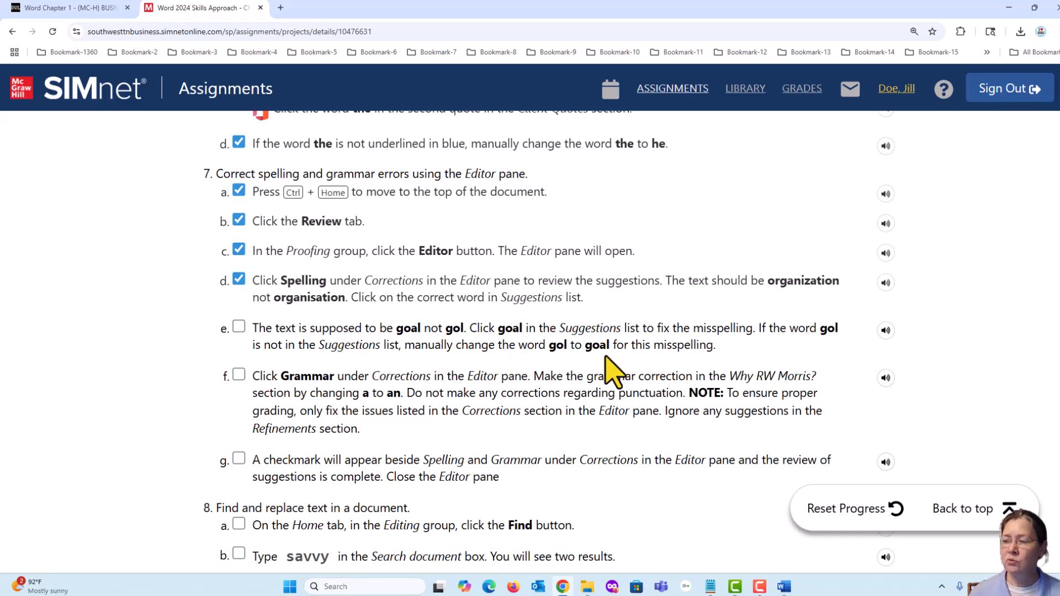
Return to Word, replace "gol" with "goal" through the Editor's spelling suggestion and save the document
left_click(564, 590)
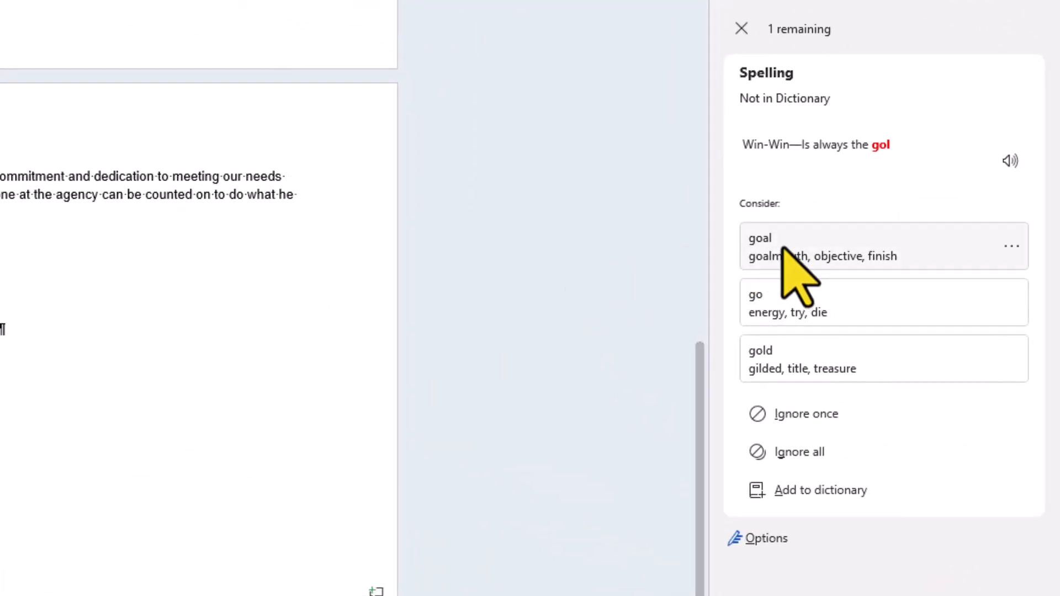
left_click(782, 251)
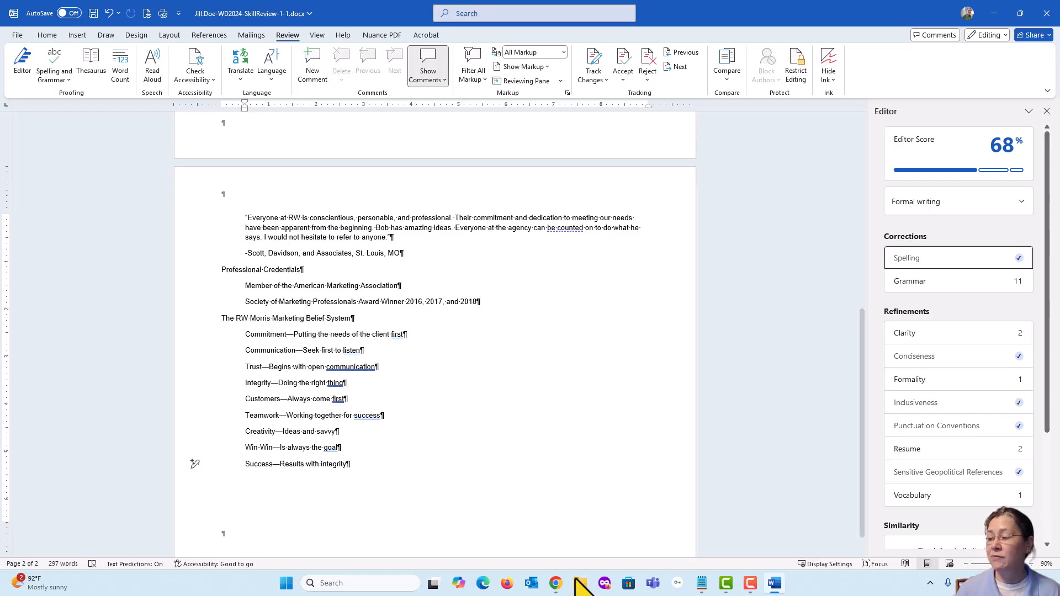
left_click(95, 13)
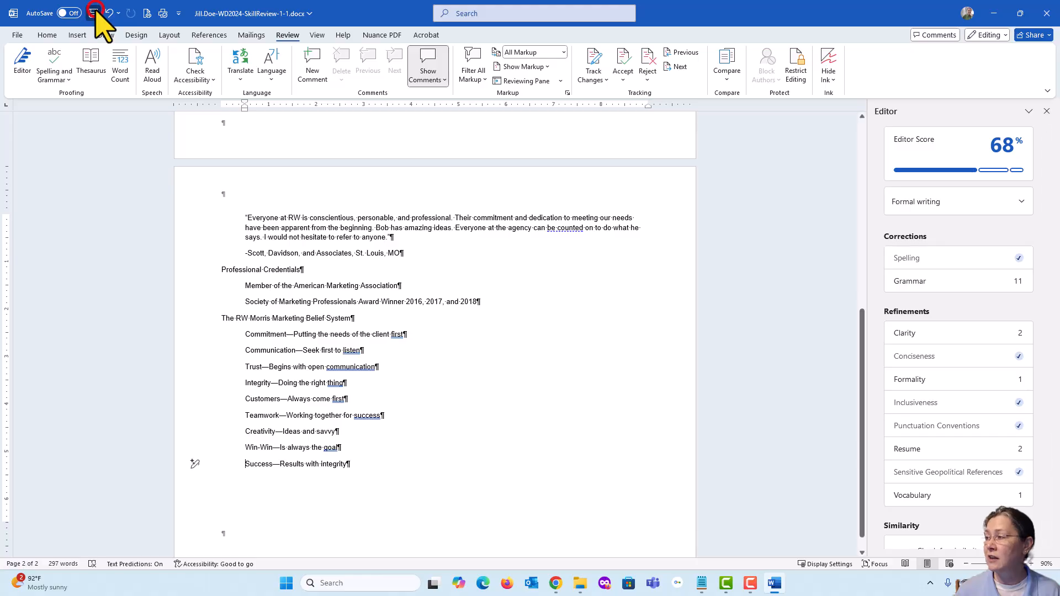
Switch to the SIMnet page and check off project step 7e
left_click(558, 587)
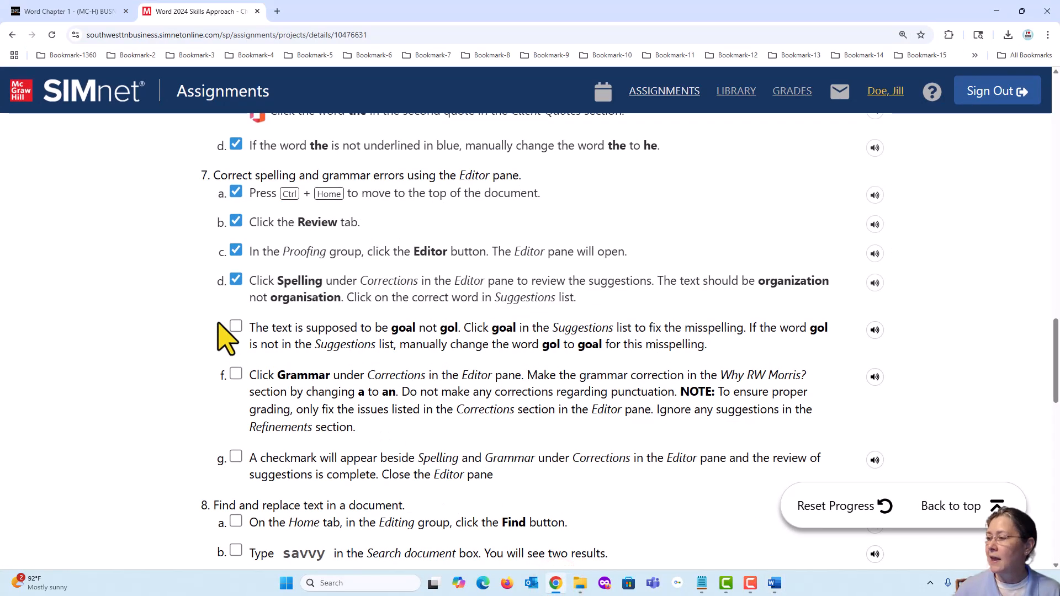
left_click(236, 326)
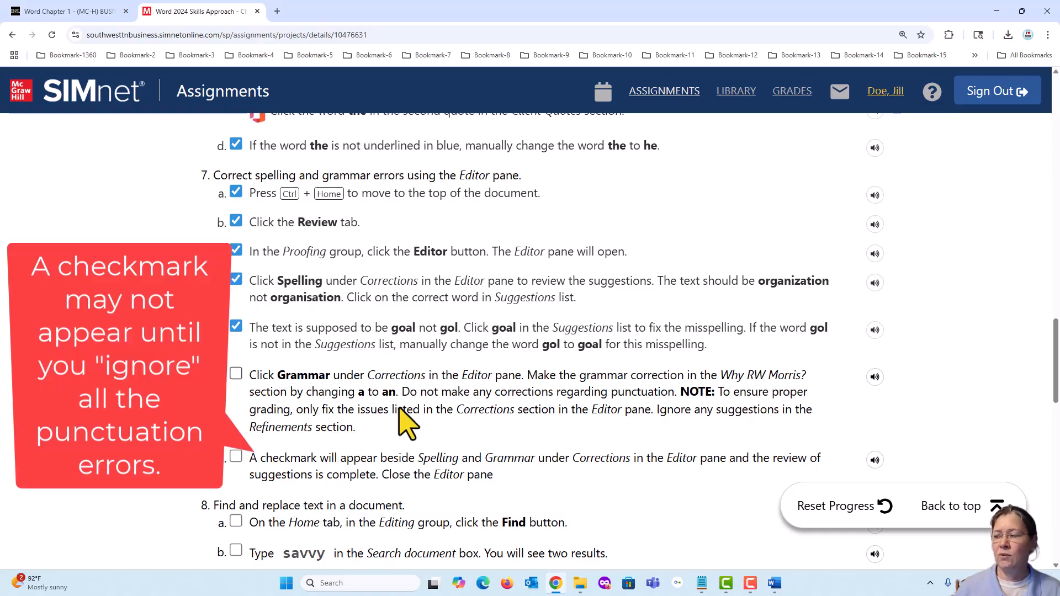
Return to Word, ignore the Editor's grammar suggestions for "goal" and "The RW", and change "a" to "an" before "excellent asset"
left_click(556, 584)
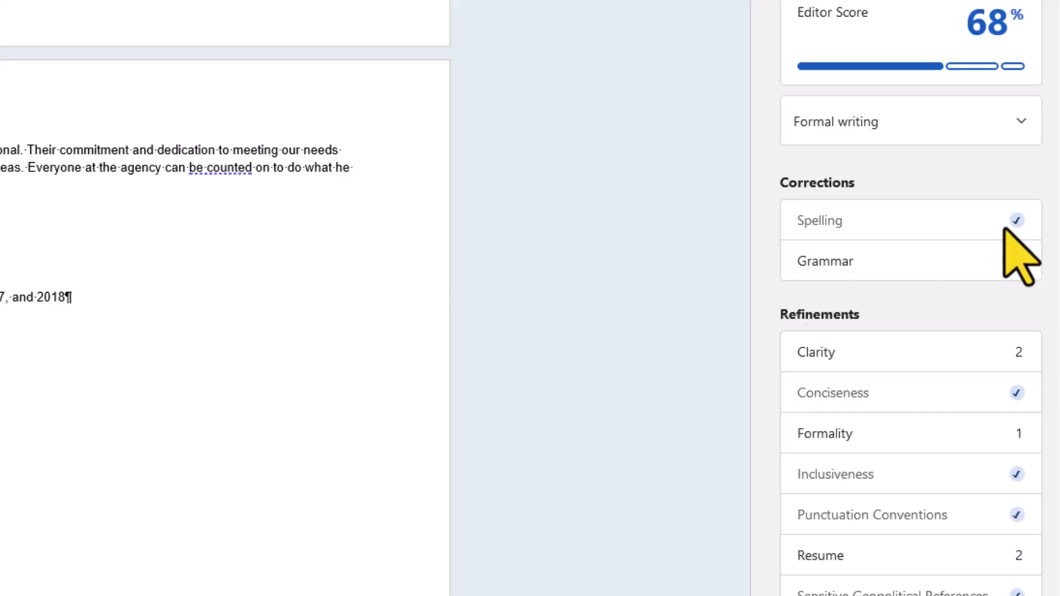
left_click(860, 264)
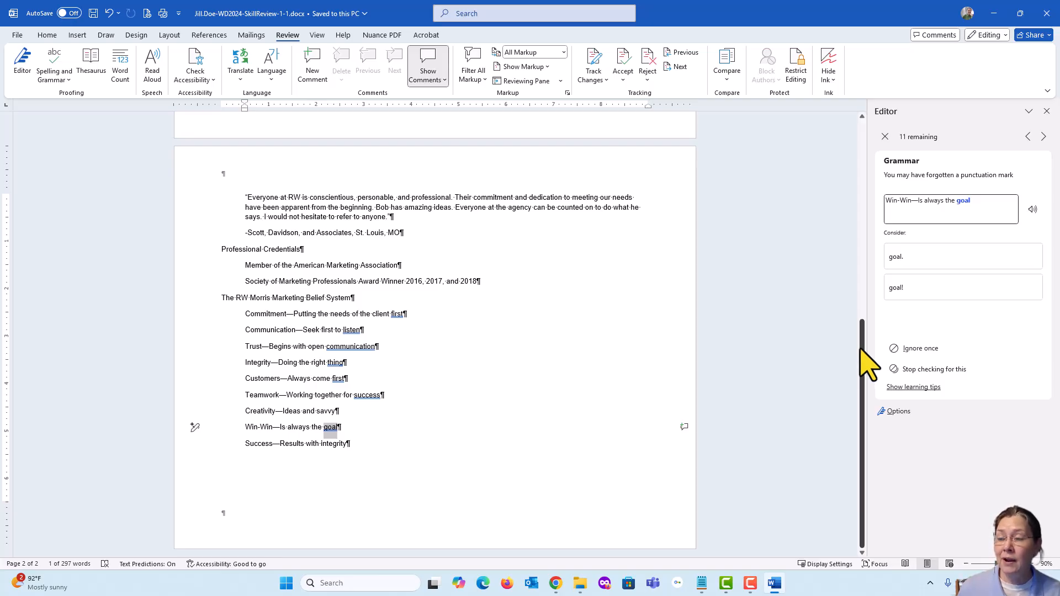
left_click(928, 351)
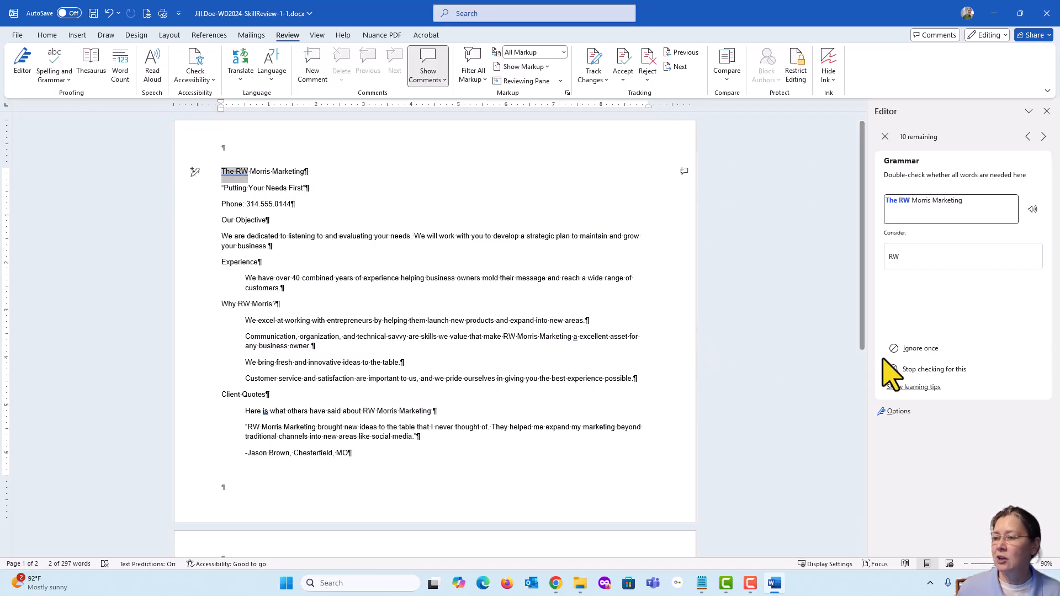
left_click(921, 349)
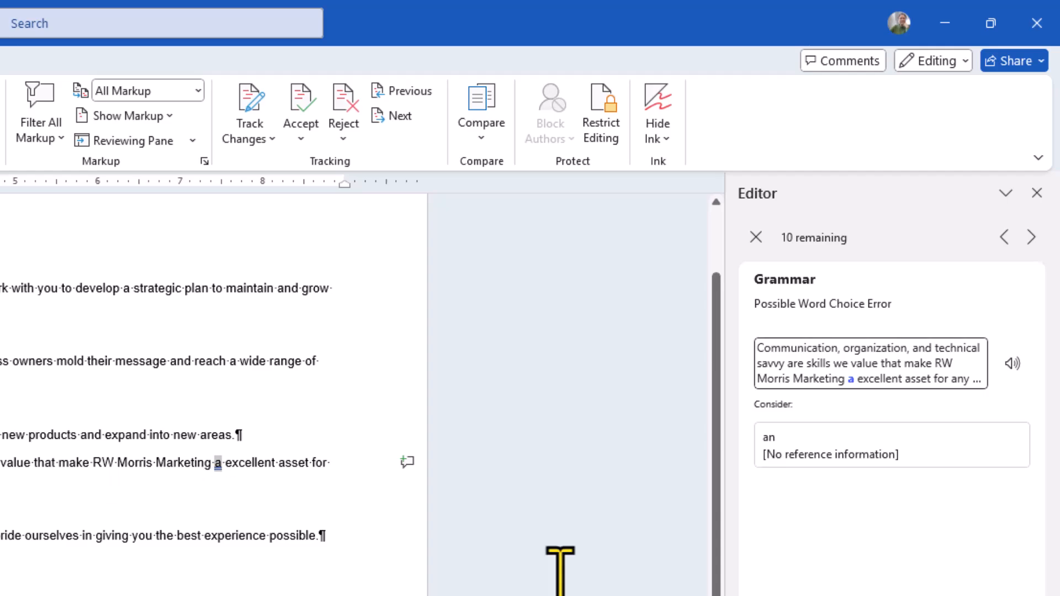
left_click(778, 445)
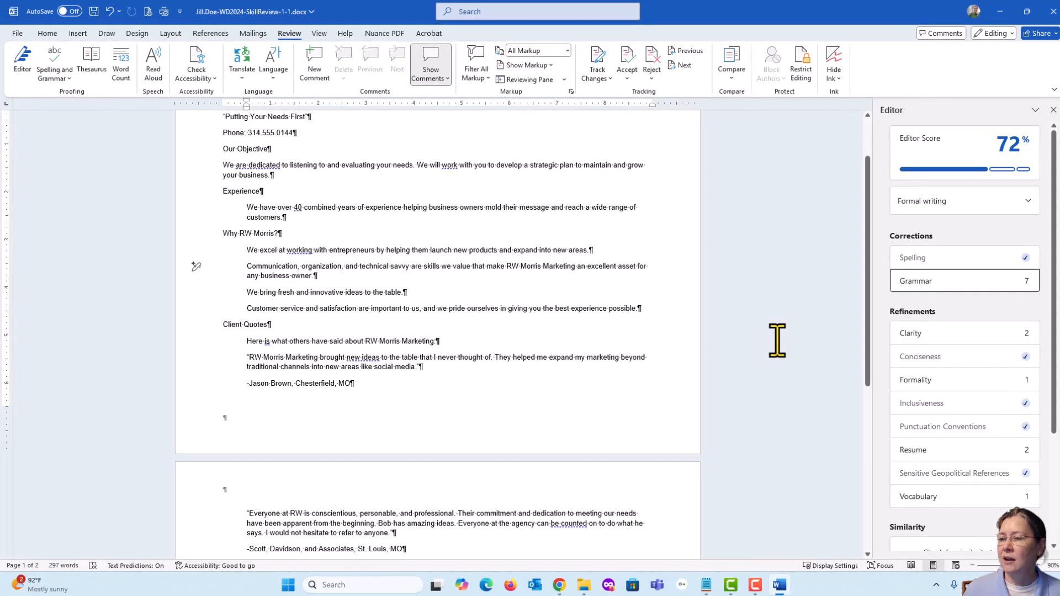
Open the remaining grammar suggestions in the Editor, switch to the SIMnet page and check off project step 7f
left_click(939, 284)
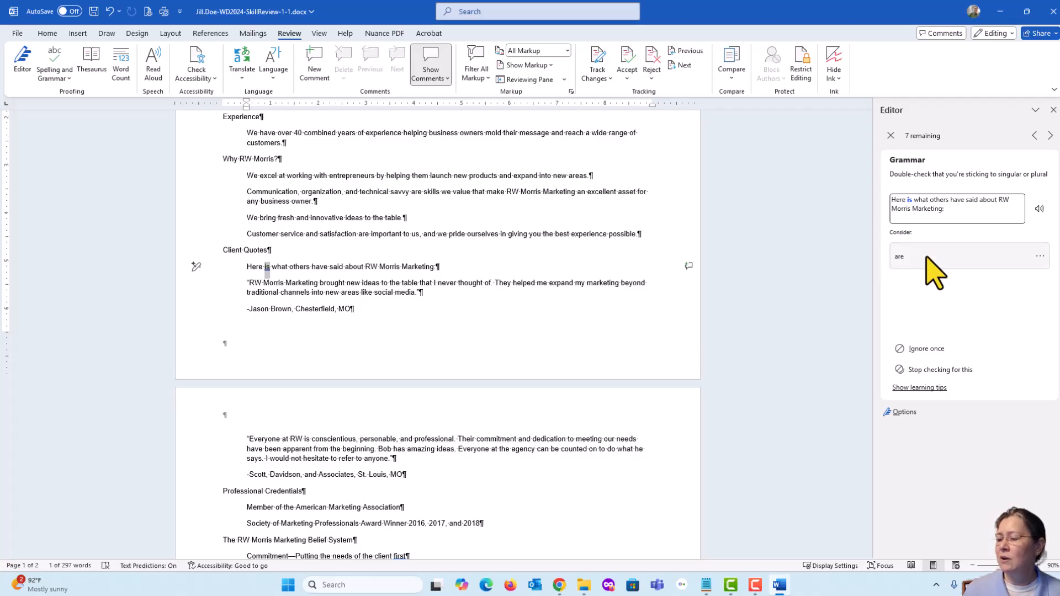
left_click(559, 588)
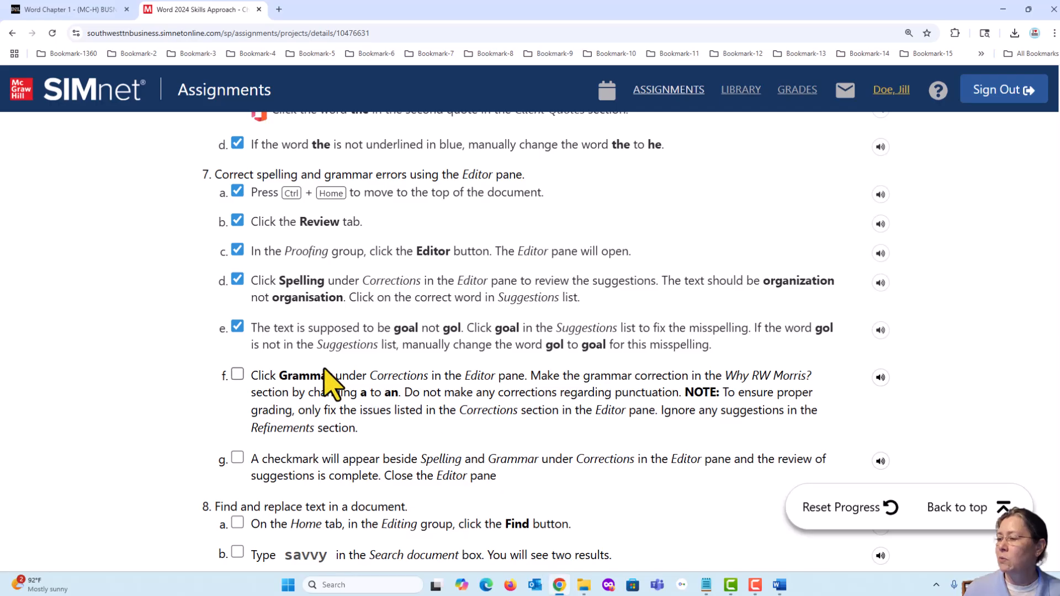
left_click(238, 374)
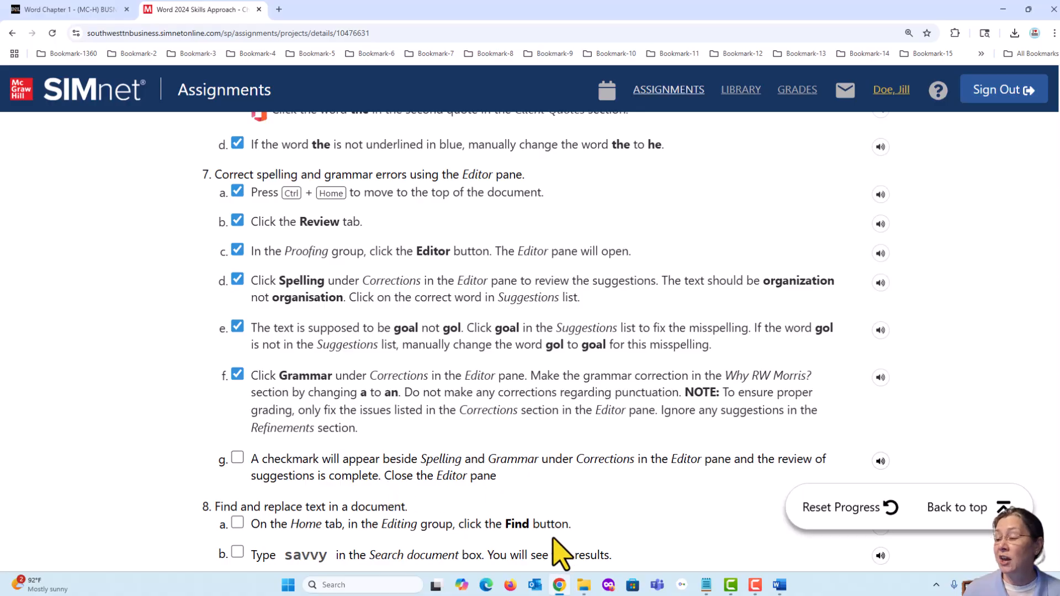
Switch to Word, accept the grammar suggestion "are" for the opening Client Quotes sentence, and leave the suggestion view
left_click(559, 586)
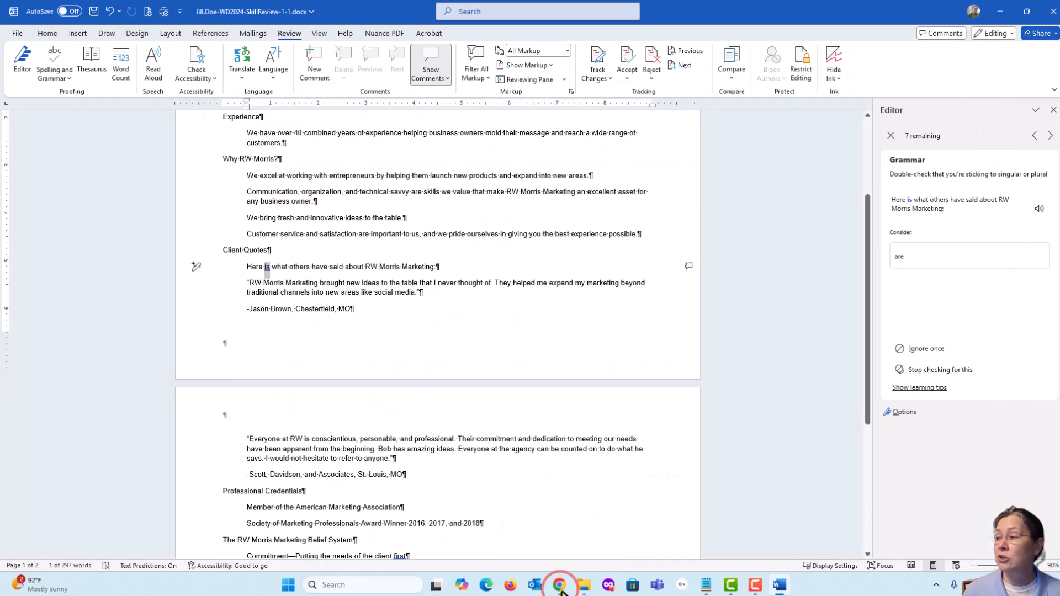
left_click(912, 257)
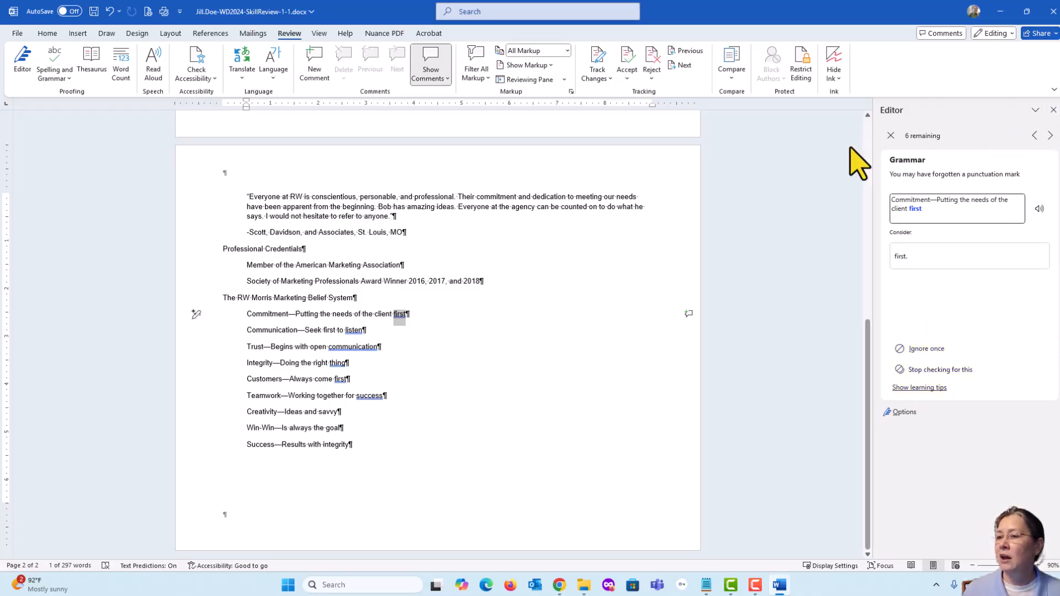
left_click(891, 134)
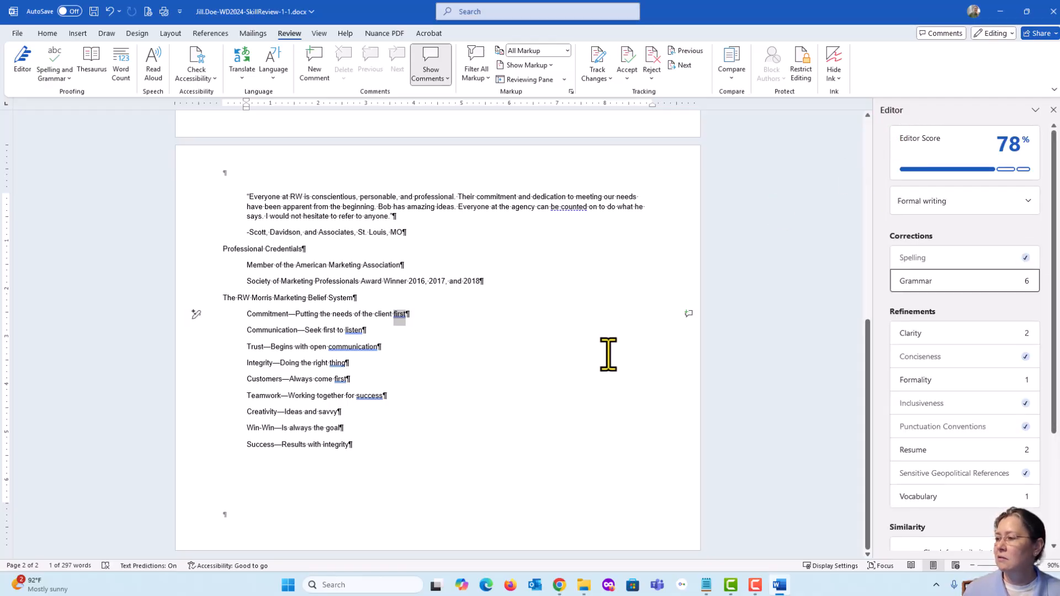
Look back through the document up to the company name line on the first page
scroll(608, 354, "up", 1)
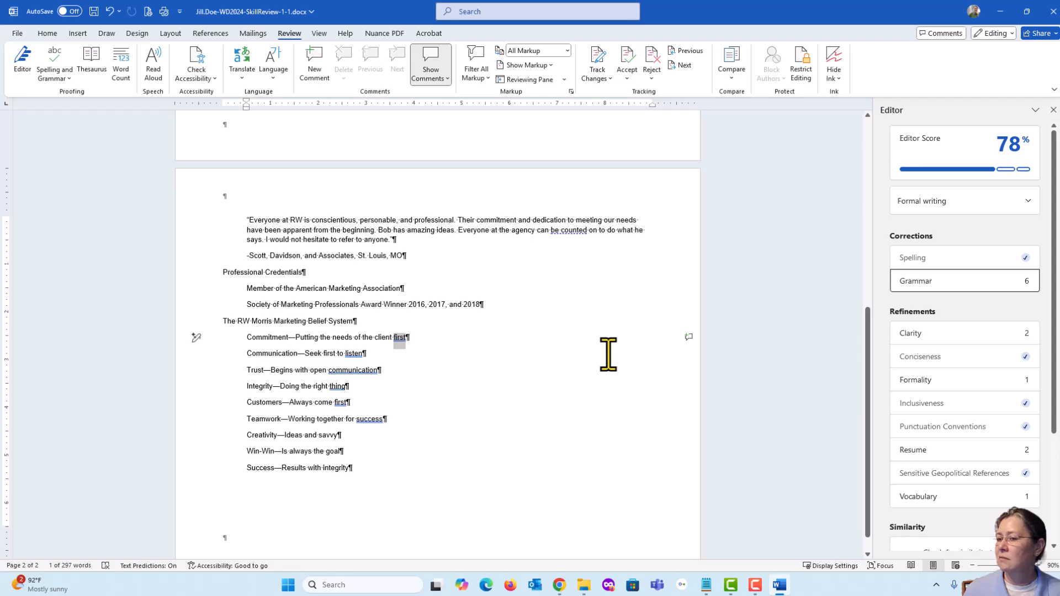
scroll(608, 355, "up", 9)
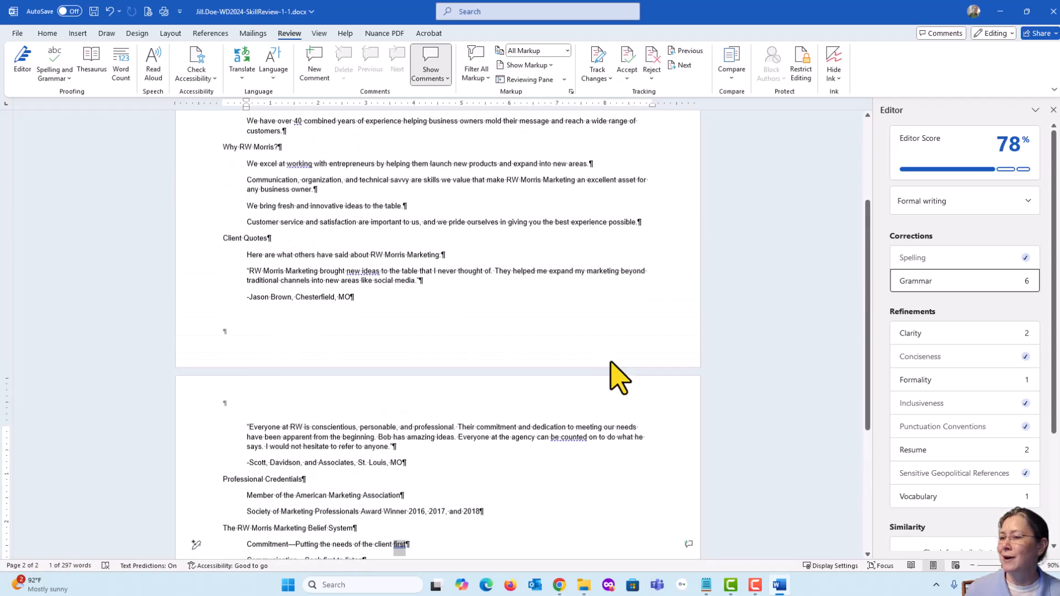
scroll(604, 397, "up", 7)
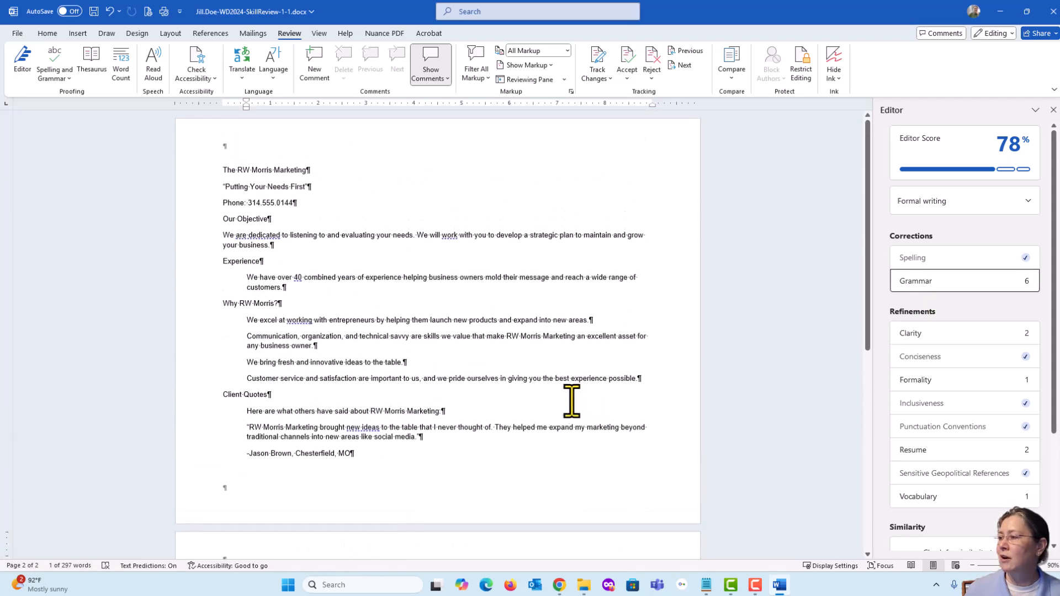
left_click(272, 170)
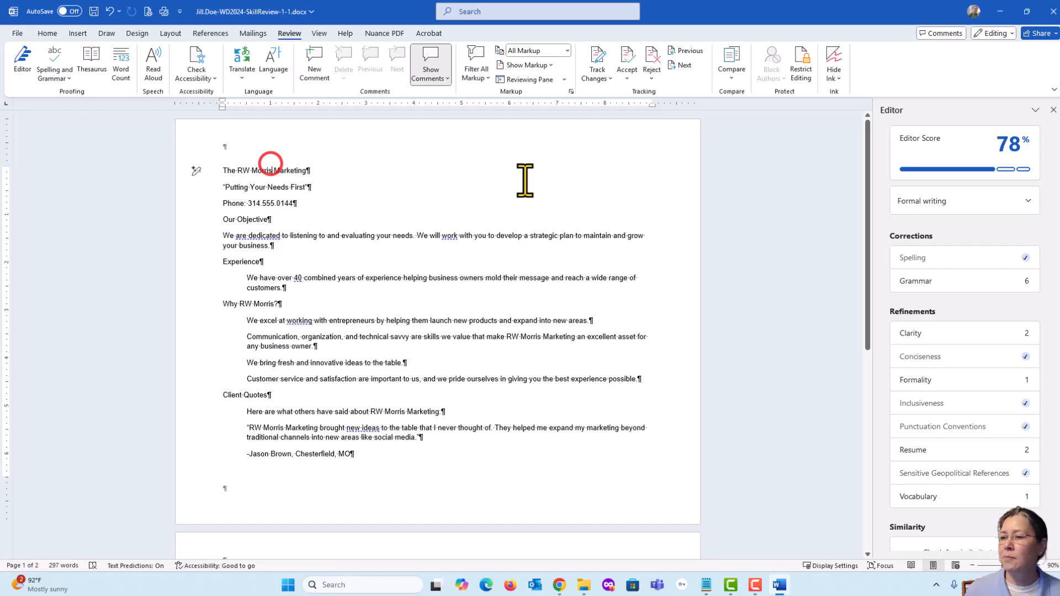
Ignore once each of the six missing-punctuation grammar suggestions in the RW Morris Marketing Belief System list, and save the document
left_click(931, 283)
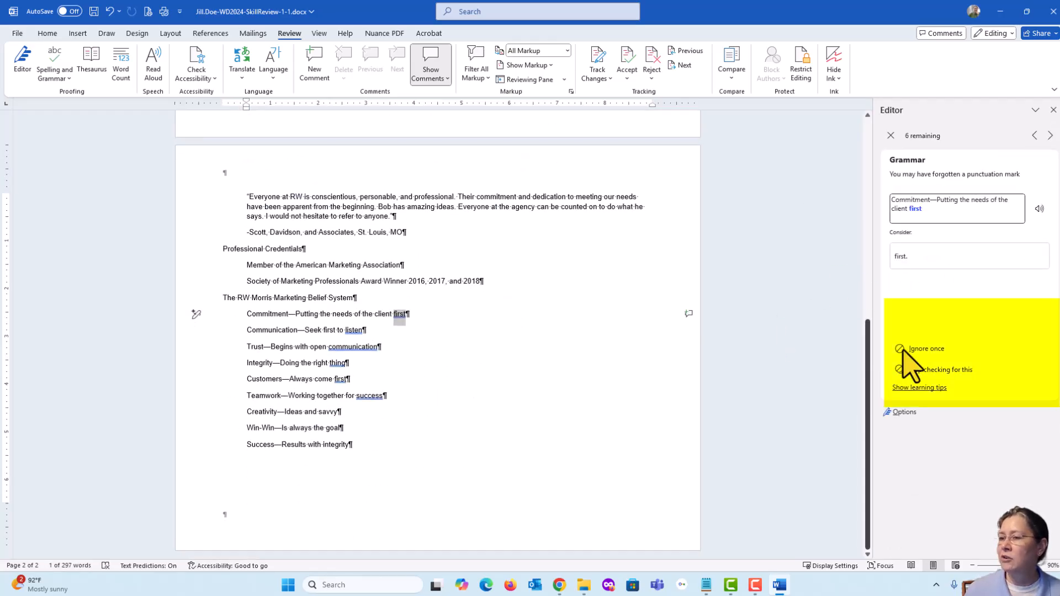
left_click(939, 348)
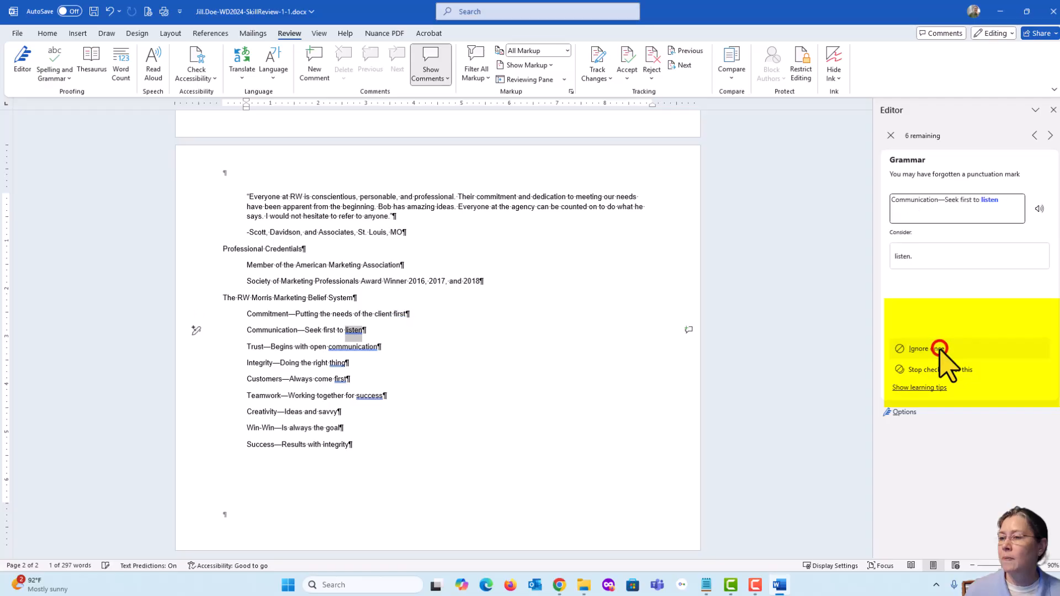
left_click(939, 348)
left_click(939, 349)
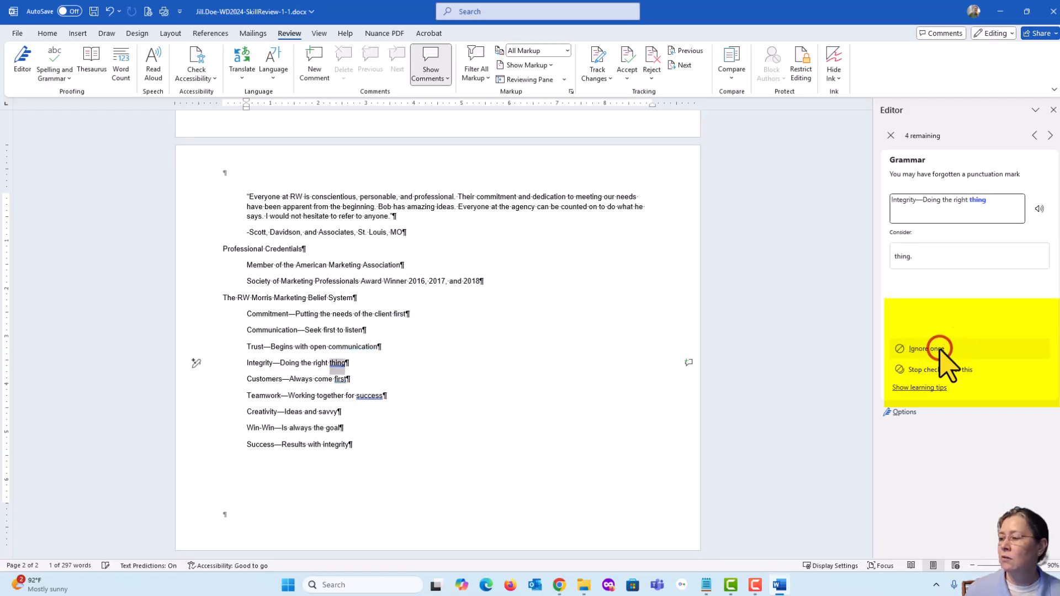
left_click(939, 349)
left_click(939, 348)
left_click(939, 349)
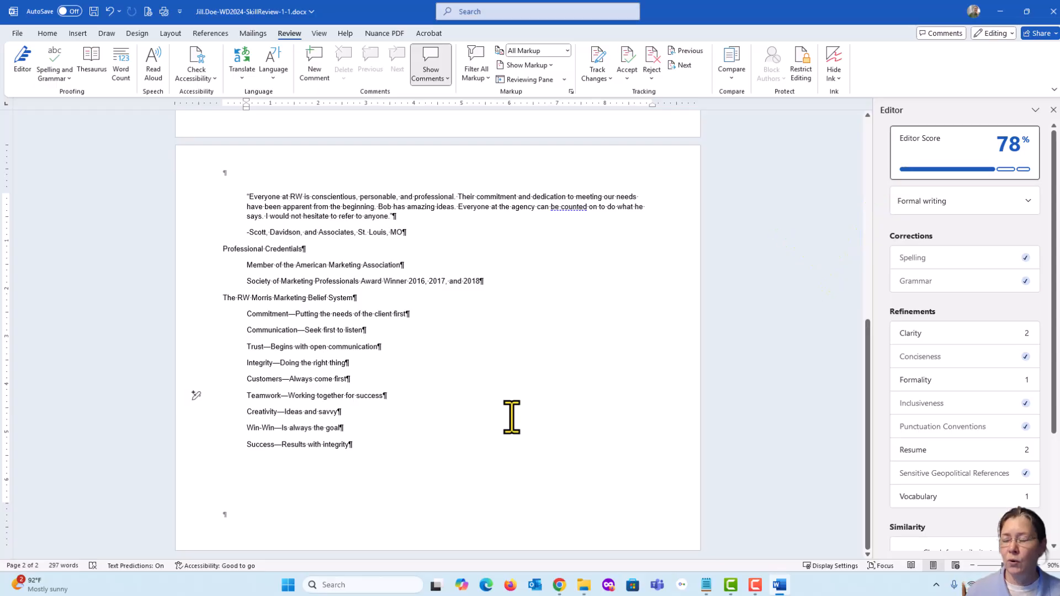
left_click(94, 12)
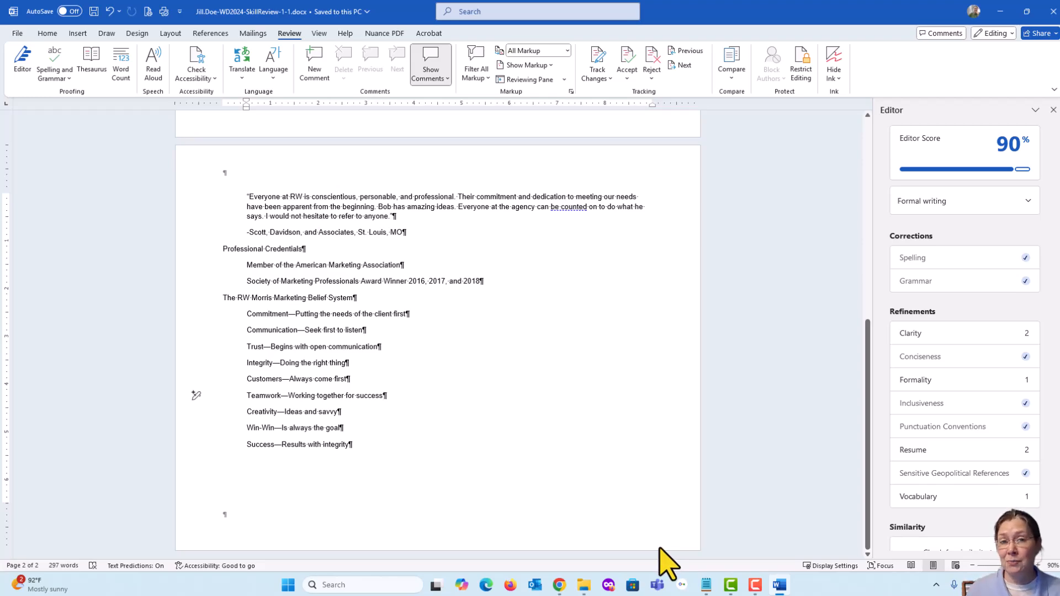
Switch to the SIMnet instructions in Chrome, mark step 7g as done, and read the find-and-replace instructions in step 8
left_click(559, 585)
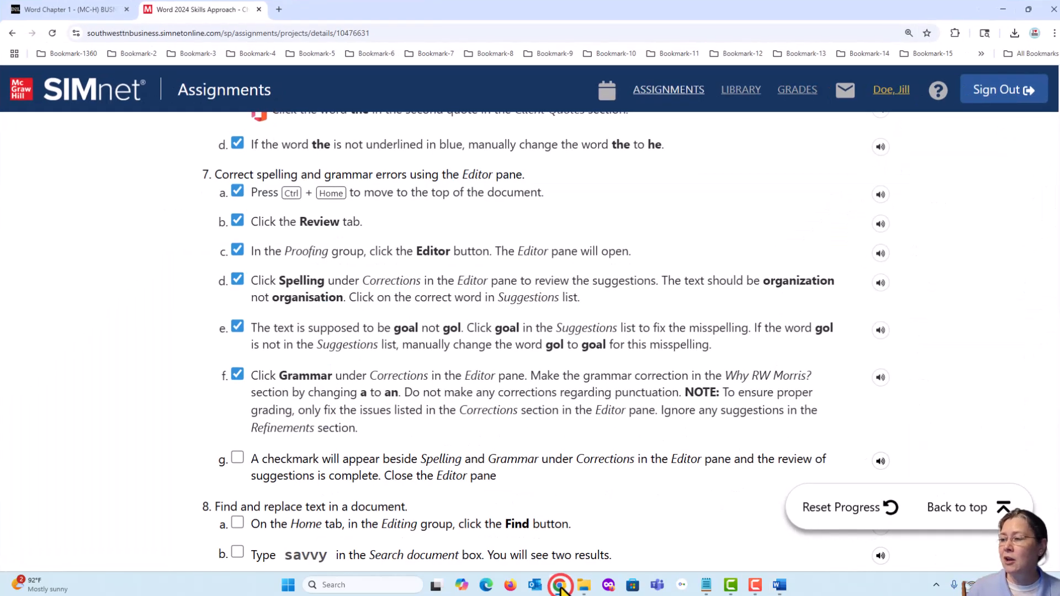
left_click(237, 458)
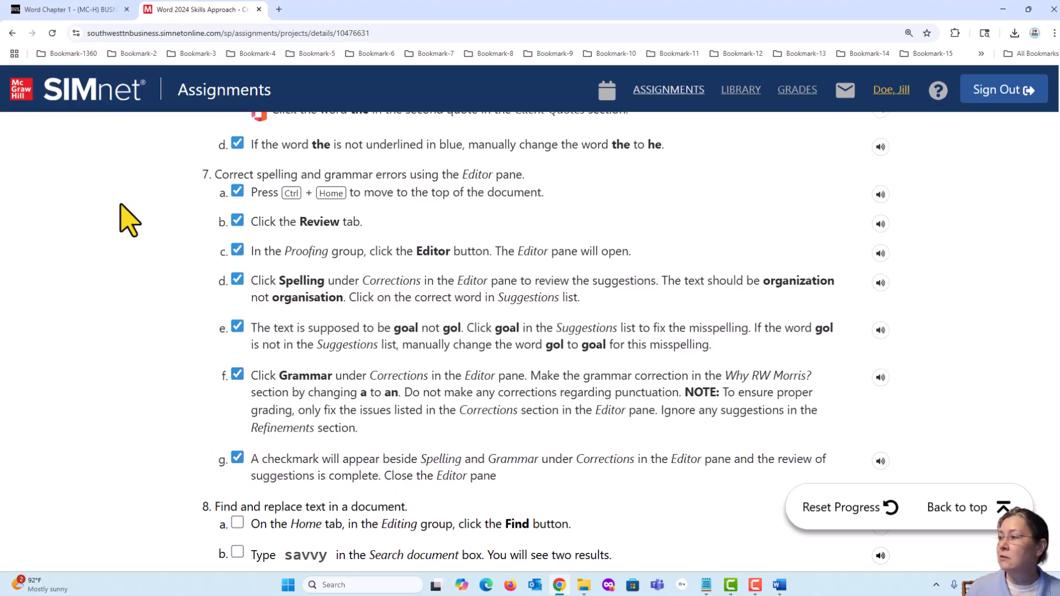
scroll(247, 358, "down", 3)
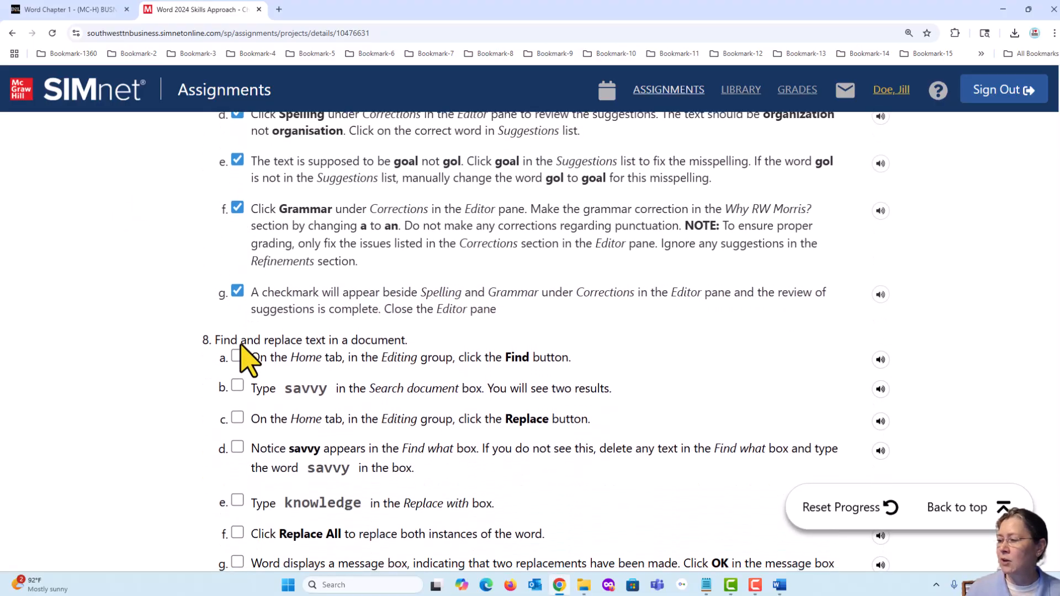
scroll(241, 347, "down", 3)
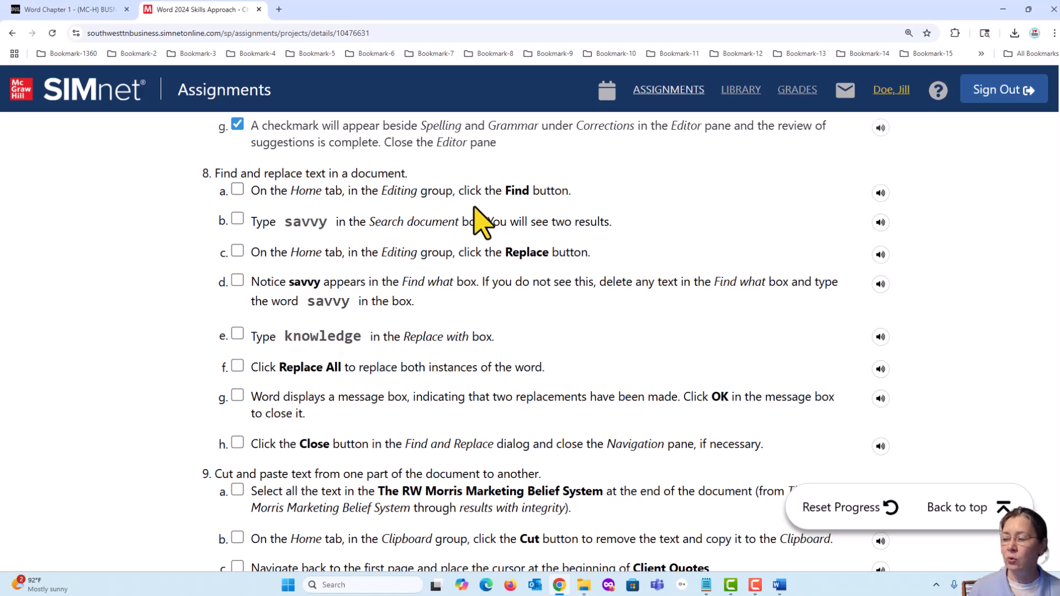
Return to Word, move to the beginning of the document, and close the Editor pane
left_click(561, 587)
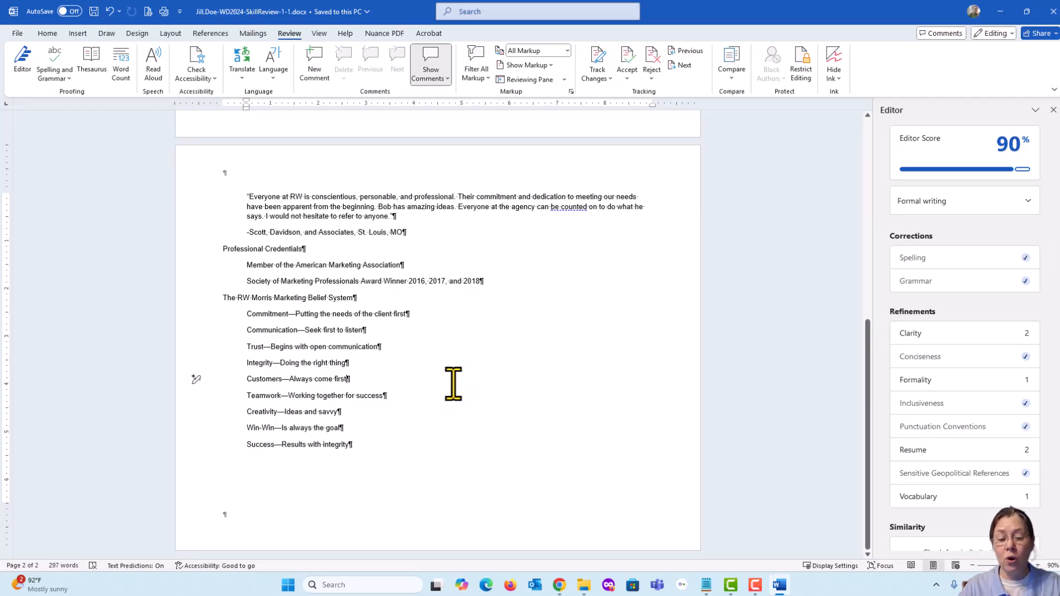
key("ctrl+Home")
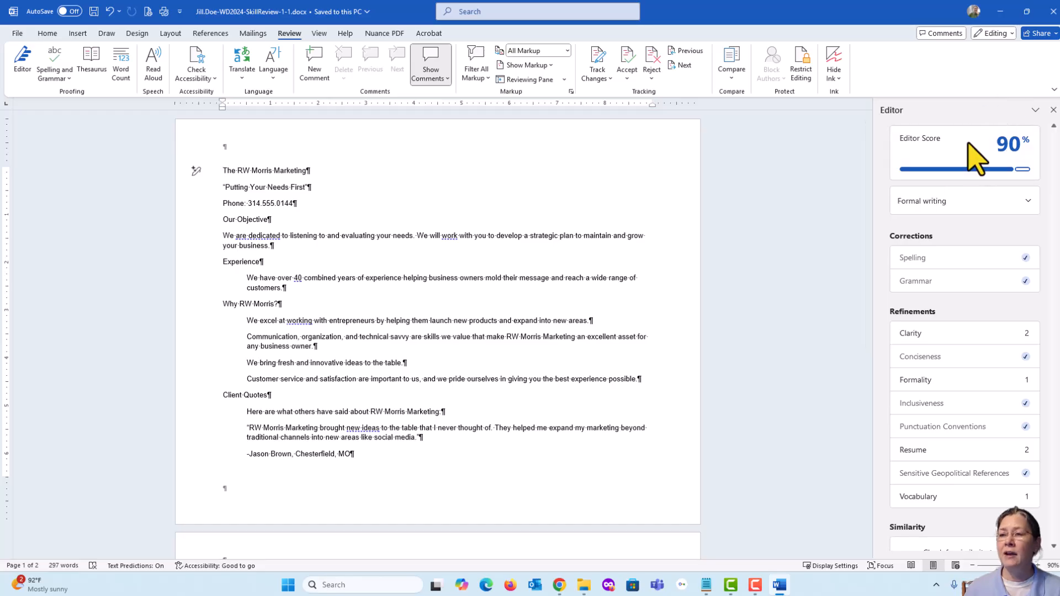
left_click(1053, 110)
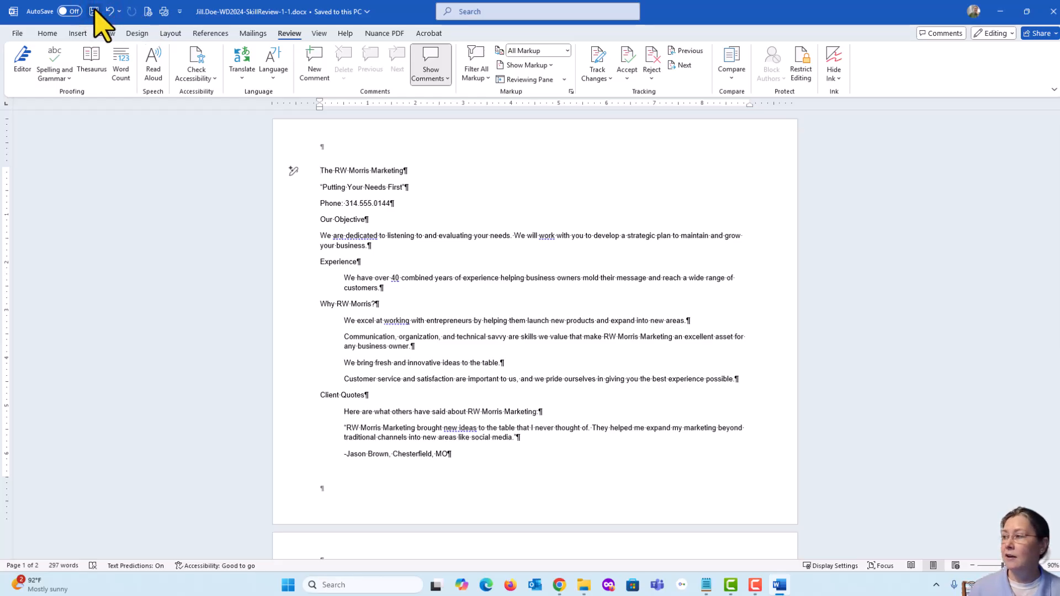
Search the document for the word "savvy" using Find
left_click(44, 34)
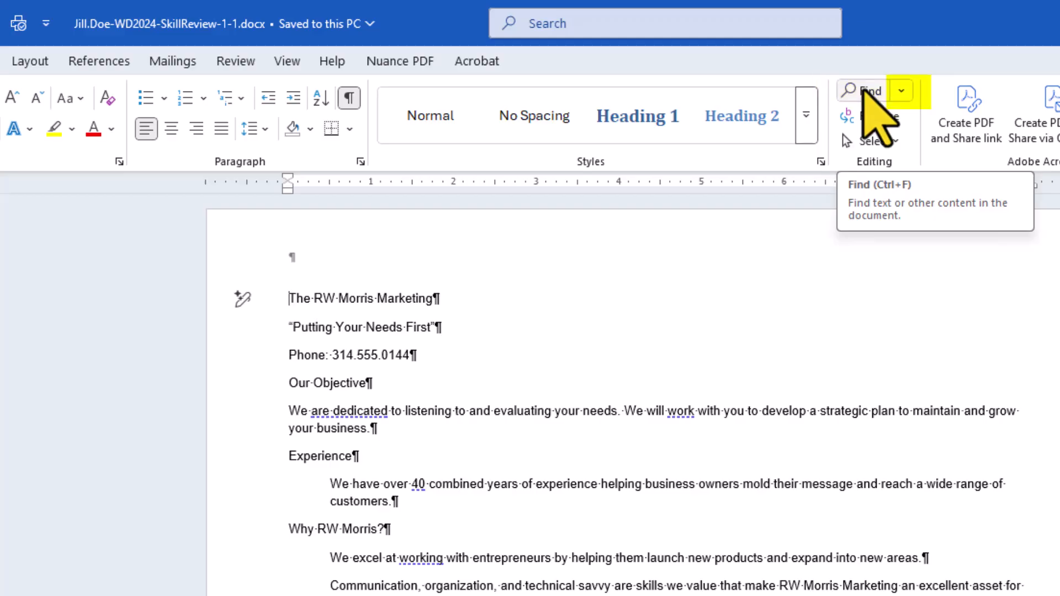
left_click(901, 91)
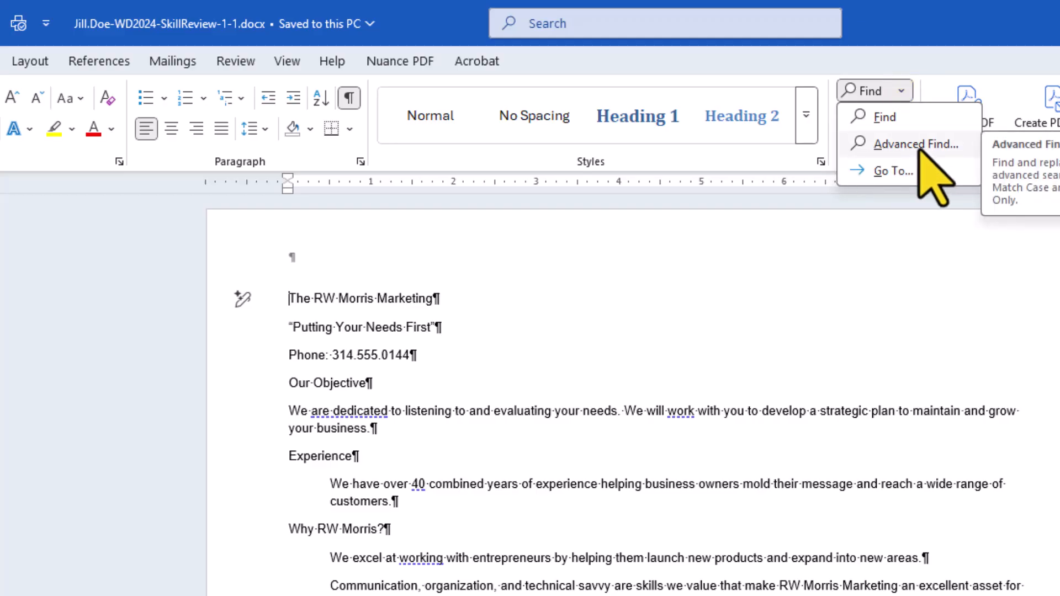
left_click(891, 10)
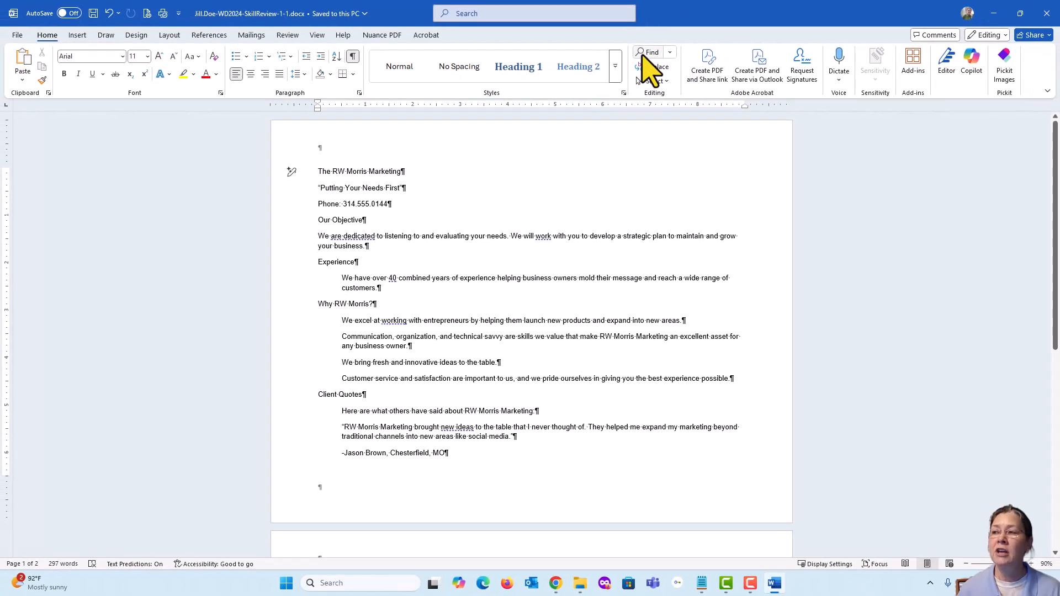
left_click(642, 53)
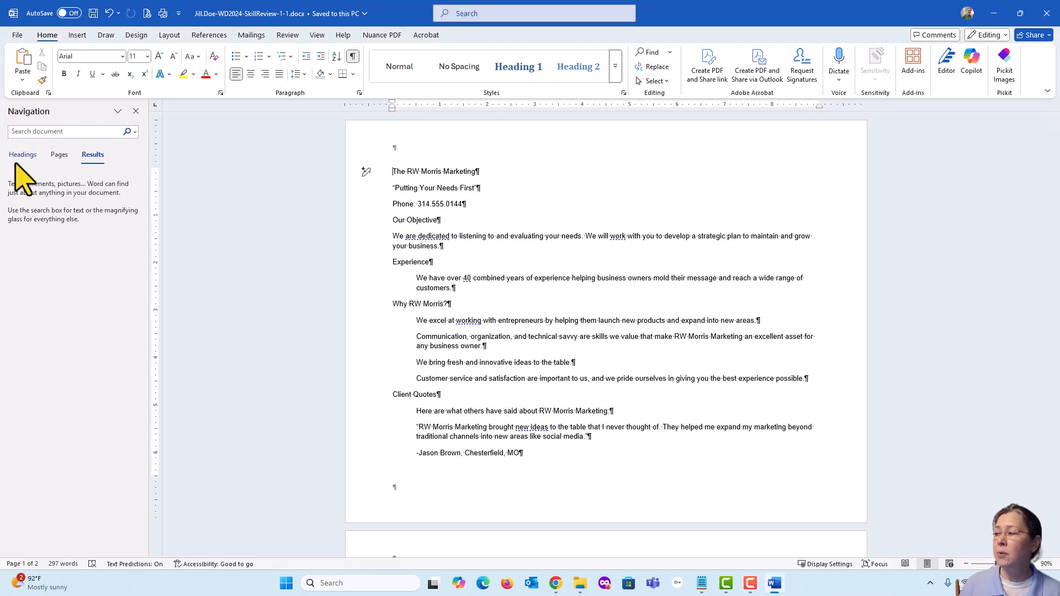
left_click(13, 131)
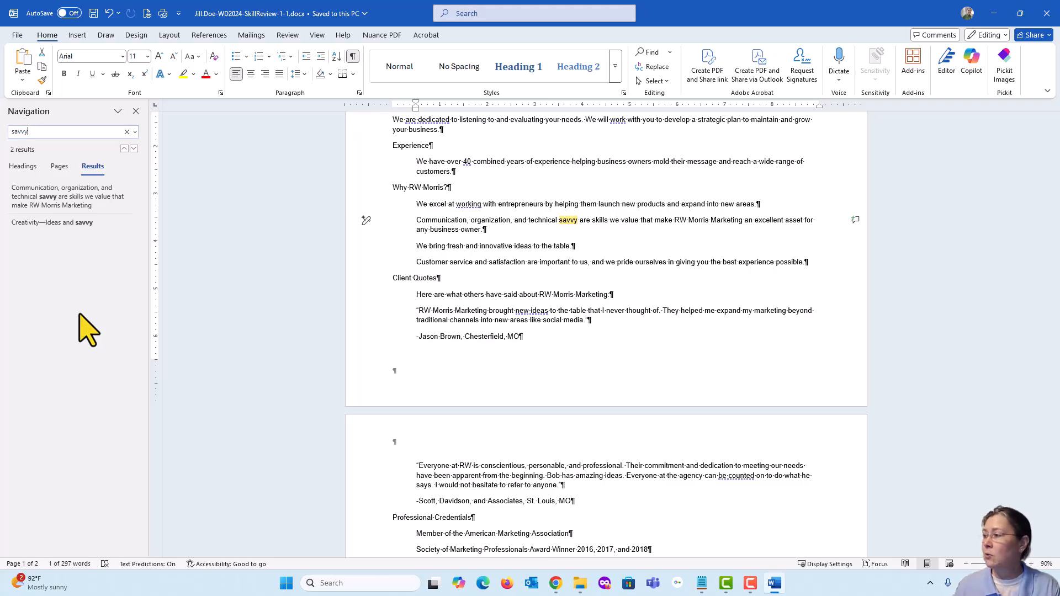
key("Return")
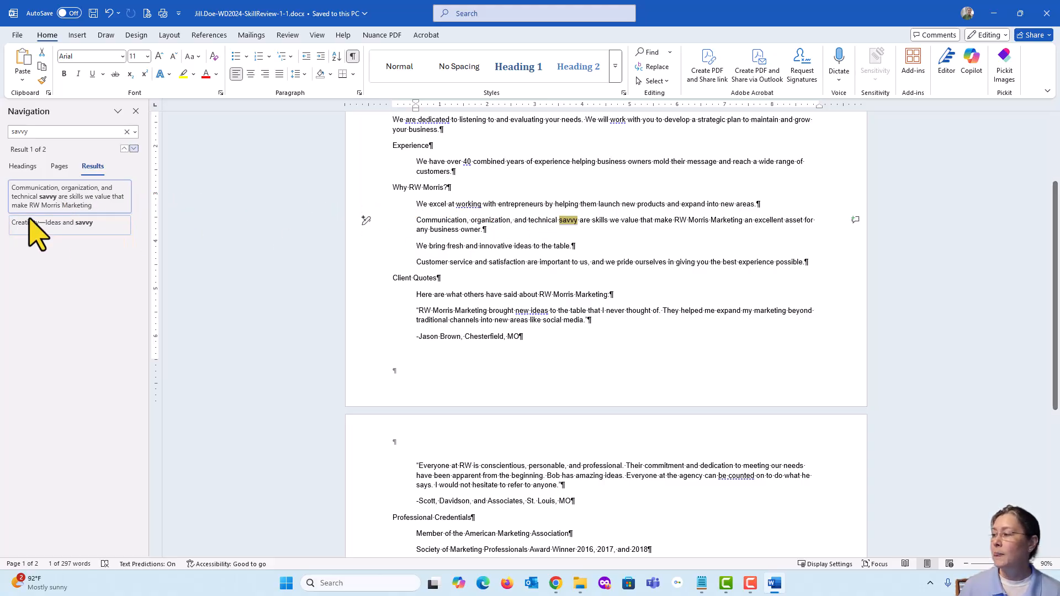
Go back and forth between the "savvy" occurrences, ending at the one in the Why RW Morris? section
left_click(55, 222)
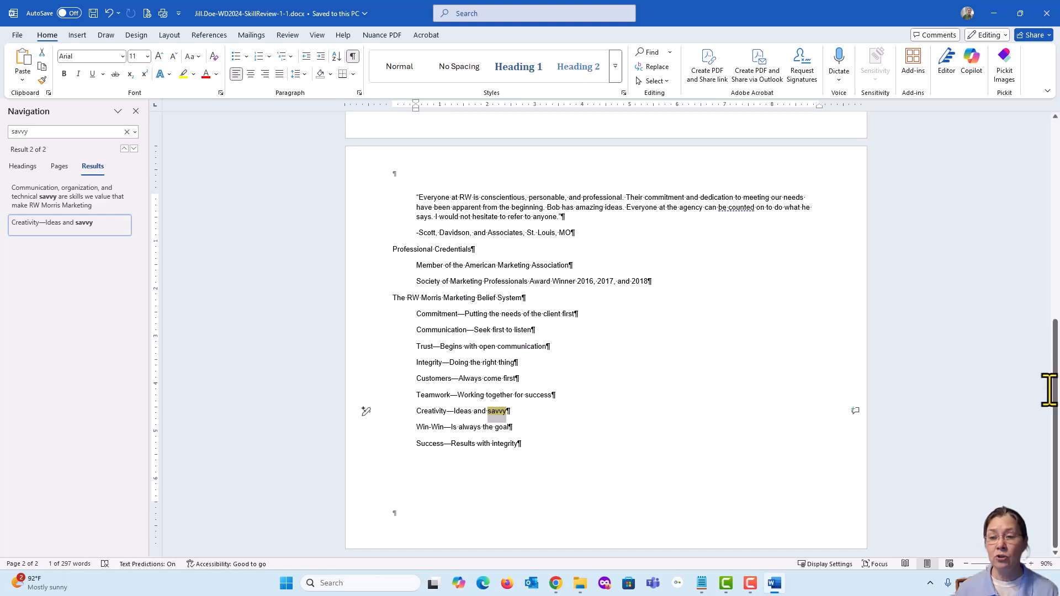
left_click(78, 196)
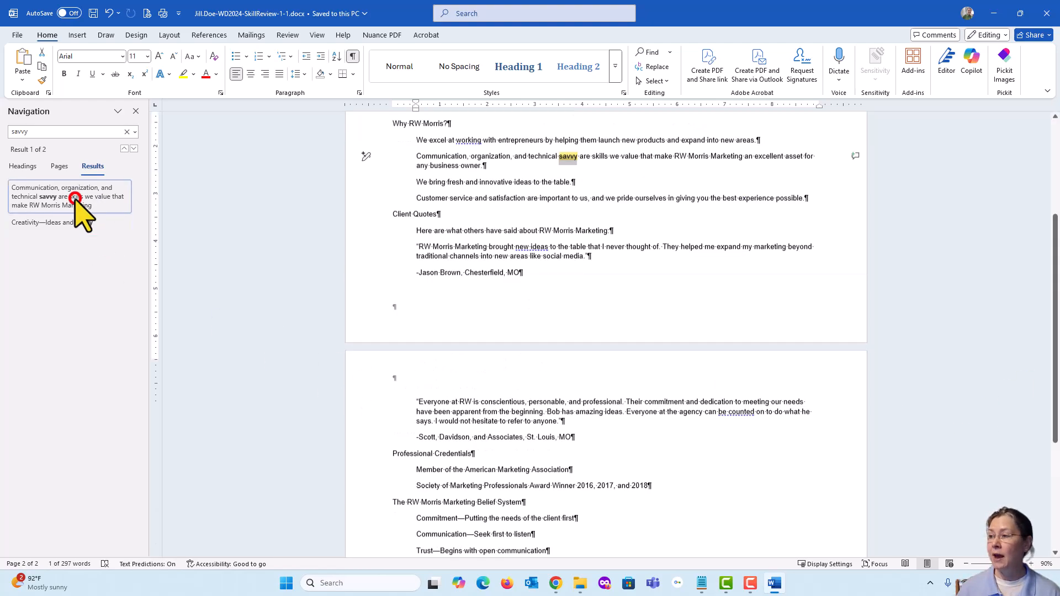
left_click(72, 226)
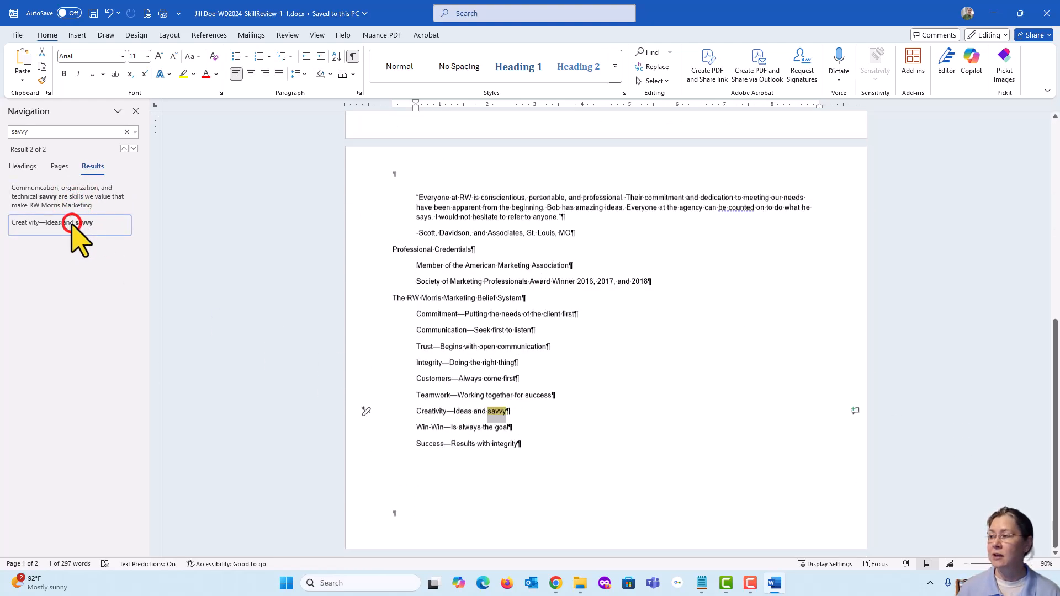
left_click(78, 199)
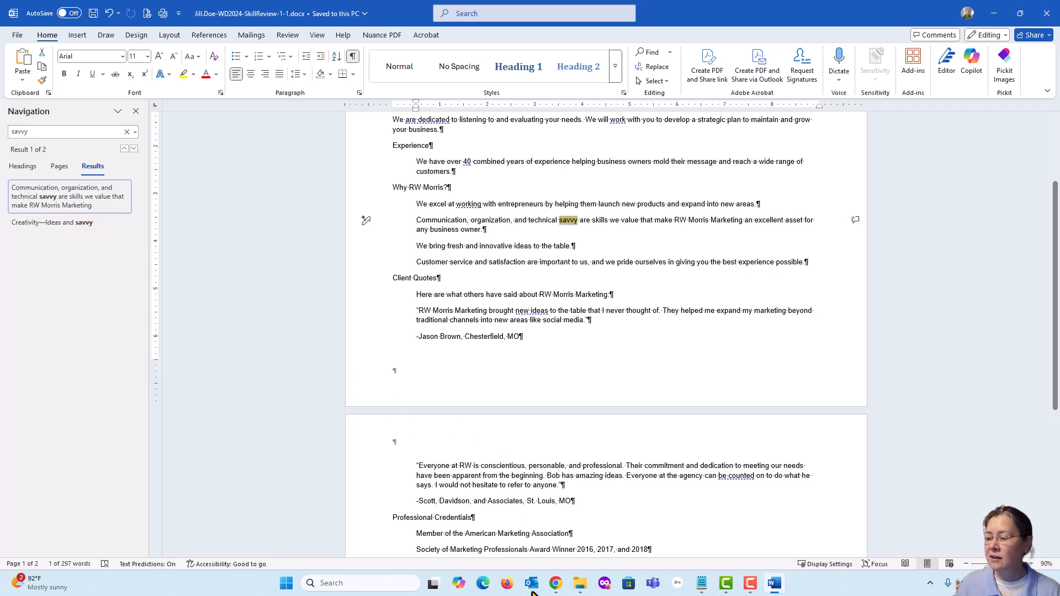
Switch to the SIMnet instructions in Chrome and mark steps 8a, 8b and 8c as done
left_click(557, 586)
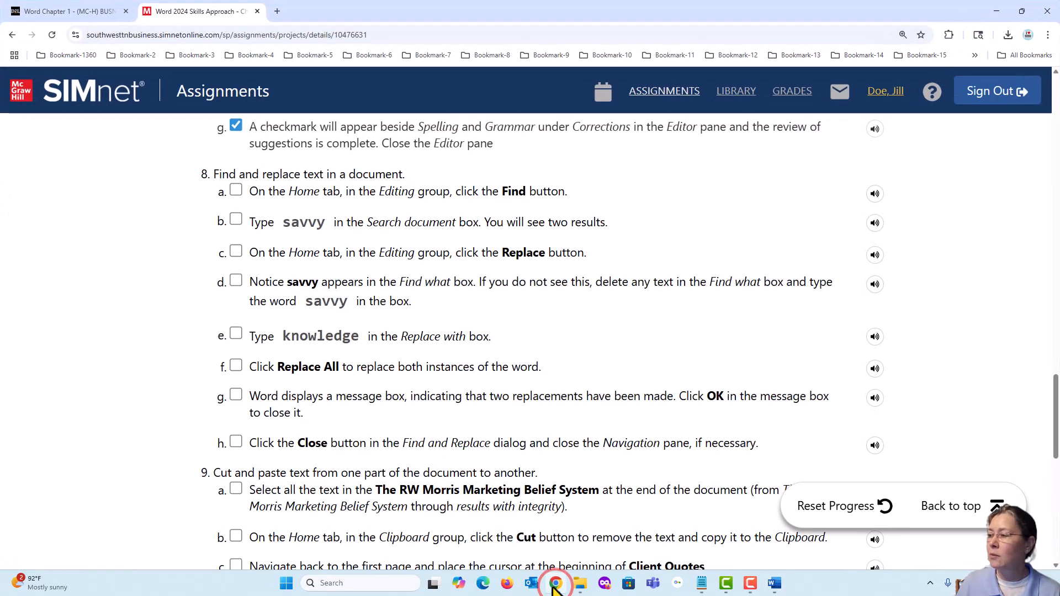
left_click(236, 191)
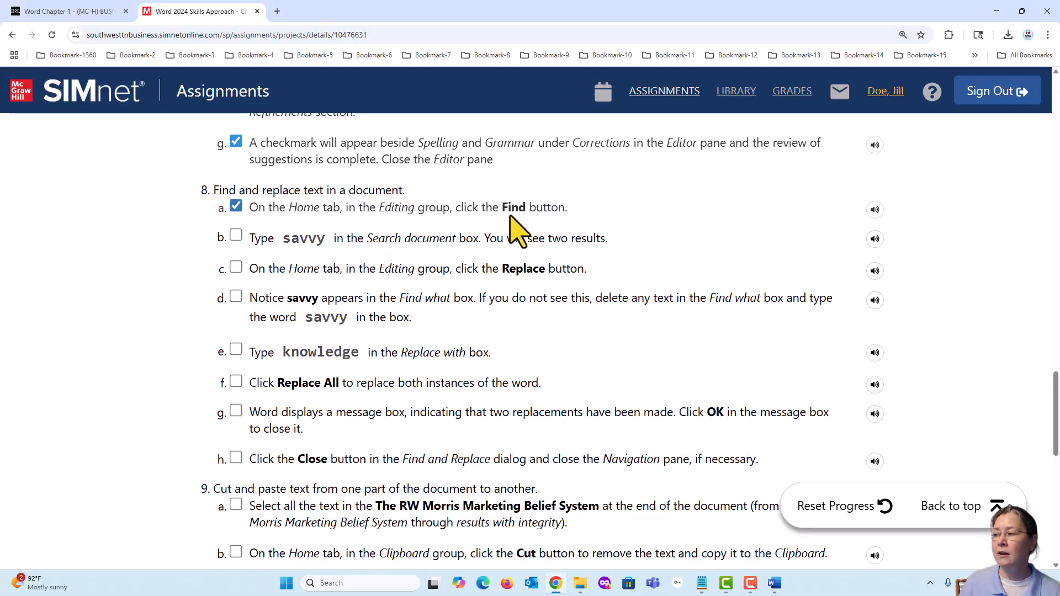
left_click(236, 236)
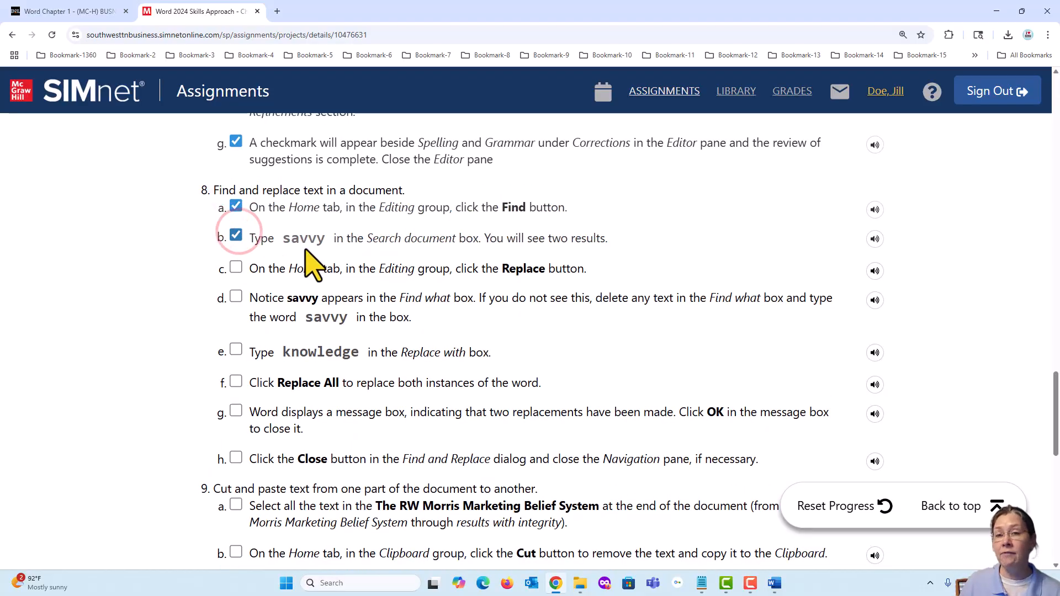
left_click(236, 269)
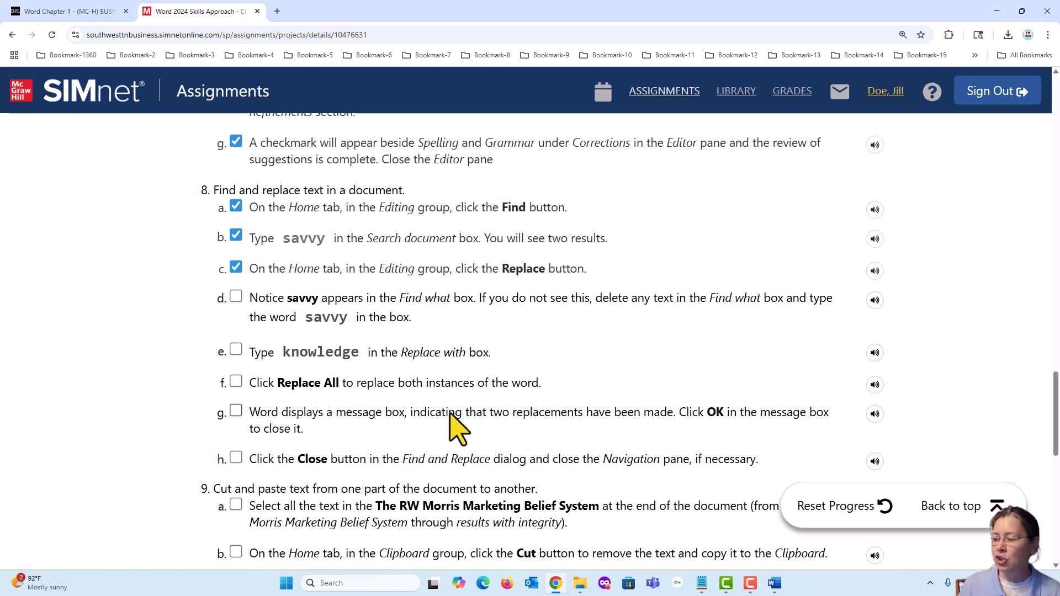
Return to Word, replace all occurrences of "savvy" with "knowledge" throughout the document, and close the Find and Replace dialog
left_click(556, 584)
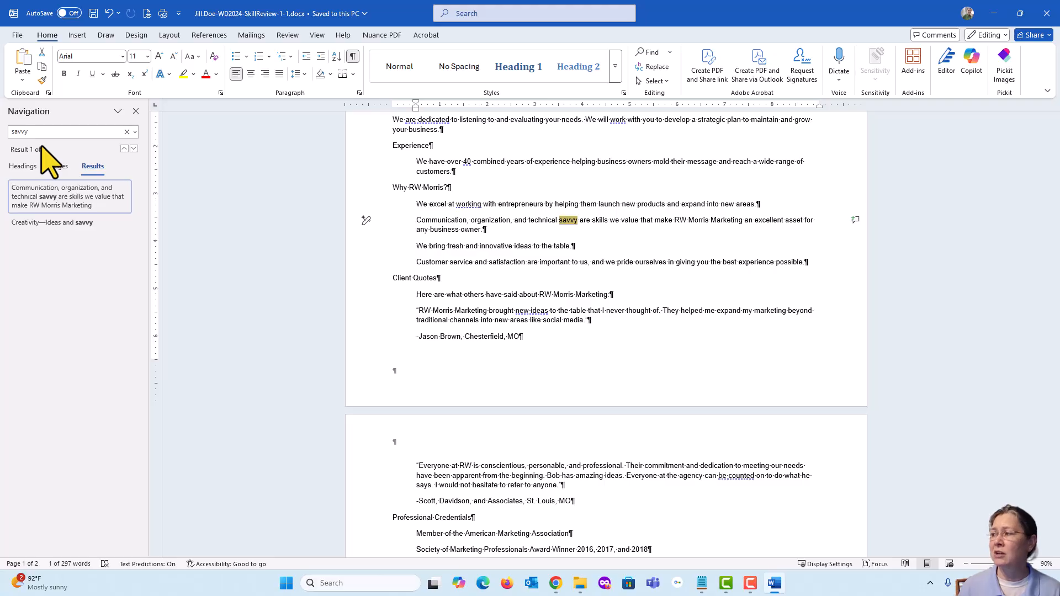
left_click(653, 71)
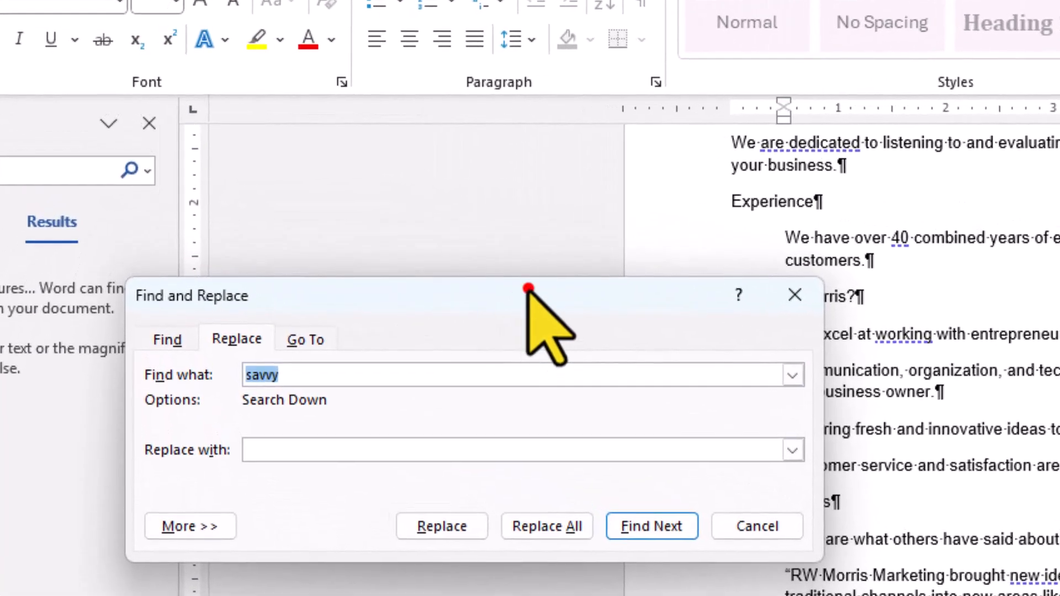
left_click_drag(529, 288, 571, 290)
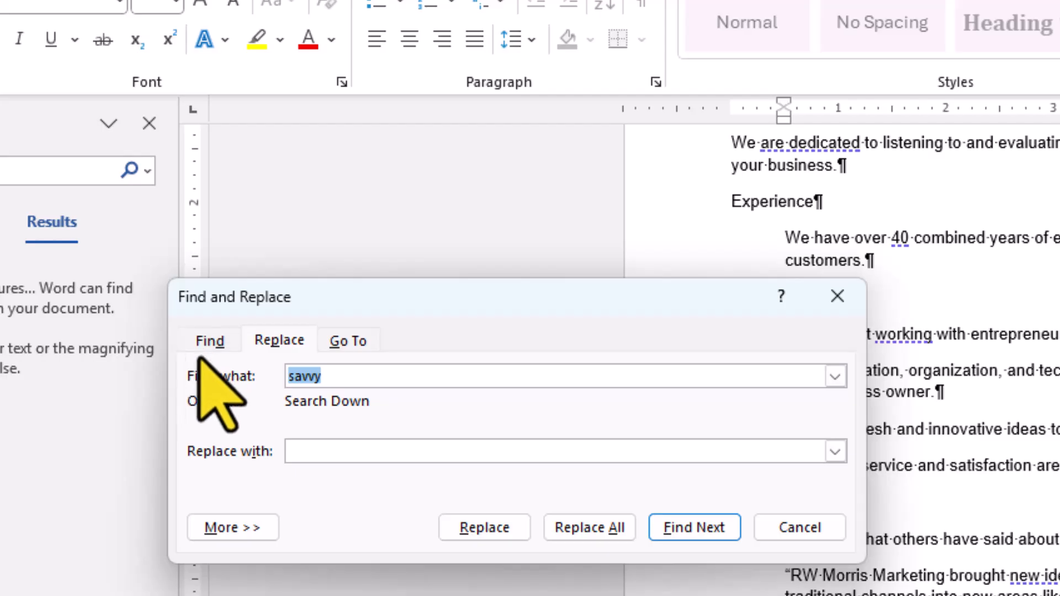
left_click(206, 341)
left_click(279, 340)
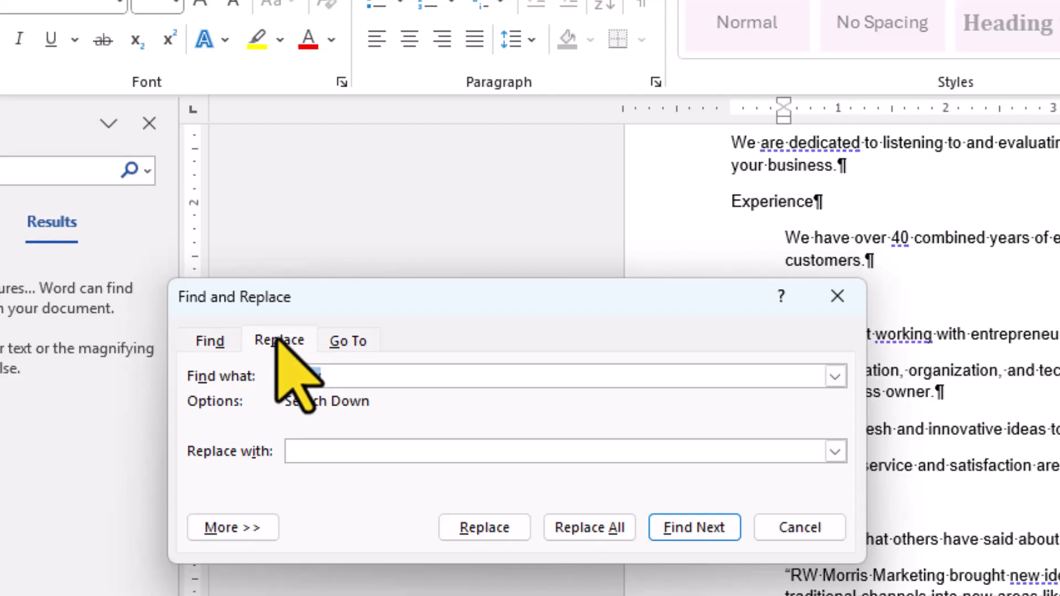
left_click(276, 340)
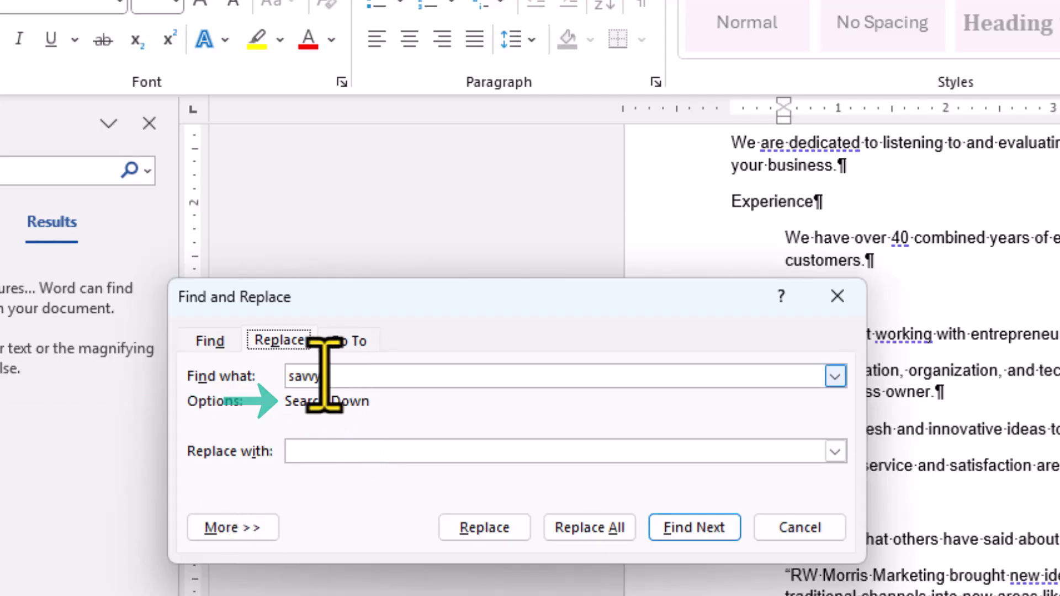
left_click(314, 450)
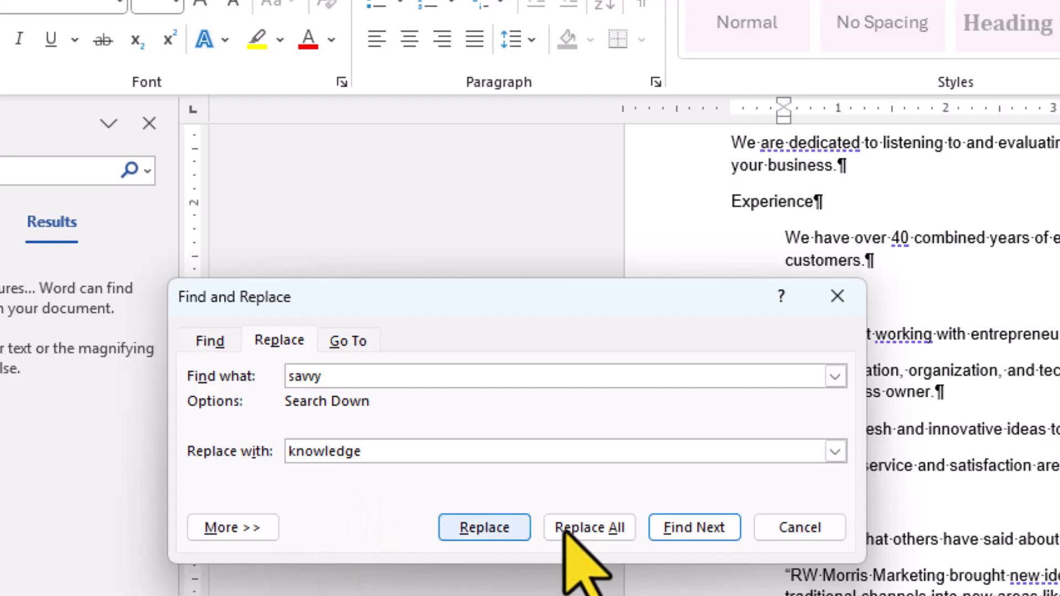
left_click(569, 528)
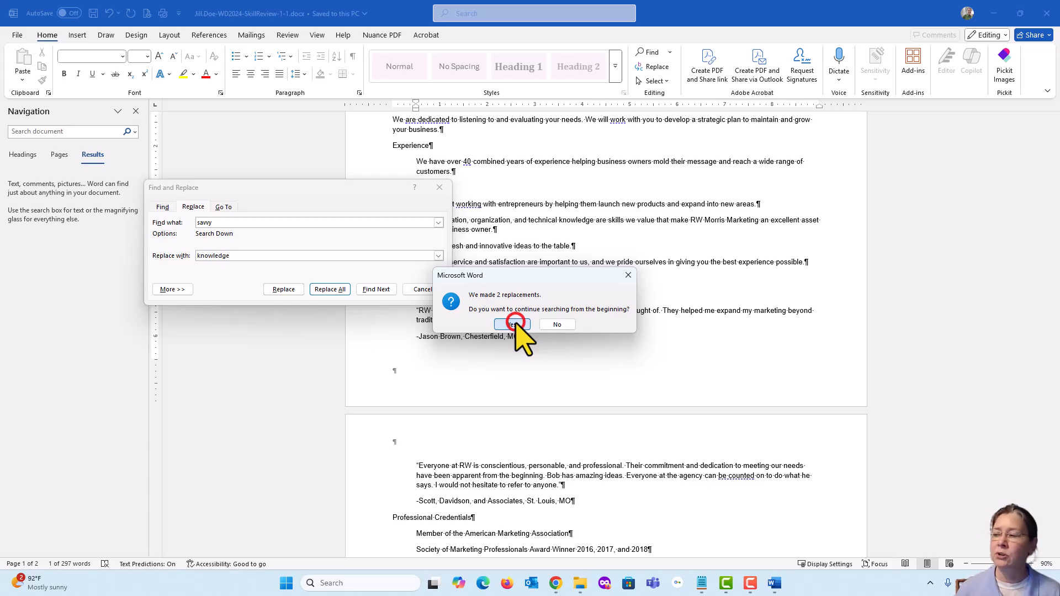
left_click(514, 325)
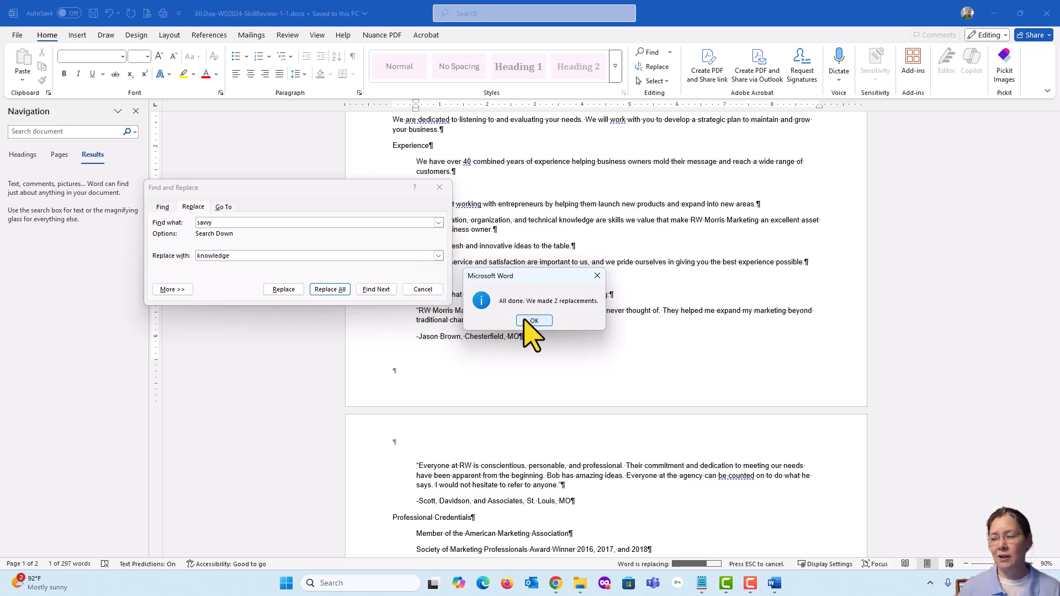
left_click(537, 319)
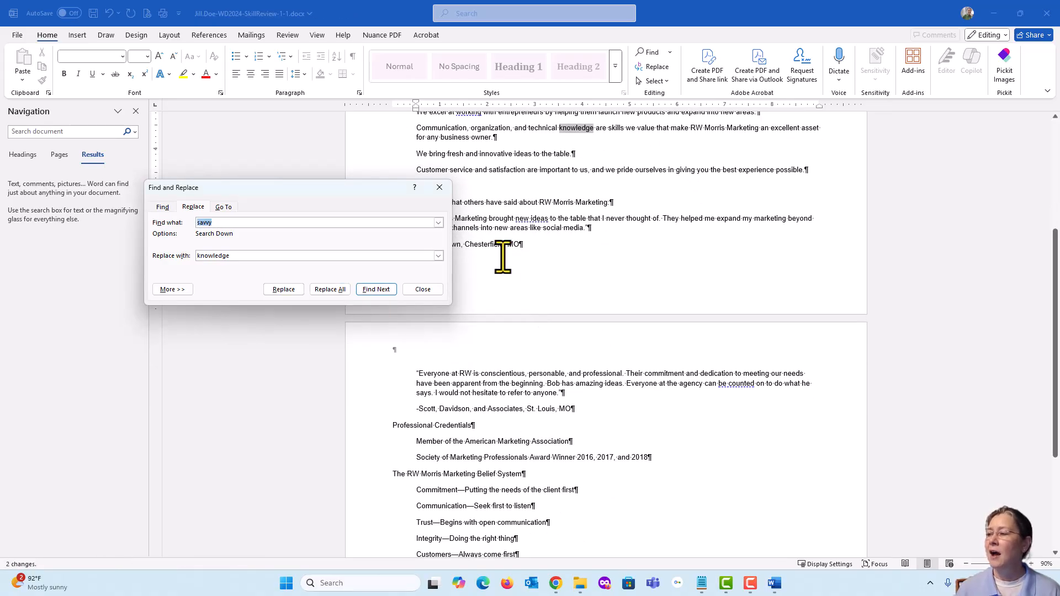
left_click(439, 188)
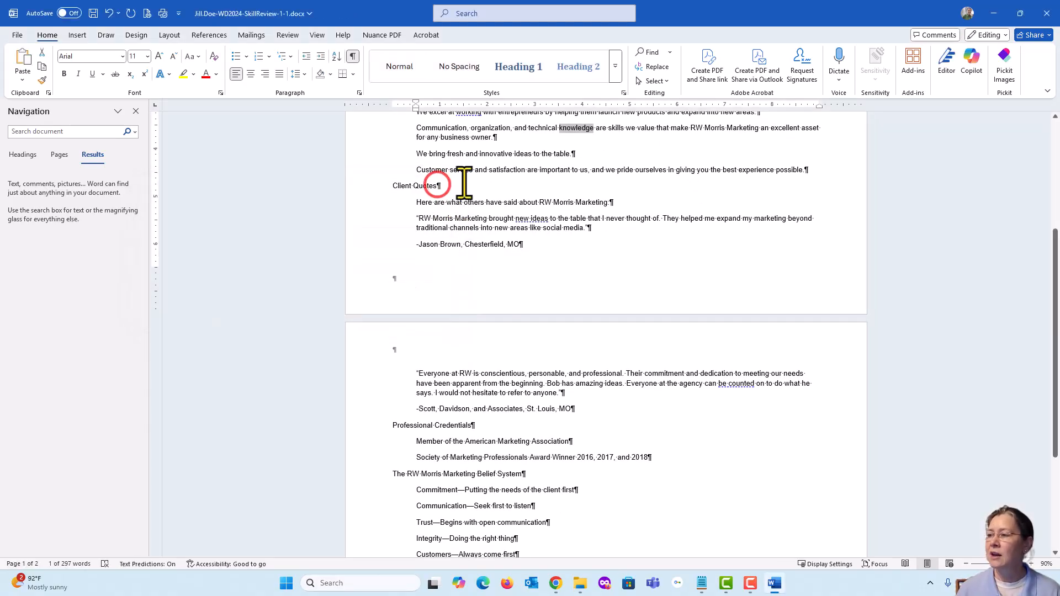
Close the Navigation pane and save the document
scroll(558, 236, "up", 6)
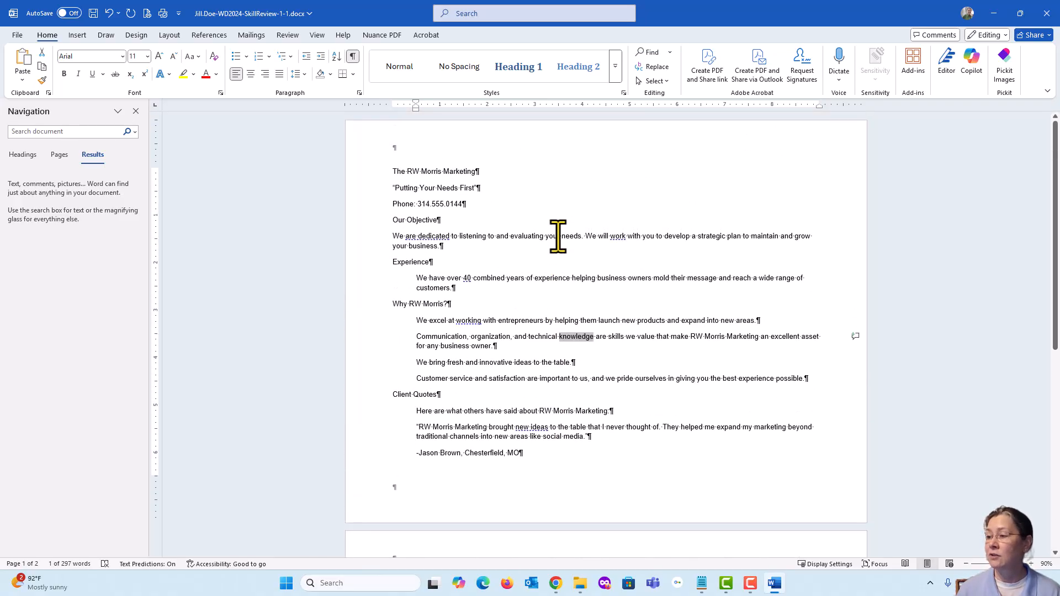
scroll(558, 236, "down", 4)
scroll(558, 239, "down", 2)
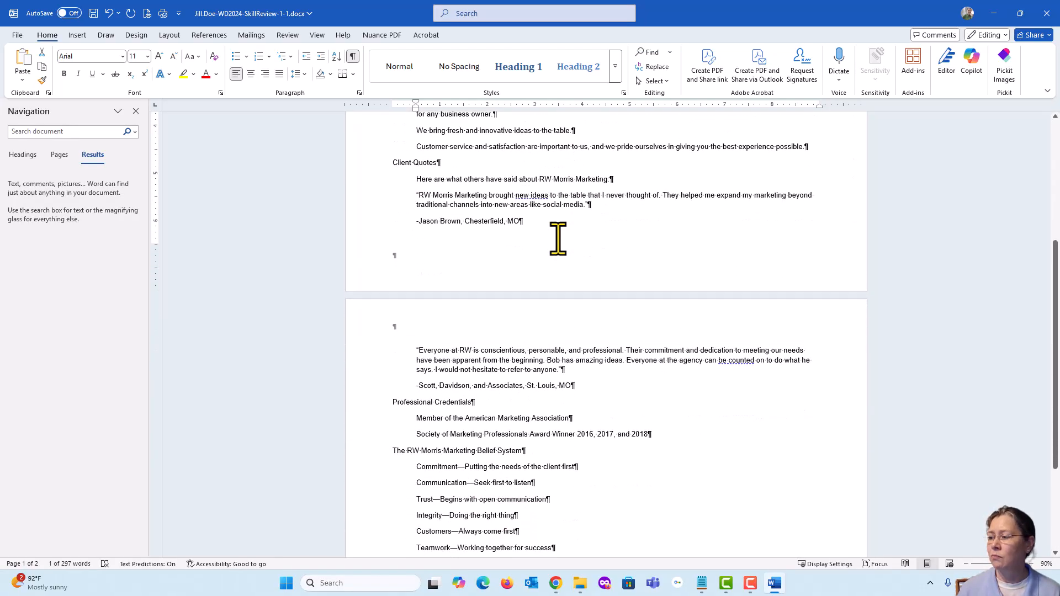
left_click(541, 190)
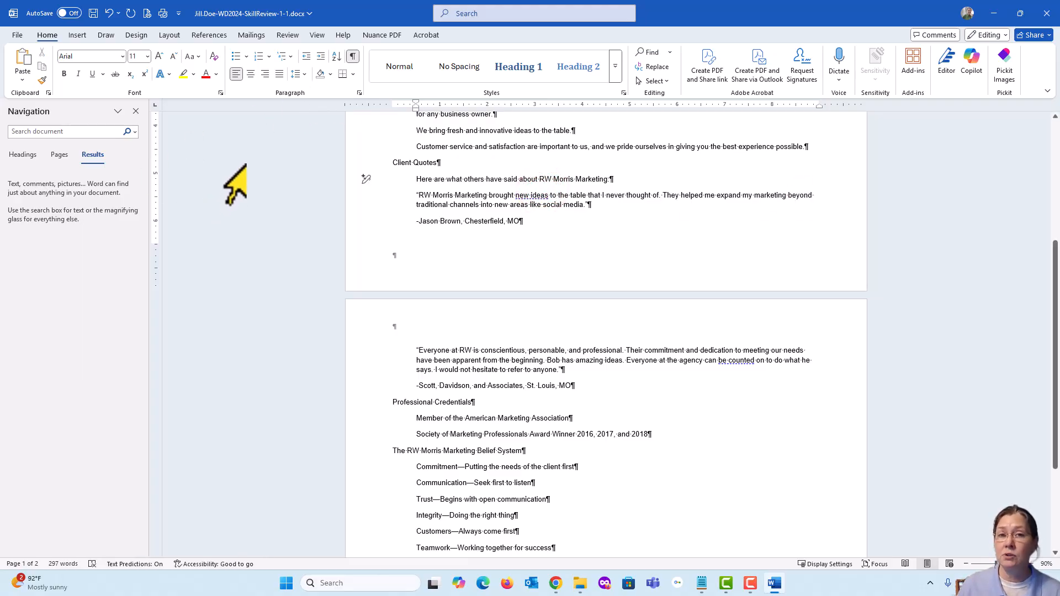
left_click(135, 112)
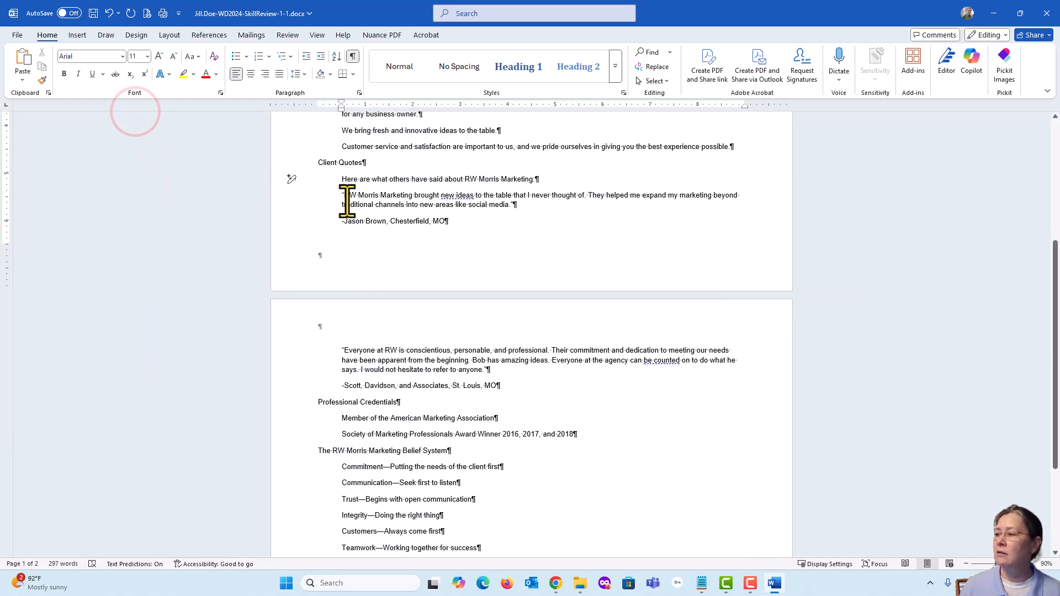
left_click(94, 12)
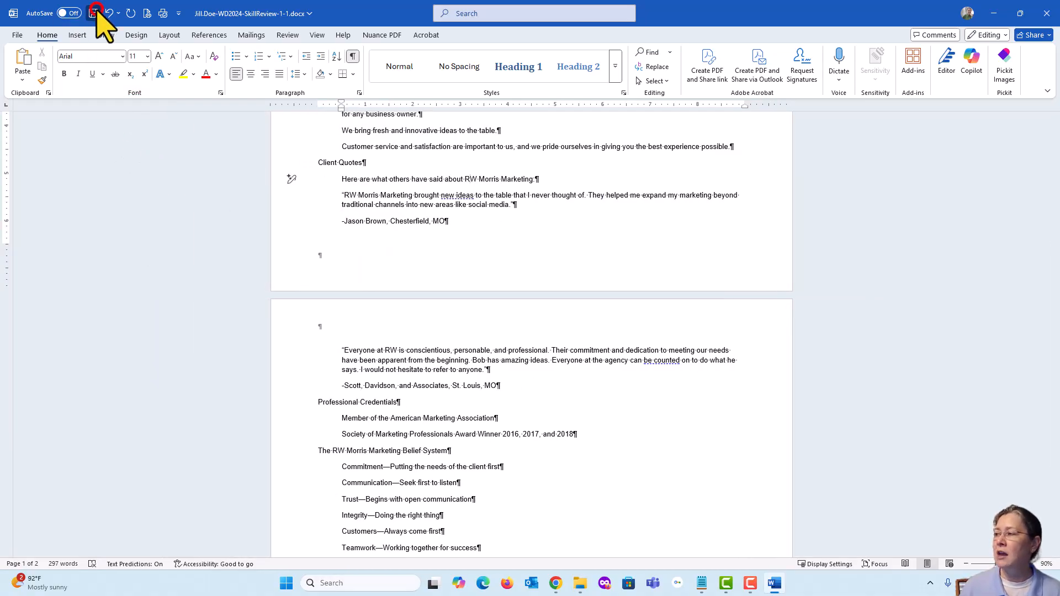
Switch to the SIMnet instructions in Chrome, mark steps 8d through 8h as done, and read steps 9 and 10
left_click(556, 584)
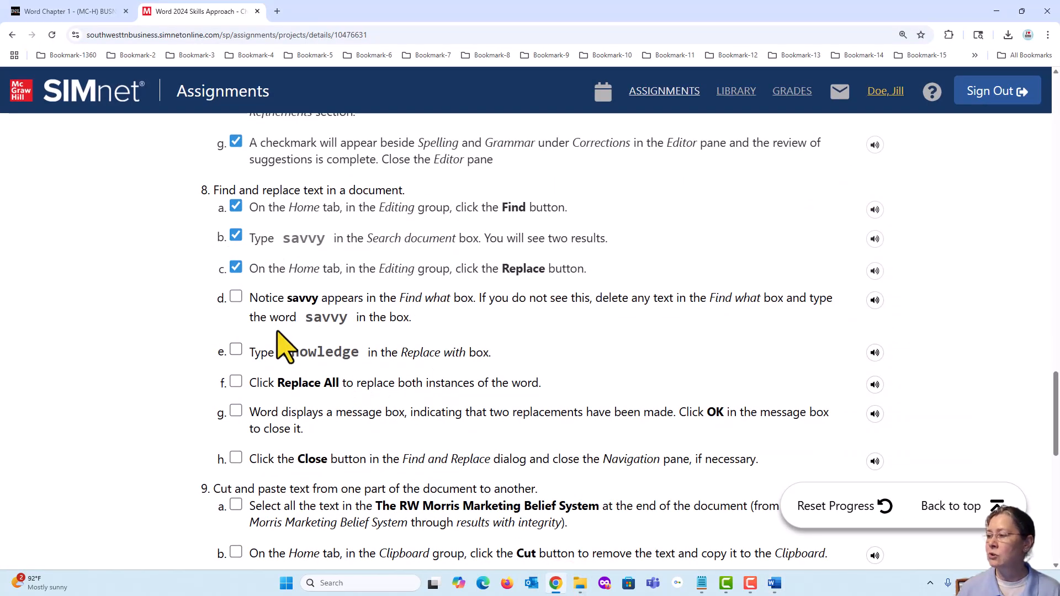
left_click(236, 298)
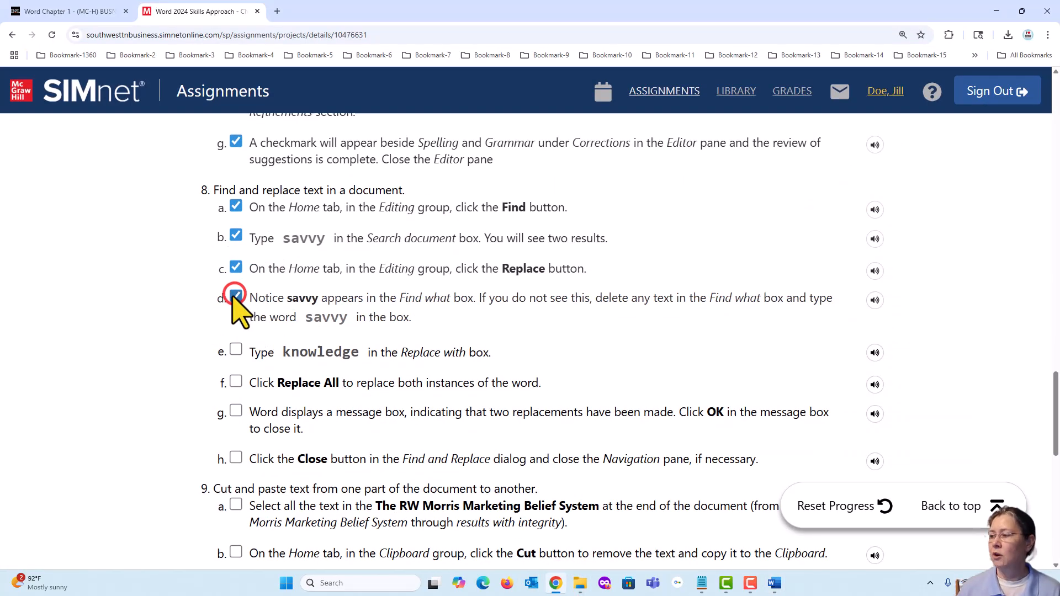
left_click(236, 350)
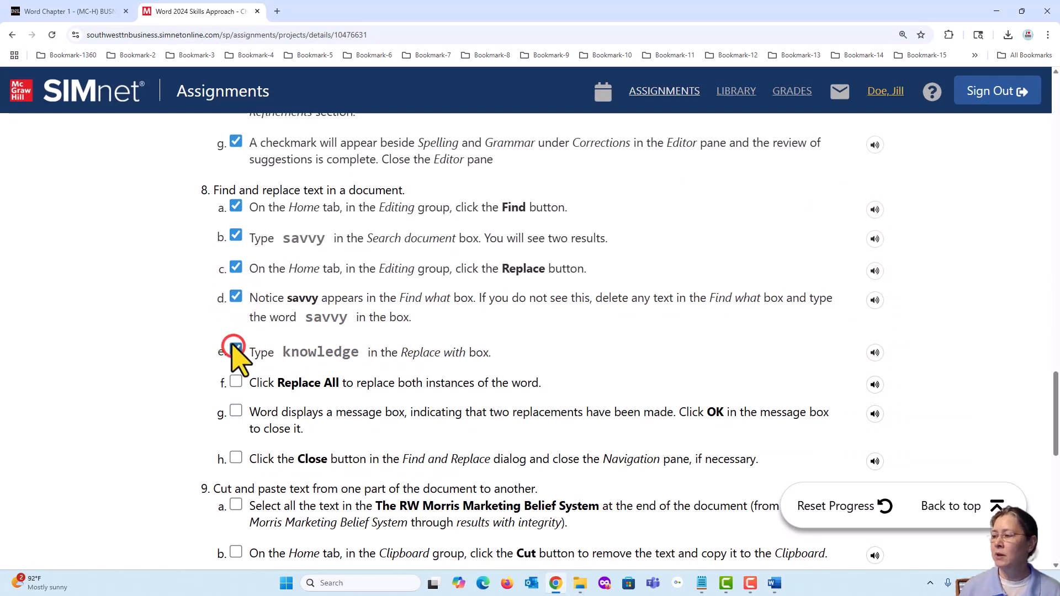
left_click(236, 382)
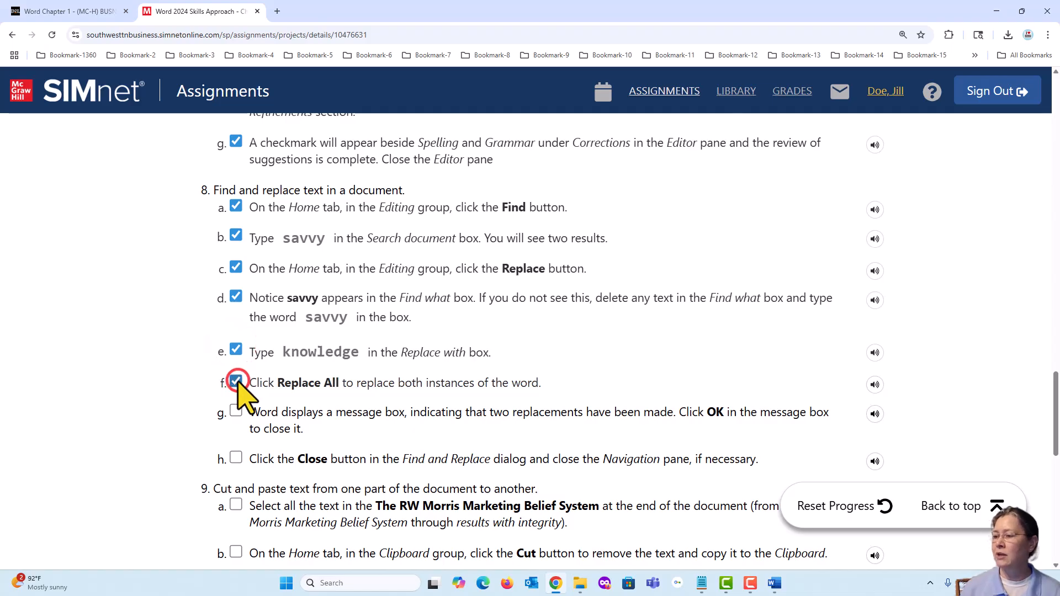
left_click(236, 412)
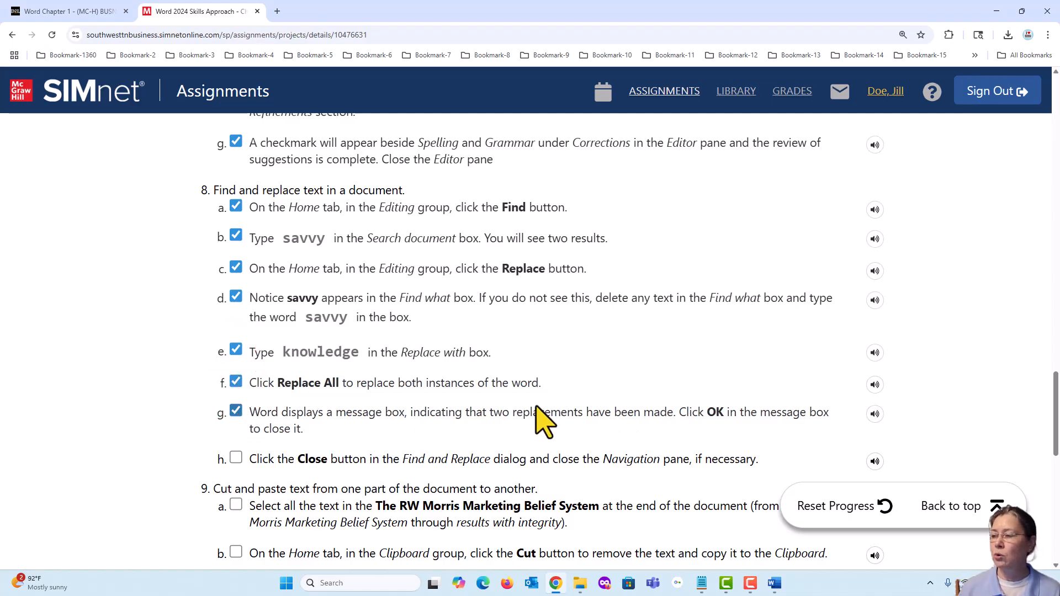
scroll(530, 420, "down", 2)
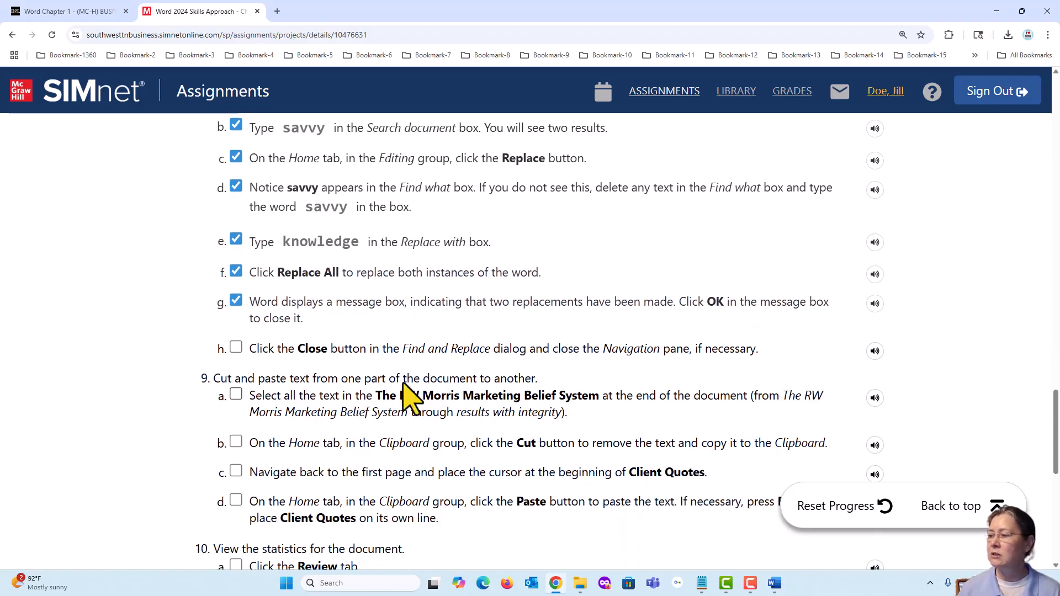
left_click(236, 348)
scroll(305, 334, "down", 2)
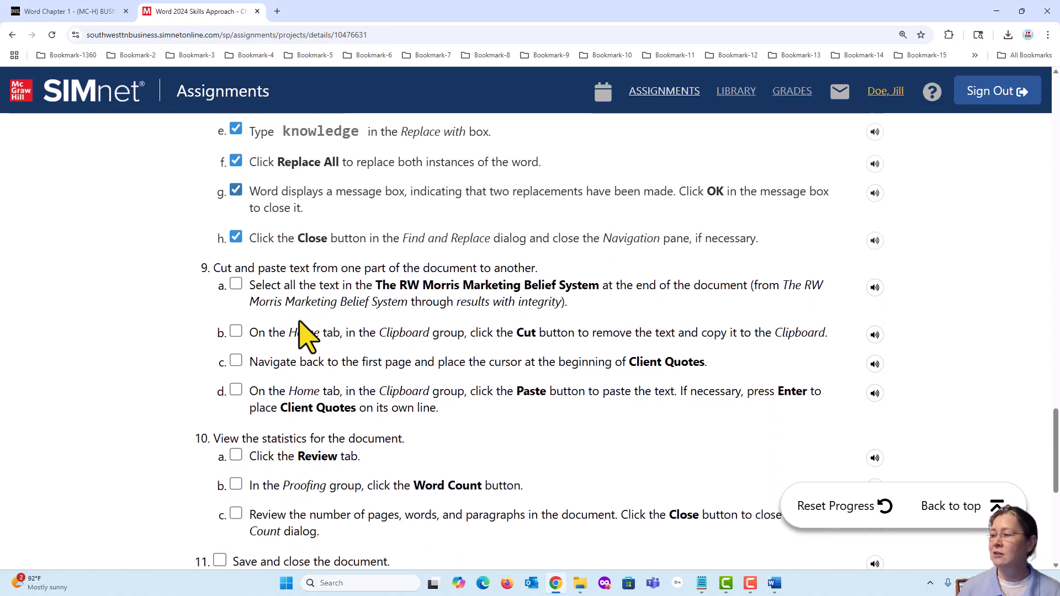
scroll(305, 334, "down", 2)
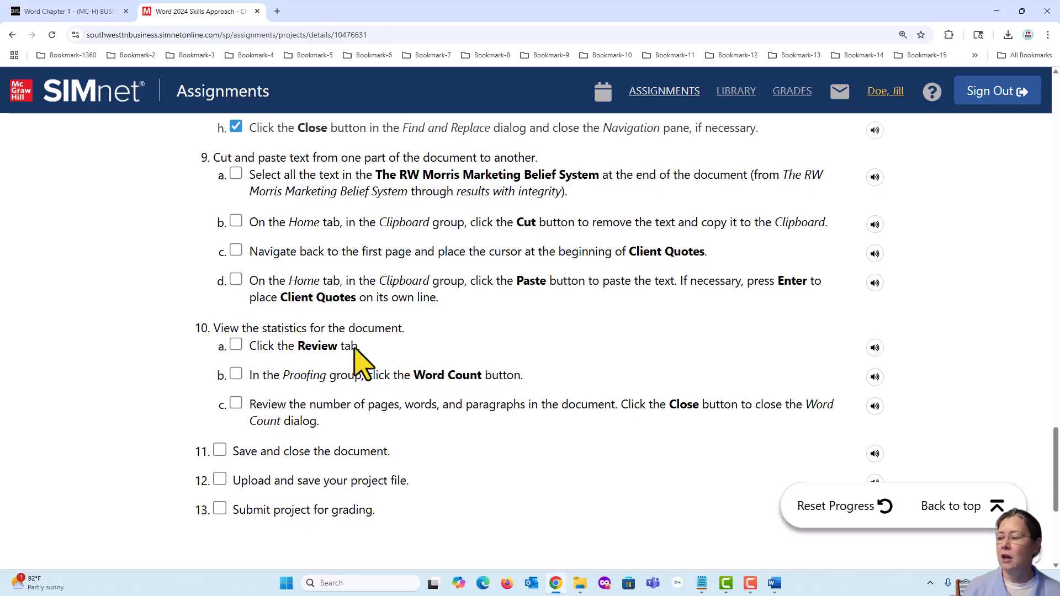
Return to Word and select the text from "The RW Morris Marketing Belief System" through "Success—Results with integrity", then clear the selection
left_click(553, 583)
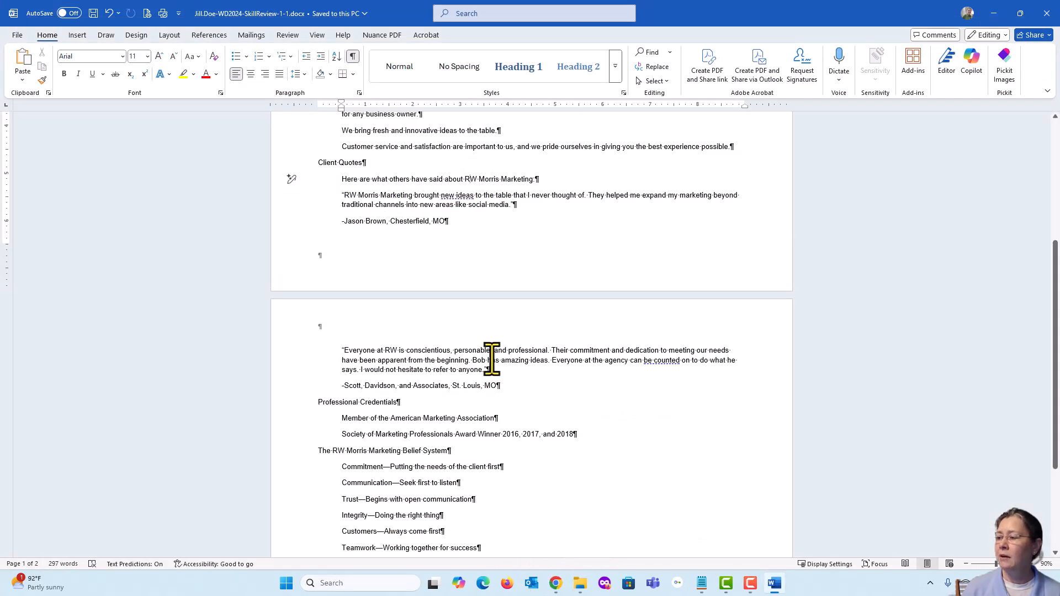
scroll(493, 363, "down", 1)
scroll(493, 363, "down", 5)
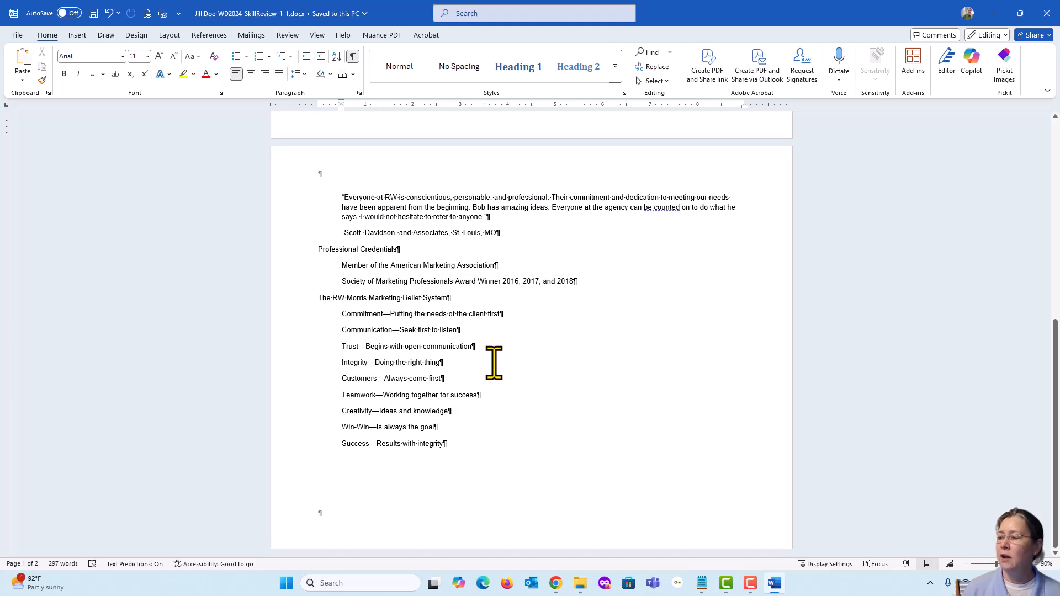
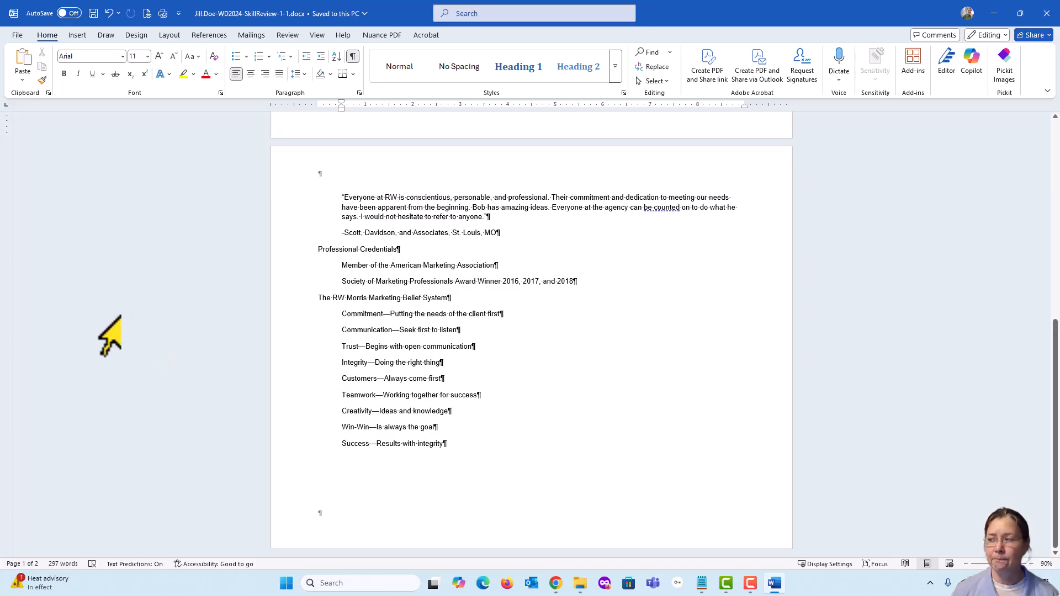
left_click_drag(291, 299, 318, 461)
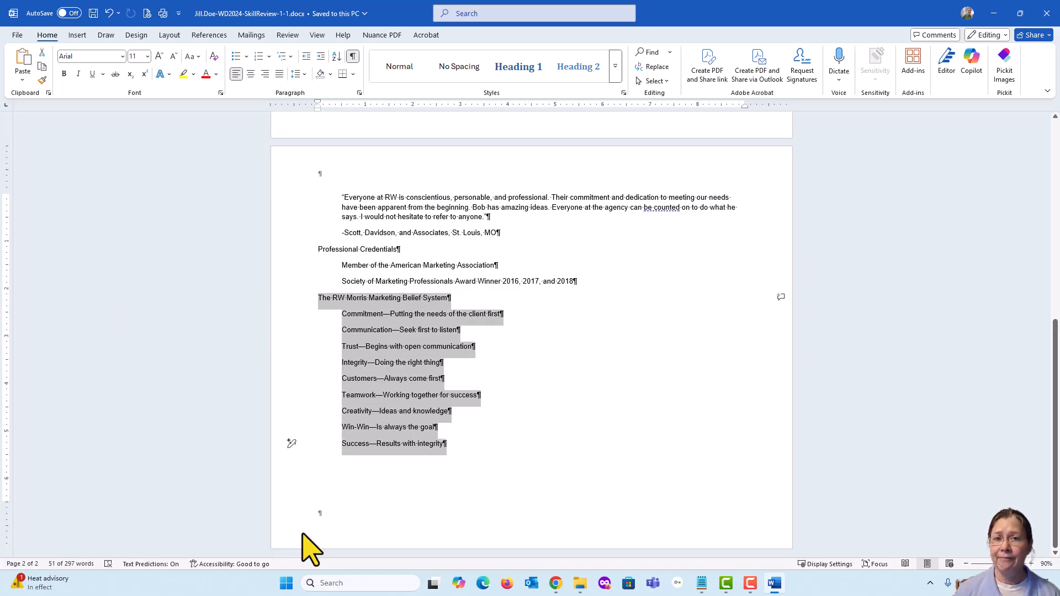
left_click(392, 411)
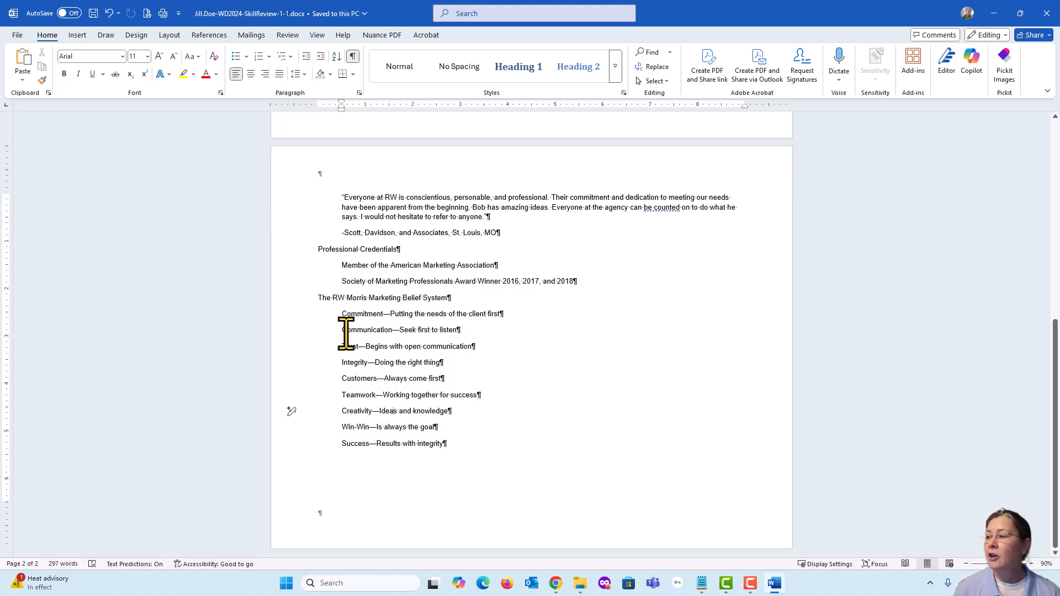
Select "RW" and "Morris" in the Belief System heading, then the whole heading, and the quote paragraph beginning "Everyone at RW"
double_click(338, 299)
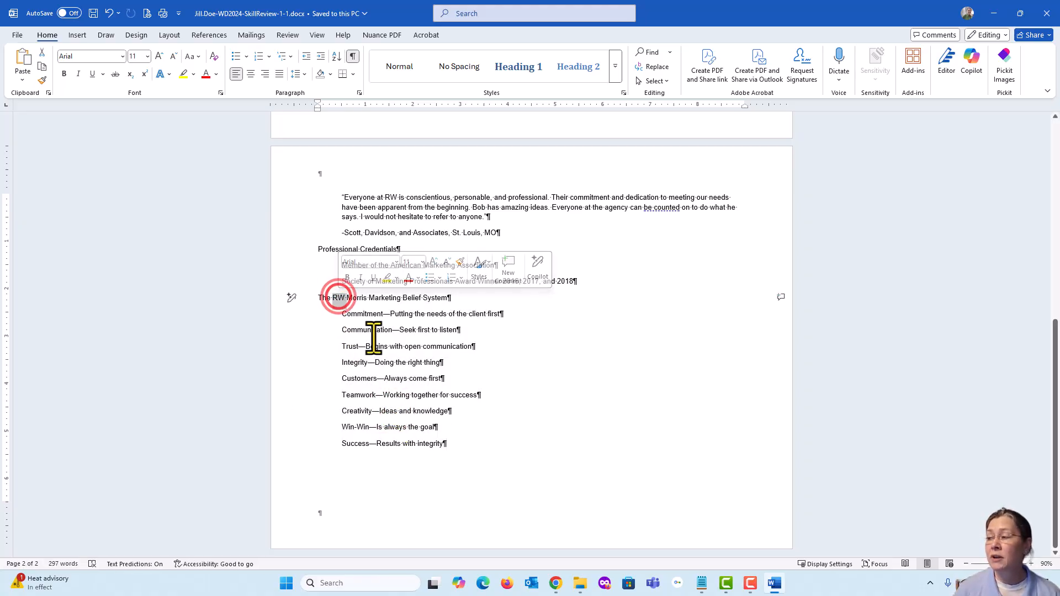
left_click(352, 298)
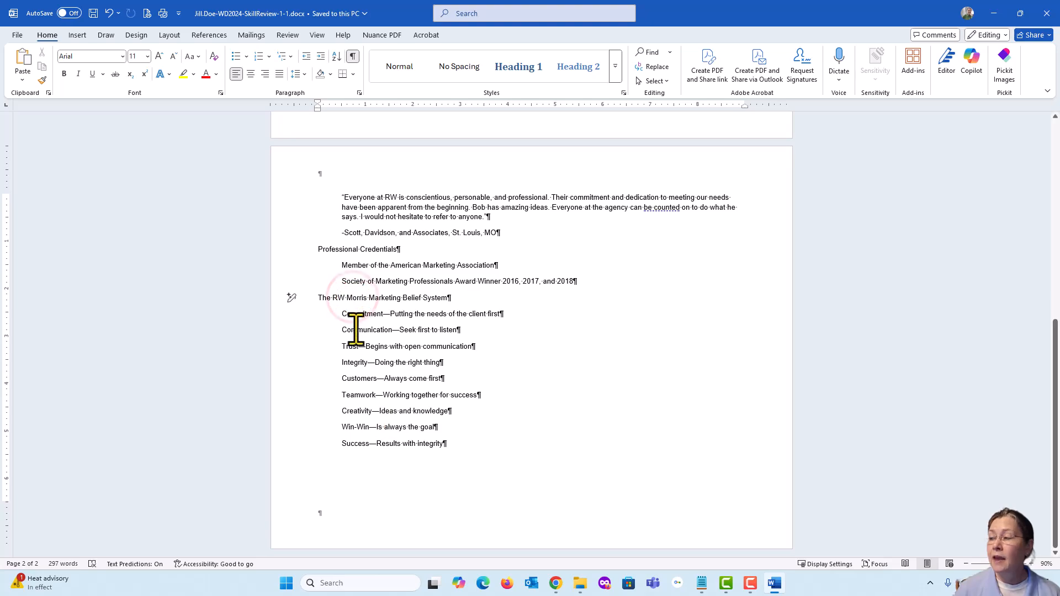
double_click(352, 298)
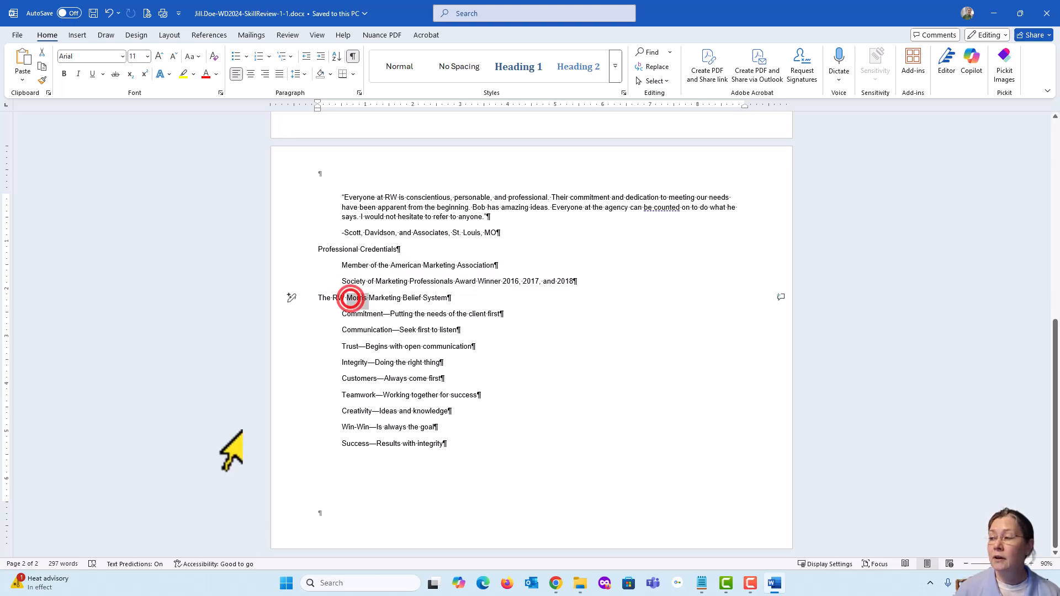
triple_click(359, 300)
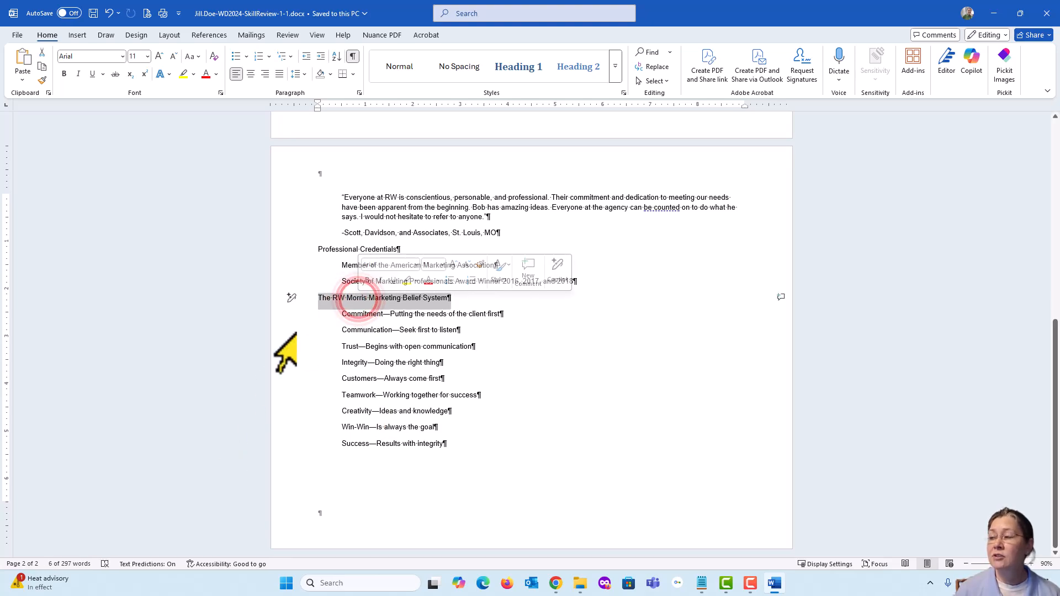
triple_click(409, 206)
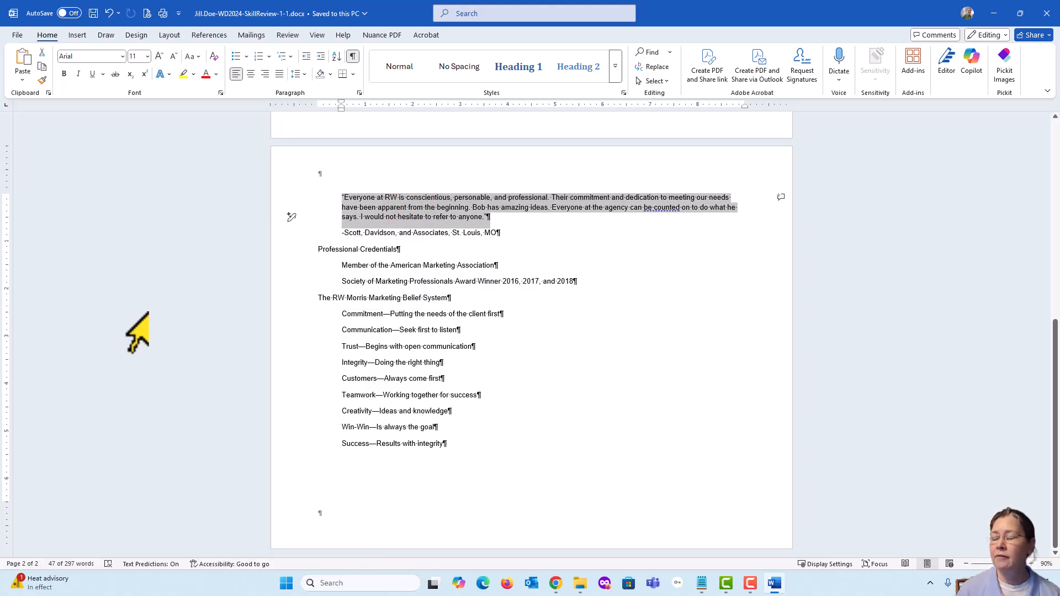
Place the cursor inside "Morris" in the Belief System heading and extend the selection character by character forward into "Marketing"
left_click(351, 299)
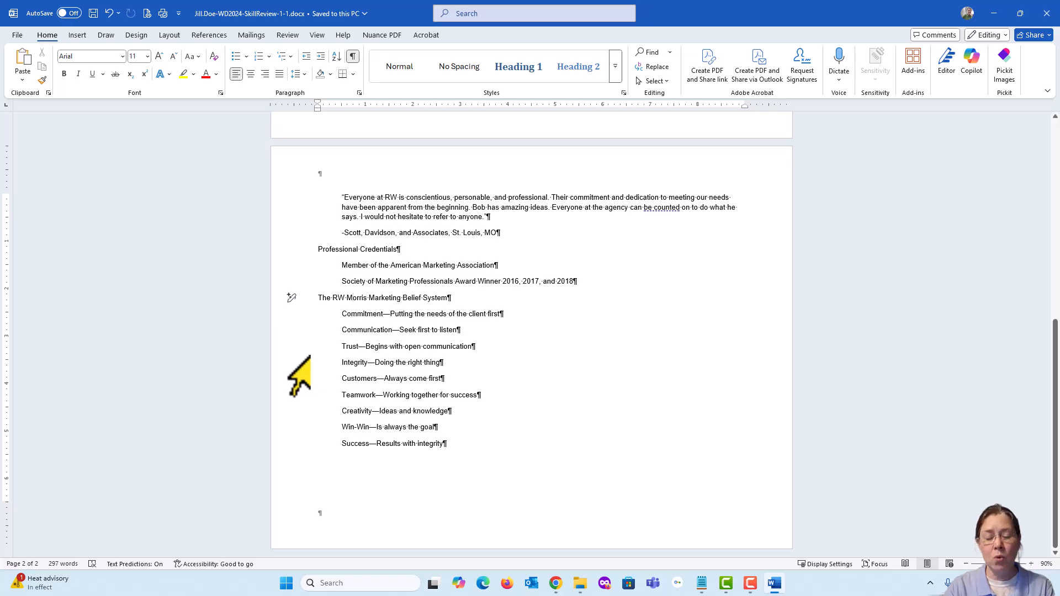
key("shift+Right")
key("shift+Right")
key("shift+Right")
key("shift+Right")
key("shift+Right")
key("shift+Right")
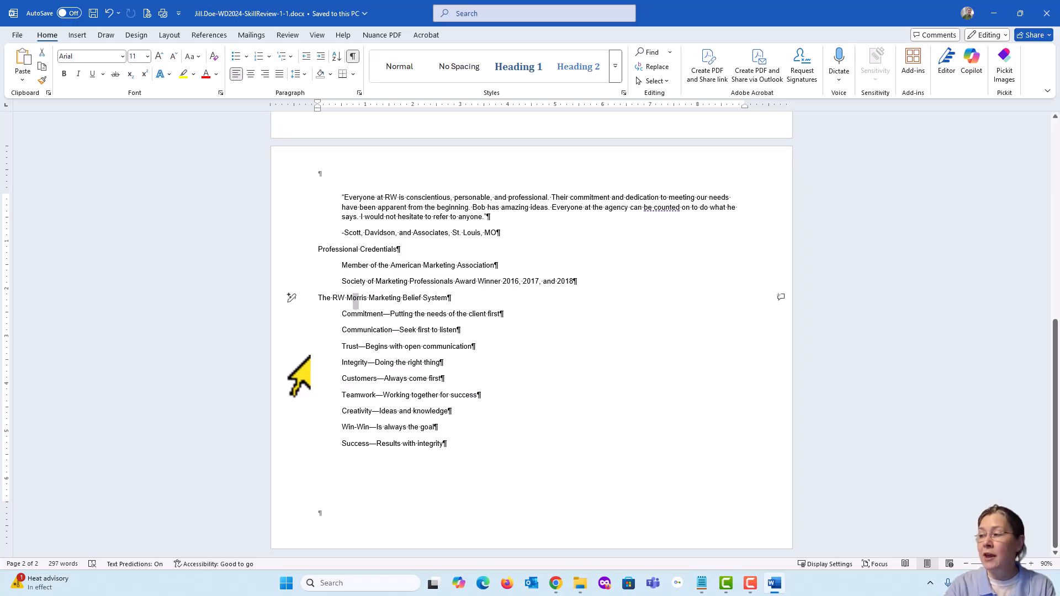
key("shift+Right")
key("shift+Right")
key("shift+Right")
key("shift+Right")
key("shift+Right")
key("shift+Right")
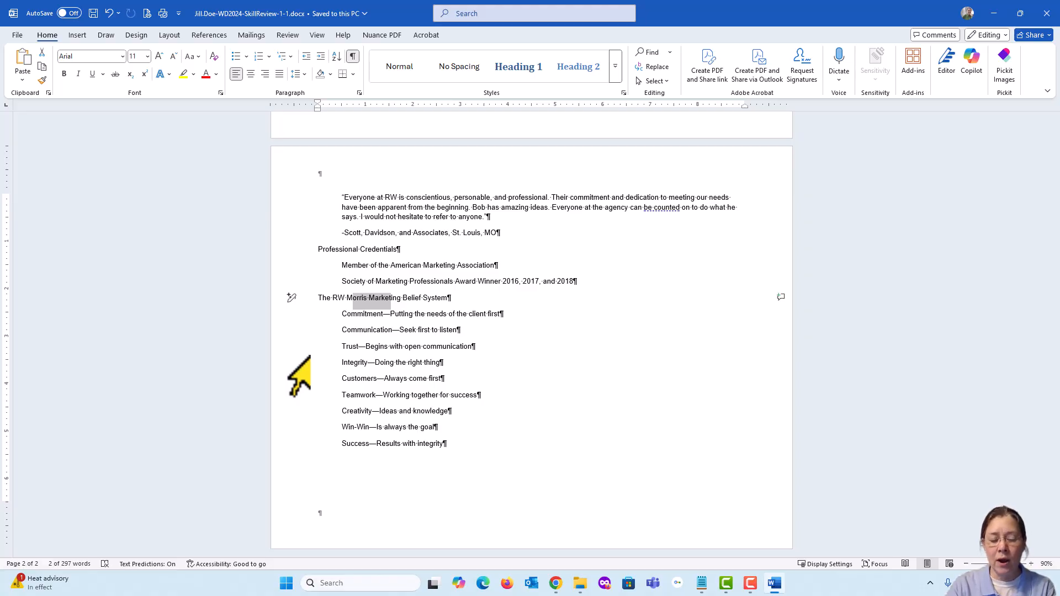
key("shift+Right")
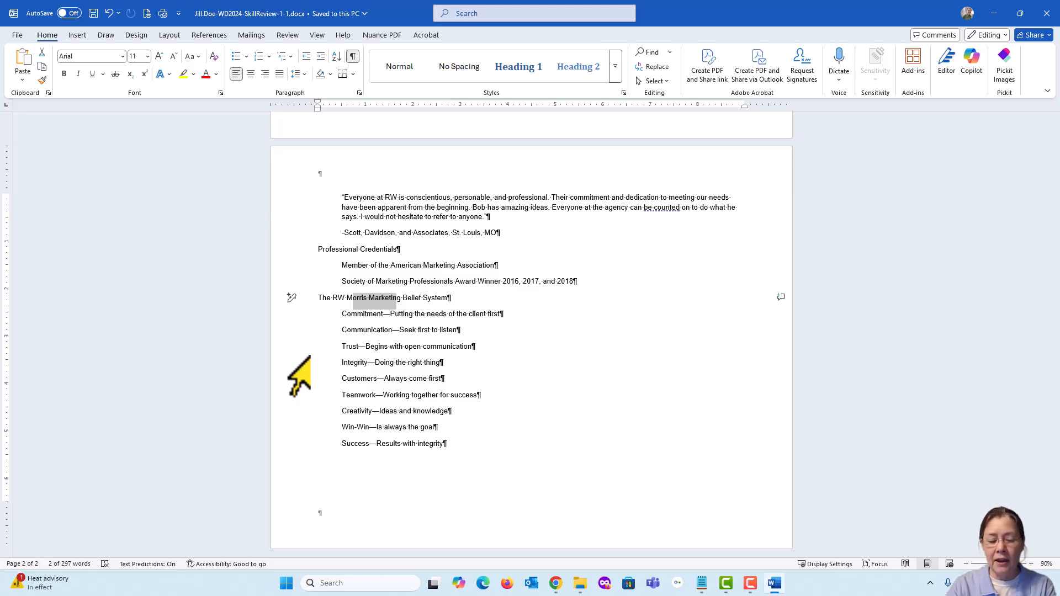
Shrink the heading selection character by character, extend it backward to just after the "T" of "The", and clear it
key("shift+Left")
key("shift+Left")
key("shift+Left")
key("shift+Left")
key("shift+Left")
key("shift+Left")
key("shift+Left")
key("shift+Left")
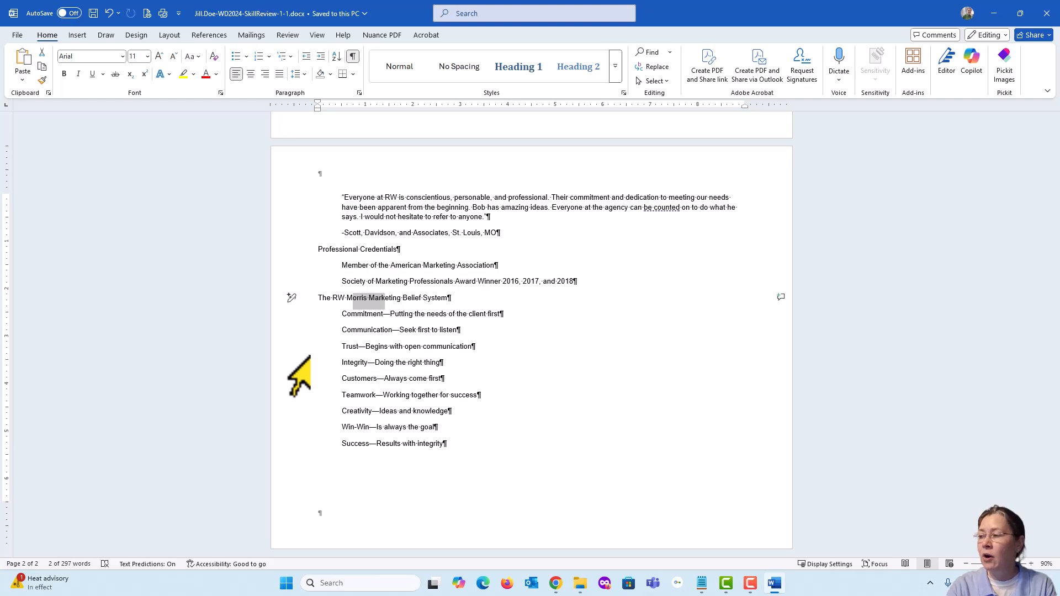
key("shift+Left")
key("shift+Left")
key("shift+Left")
key("shift+Left")
key("shift+Left")
key("shift+Left")
key("shift+Left")
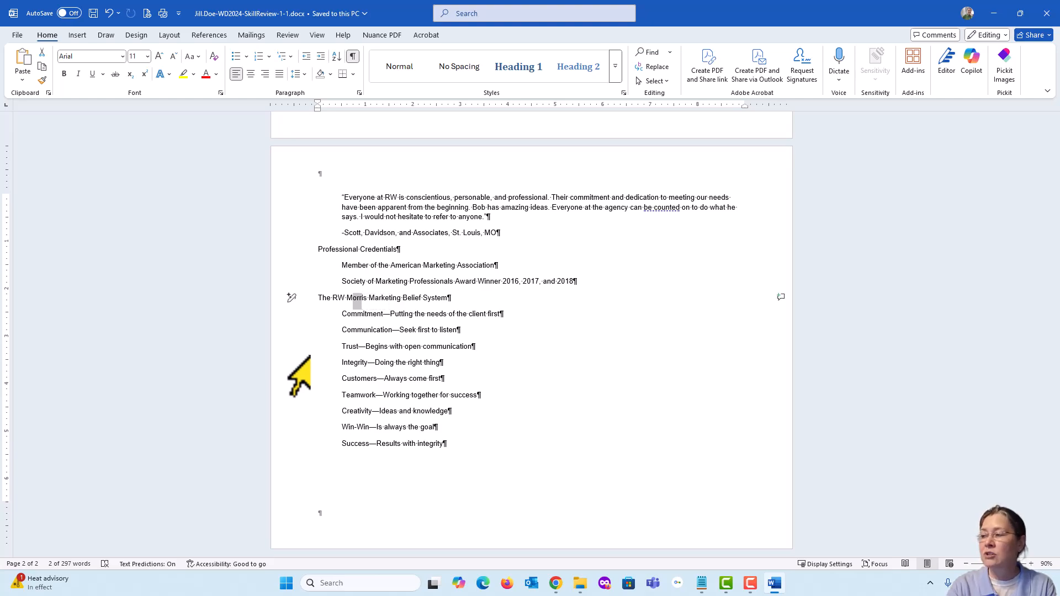
key("shift+Left")
key("shift+Left")
key("shift+Left")
key("shift+Left")
key("shift+Left")
key("shift+Left")
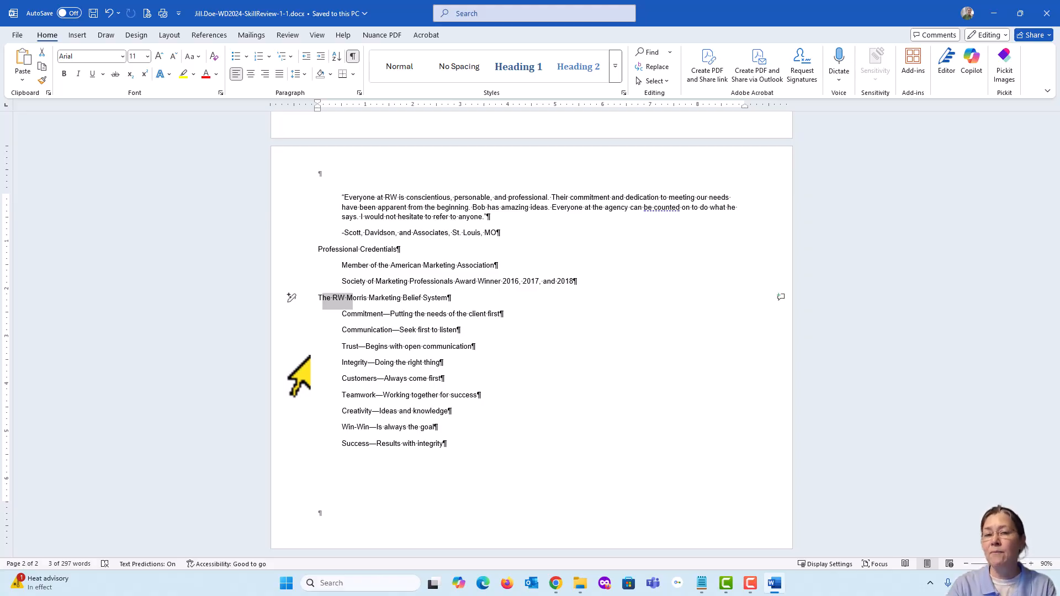
key("Left")
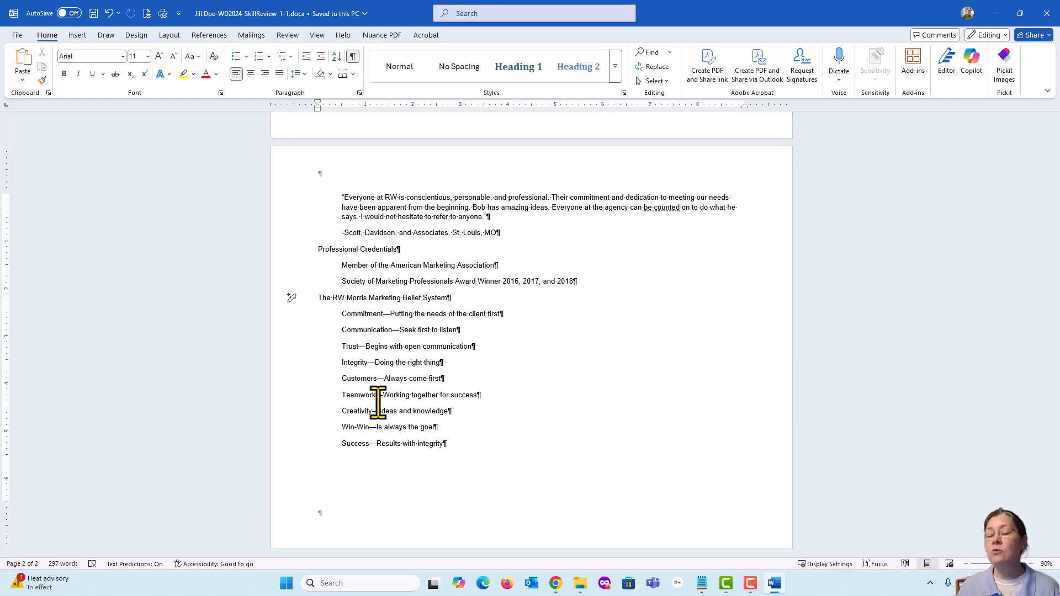
left_click(366, 331)
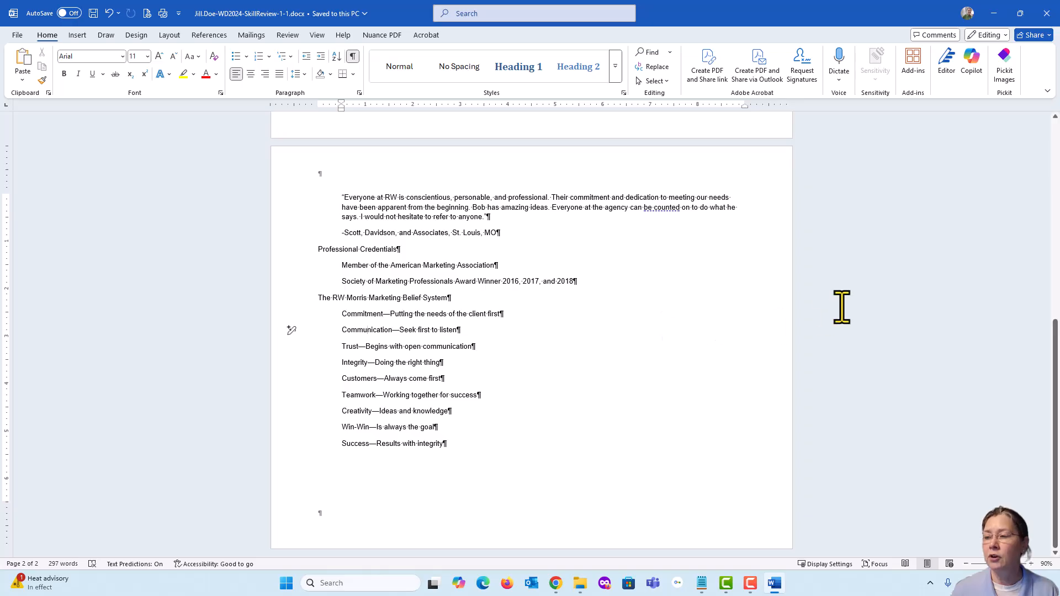
left_click(843, 257)
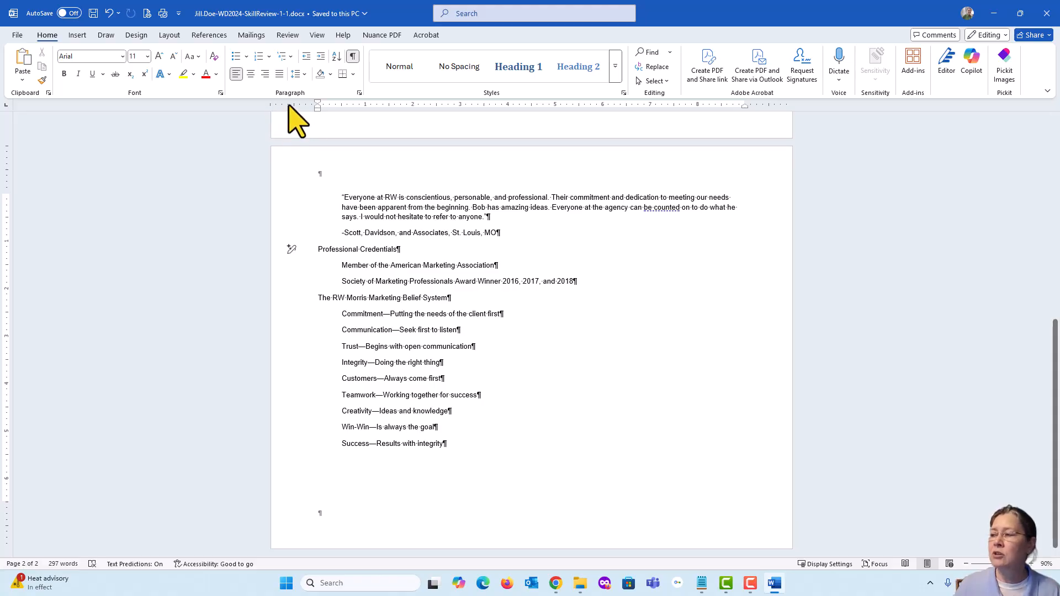
Hide the ruler and show it again
left_click(317, 37)
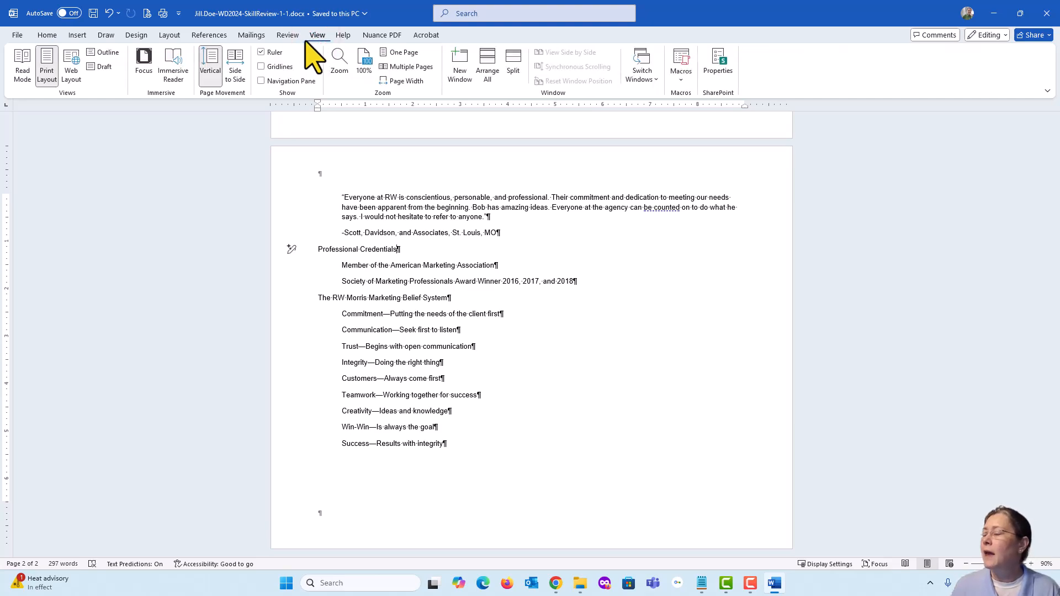
left_click(261, 53)
left_click(261, 52)
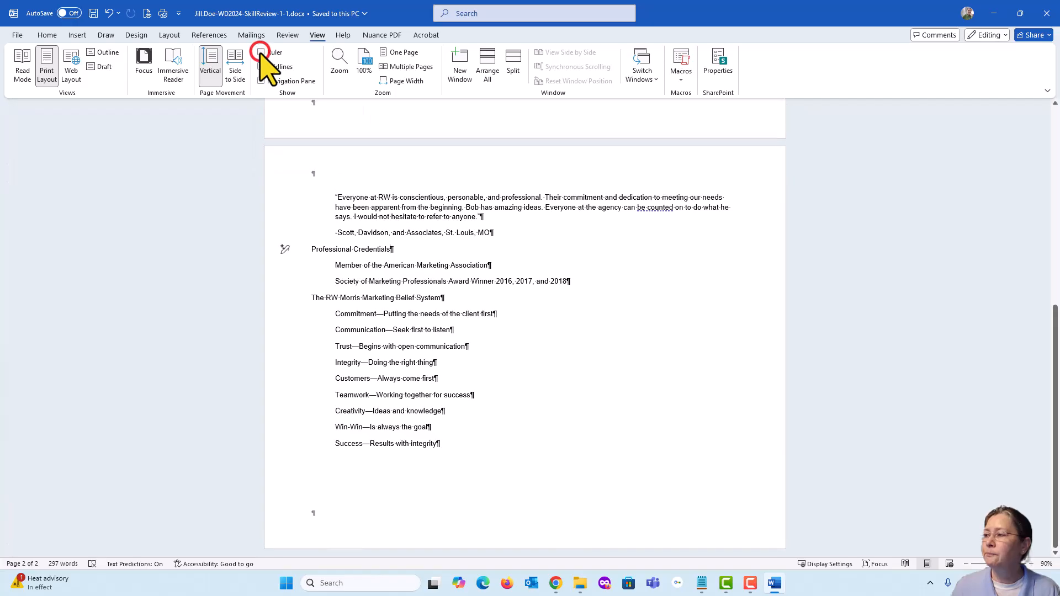
left_click(261, 53)
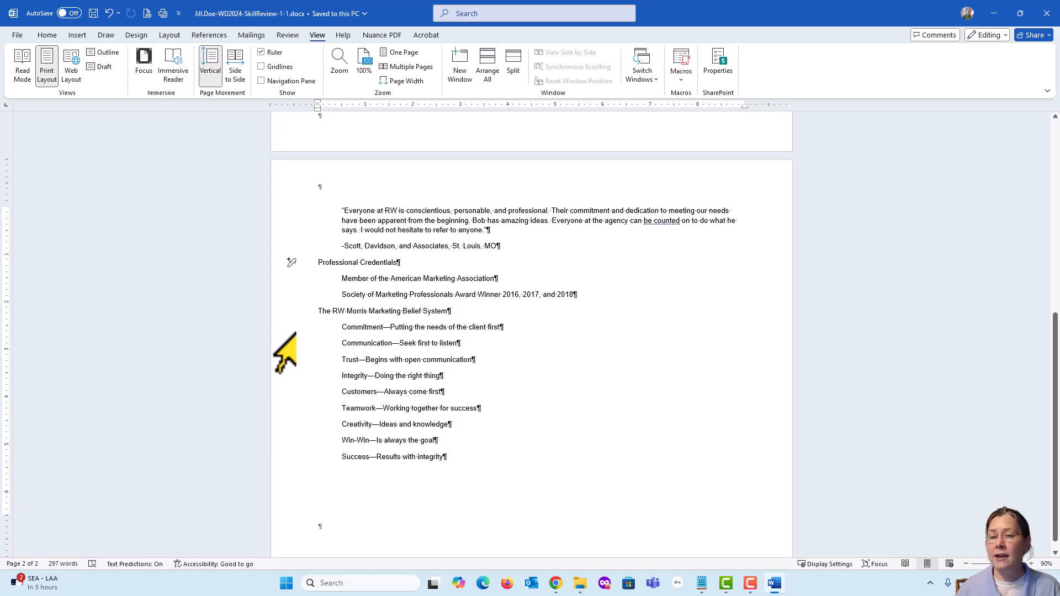
Select the Belief System heading line, the second line of the "Everyone at RW" quote and the Commitment line in turn, then clear the selection
left_click(297, 315)
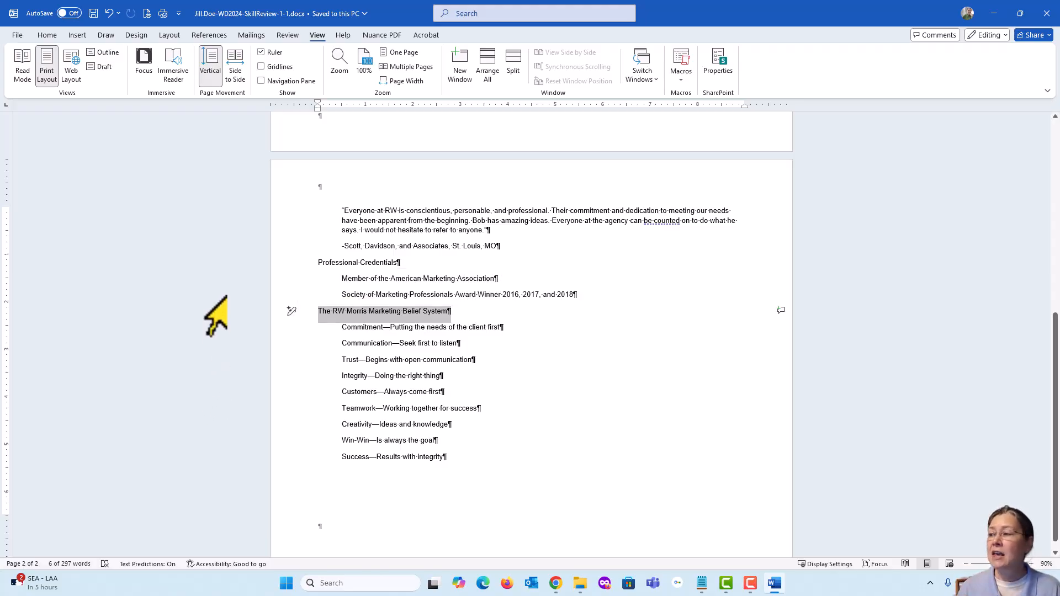
left_click(292, 221)
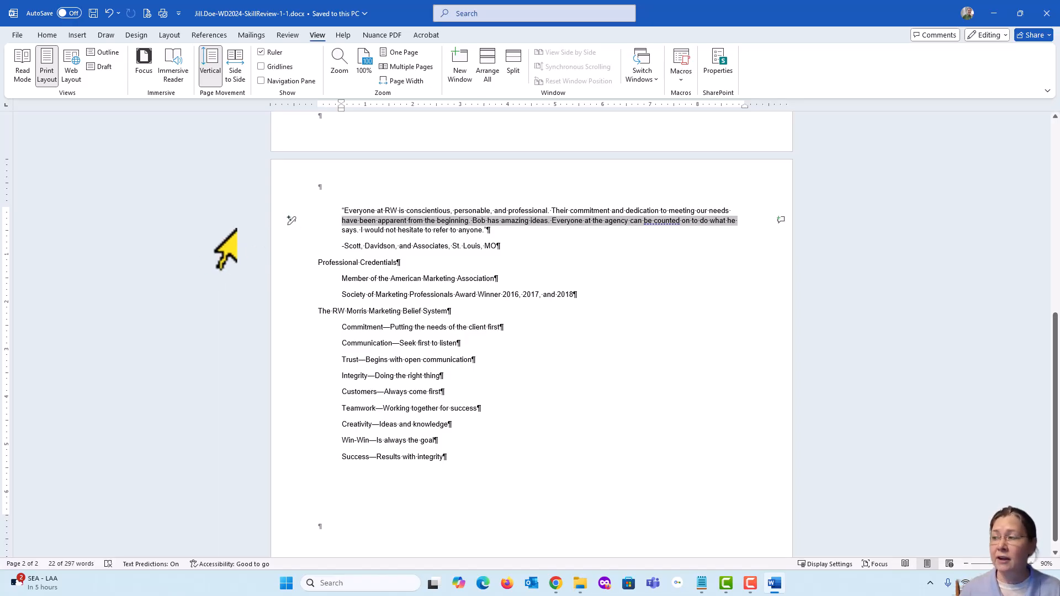
left_click(227, 327)
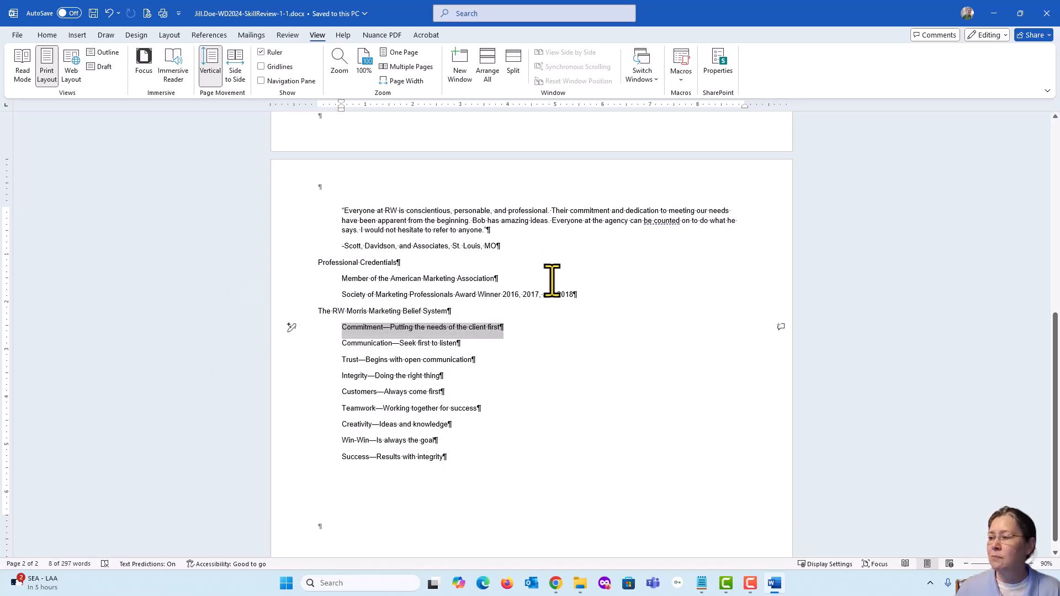
left_click(554, 263)
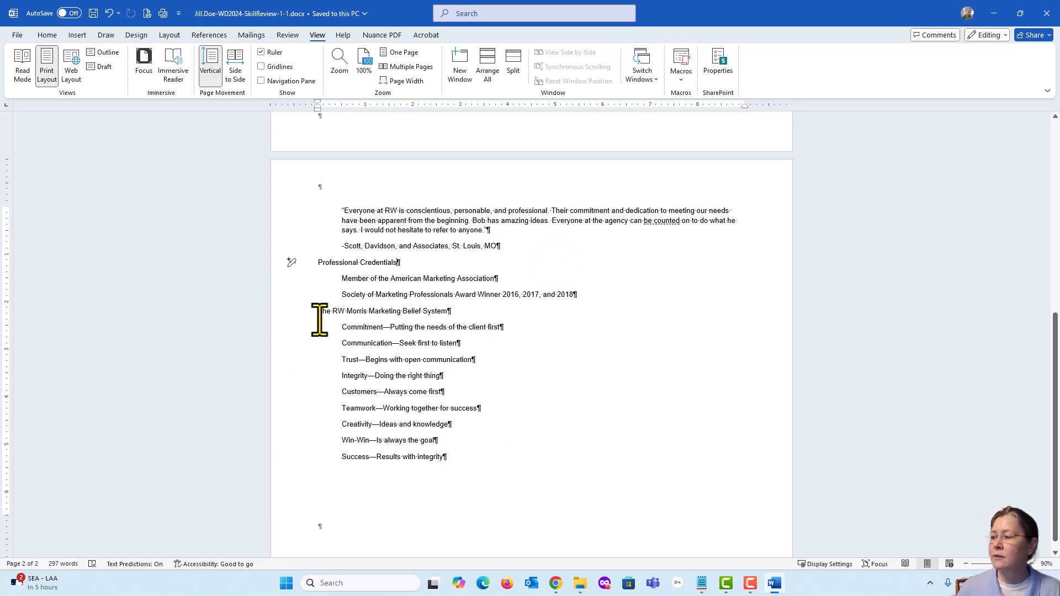
Practise selecting whole lines from the Belief System heading through "Success—Results with integrity", repeat the selection, and clear it
left_click(287, 311)
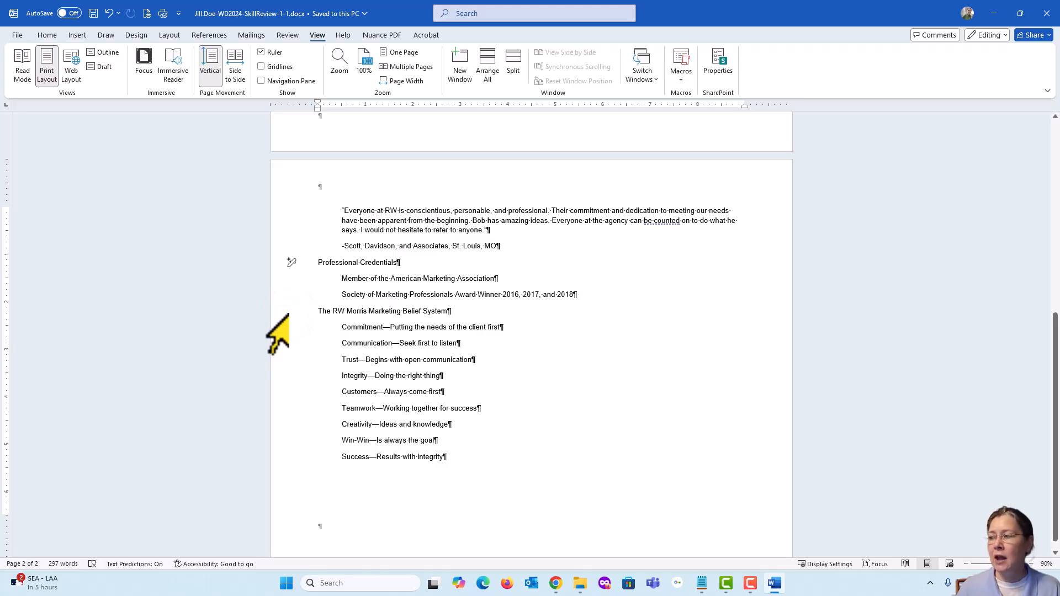
left_click_drag(291, 325, 308, 421)
left_click_drag(292, 424, 291, 456)
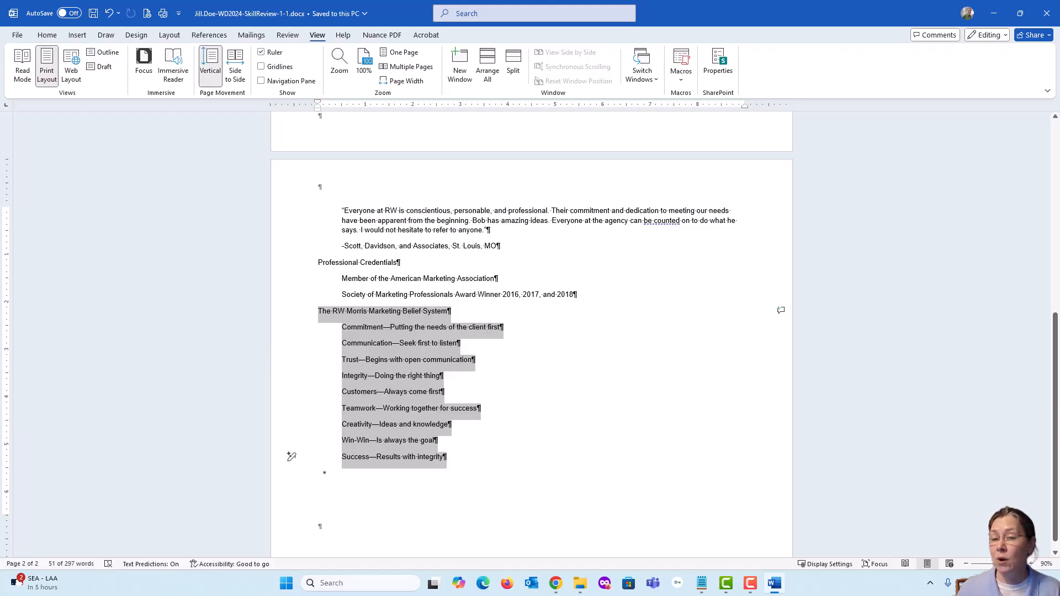
left_click(210, 364)
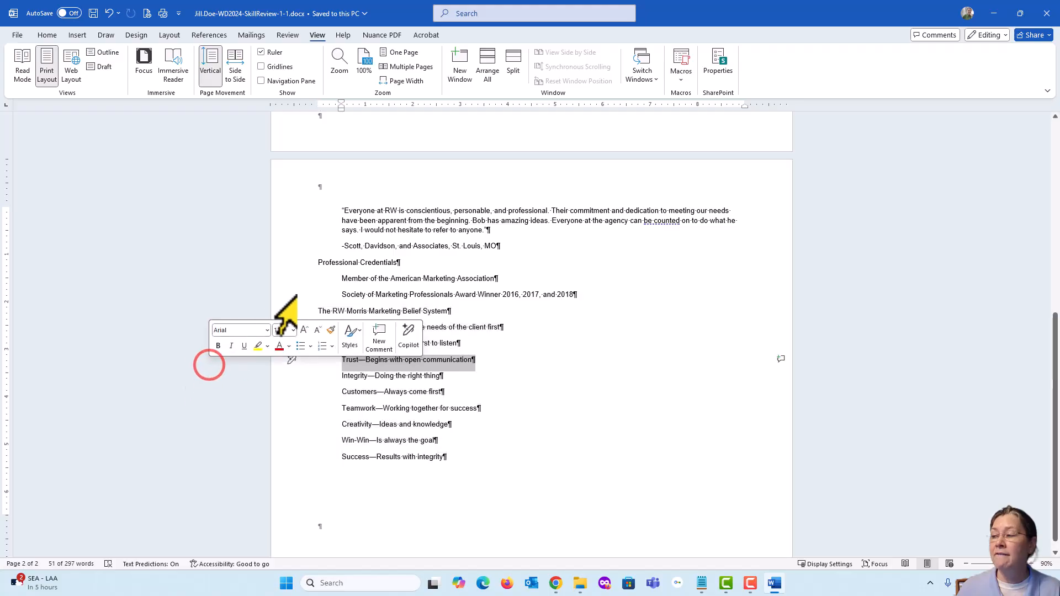
left_click_drag(291, 311, 291, 454)
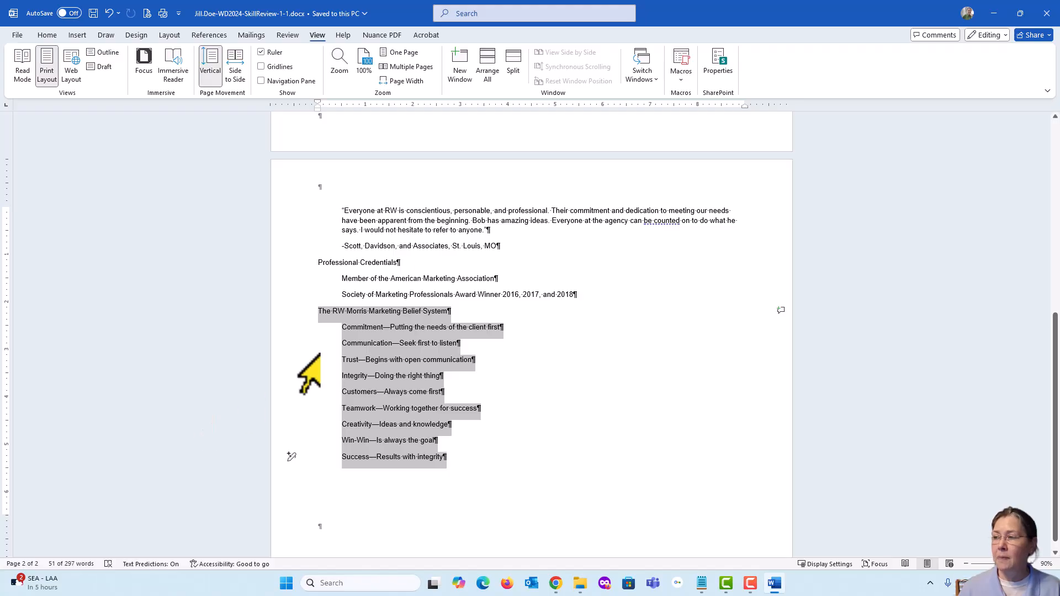
left_click(533, 216)
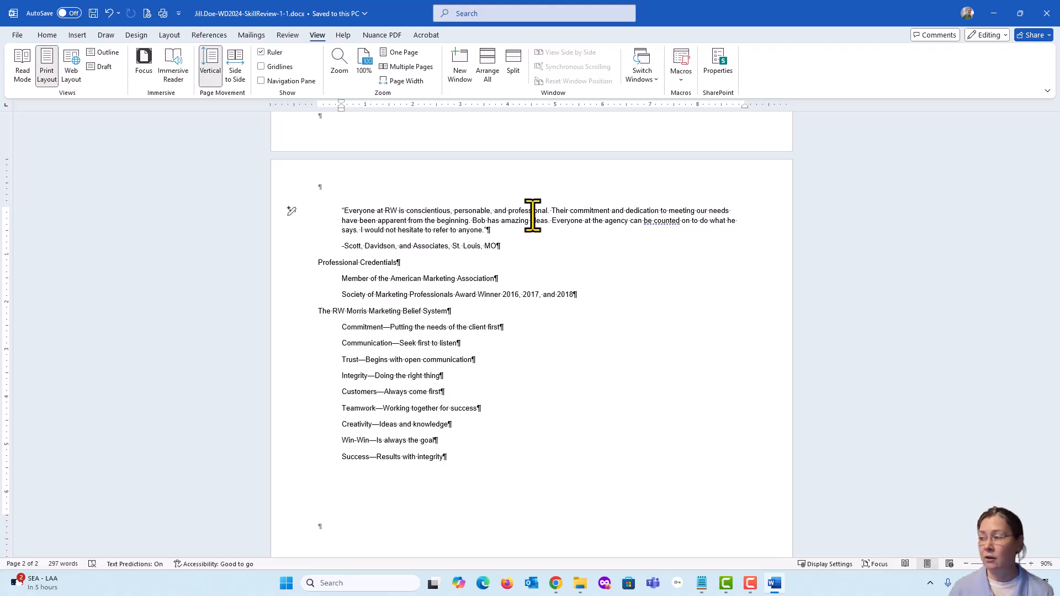
Select the complete Belief System section, from "The RW Morris Marketing Belief System" through "Success—Results with integrity"
left_click(315, 314)
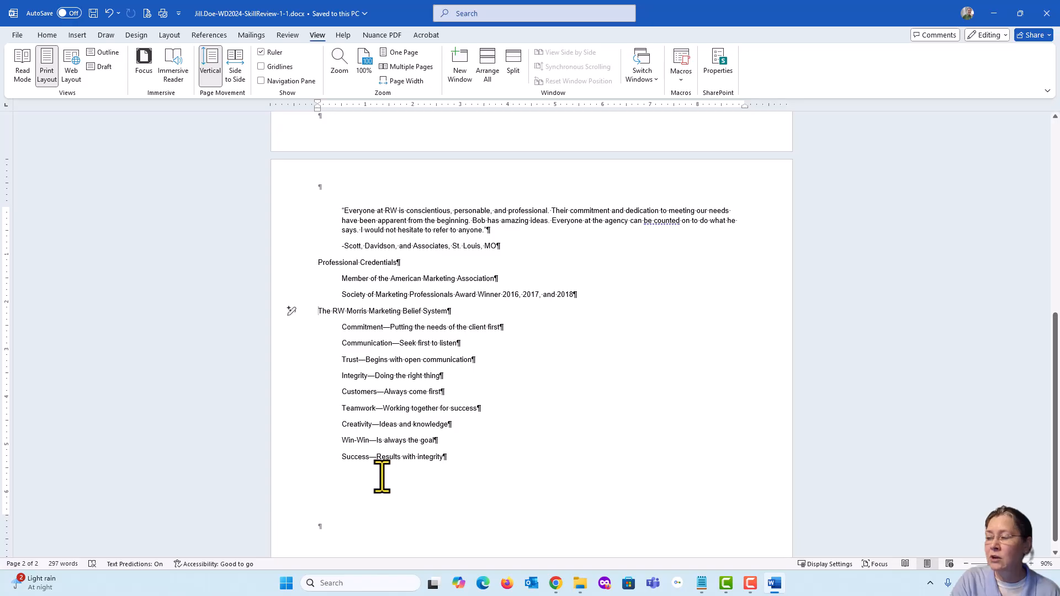
left_click(454, 457, "shift")
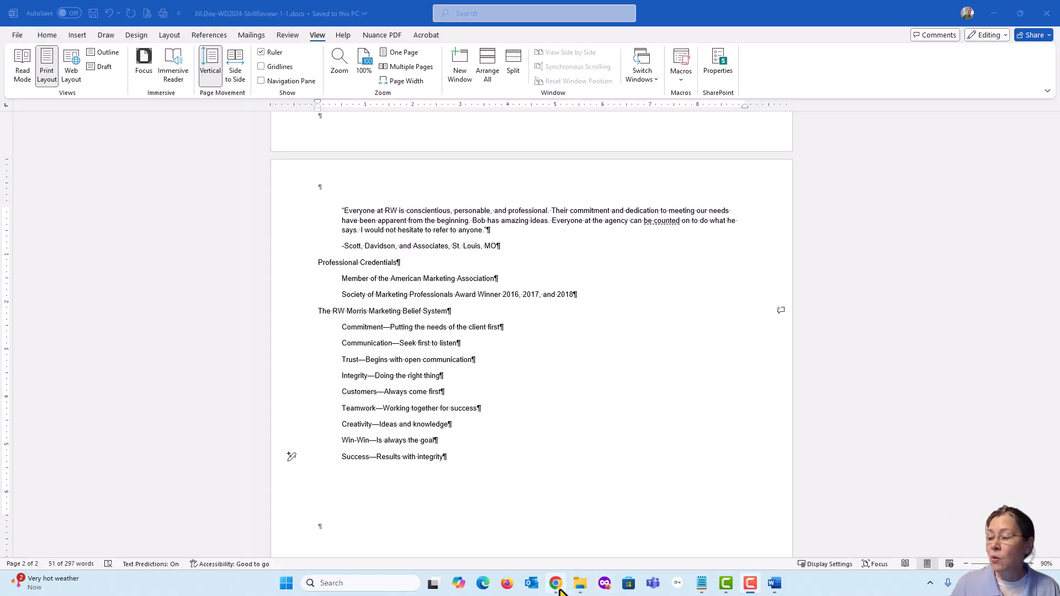
mouse_move(556, 588)
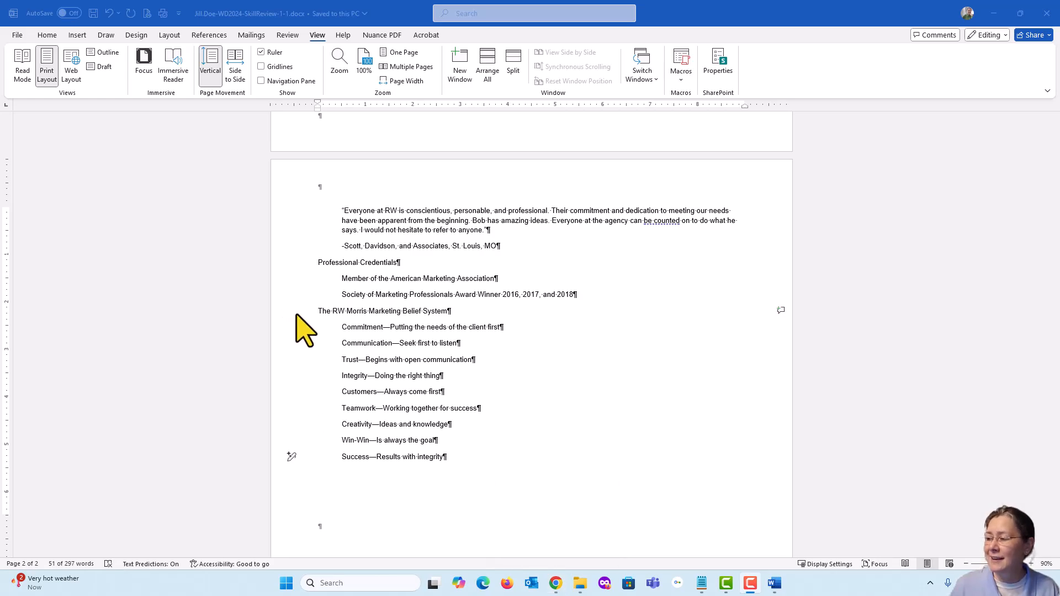
left_click_drag(296, 314, 301, 458)
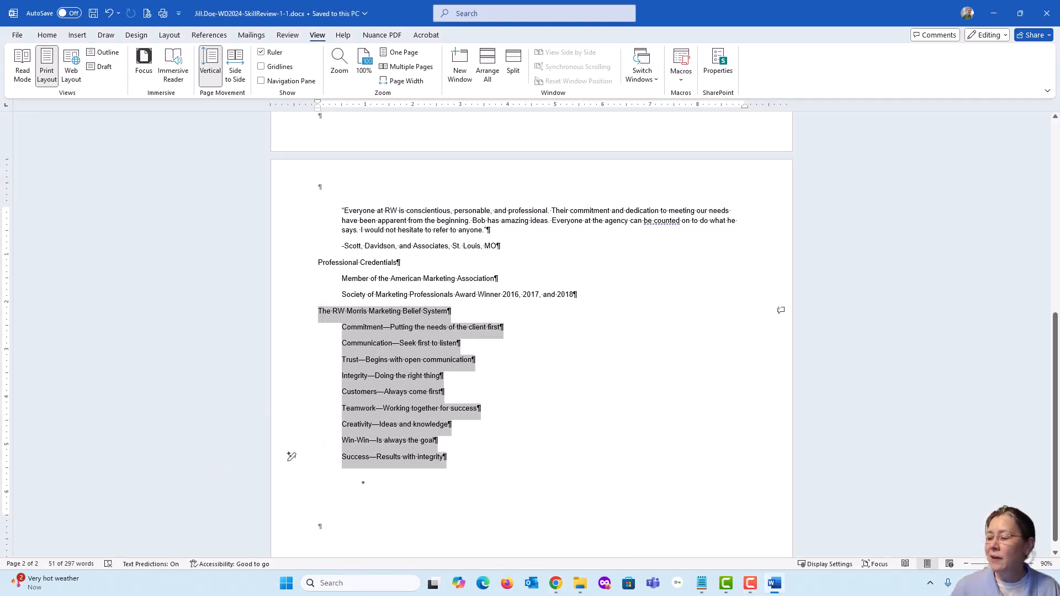
Switch to the SIMnet instructions in Chrome, mark step 9a as done, and return to Word
left_click(557, 585)
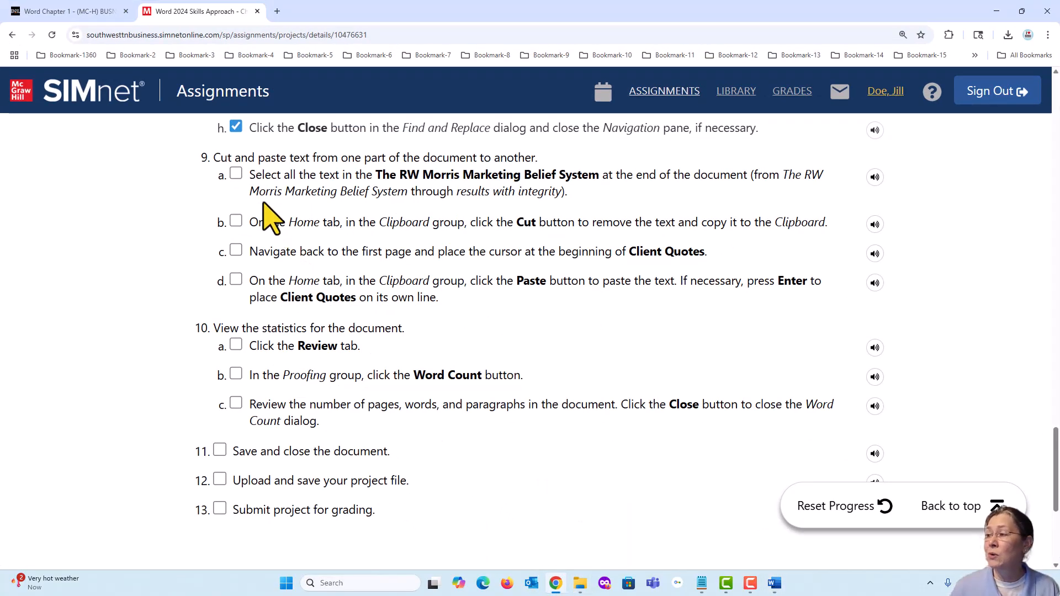
left_click(236, 174)
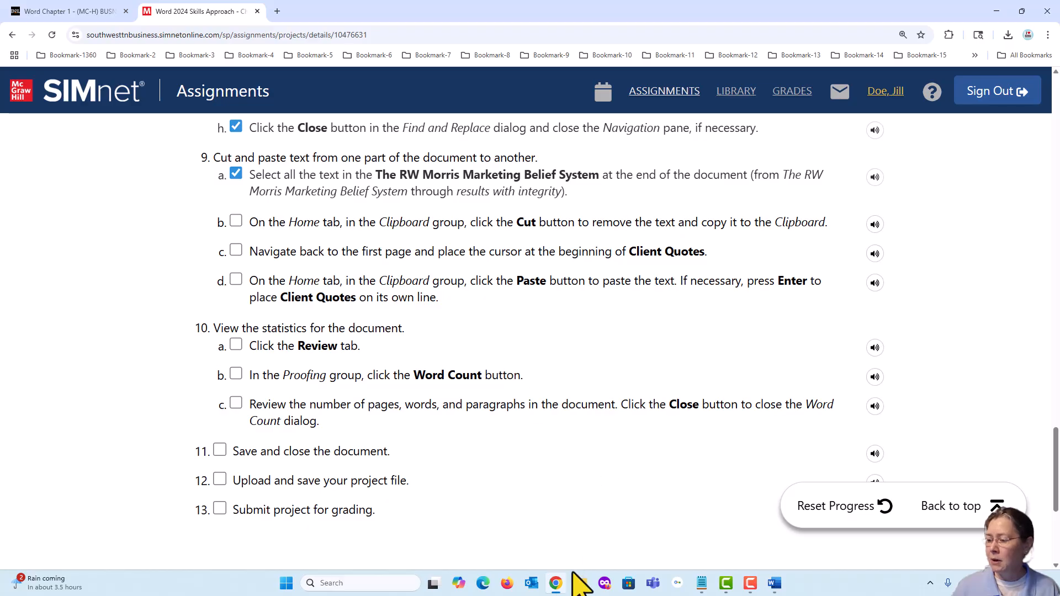
mouse_move(555, 581)
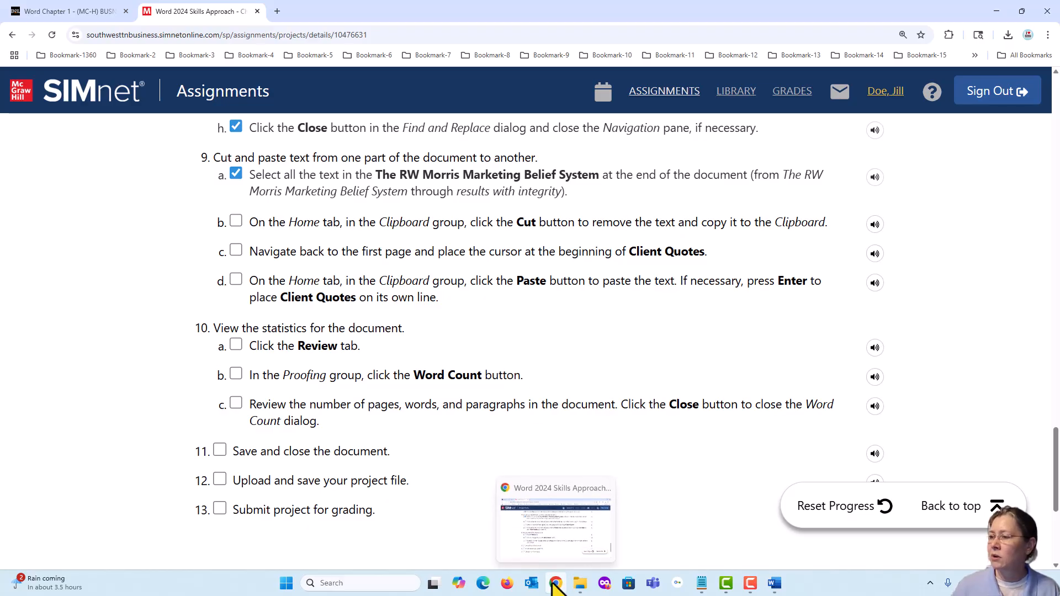
left_click(556, 583)
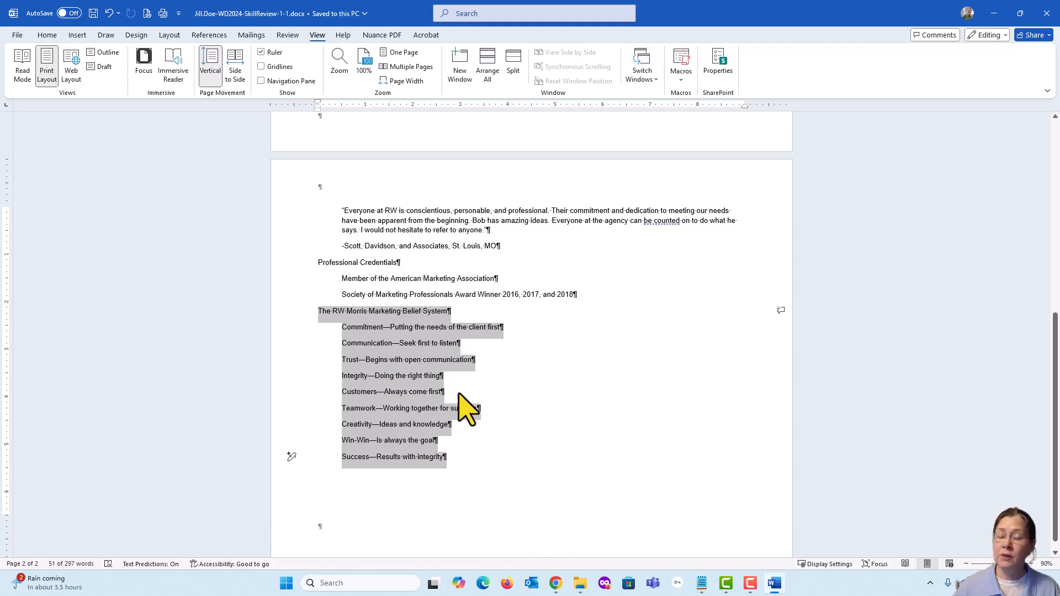
Cut the selected Belief System section and place the cursor at the beginning of "Client Quotes" on the first page
left_click(48, 37)
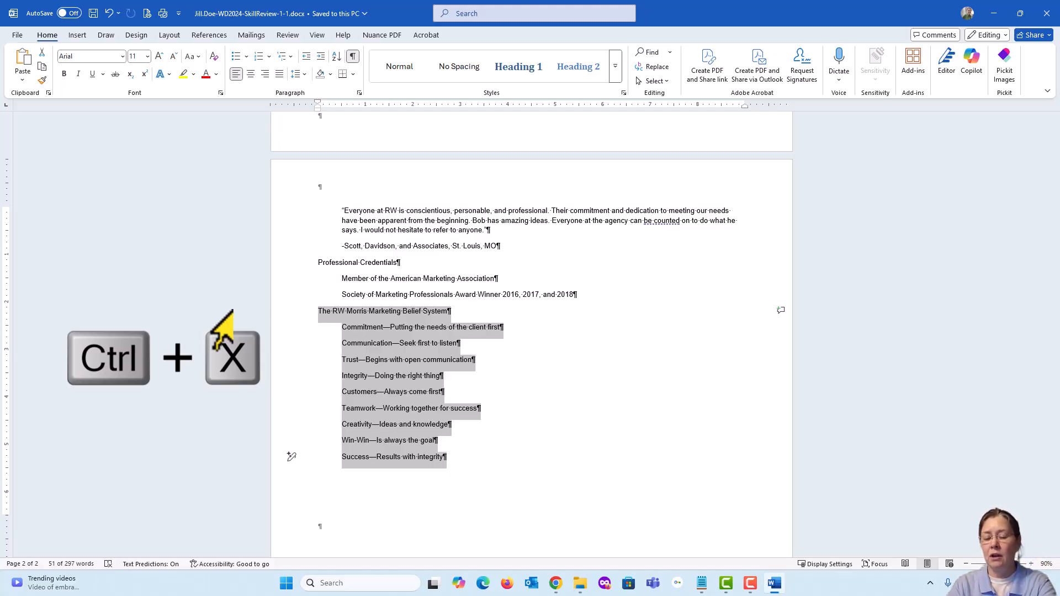
key("ctrl+x")
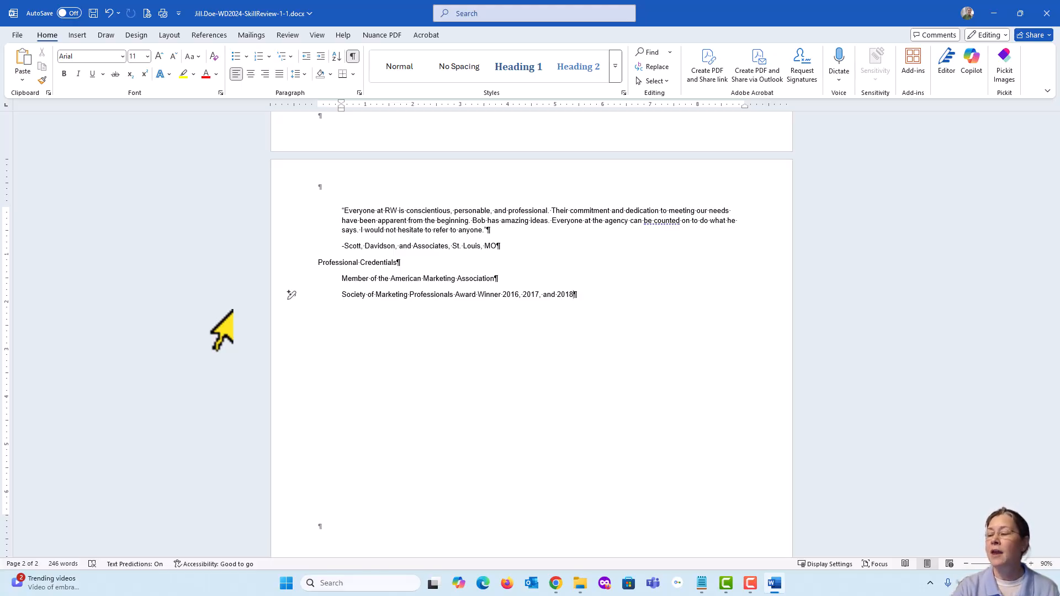
scroll(395, 317, "up", 5)
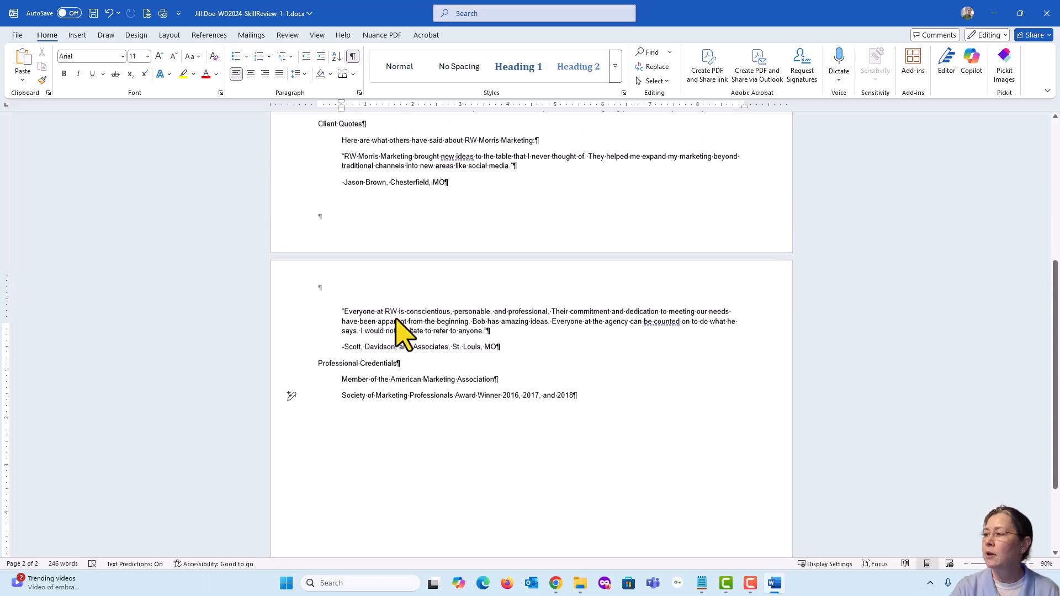
scroll(395, 319, "up", 1)
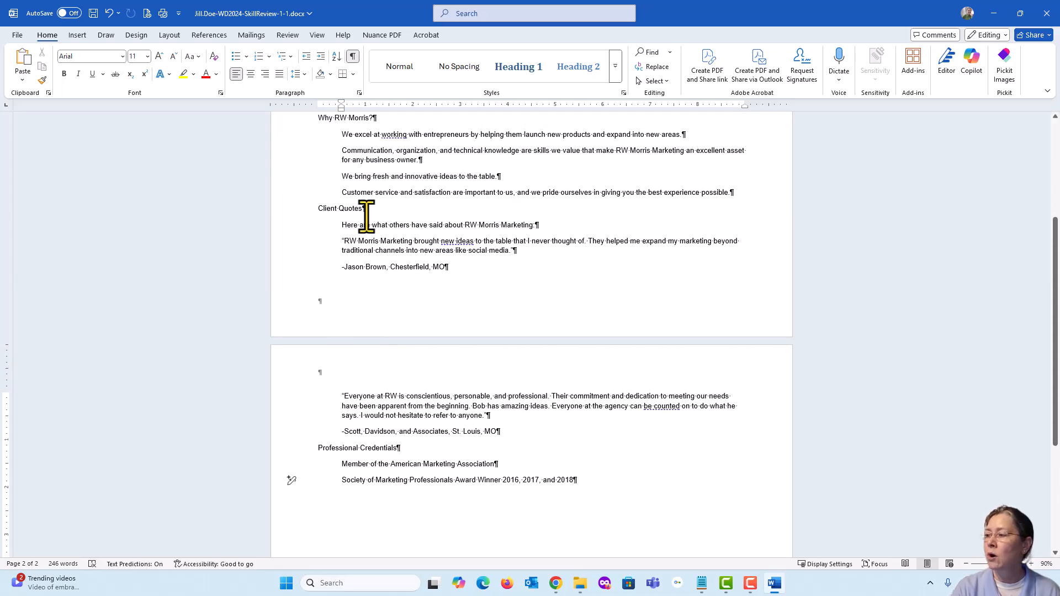
left_click(310, 211)
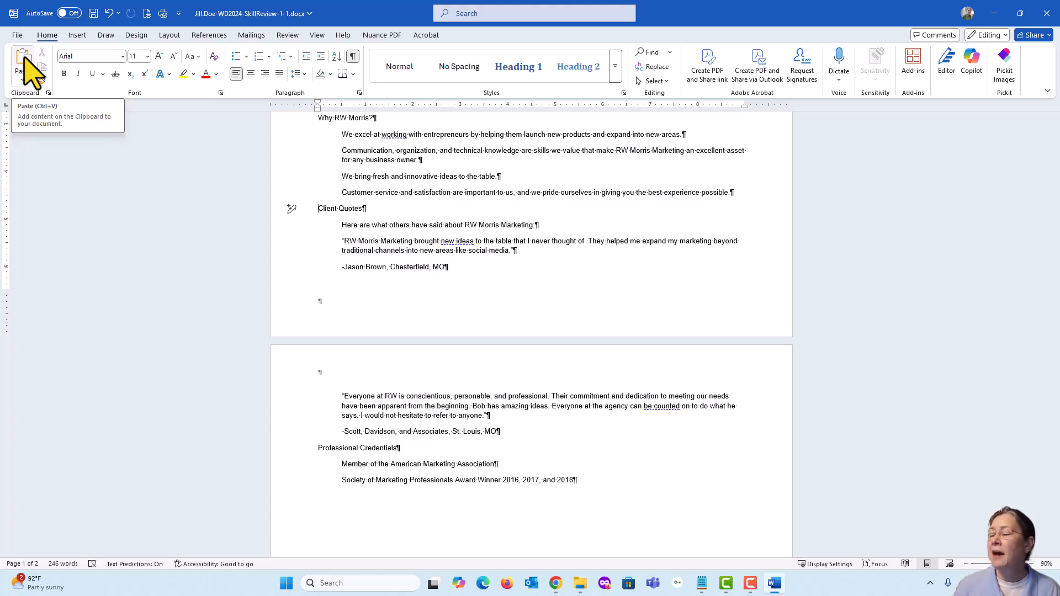
left_click(23, 78)
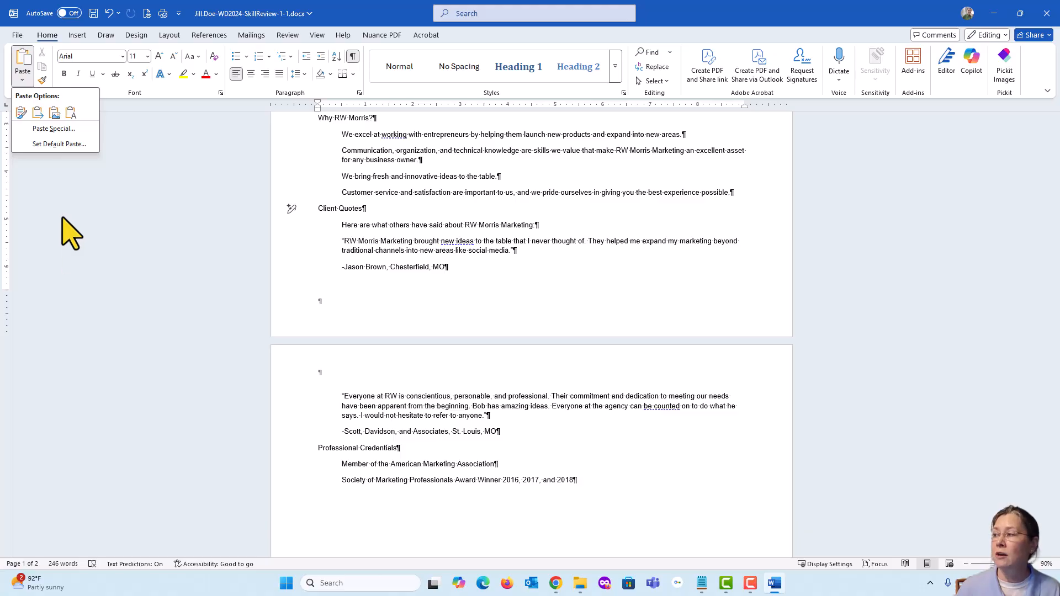
left_click(53, 199)
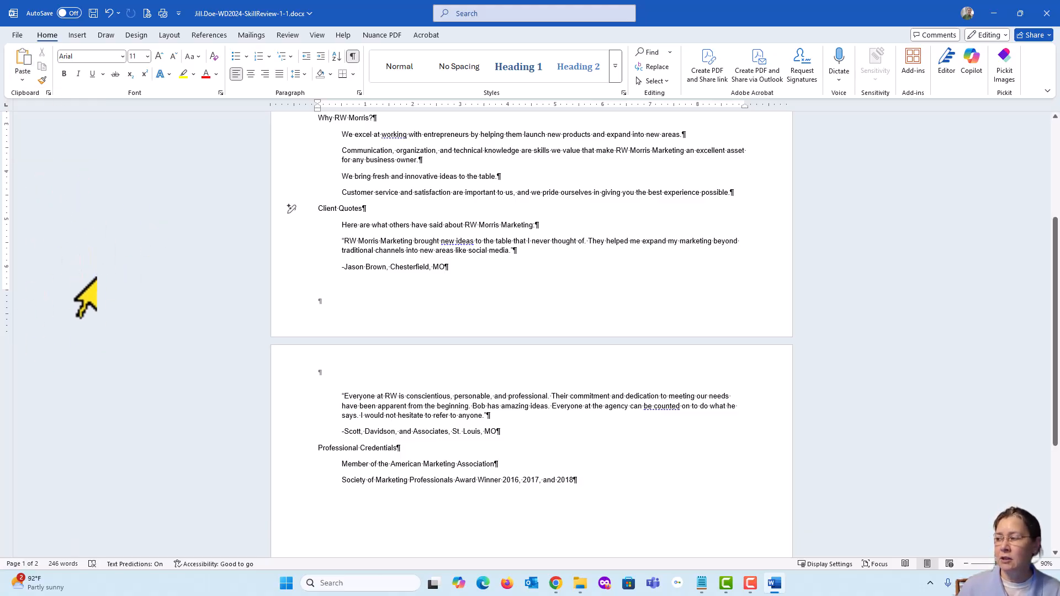
left_click(114, 254)
left_click(99, 278)
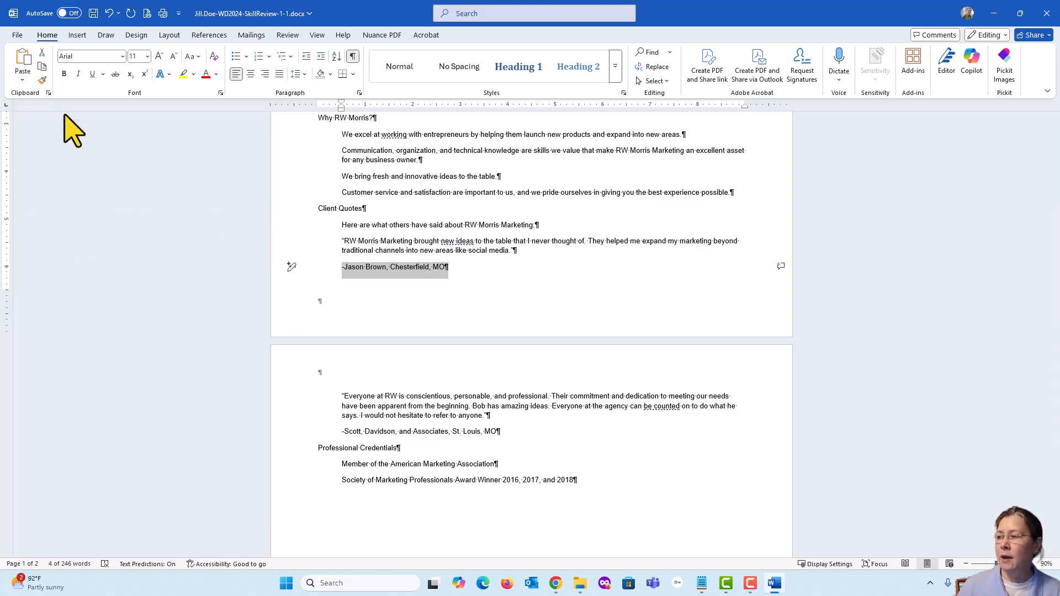
Paste the cut Belief System section directly before the "Client Quotes" heading, keeping the heading on its own line
left_click(314, 209)
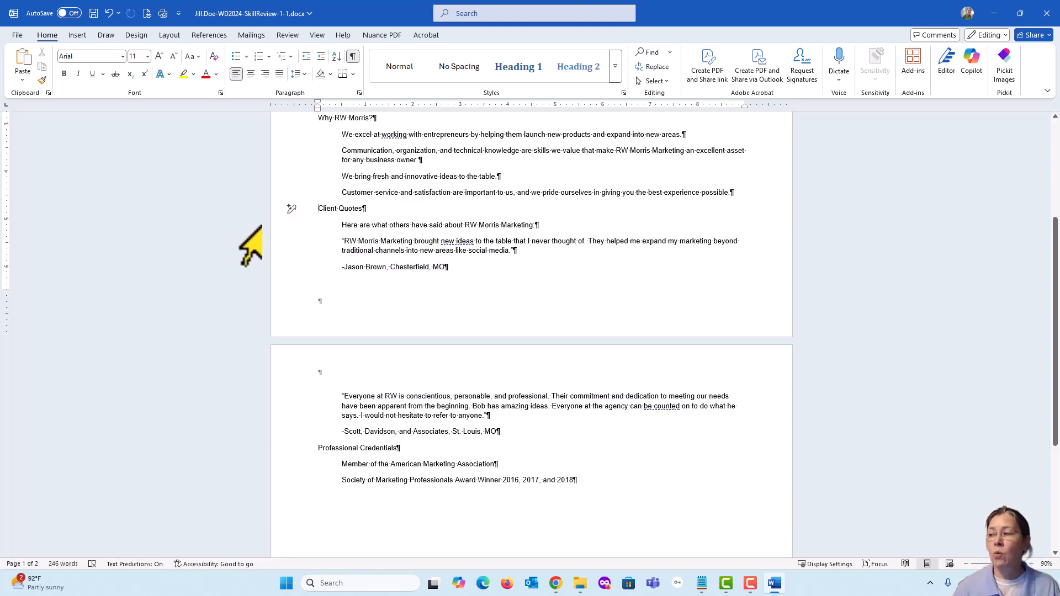
key("ctrl+v")
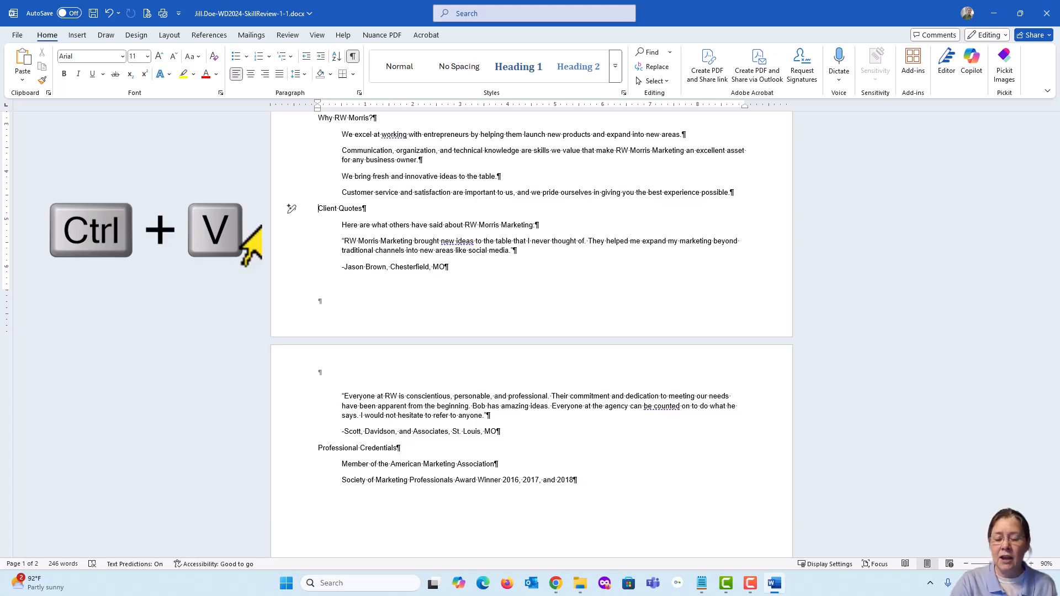
key("ctrl+v")
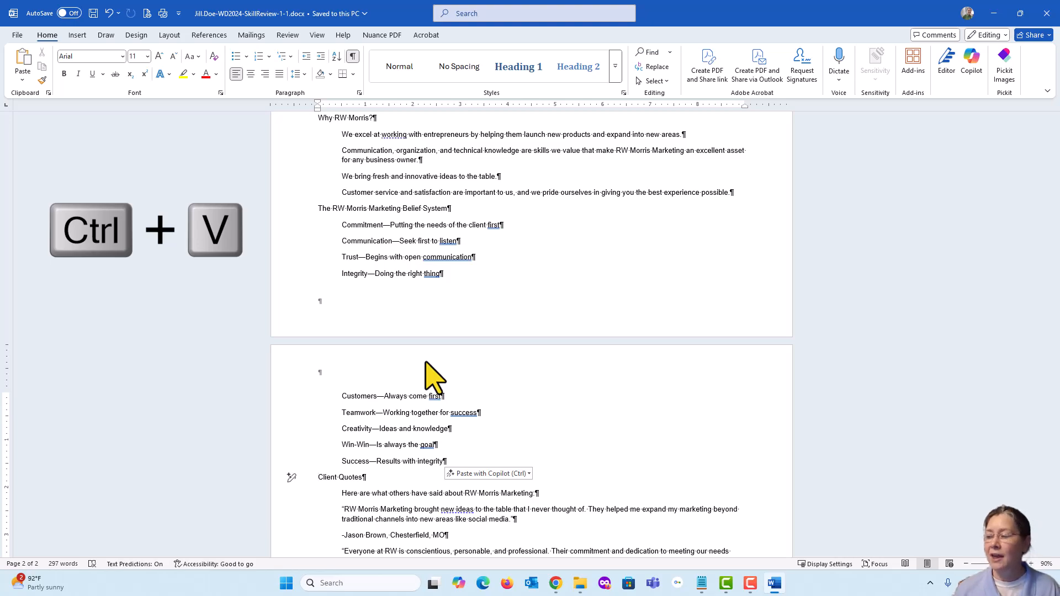
Switch to the SIMnet instructions in Chrome, mark steps 9b, 9c and 9d as done, and return to Word
left_click(555, 587)
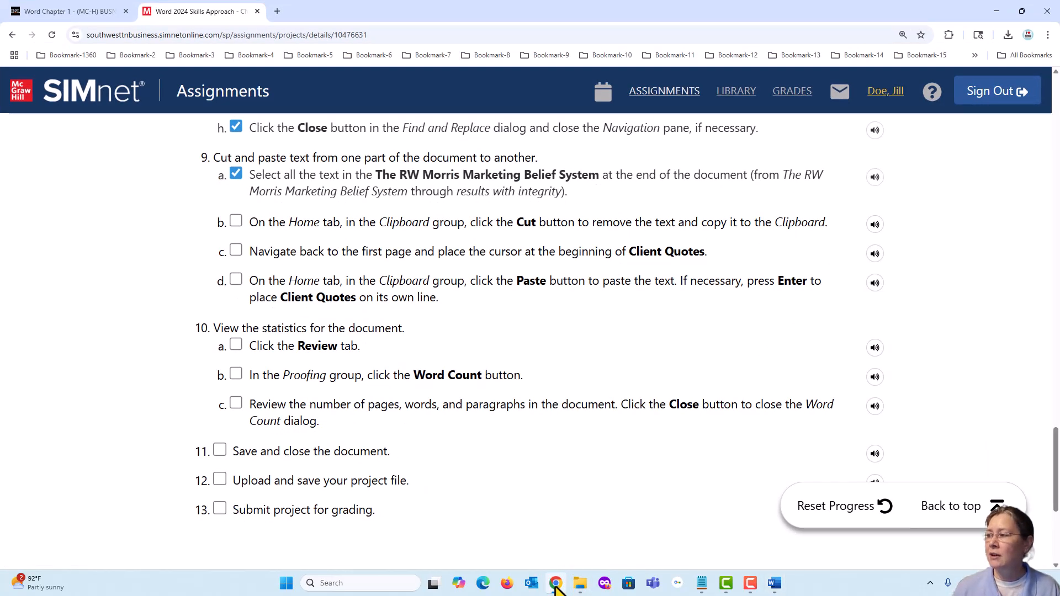
left_click(235, 221)
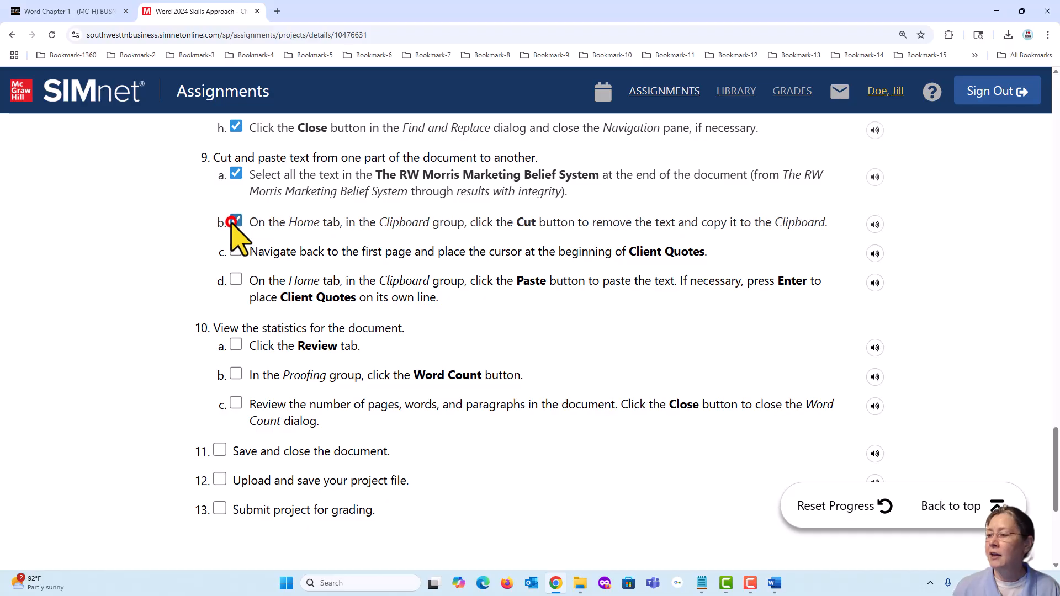
left_click(233, 250)
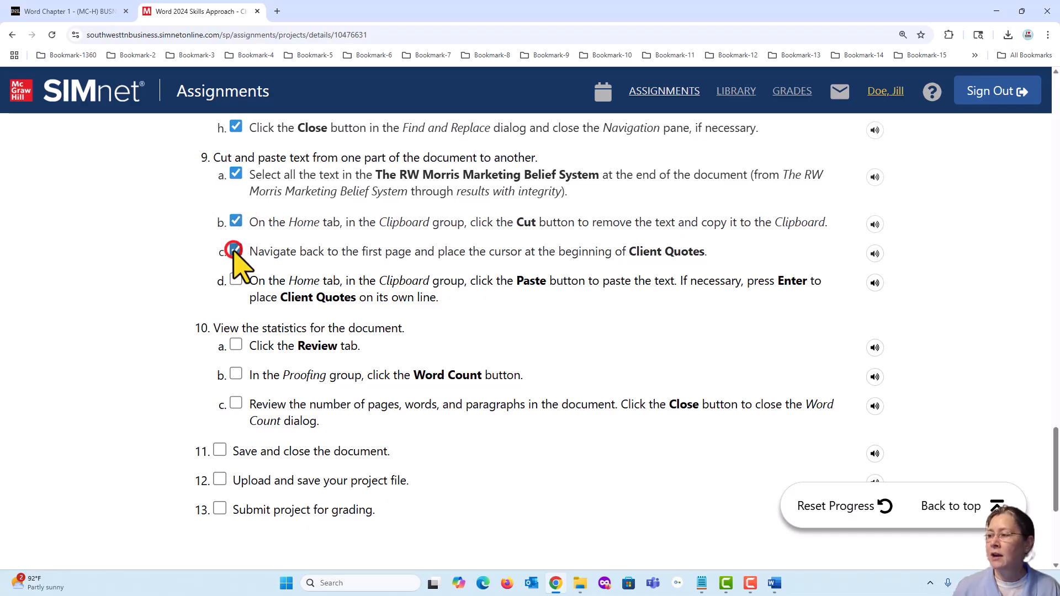
left_click(235, 279)
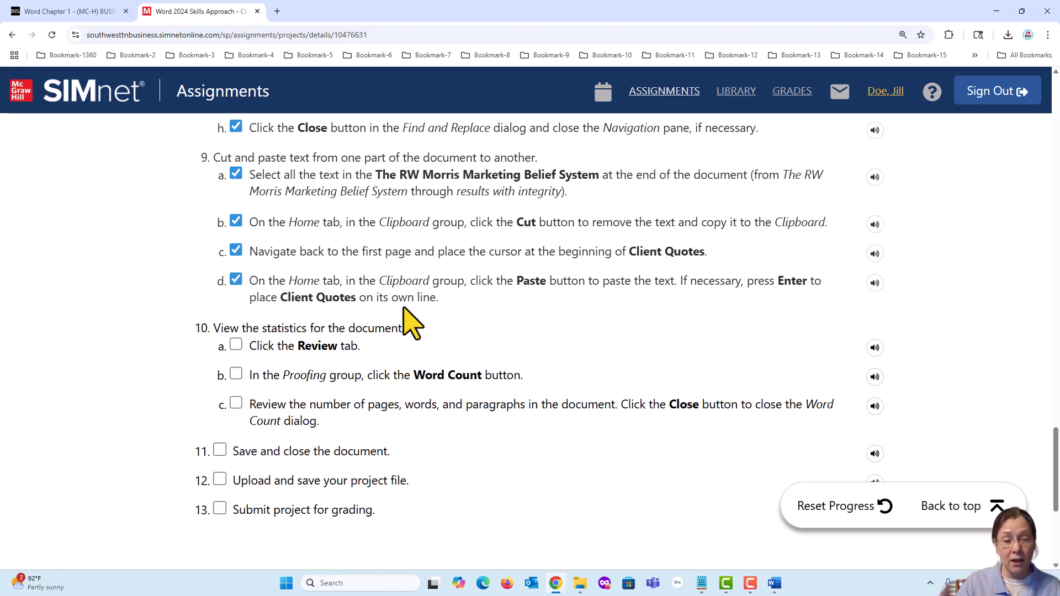
scroll(411, 323, "down", 1)
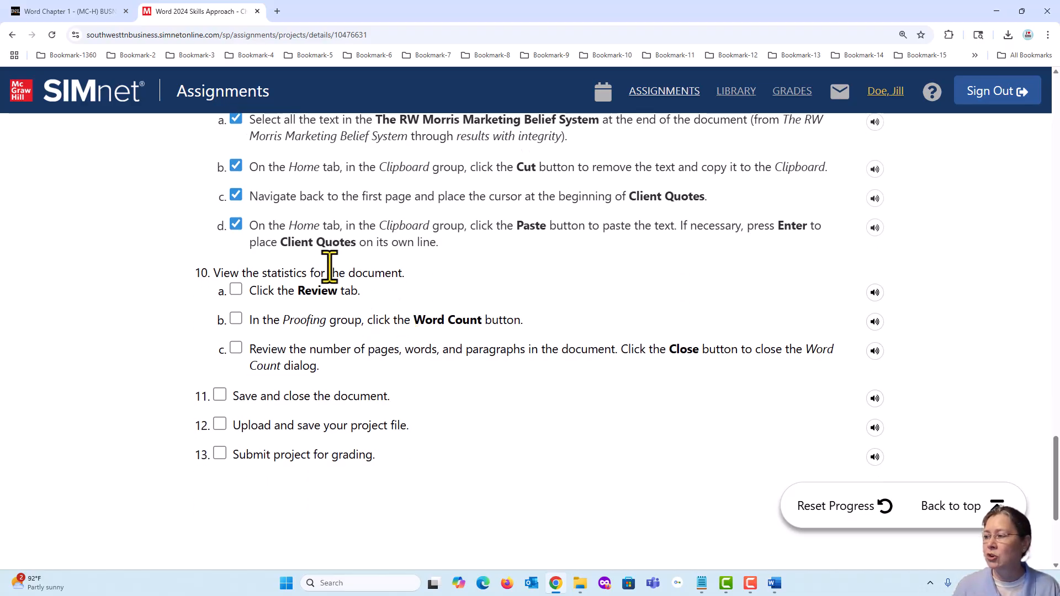
scroll(357, 309, "down", 1)
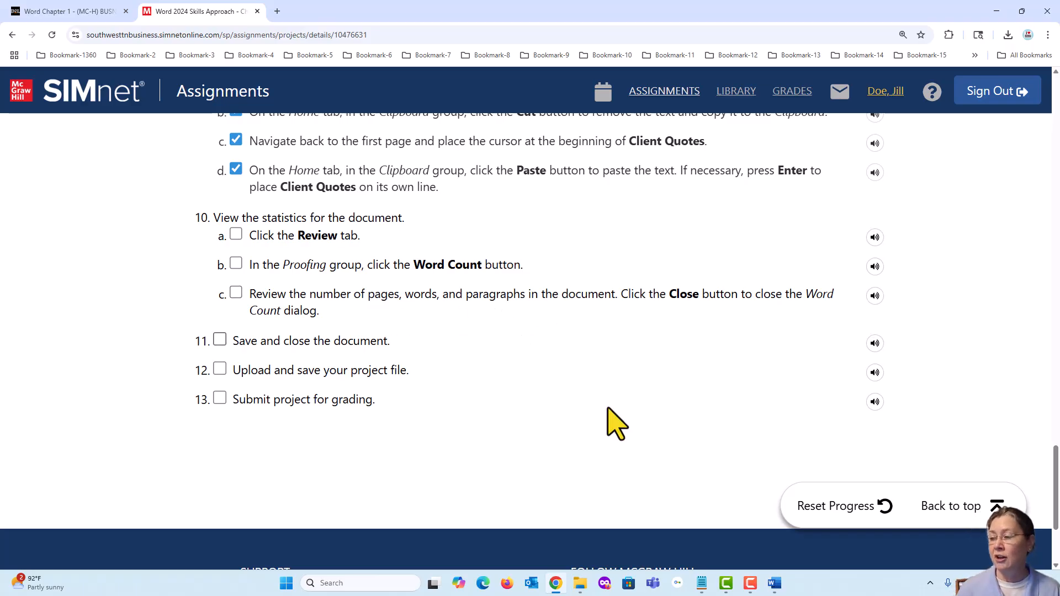
left_click(557, 586)
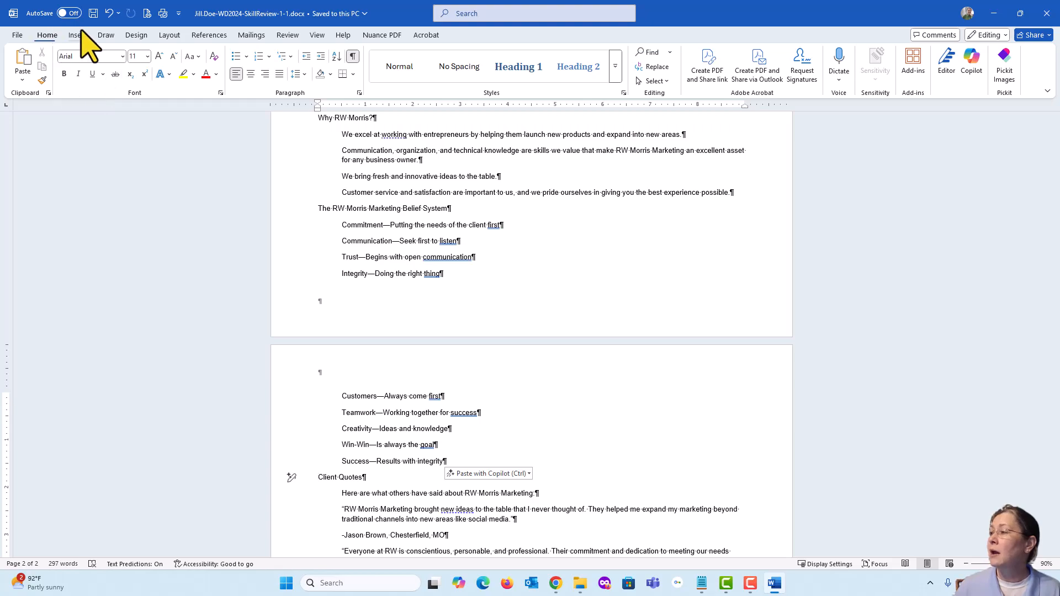
Review the page, word and paragraph statistics in the document's Word Count dialog and close it
left_click(288, 36)
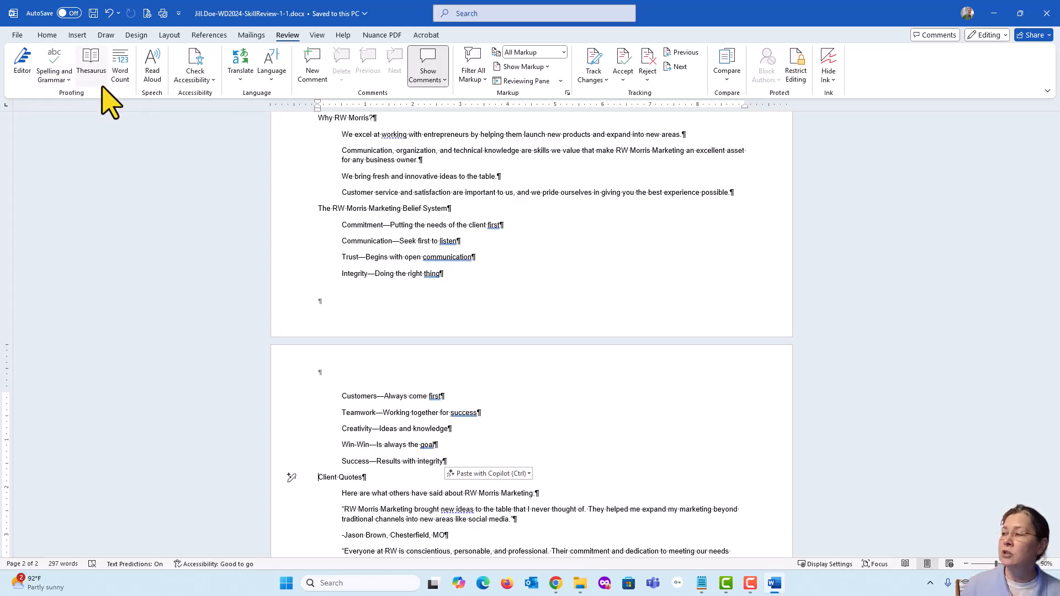
left_click(126, 61)
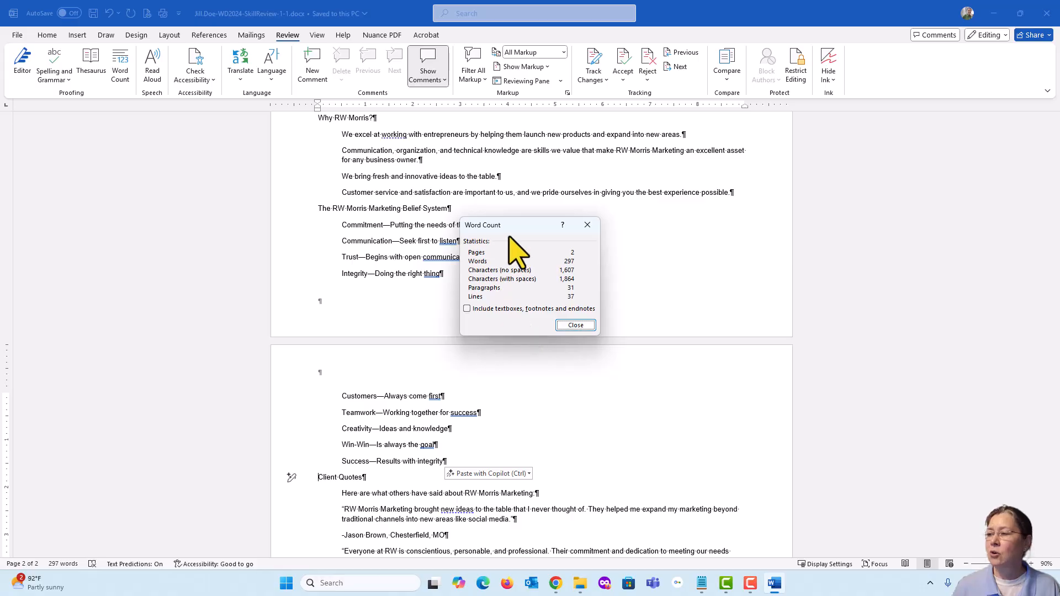
left_click(587, 326)
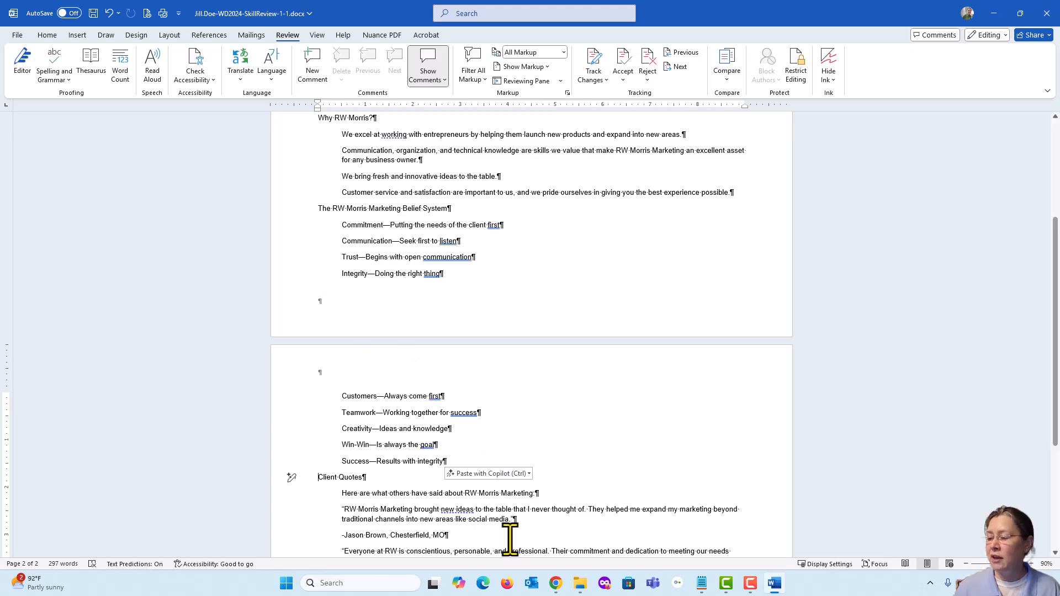
Switch to the SIMnet instructions in Chrome, mark steps 10a, 10b and 10c as done, and return to Word
left_click(555, 585)
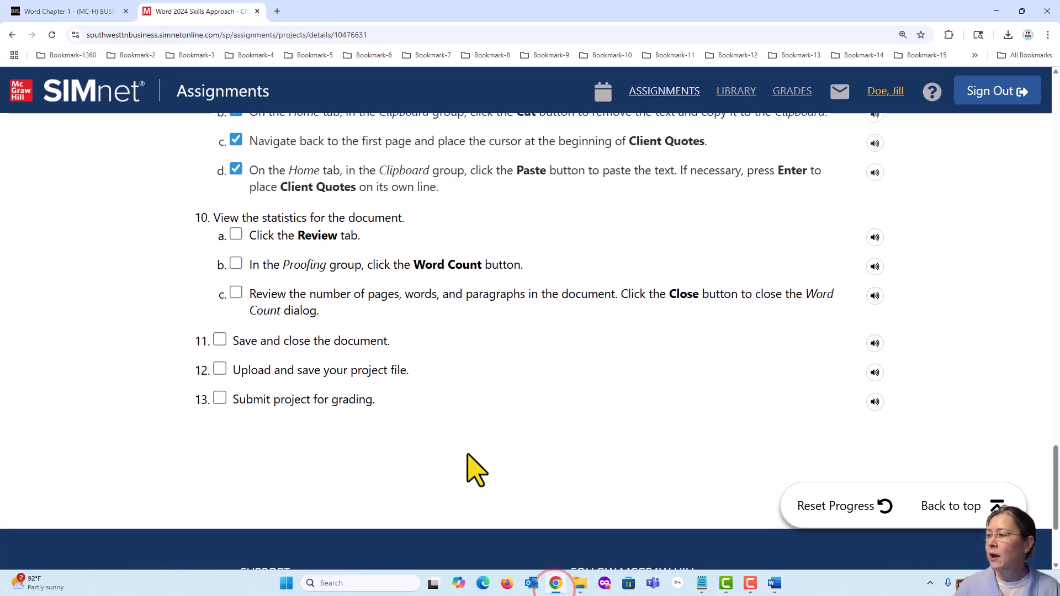
left_click(236, 236)
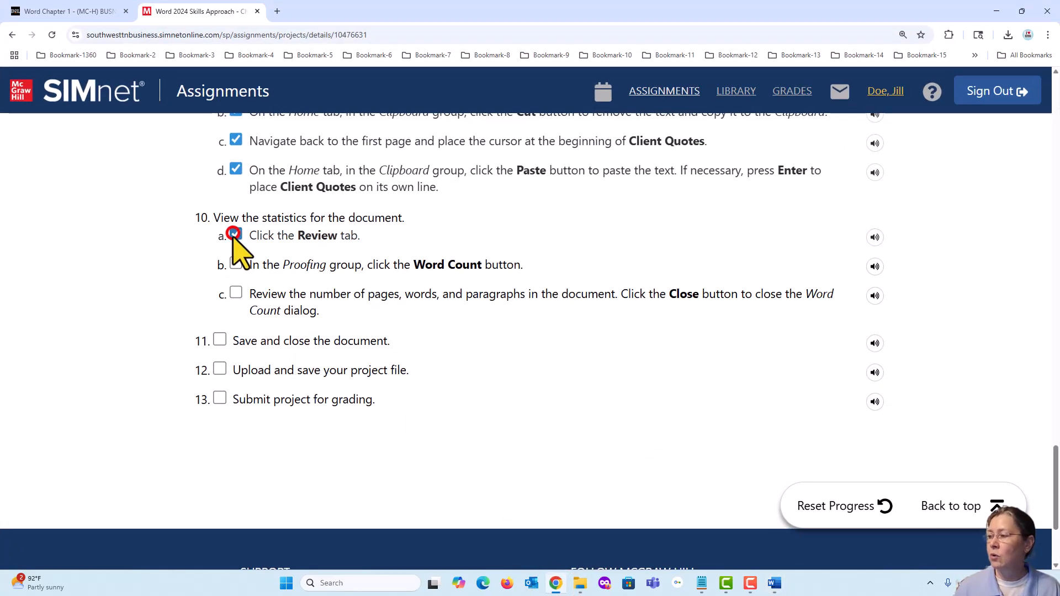
left_click(235, 264)
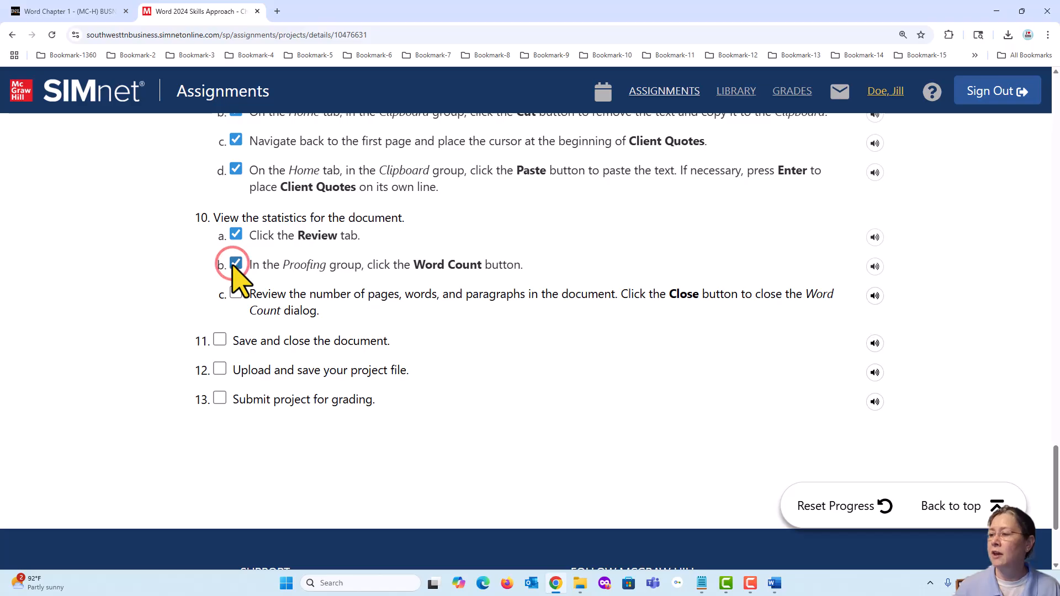
left_click(236, 293)
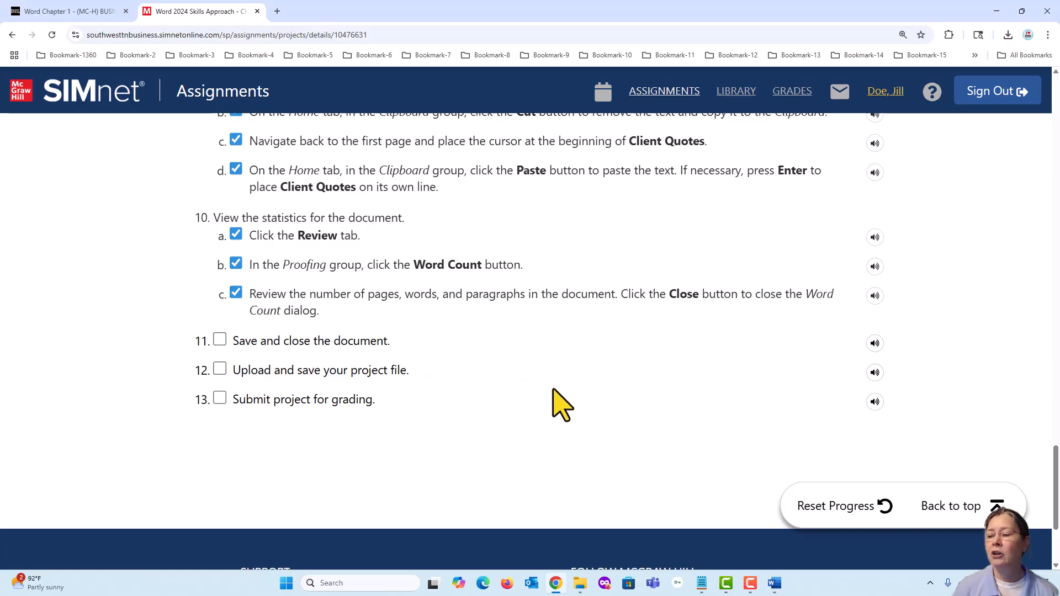
mouse_move(775, 584)
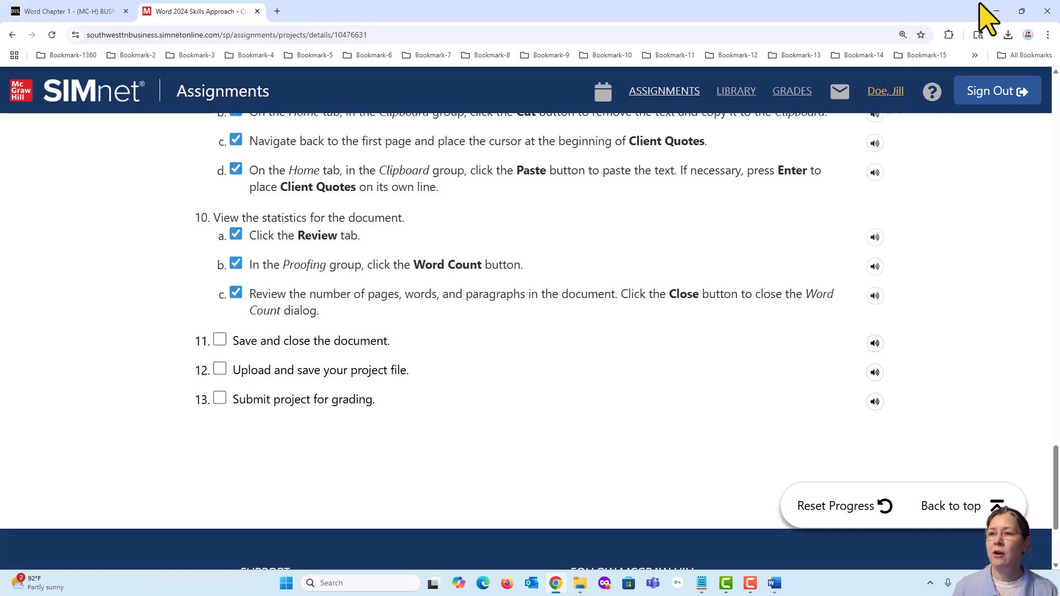
left_click(997, 11)
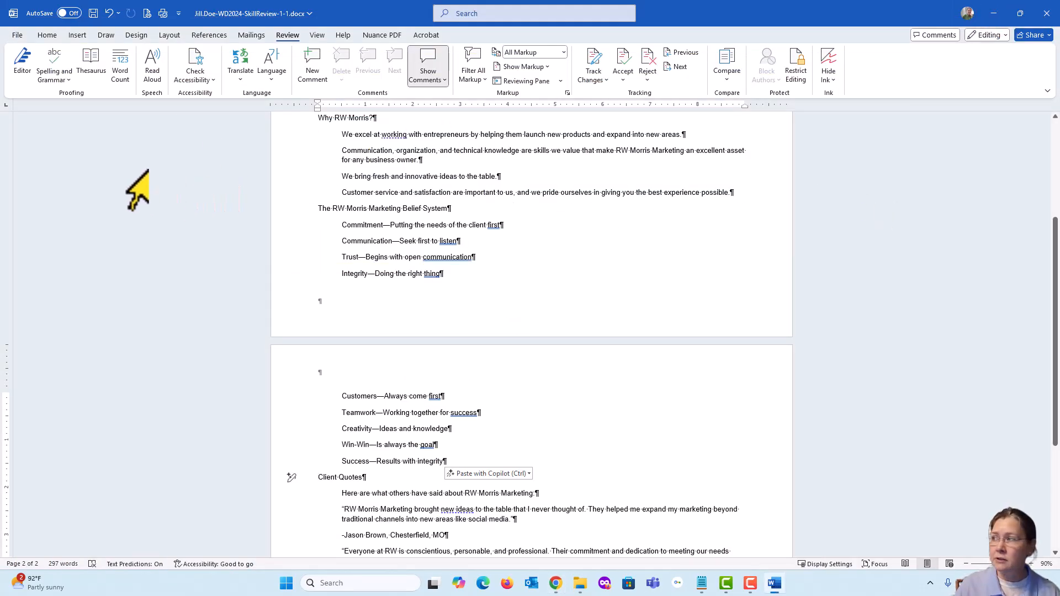
Save and close the Word document, and mark step 11 as done in the SIMnet instructions in Chrome
left_click(93, 13)
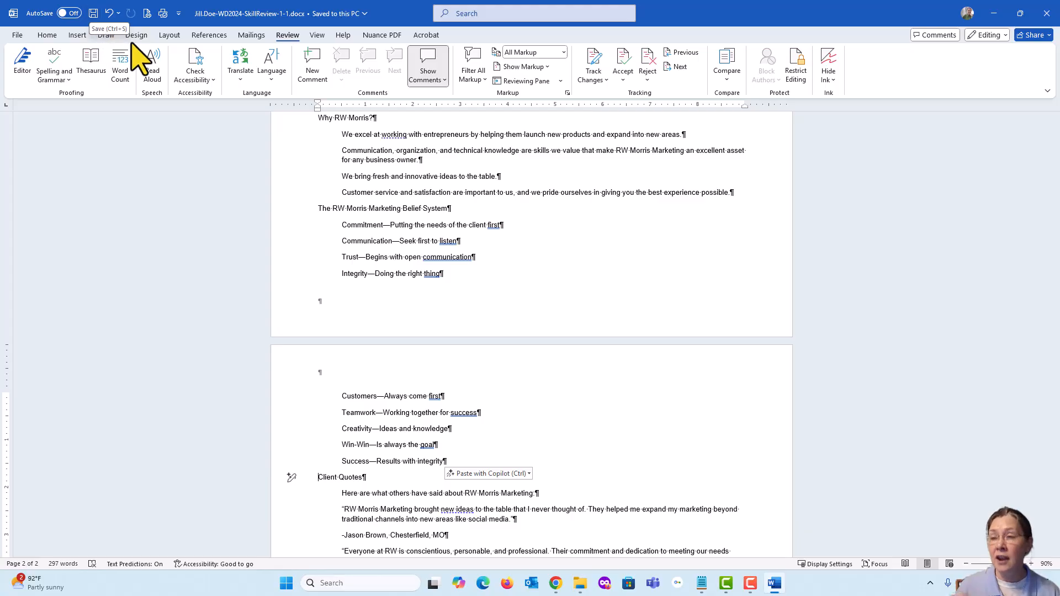
left_click(18, 35)
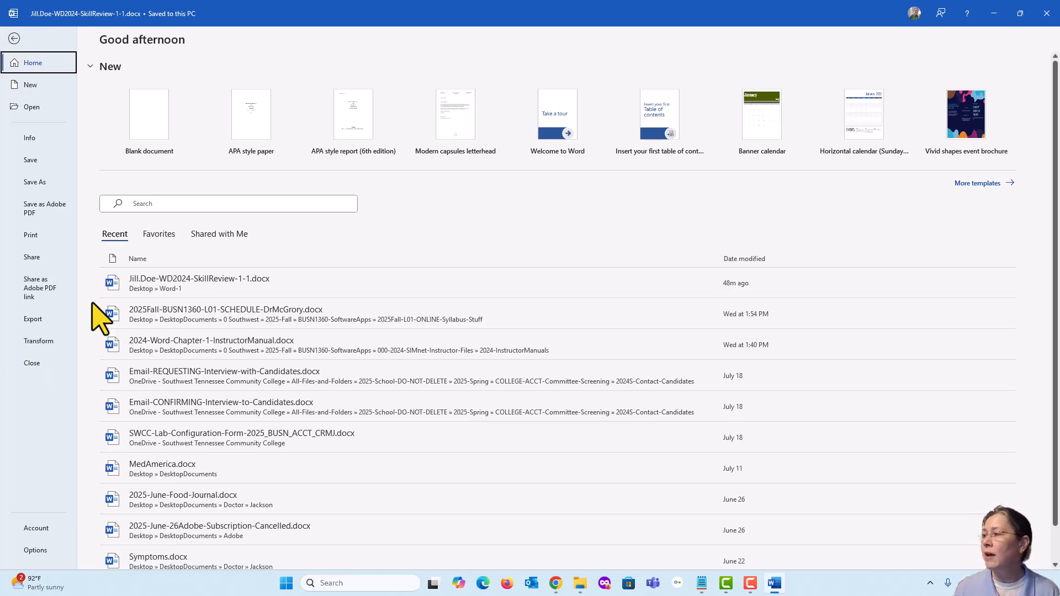
left_click(14, 38)
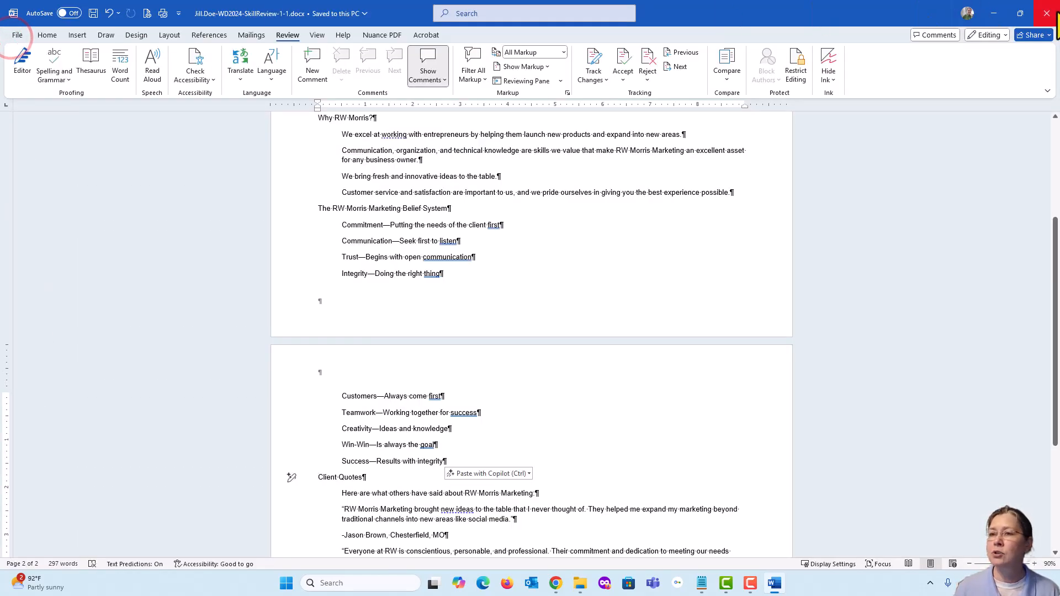
left_click(1048, 16)
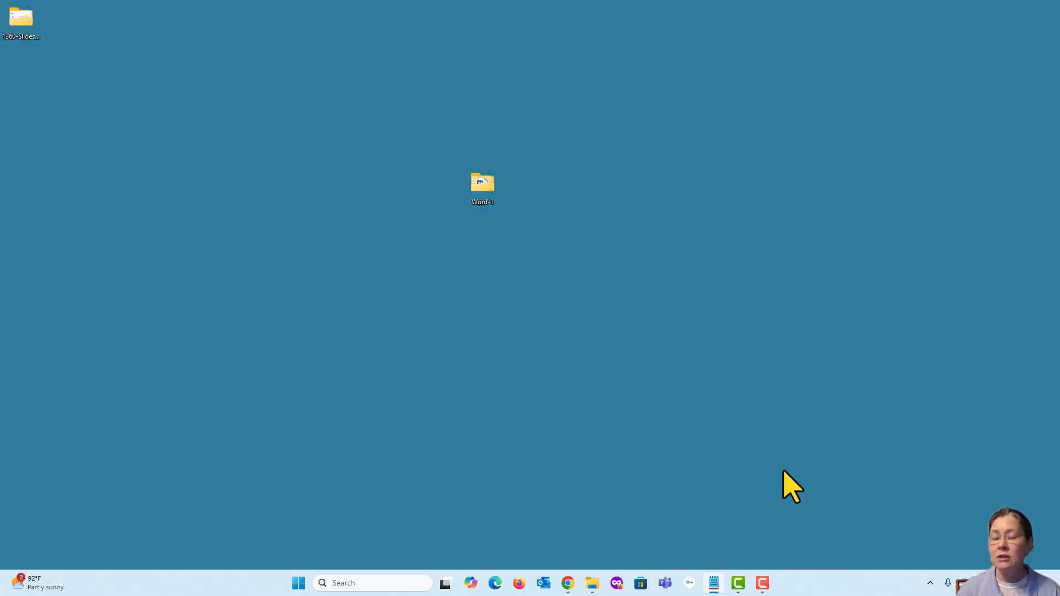
left_click(569, 584)
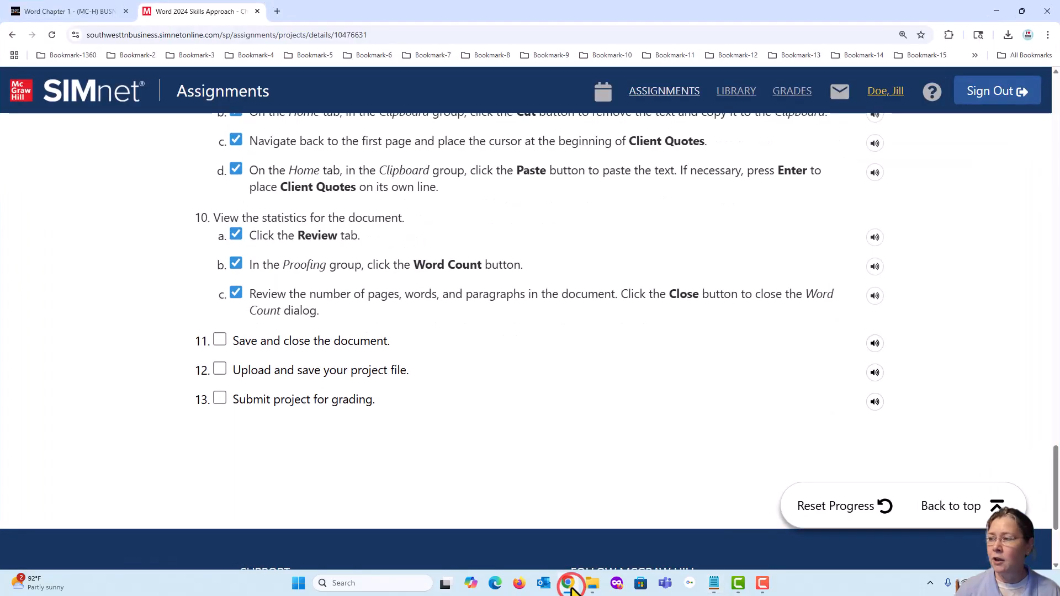
left_click(219, 339)
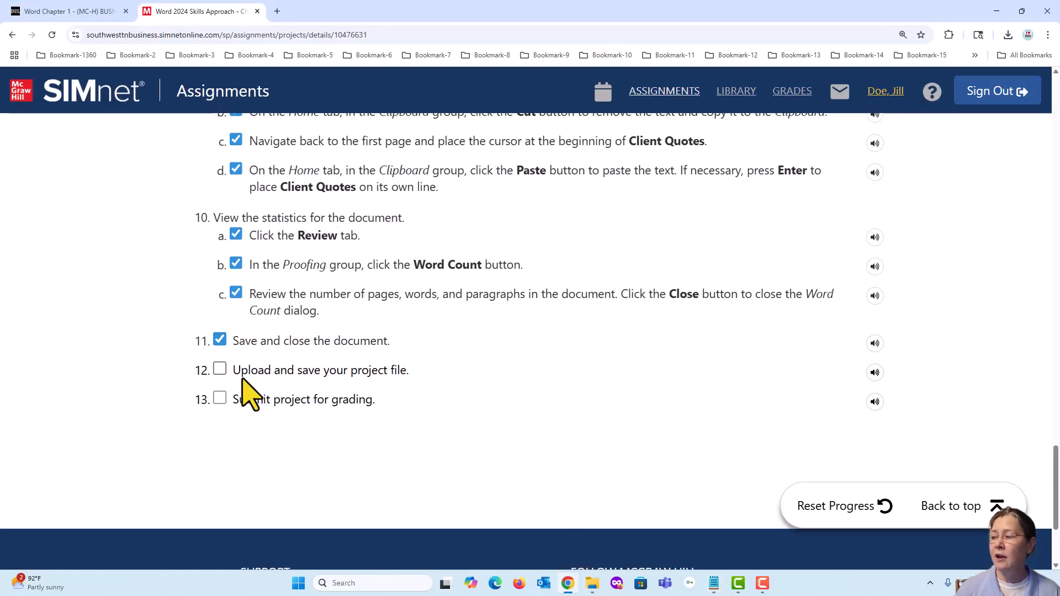
Upload the completed WD2024-SkillReview-1-1 Word document from the desktop's Word-1 folder to the SIMnet project
scroll(519, 425, "up", 3)
scroll(519, 426, "up", 20)
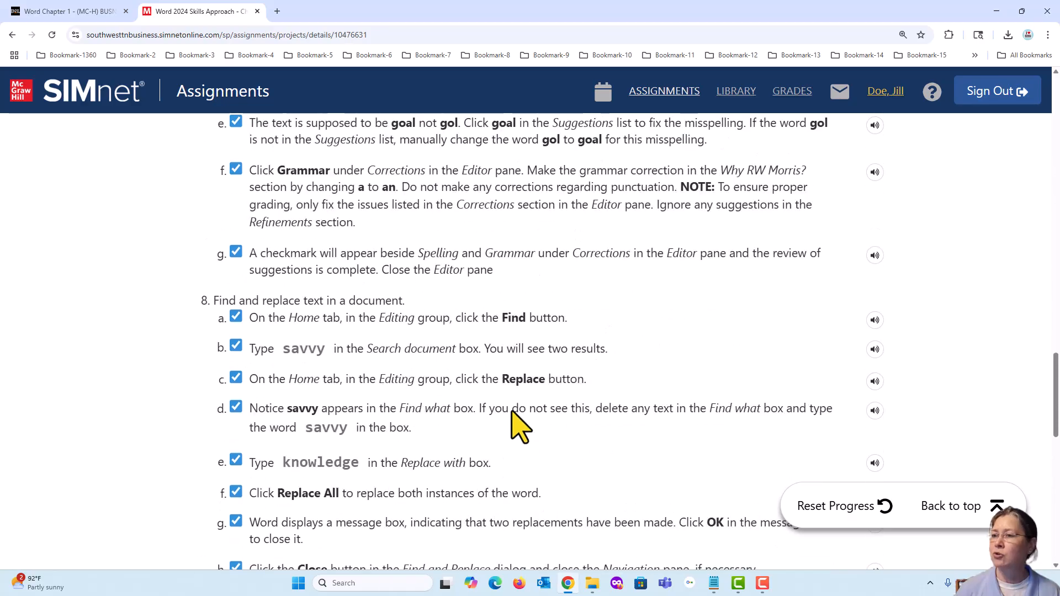
scroll(519, 427, "up", 15)
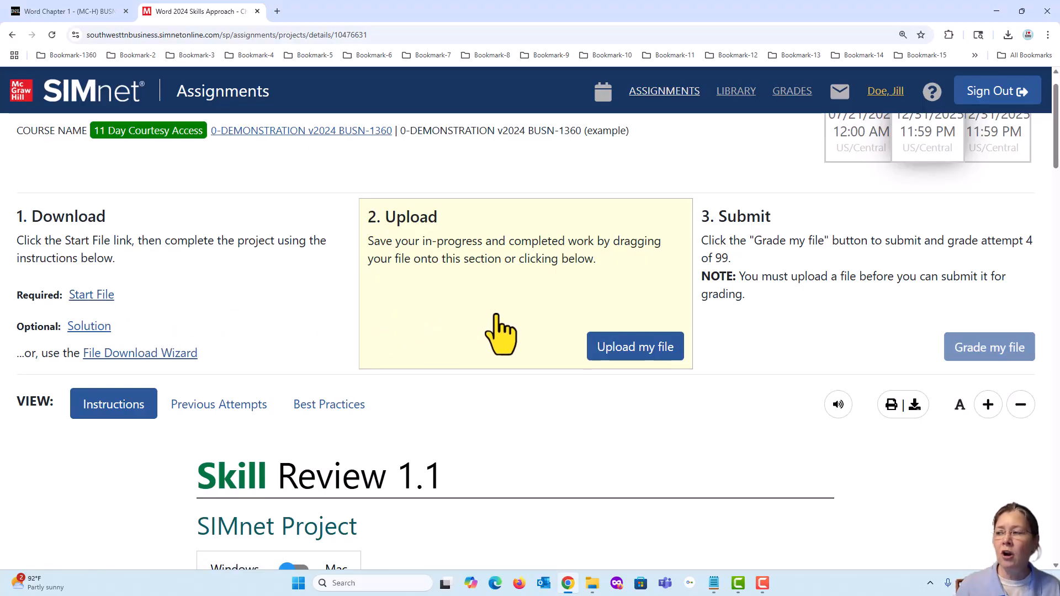
left_click(622, 354)
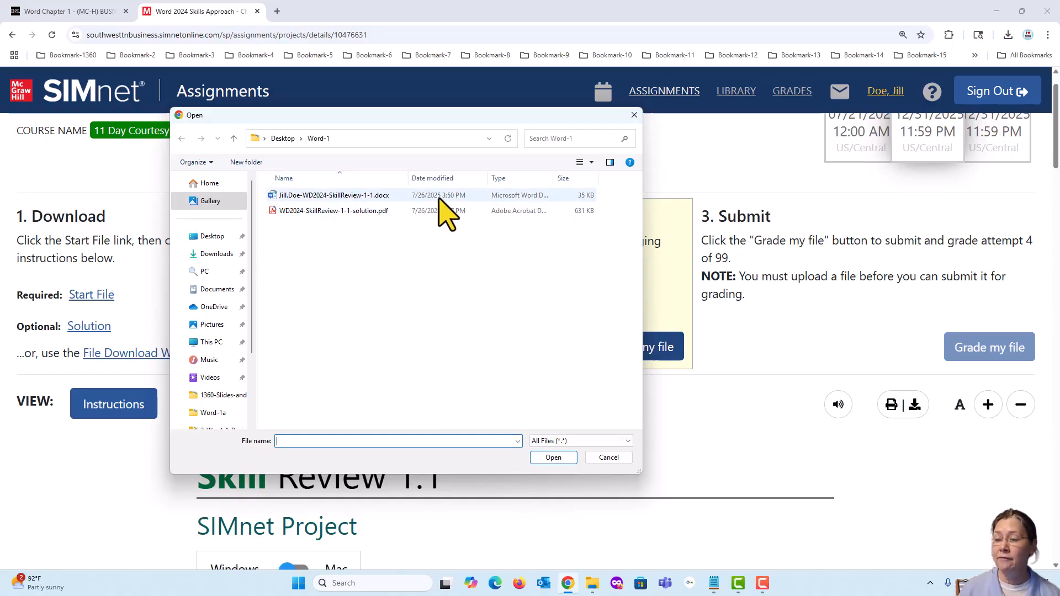
left_click(593, 162)
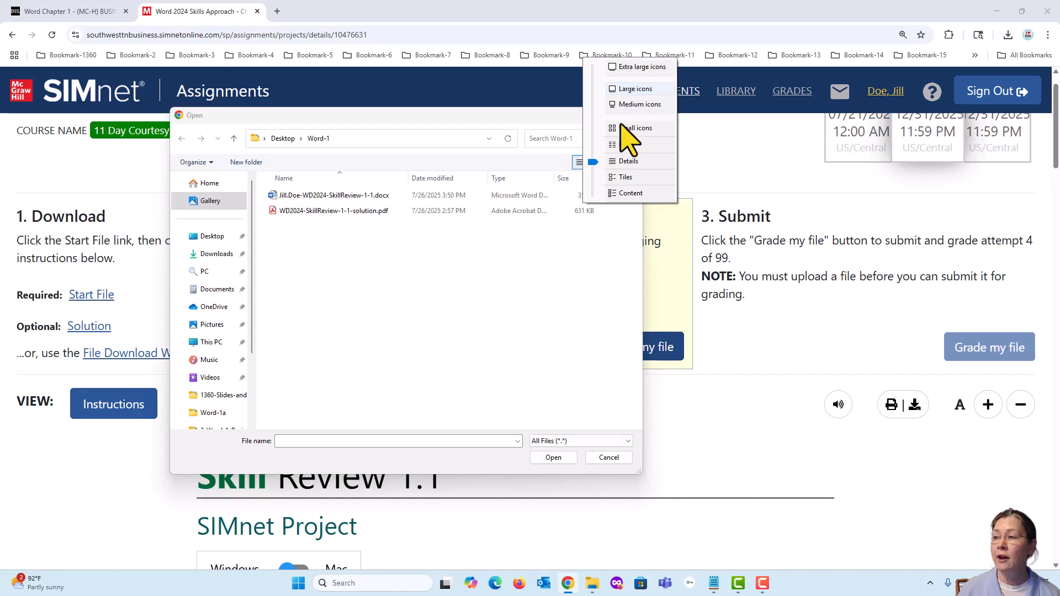
left_click(500, 260)
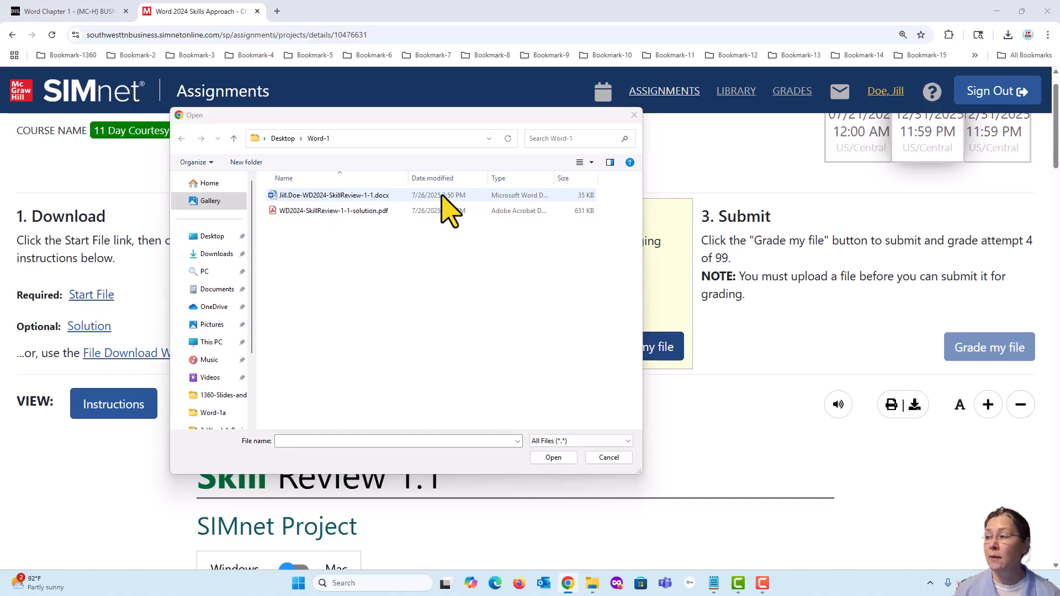
left_click(341, 195)
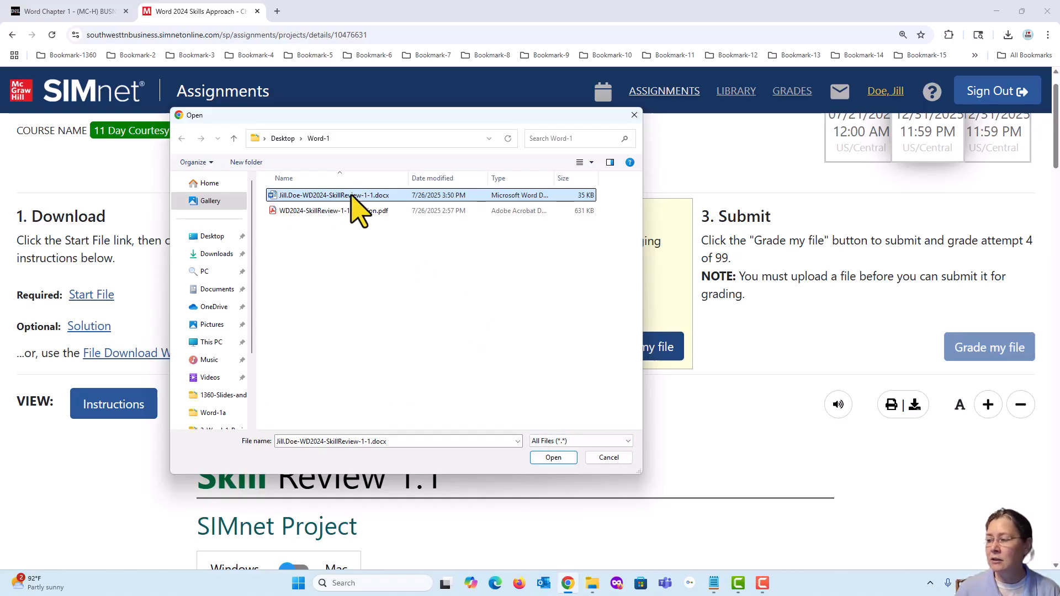
left_click(555, 458)
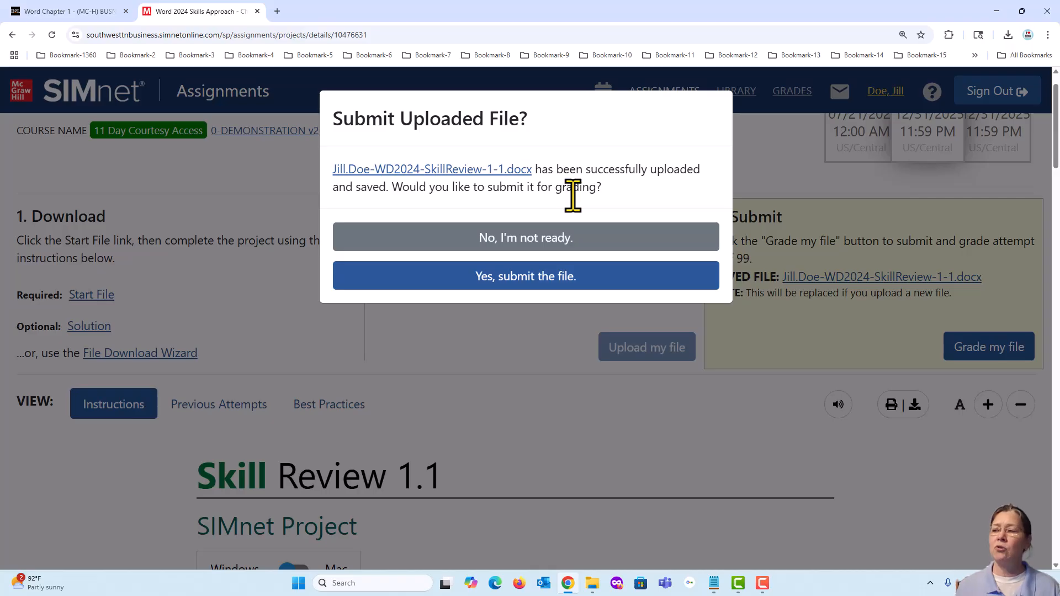
Submit the uploaded Skill Review 1.1 file for grading and review the score and solution representation on the results page
left_click(533, 279)
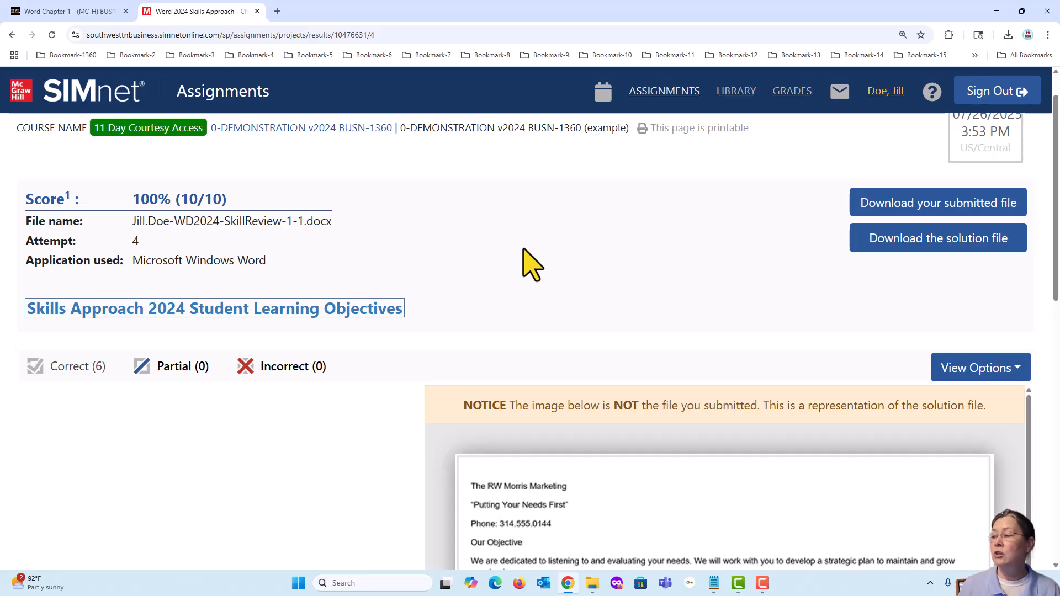
scroll(524, 266, "down", 1)
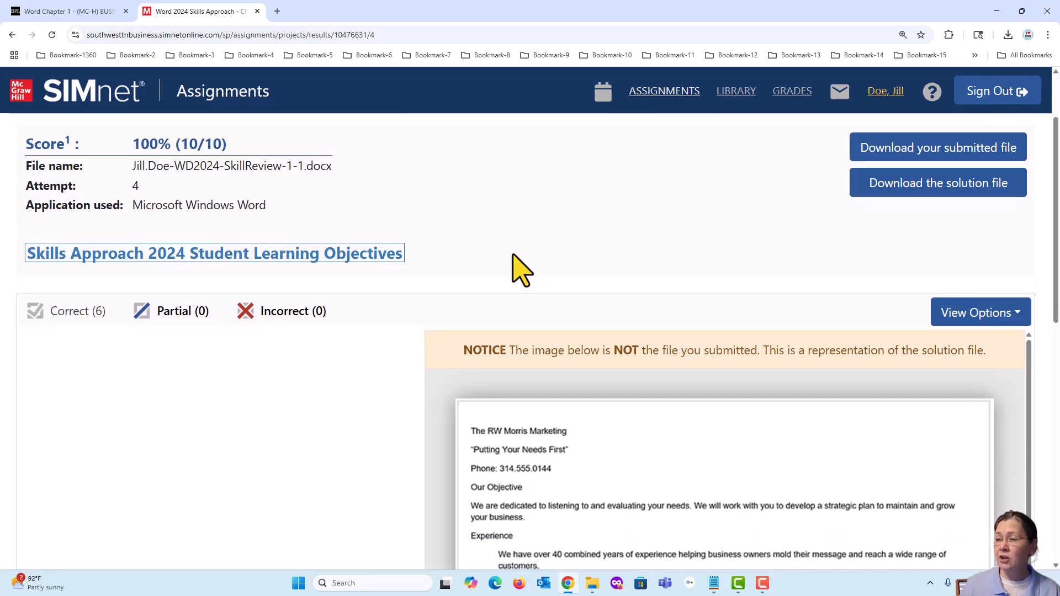
scroll(522, 268, "down", 2)
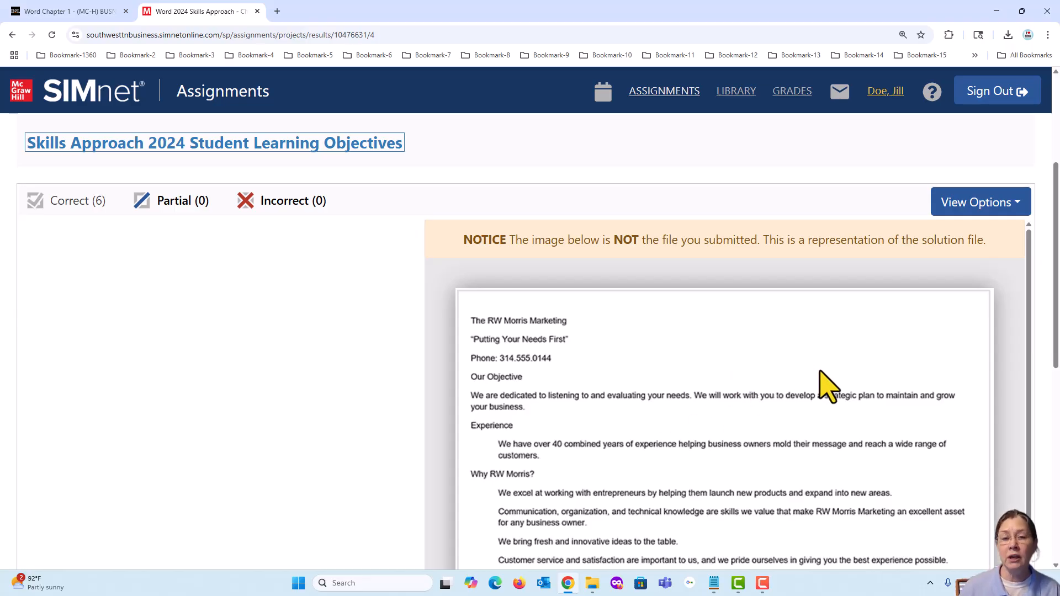
scroll(825, 387, "down", 5)
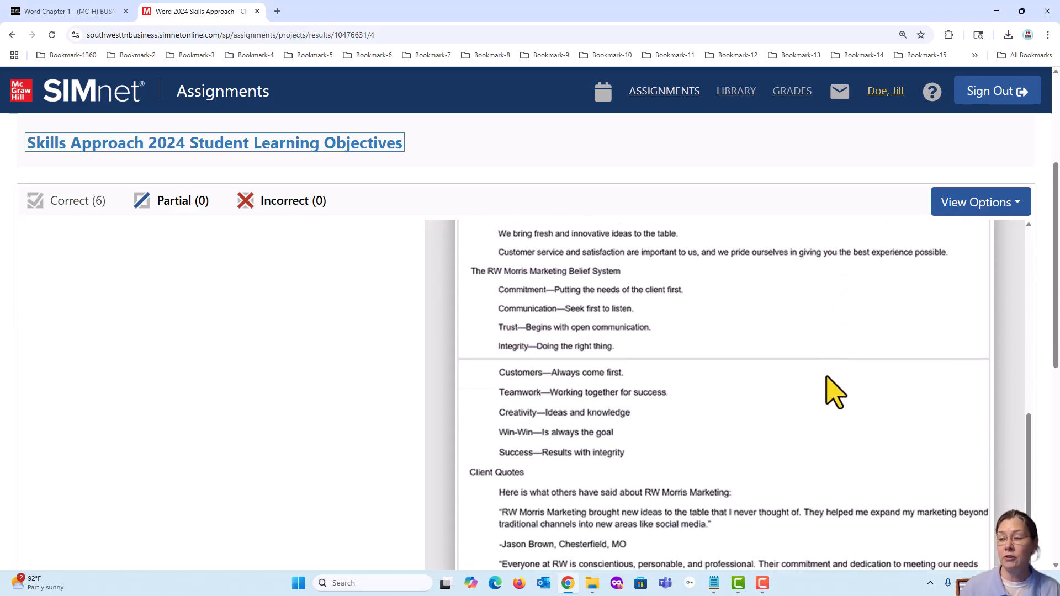
scroll(839, 412, "up", 5)
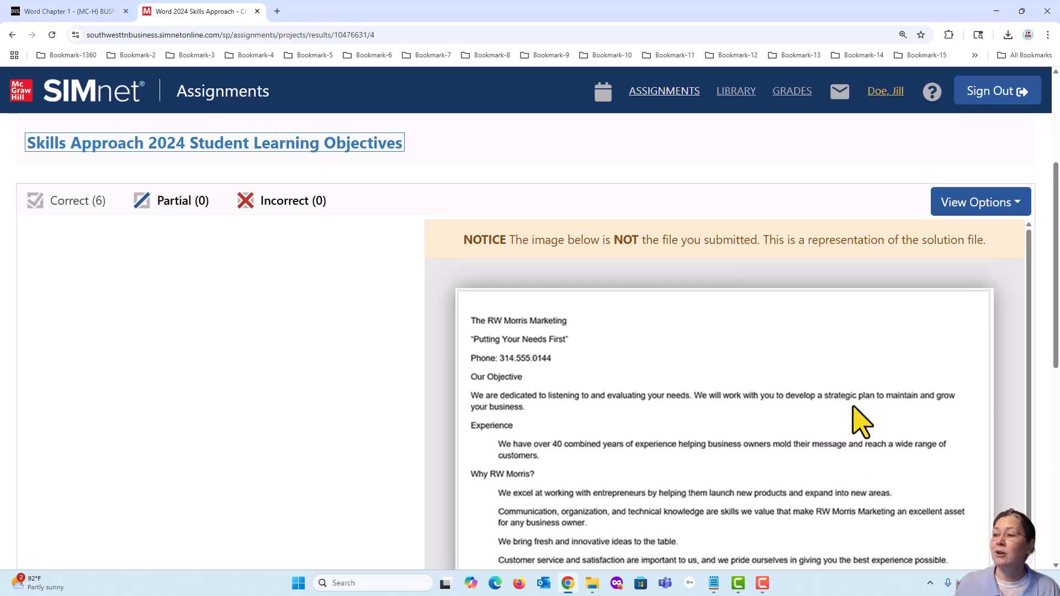
scroll(353, 367, "up", 3)
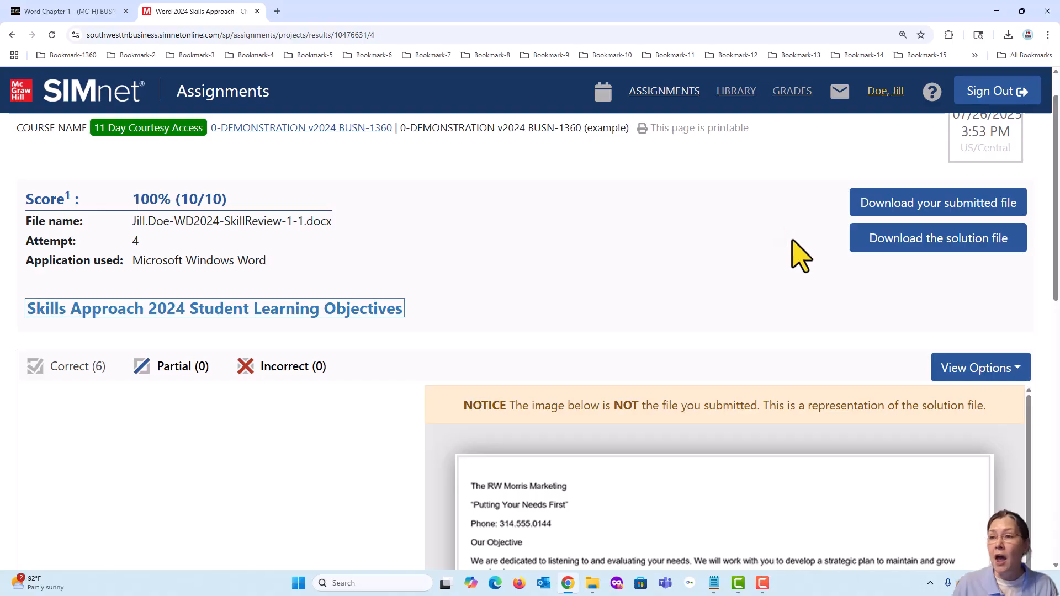
Minimize Chrome, open the WD2024-SkillReview-1-1 Word document from the desktop's Word-1 folder, and dismiss the personal information removal notice
left_click(994, 10)
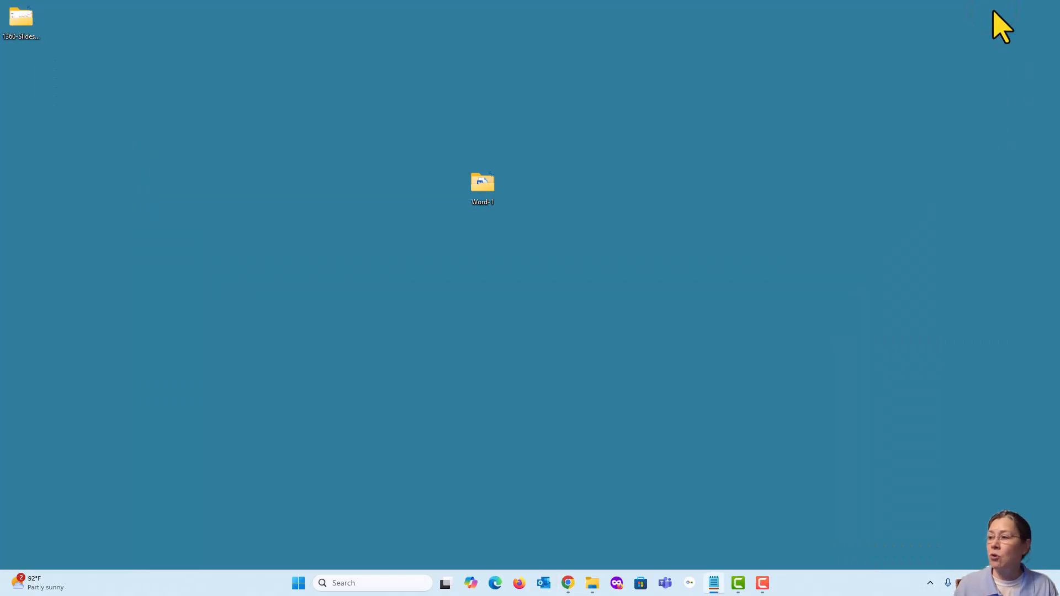
double_click(486, 191)
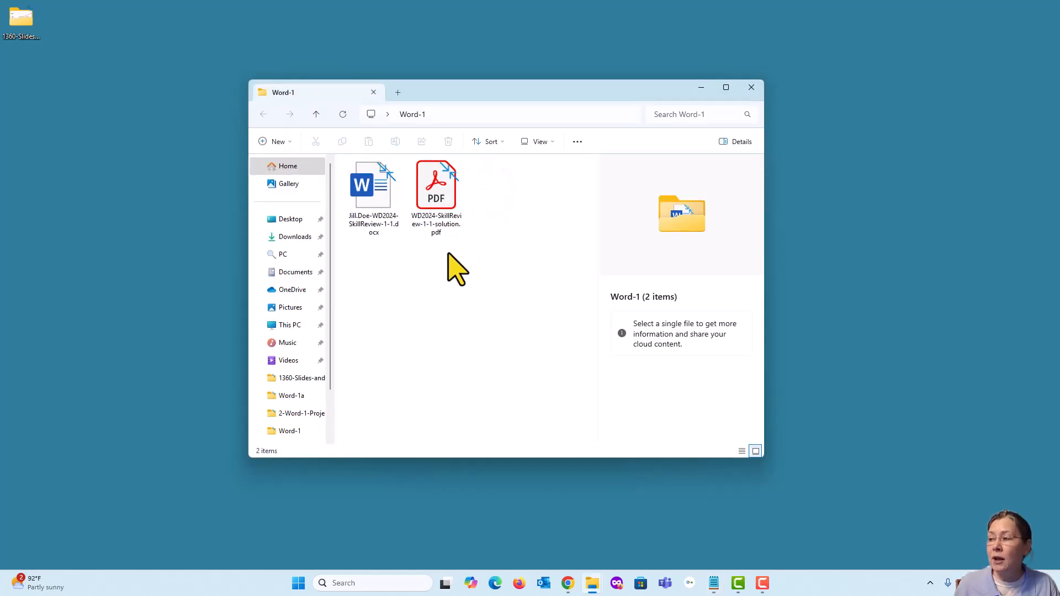
double_click(386, 206)
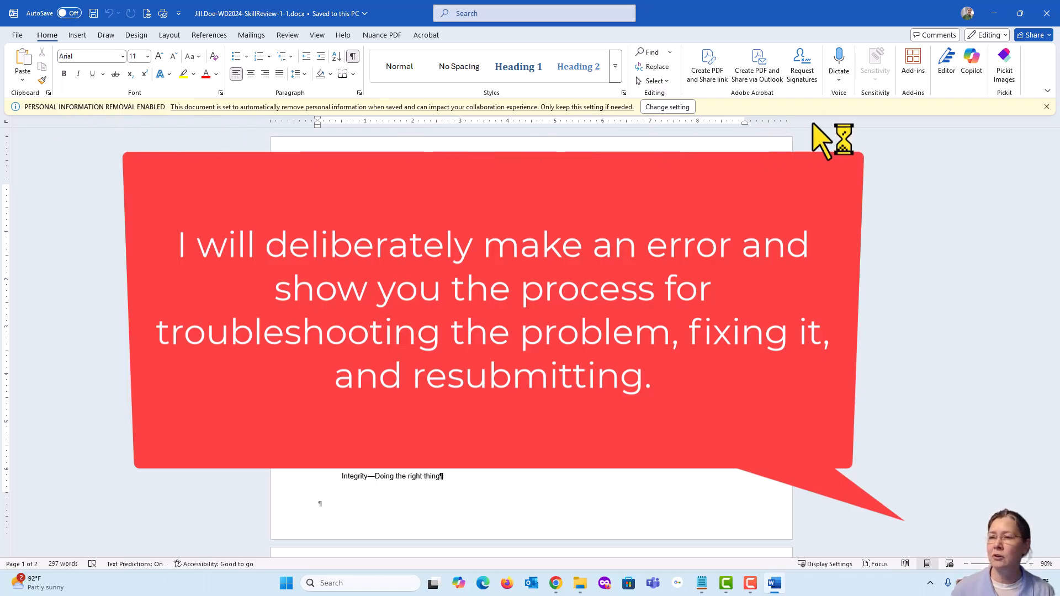
left_click(1046, 107)
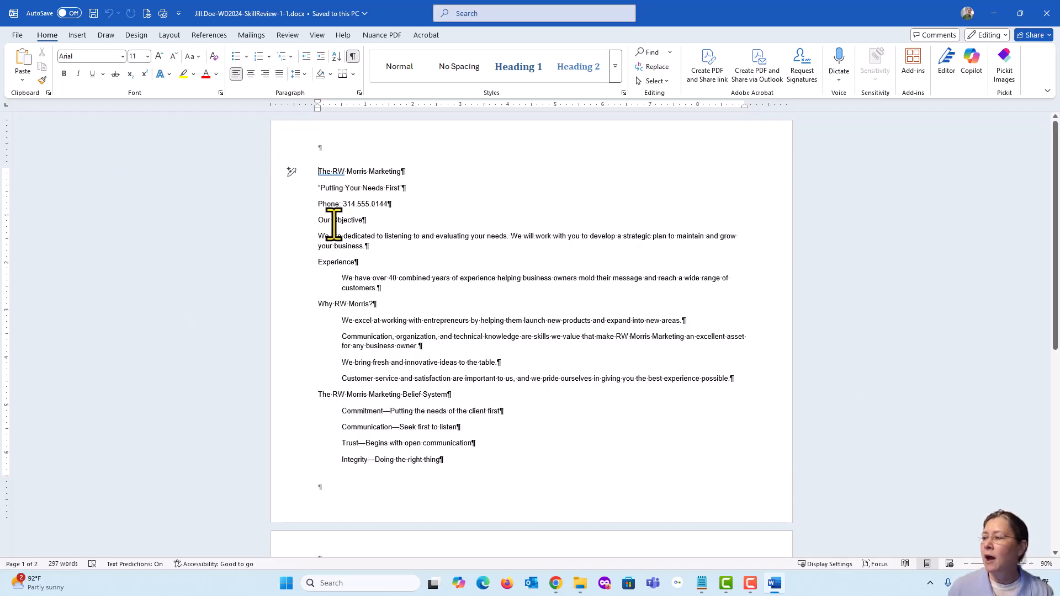
Change the capital O in the "Our Objective" heading to lowercase so it reads "Our objective"
left_click(334, 220)
key("Delete")
type("o")
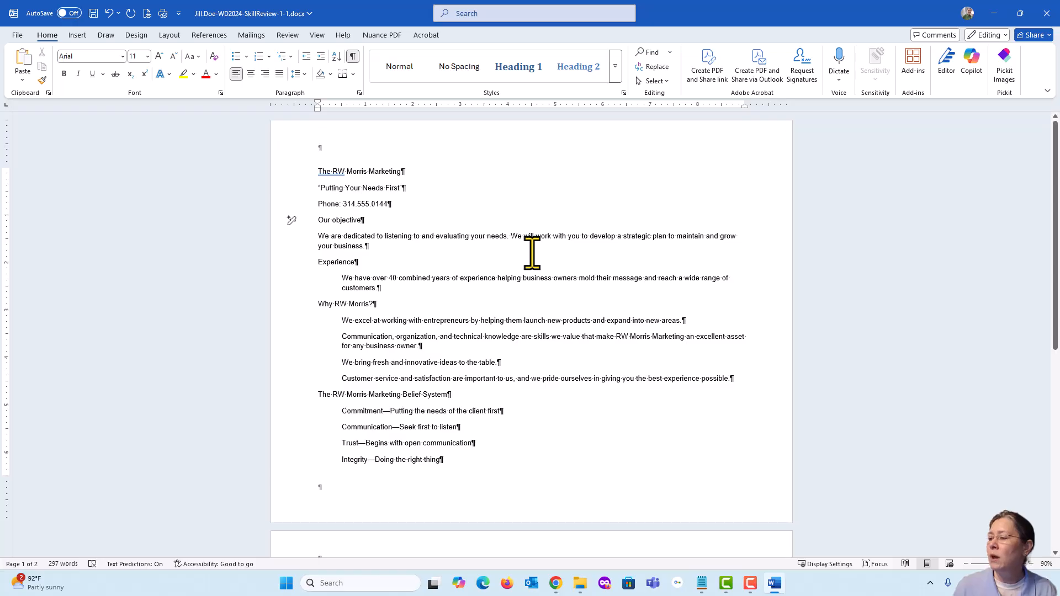
Replace all instances of "knowledge" with "knowled" in the document and close Find and Replace
left_click(657, 67)
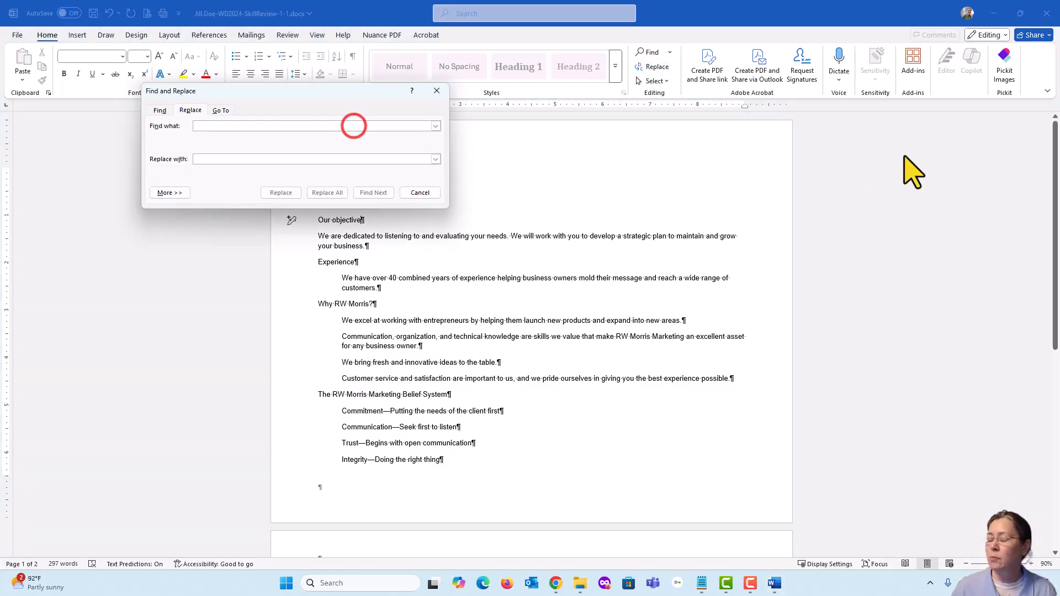
type("knowled")
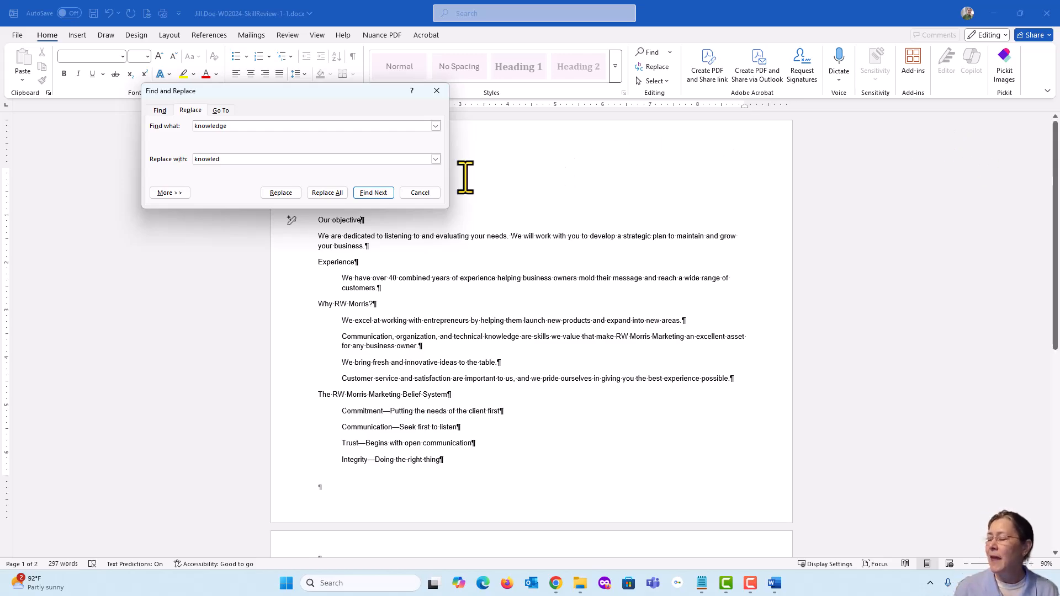
left_click(332, 193)
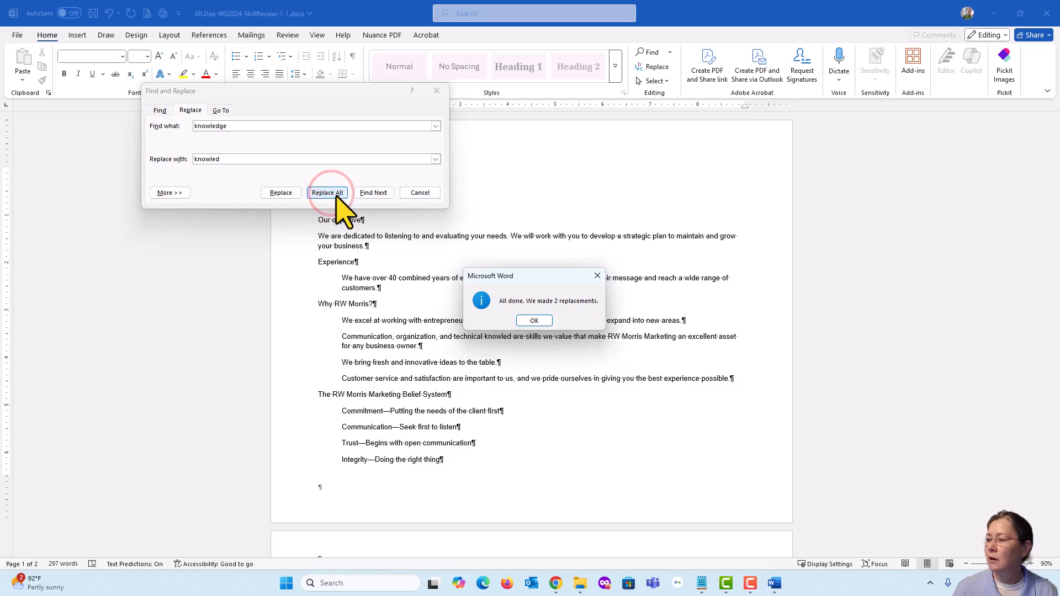
left_click(534, 321)
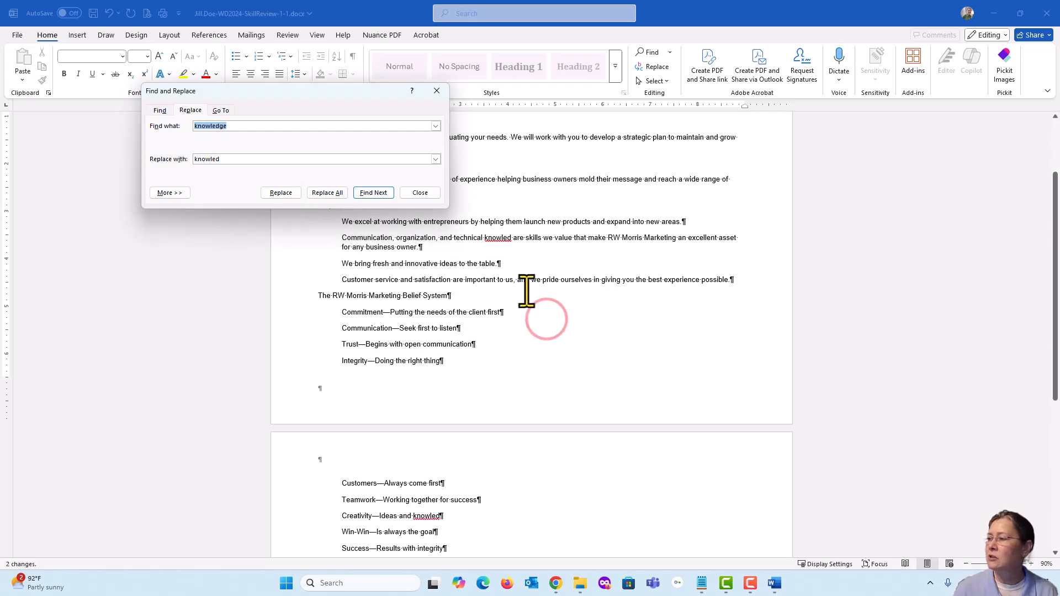
left_click(421, 193)
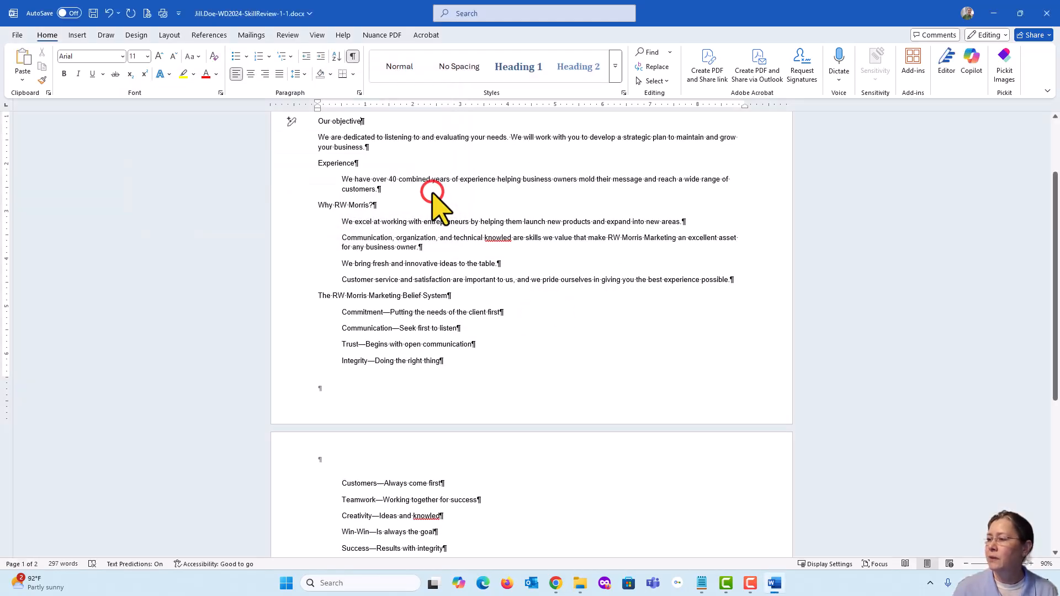
Save and close the Word document, and close the Word-1 folder window
left_click(93, 13)
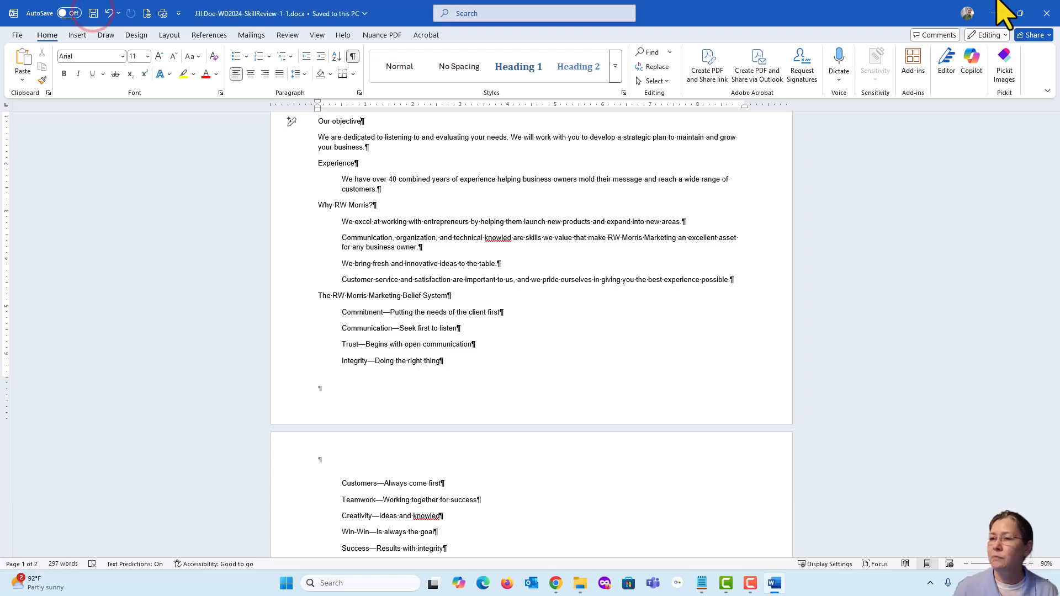
left_click(1046, 13)
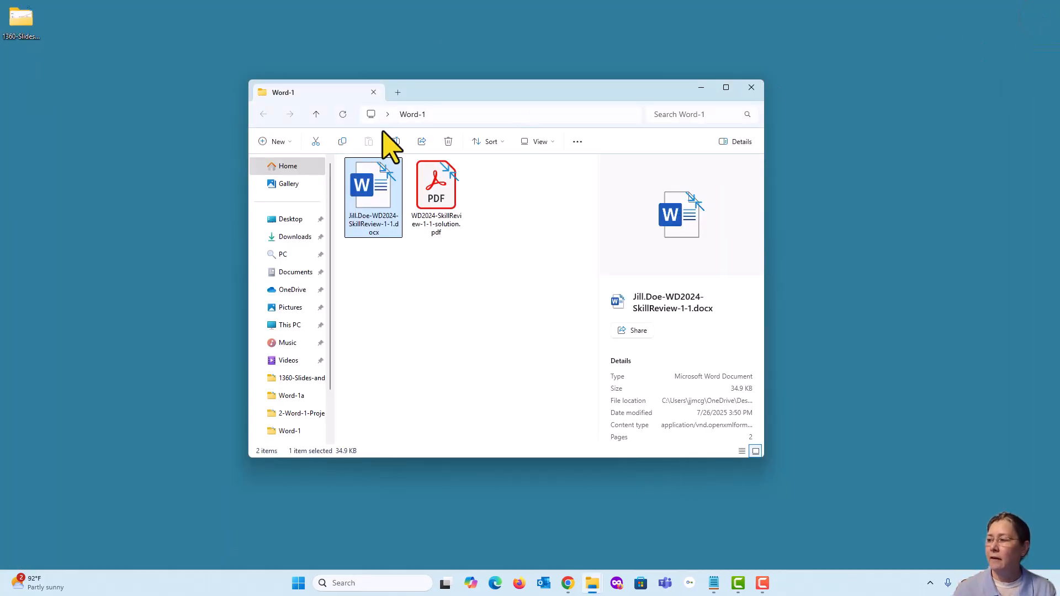
left_click(752, 88)
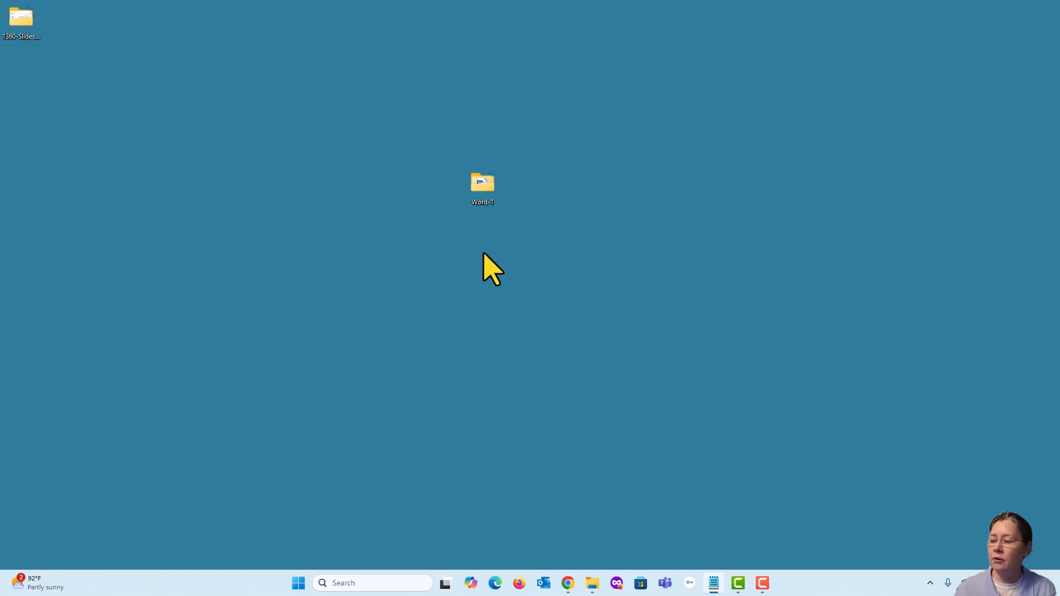
Switch to Chrome and open the Ch 1 Skill Review 1.1 project from Module 04 Word Chpts 1 and 2 in the BUSN-1360 class
left_click(568, 583)
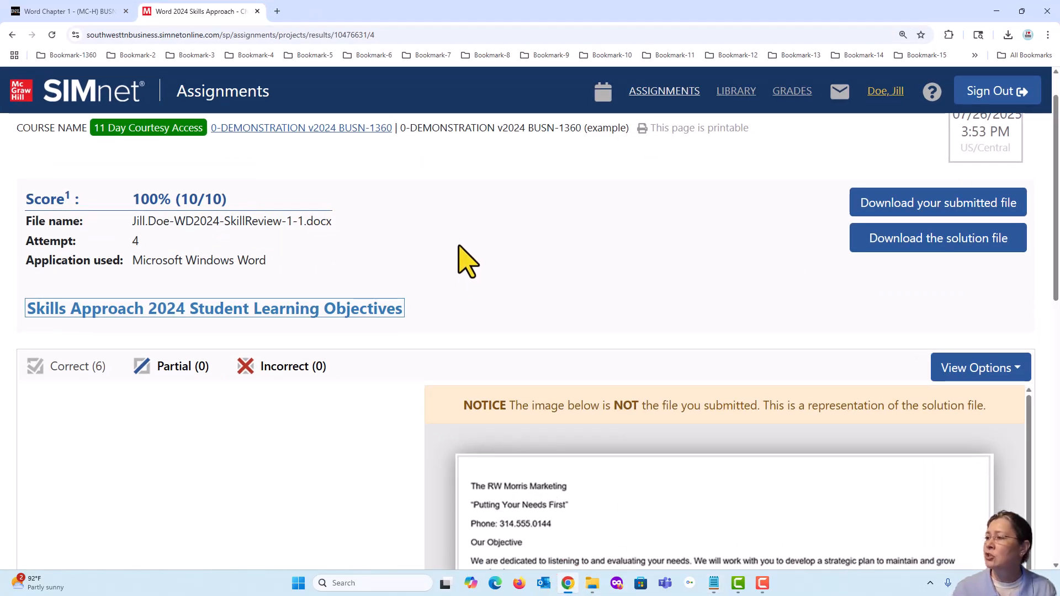
left_click(254, 133)
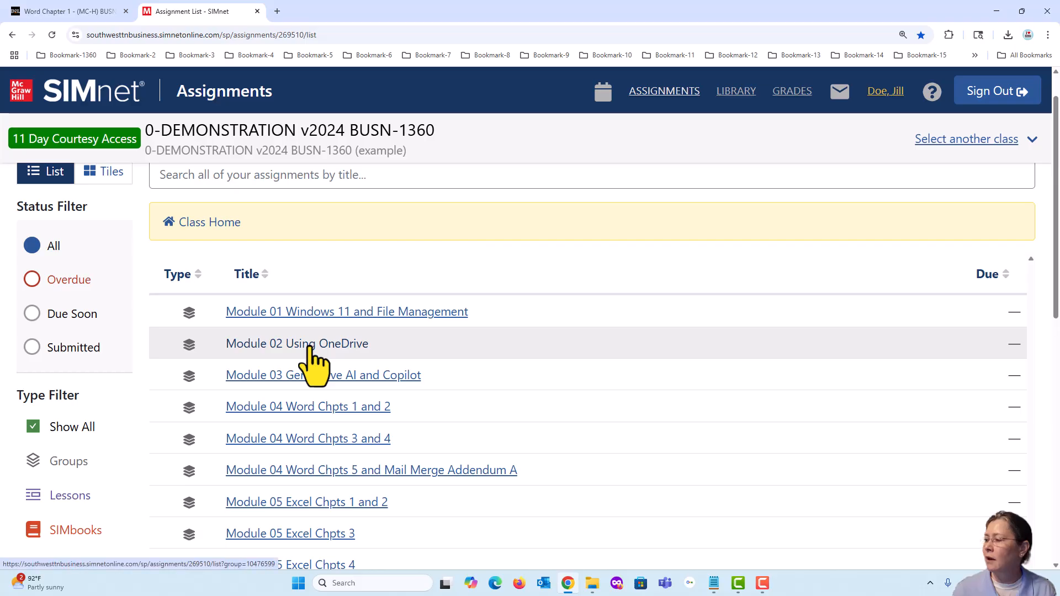
left_click(315, 410)
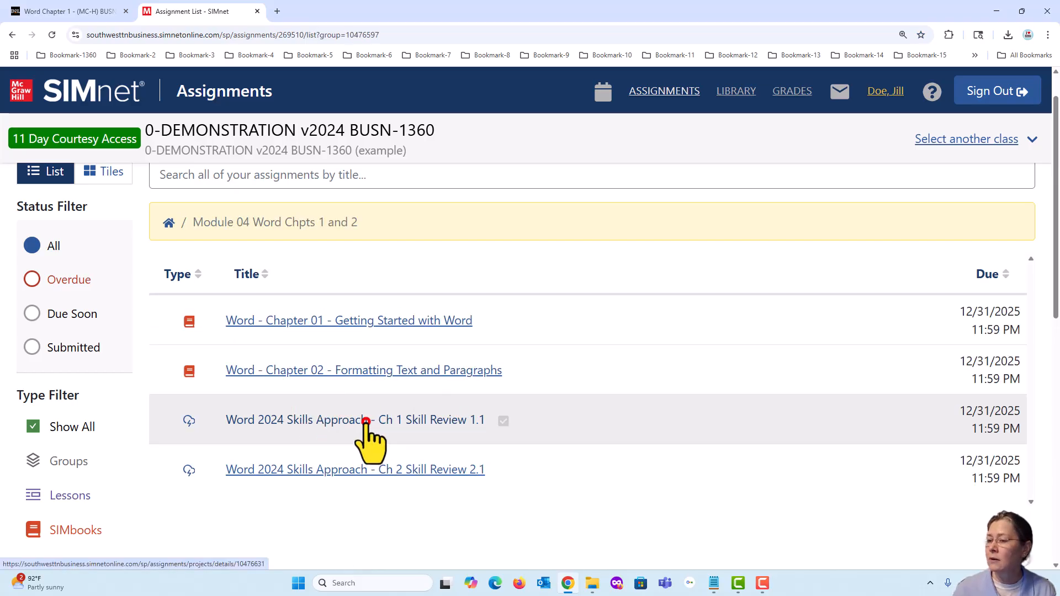
left_click(367, 421)
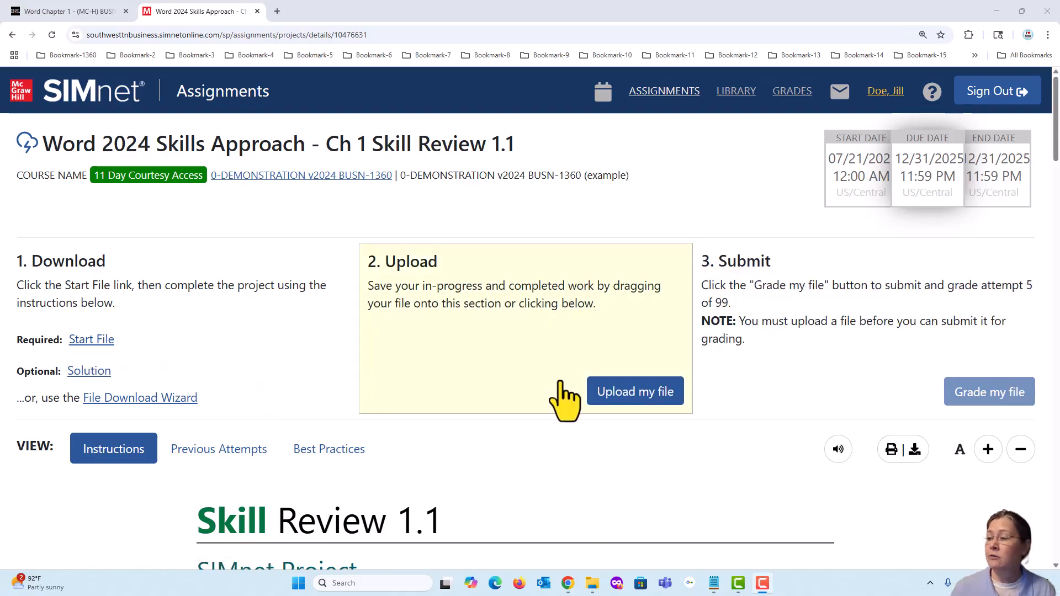
Upload the edited WD2024-SkillReview-1-1 Word document from the desktop's Word-1 folder and submit it for grading
left_click(644, 399)
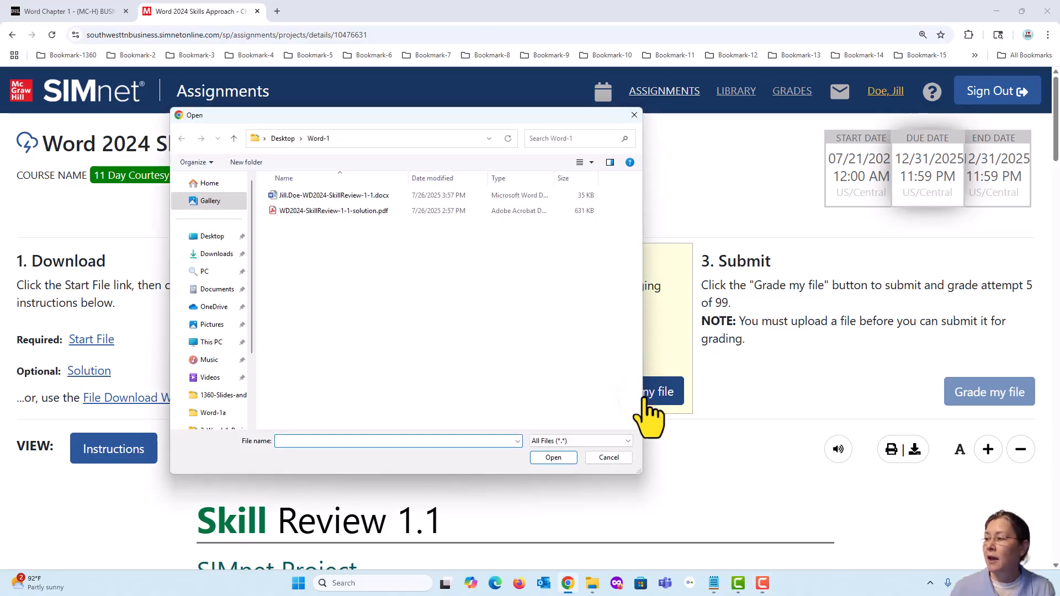
left_click(339, 199)
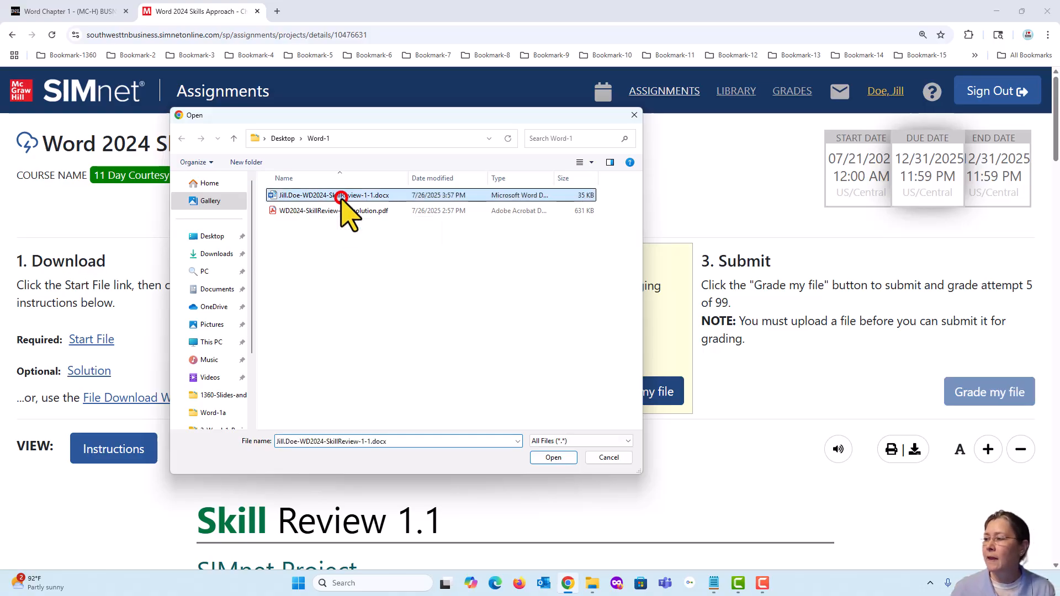
left_click(554, 458)
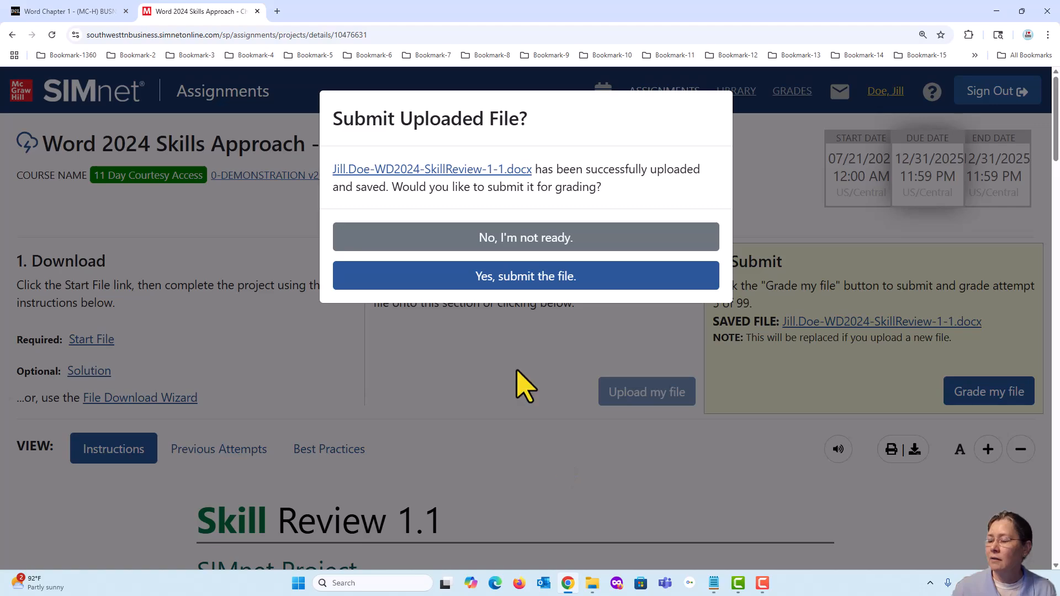
left_click(506, 281)
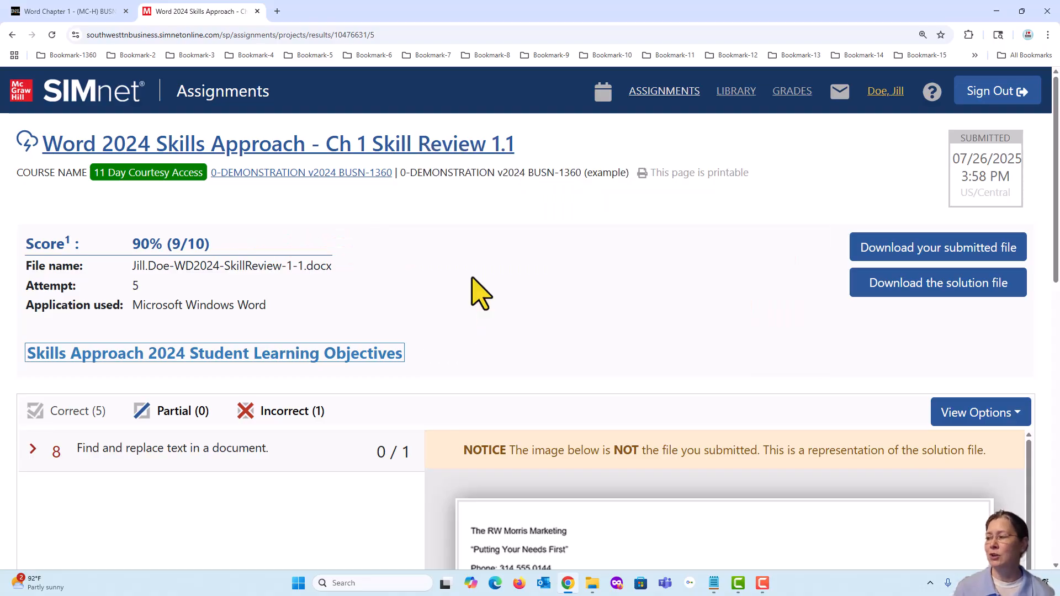
Expand the feedback for incorrect item 8 and compare its flagged text with the solution file representation
scroll(555, 261, "down", 1)
scroll(562, 274, "down", 1)
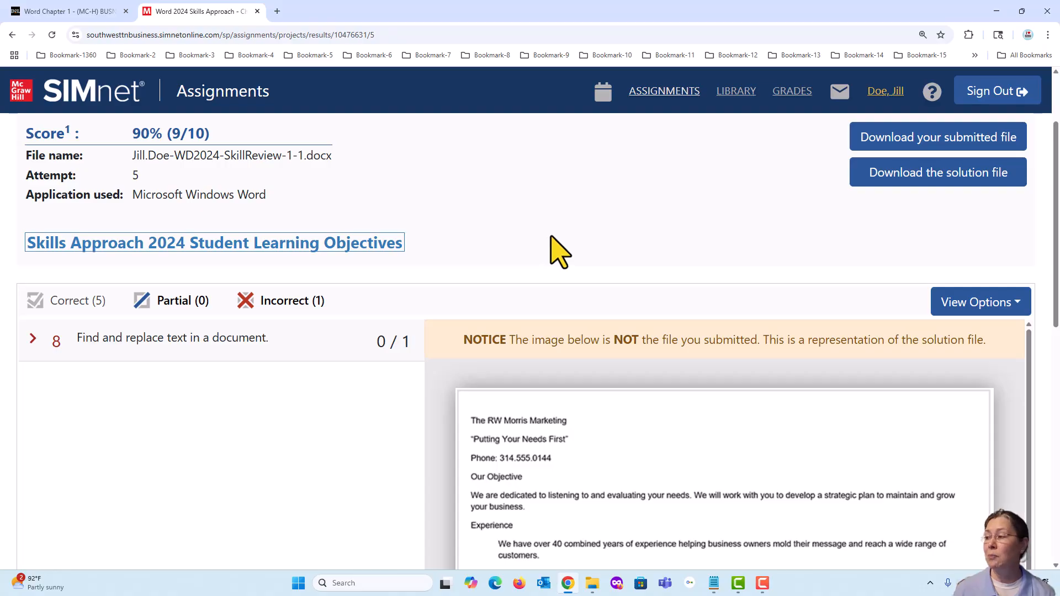
scroll(560, 252, "down", 1)
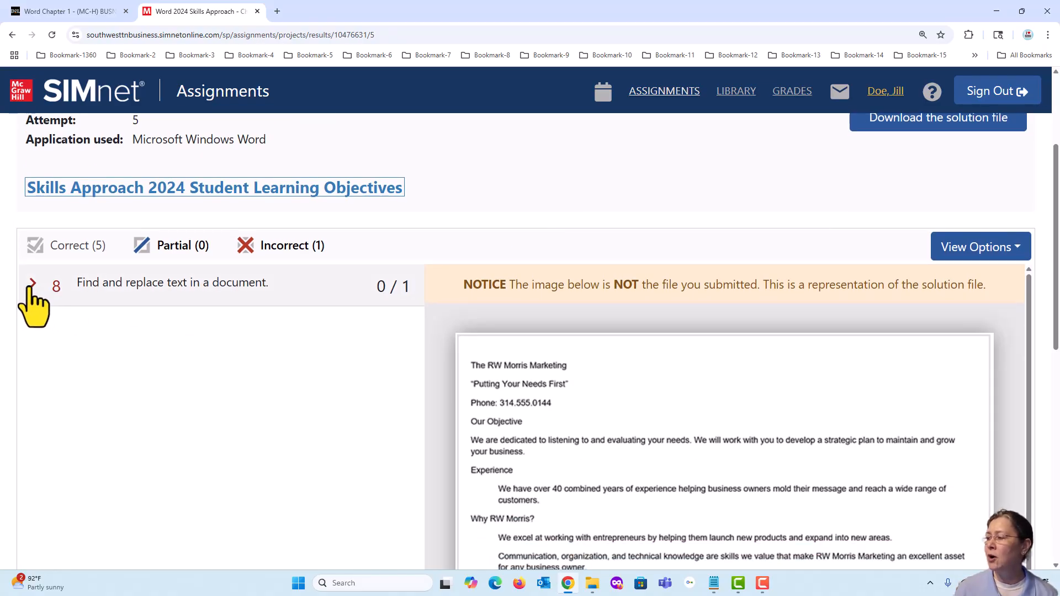
left_click(30, 283)
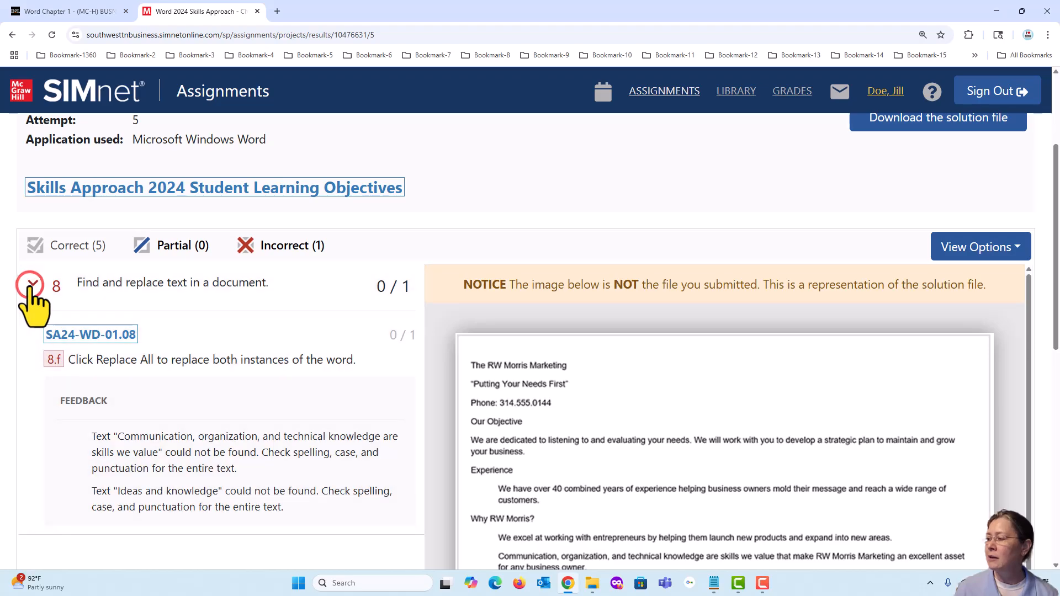
scroll(78, 315, "down", 1)
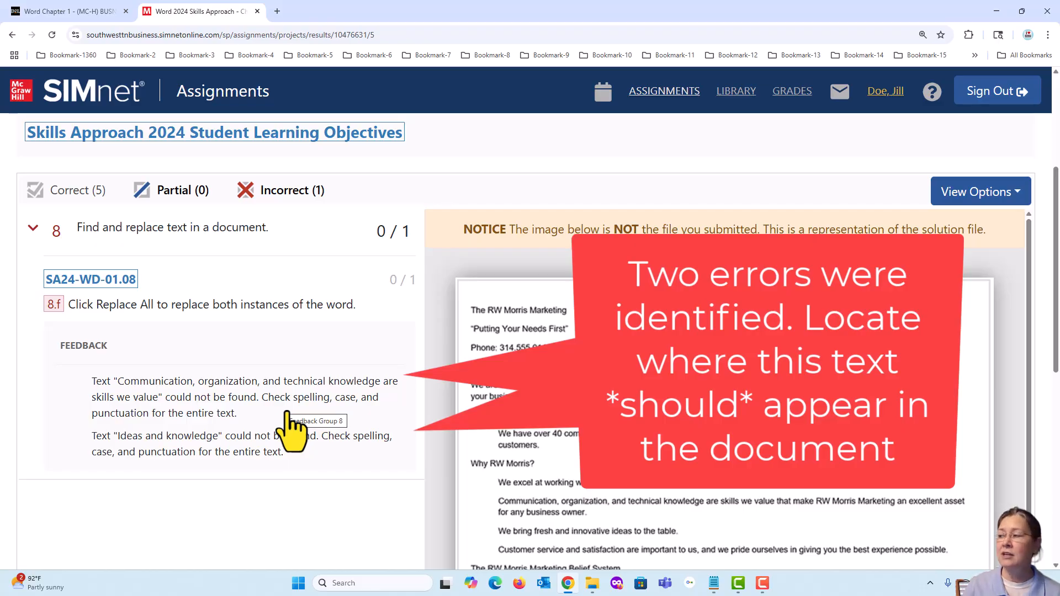
scroll(270, 412, "down", 5)
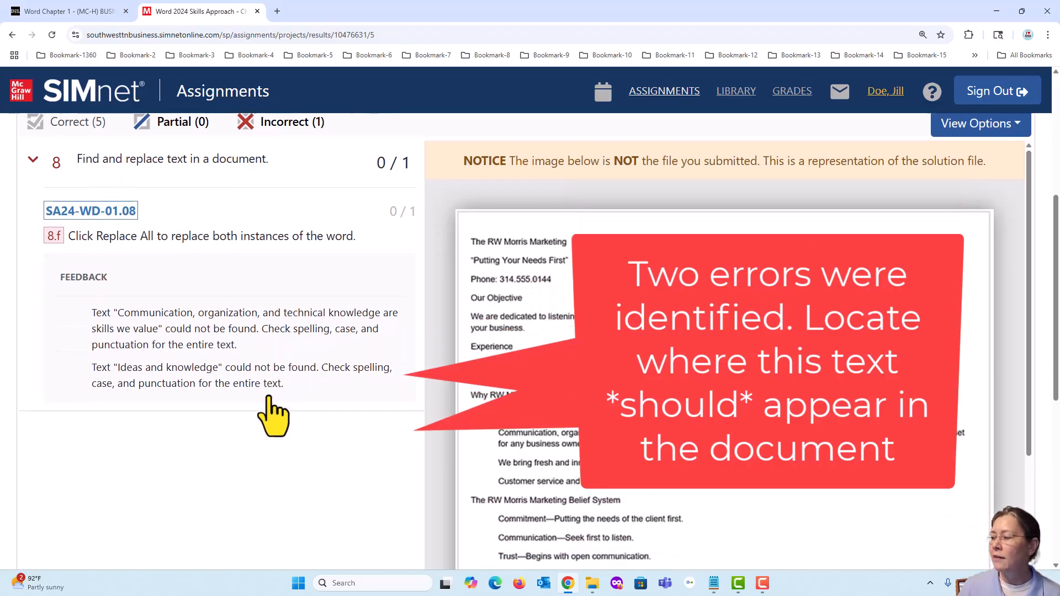
scroll(273, 417, "up", 4)
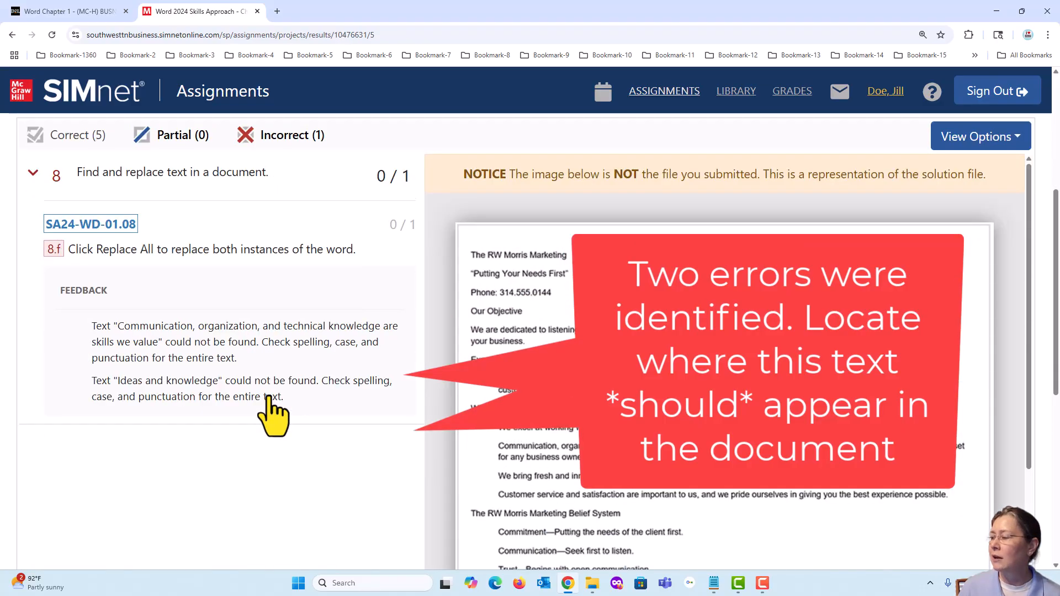
scroll(256, 387, "up", 1)
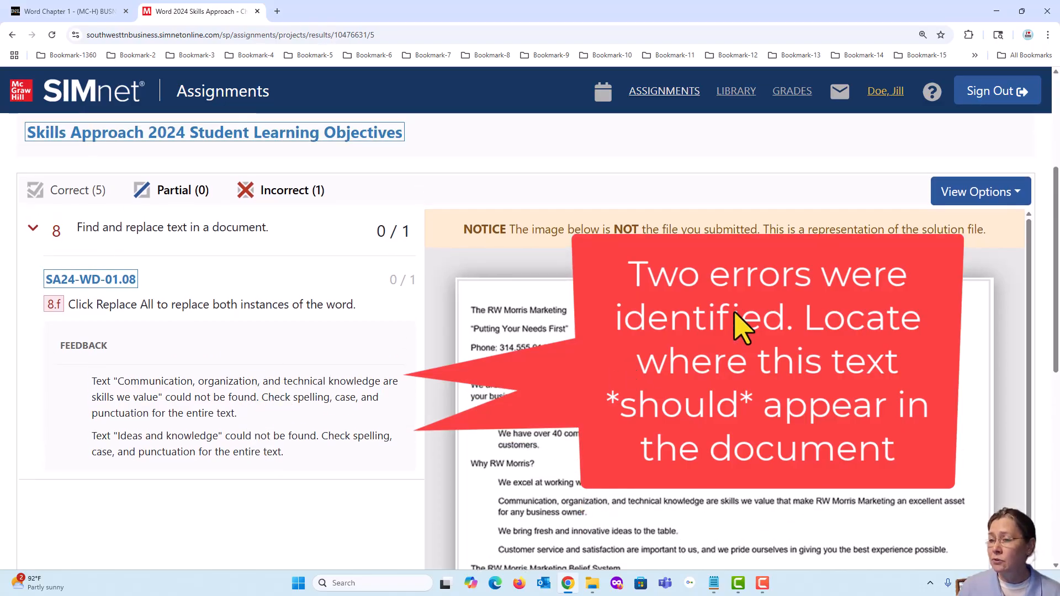
scroll(740, 329, "down", 6)
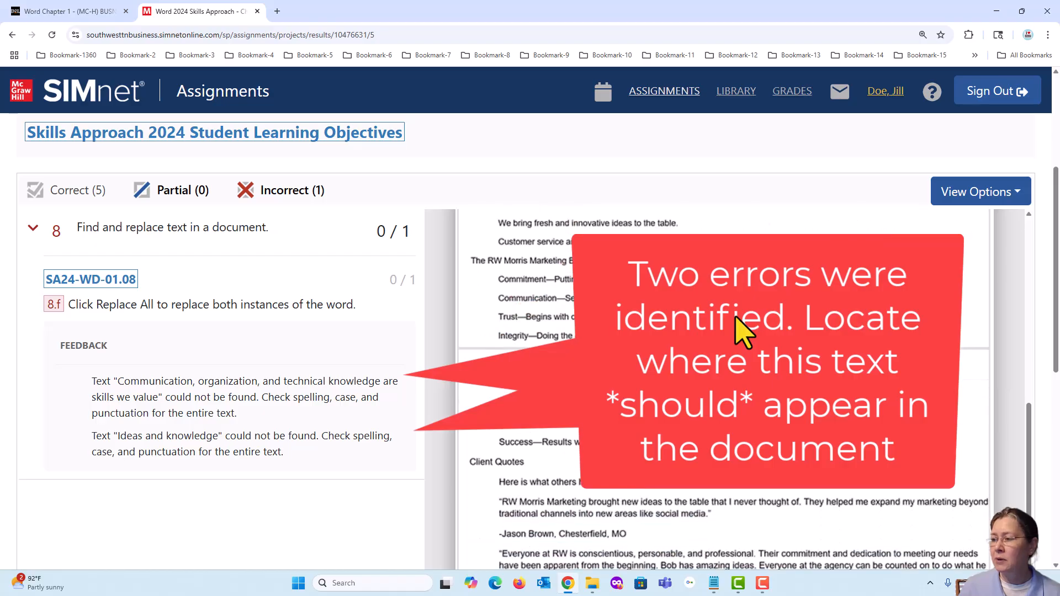
Compare both flagged texts in item 8's feedback with where they appear in the solution file representation
scroll(740, 329, "down", 3)
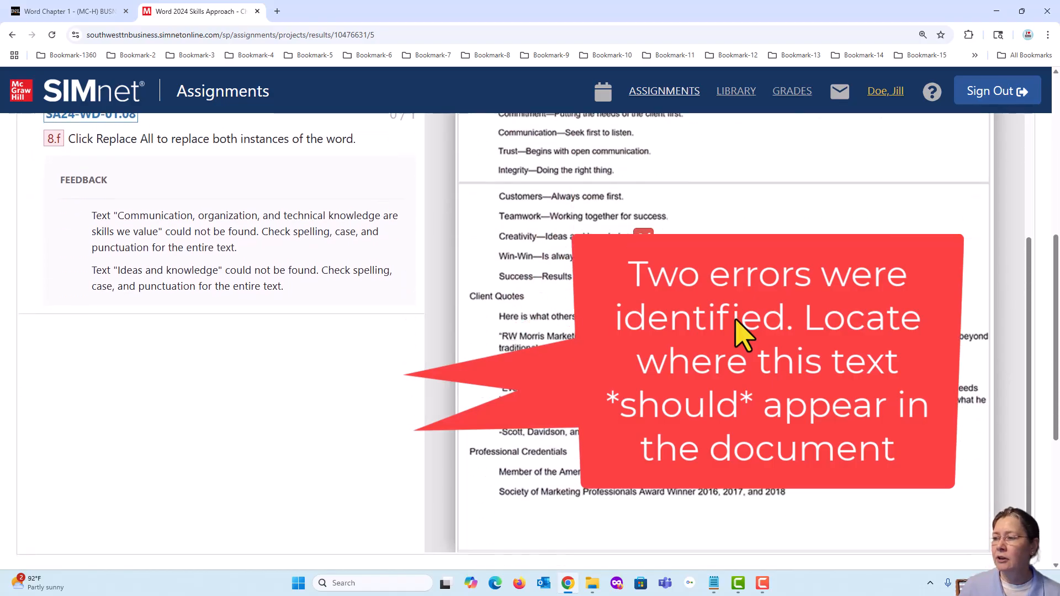
mouse_move(645, 245)
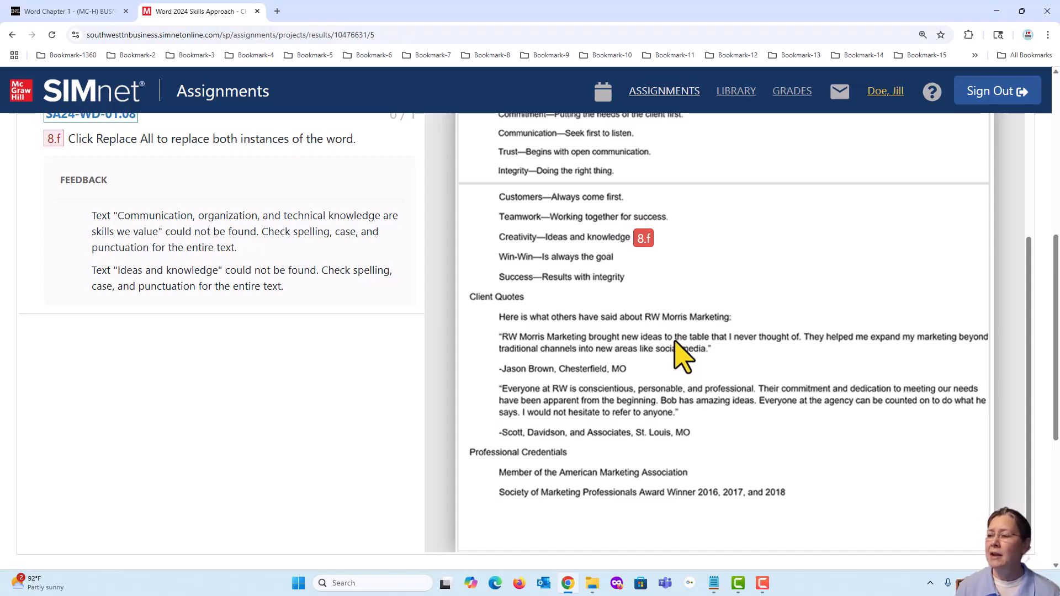
scroll(695, 355, "up", 2)
scroll(695, 356, "up", 2)
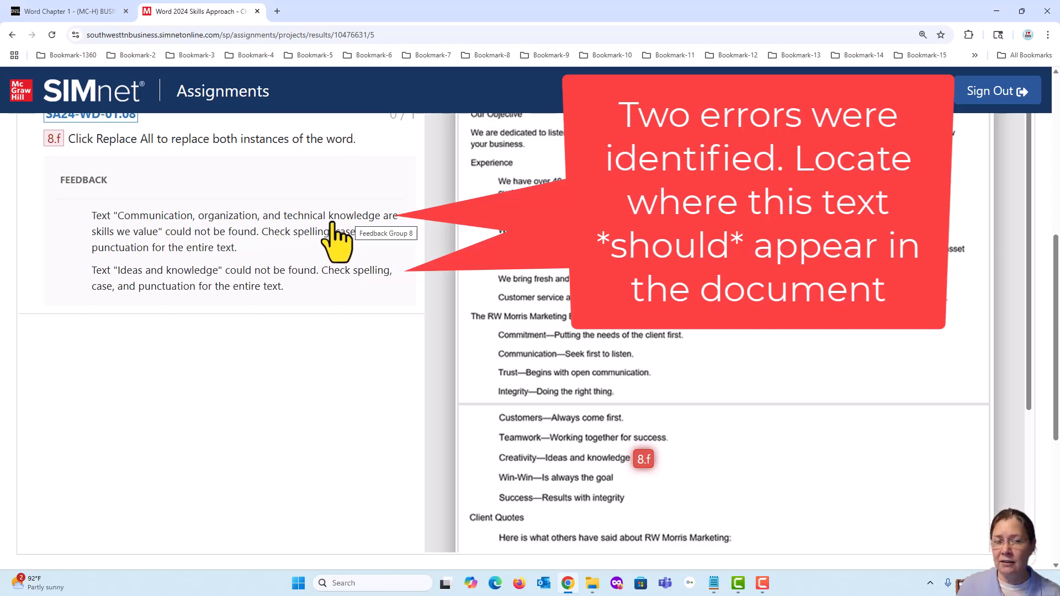
scroll(348, 326, "up", 1)
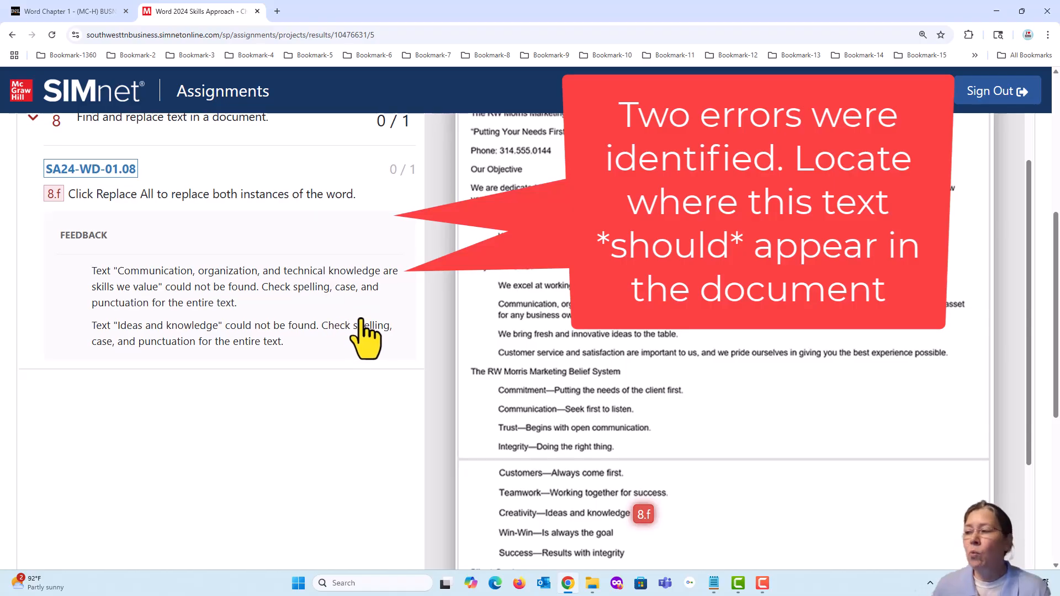
scroll(388, 342, "up", 1)
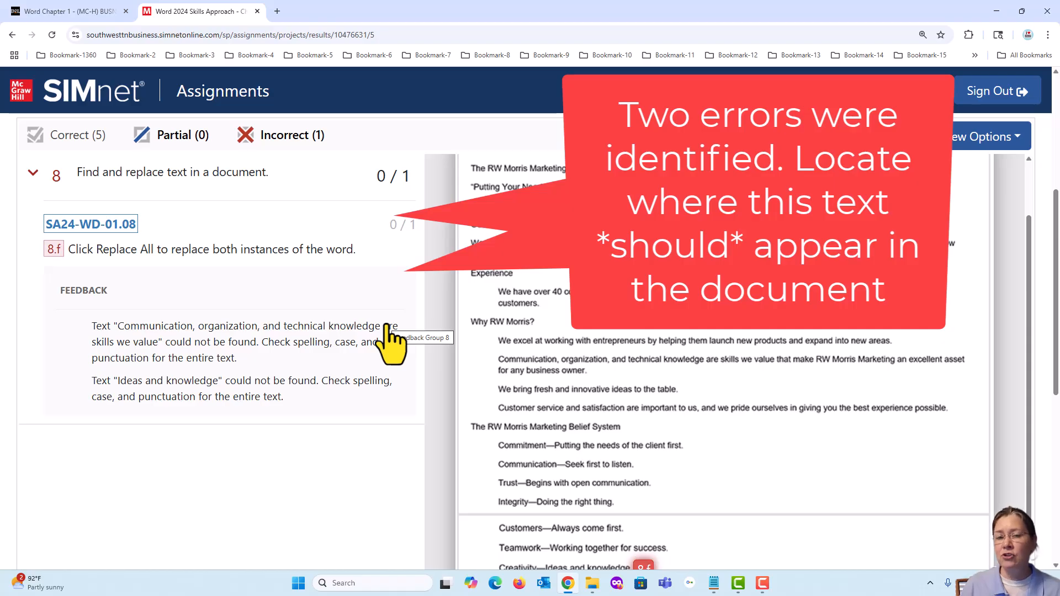
scroll(407, 331, "up", 2)
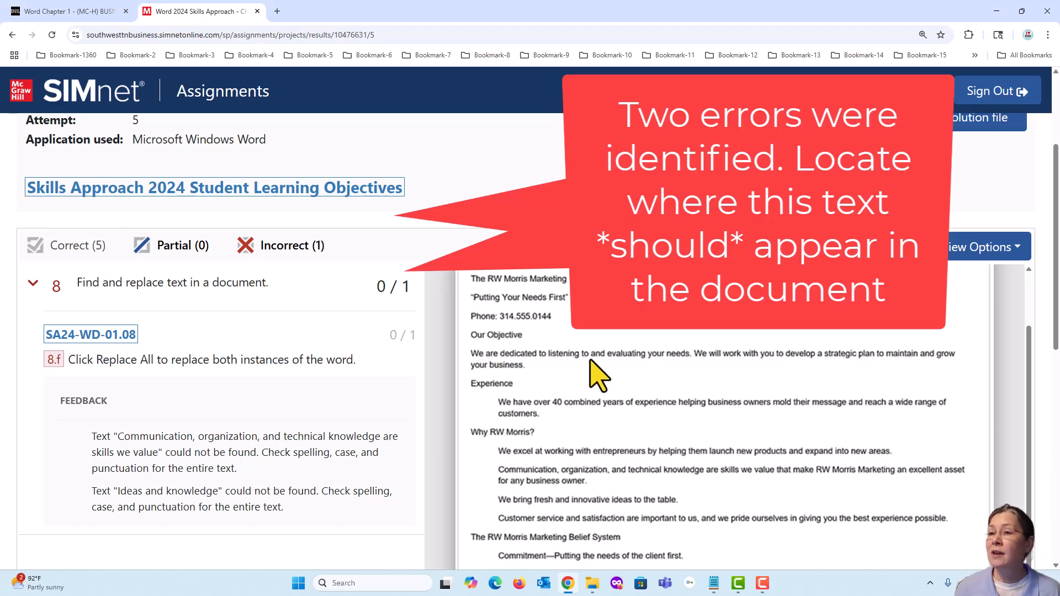
scroll(596, 380, "up", 2)
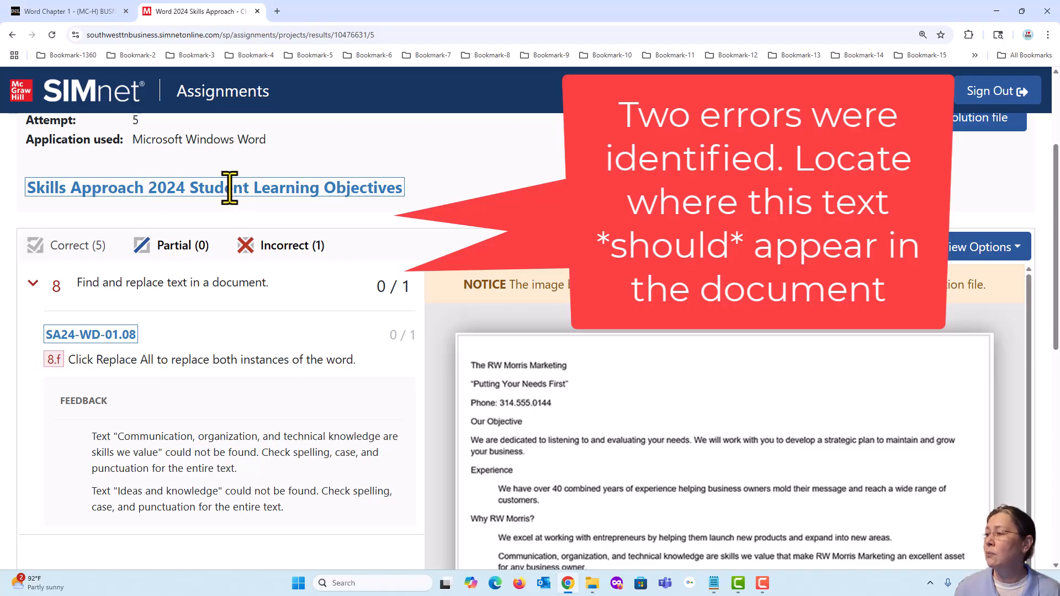
Return to the Ch 1 Skill Review 1.1 project page, and open the WD2024-SkillReview-1-1 Word document from the desktop's Word-1 folder, dismissing its notice
scroll(426, 276, "up", 3)
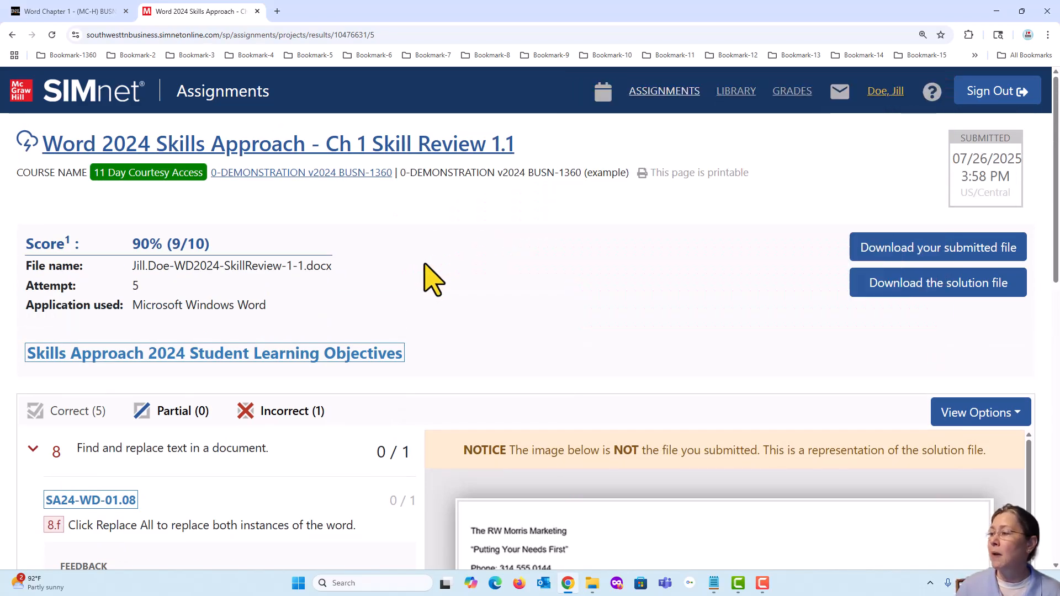
left_click(326, 172)
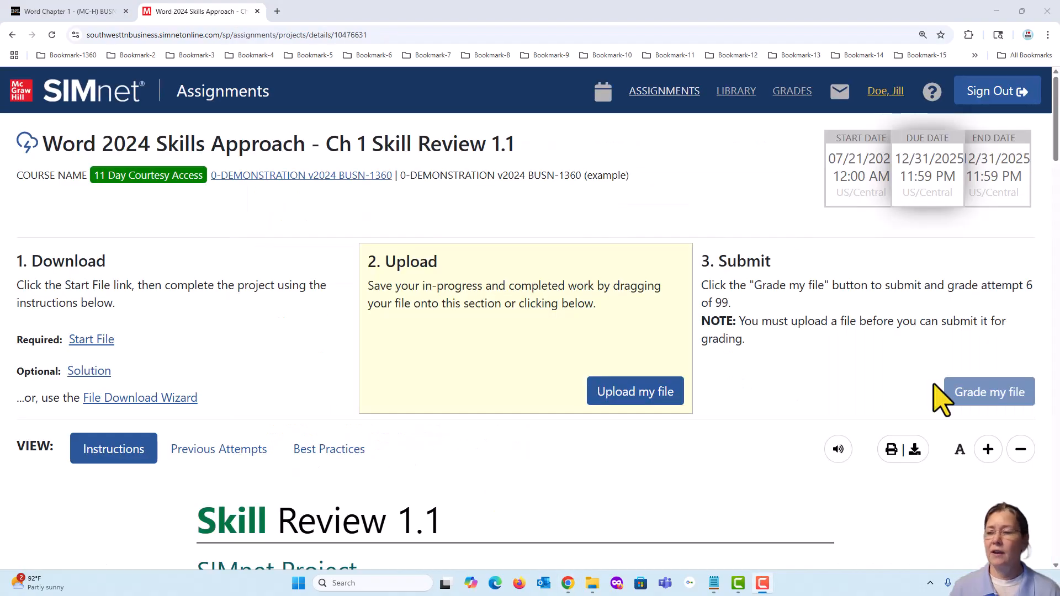
left_click(996, 12)
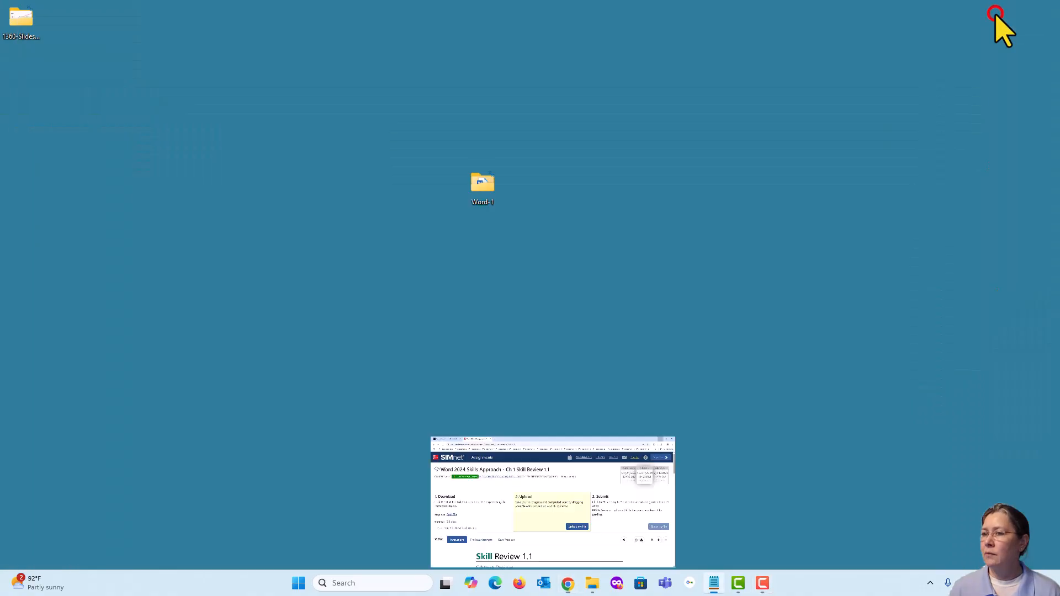
double_click(484, 184)
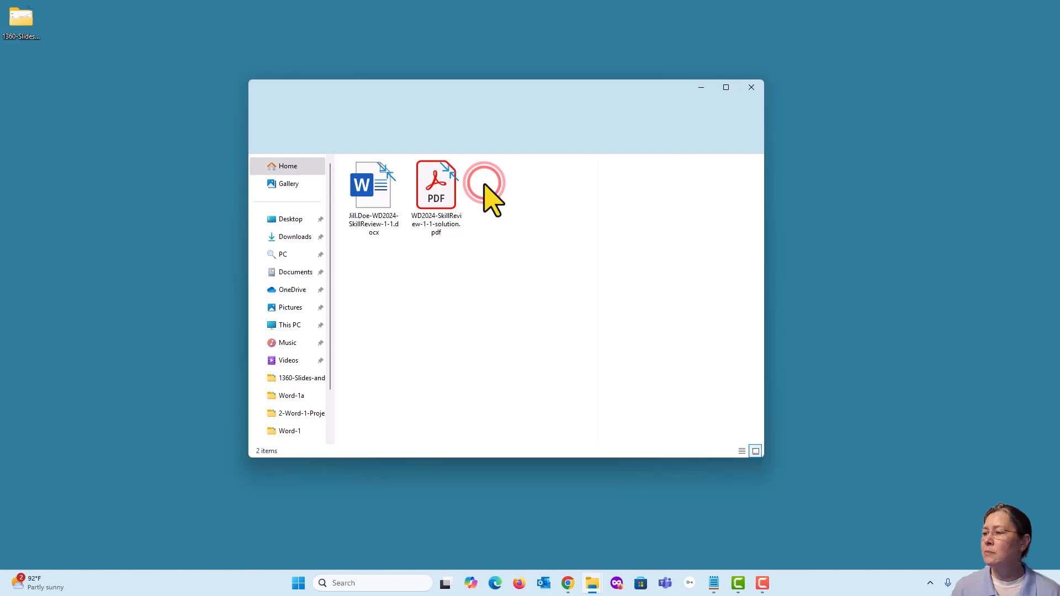
double_click(369, 198)
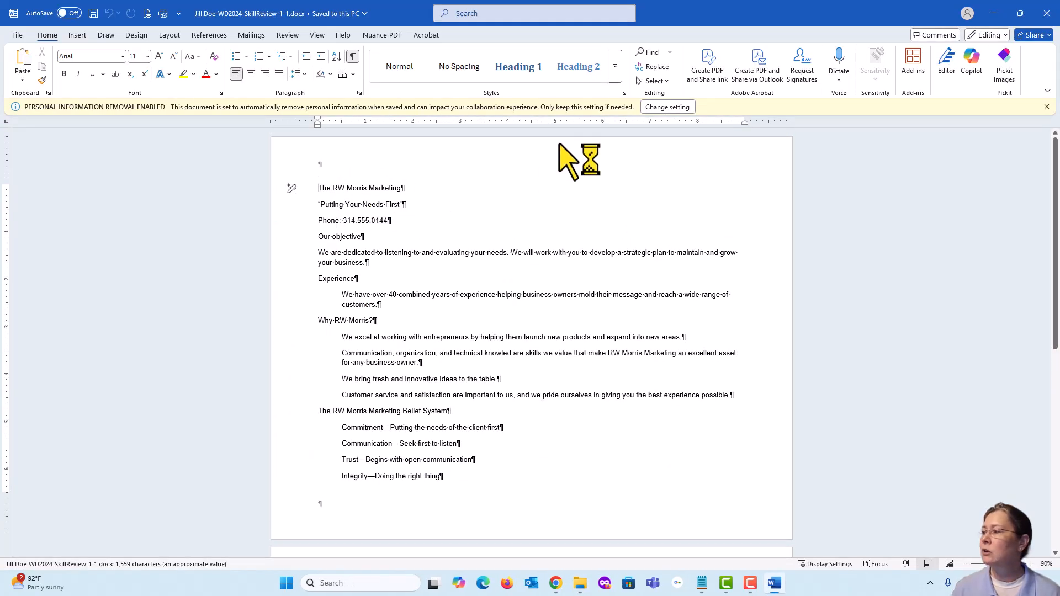
left_click(1047, 107)
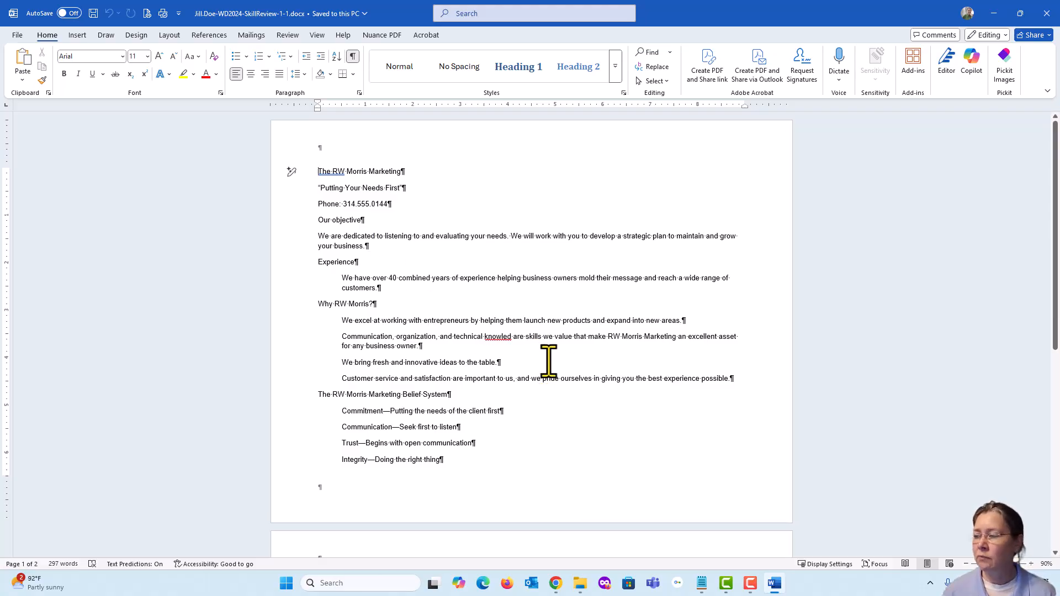
Try correcting "knowled" to "knowledge" in the "Communication, organization, and technical" paragraph, and undo that correction
right_click(499, 338)
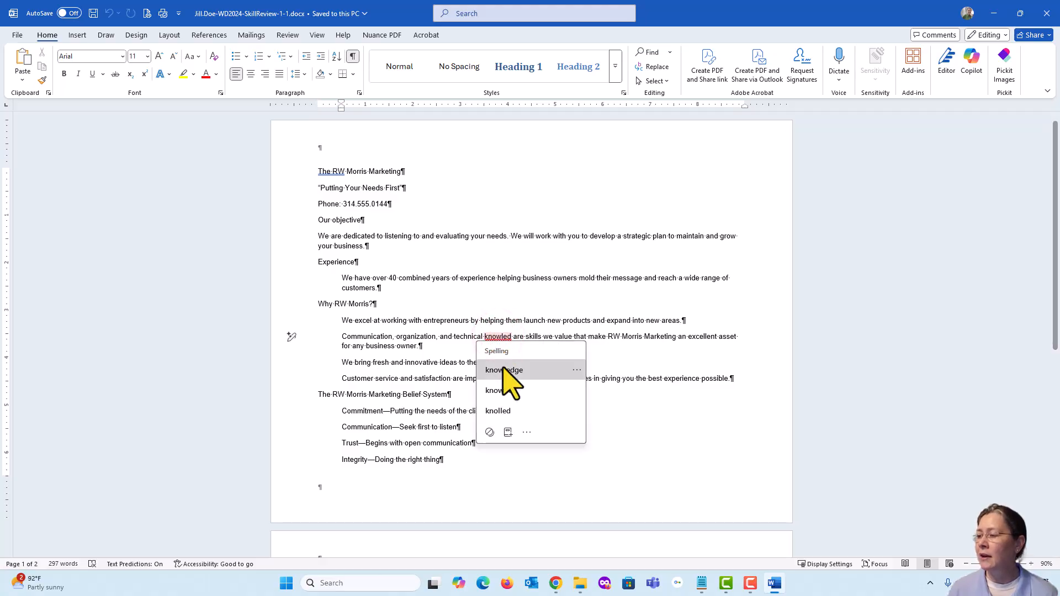
left_click(503, 370)
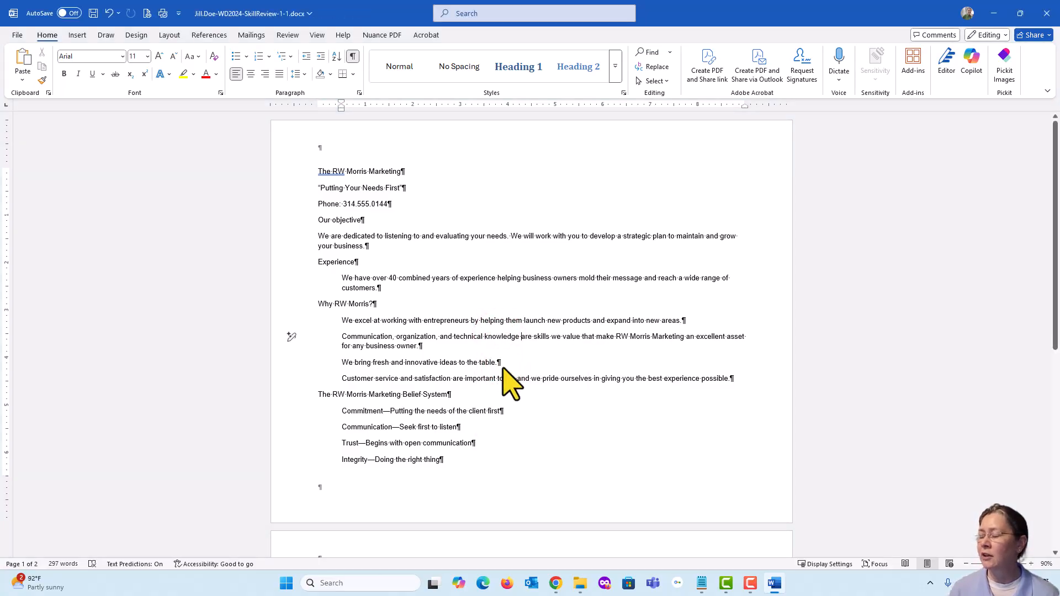
scroll(492, 370, "down", 5)
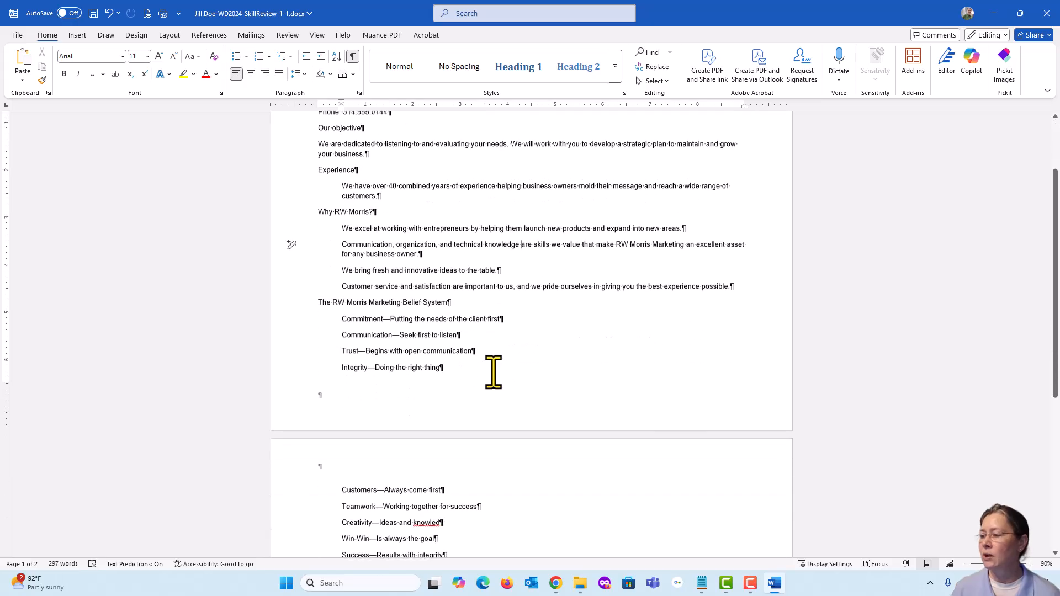
scroll(494, 373, "down", 1)
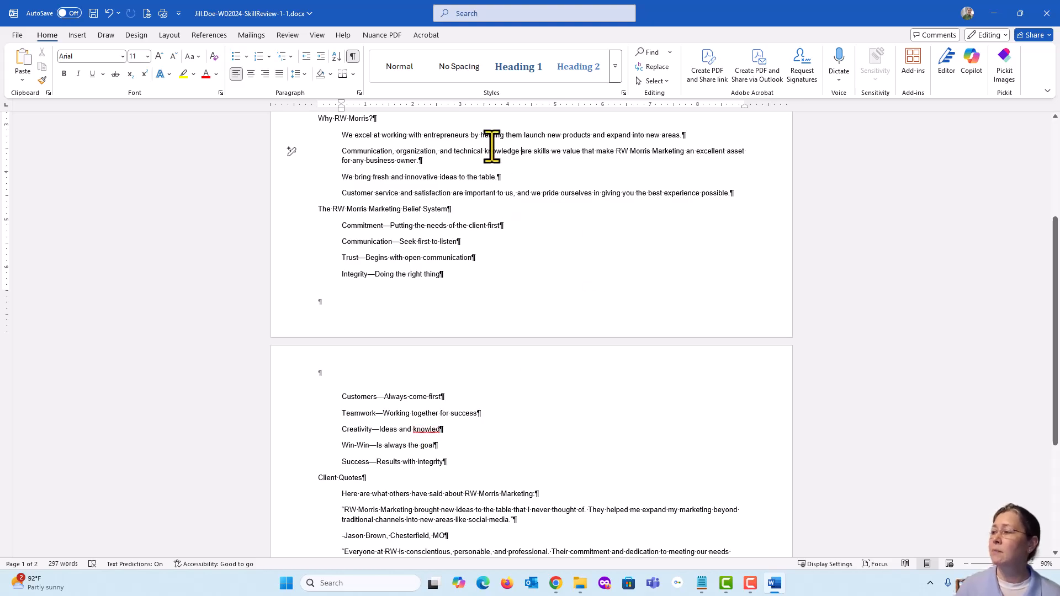
key("ctrl+z")
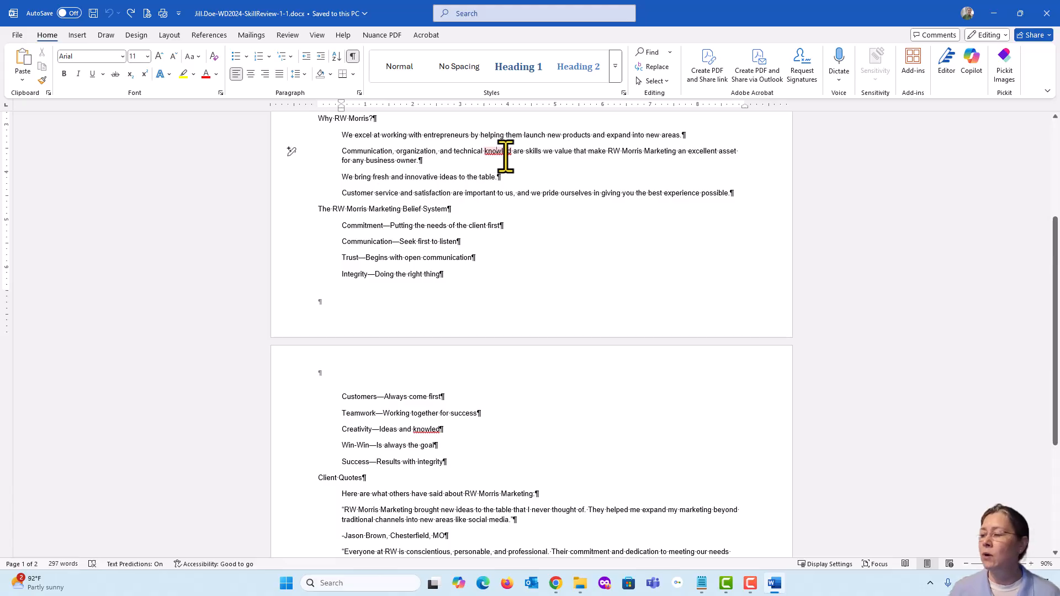
Correct "knowled" to "knowledge" in the Creativity line on page 2, and save and close the document
right_click(428, 429)
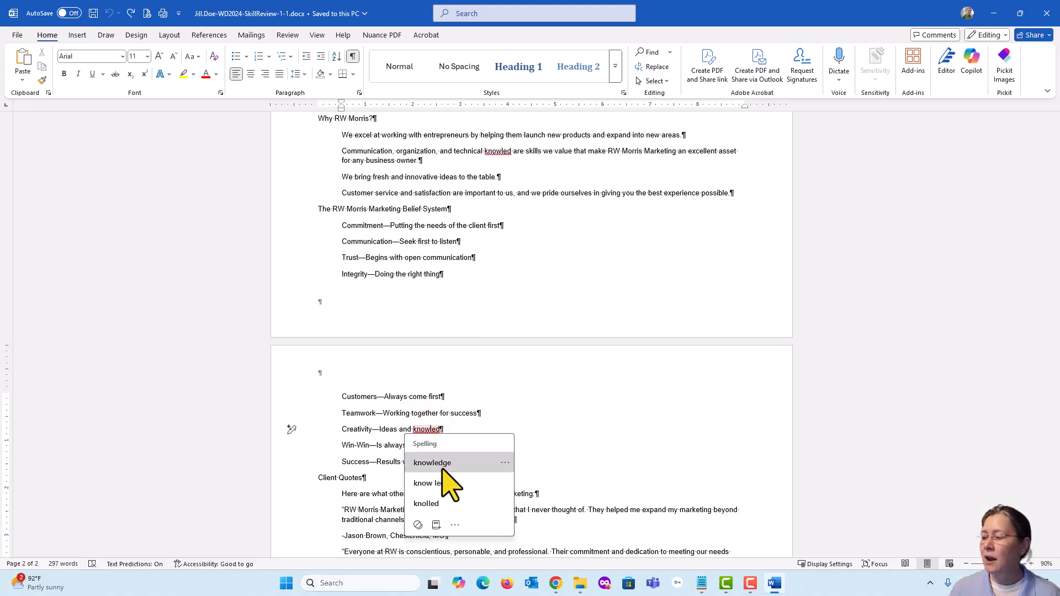
left_click(443, 464)
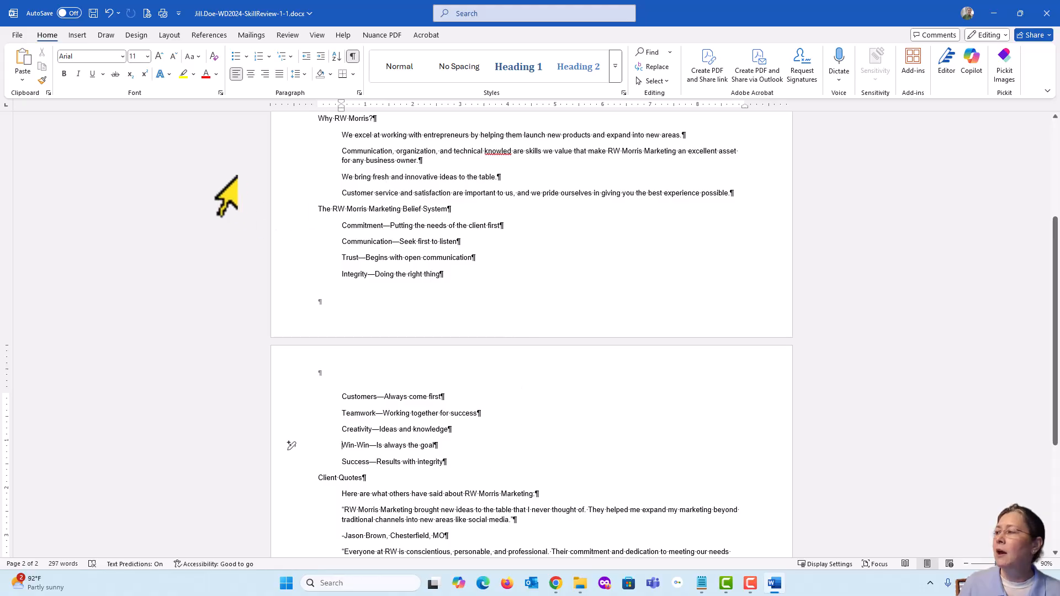
left_click(94, 13)
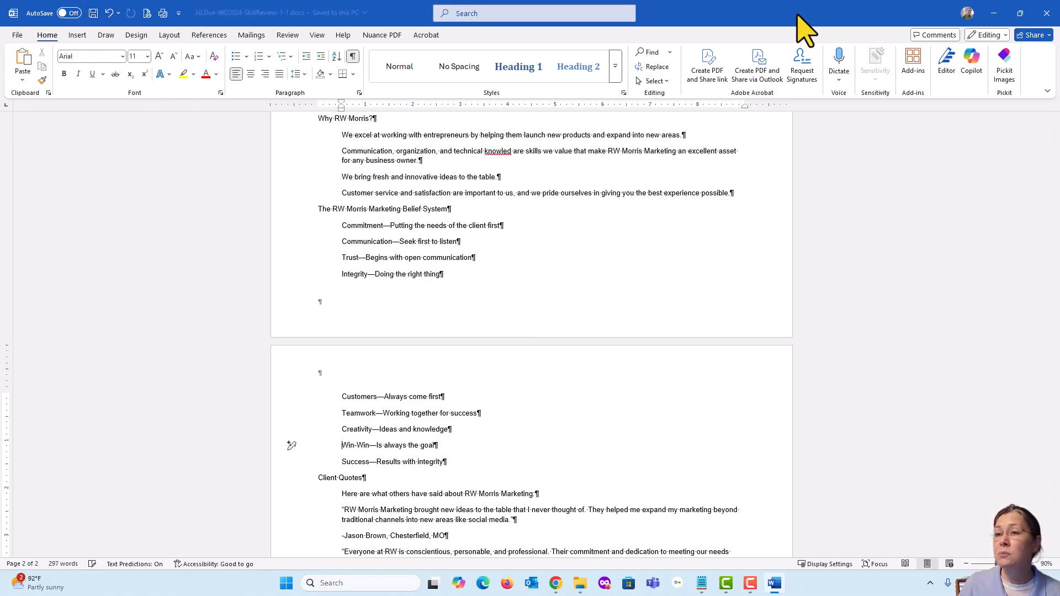
left_click(1043, 13)
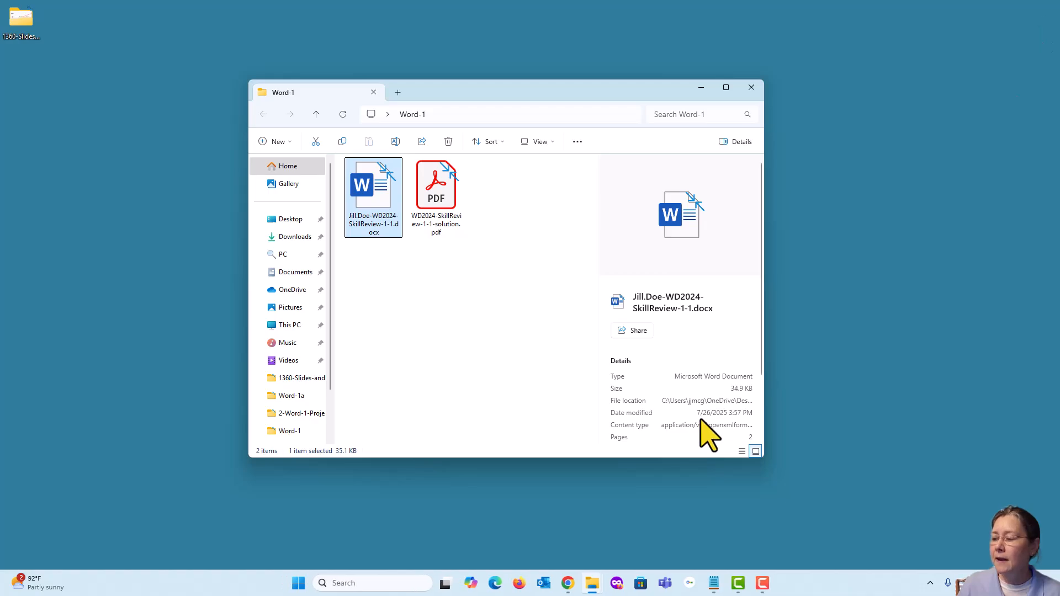
Switch to Chrome, upload the WD2024-SkillReview-1-1 Word document from the Word-1 folder and submit it for grading
mouse_move(569, 589)
left_click(567, 583)
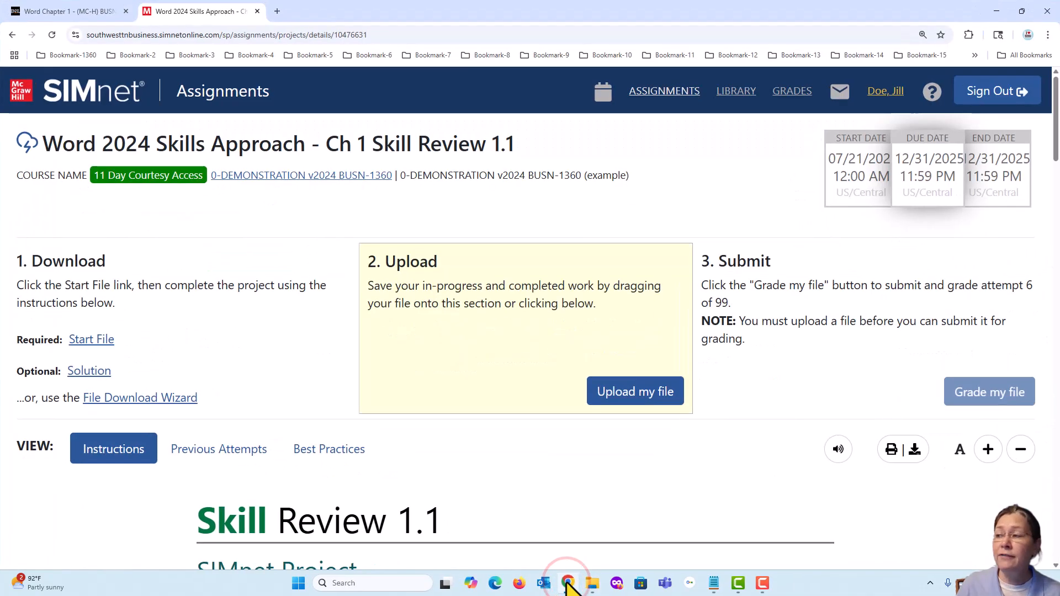
left_click(639, 395)
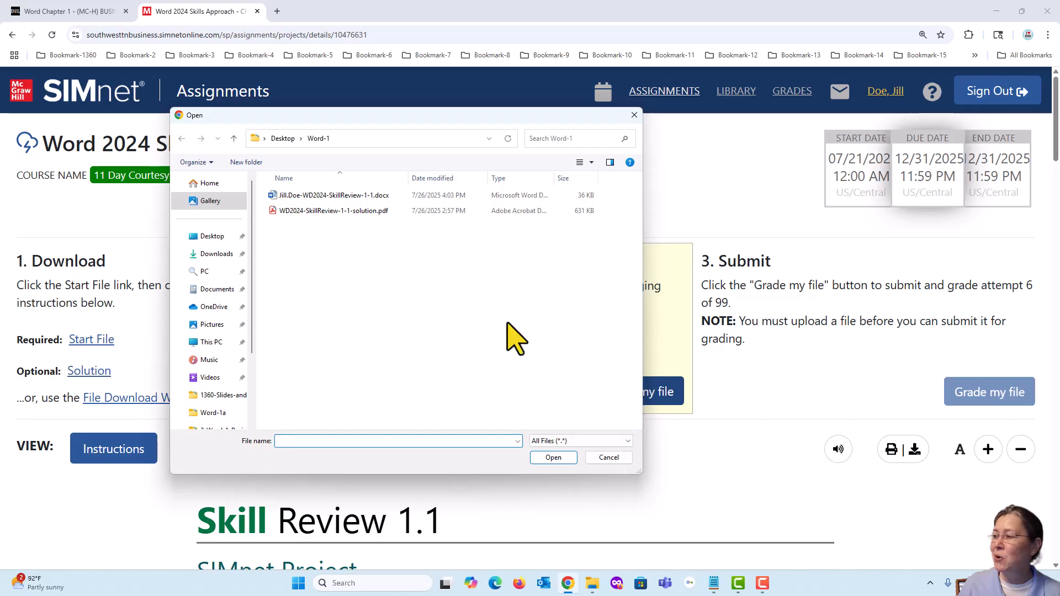
left_click(363, 195)
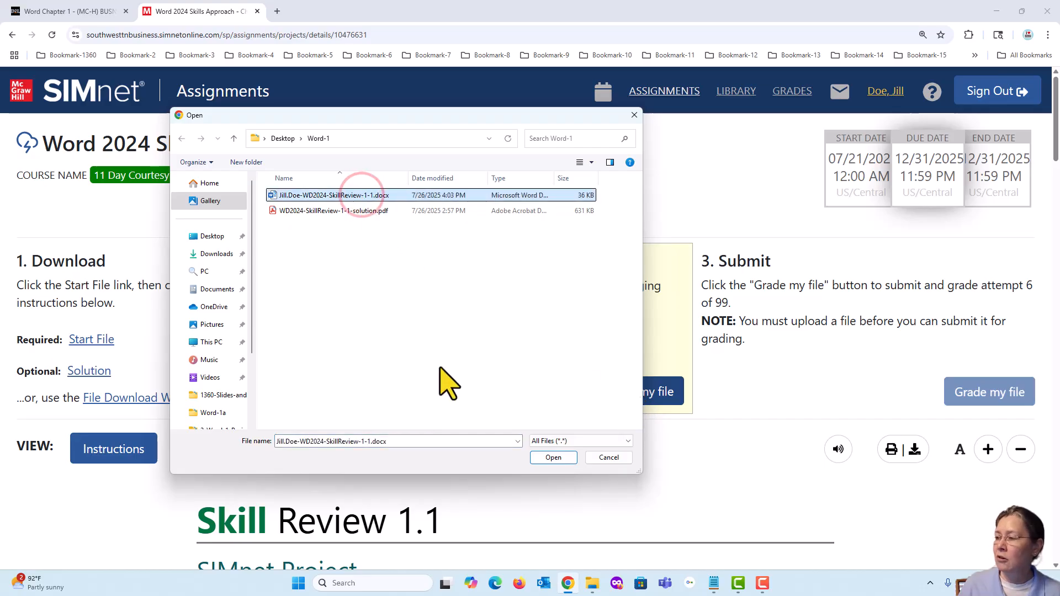
left_click(553, 457)
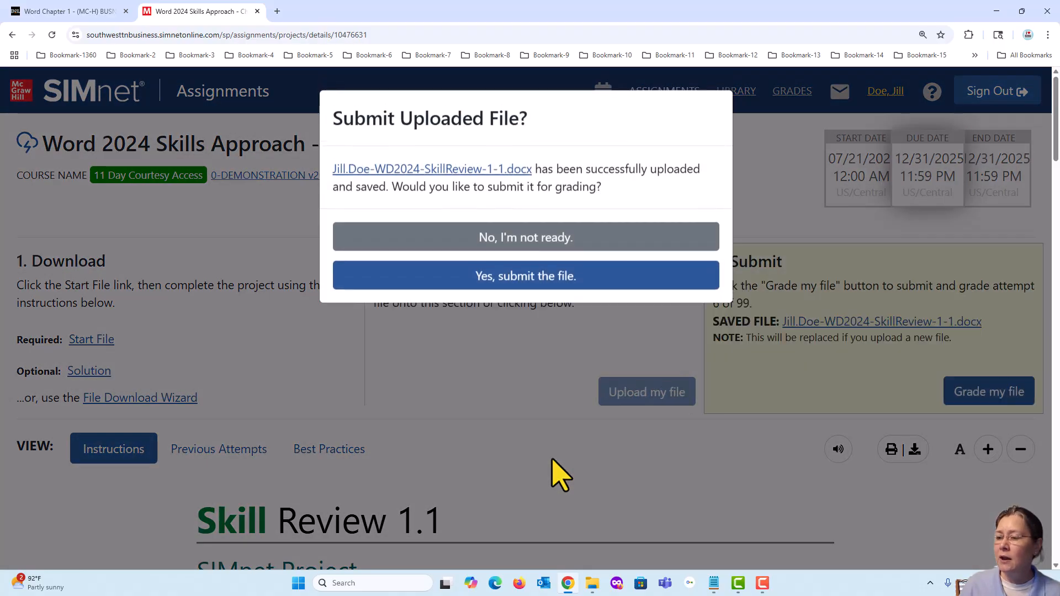
left_click(528, 275)
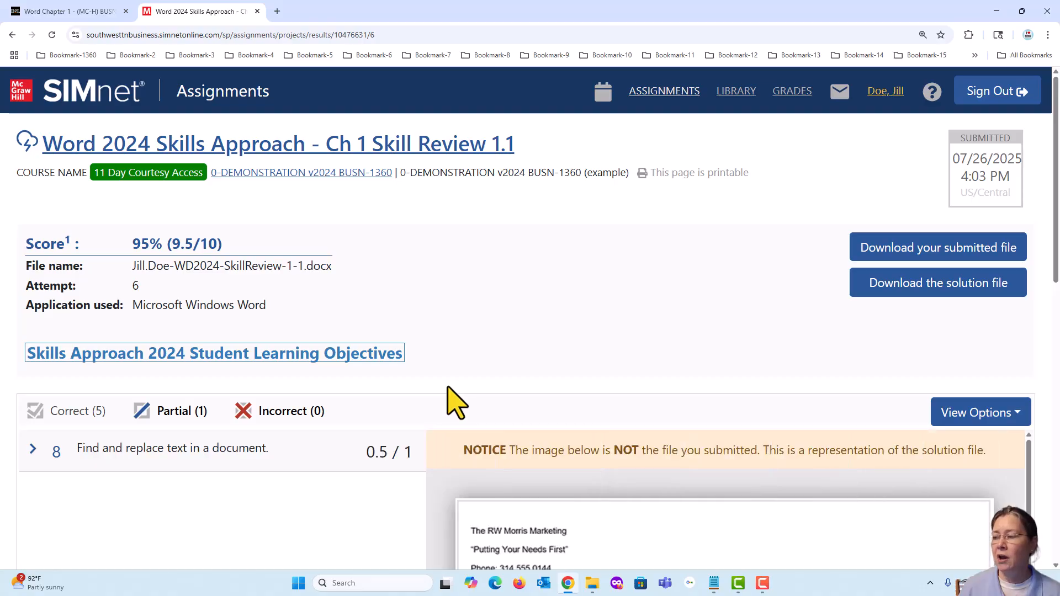
Check the new attempt's results and expand the feedback for partially correct item 8 to read its flagged text
scroll(522, 365, "down", 2)
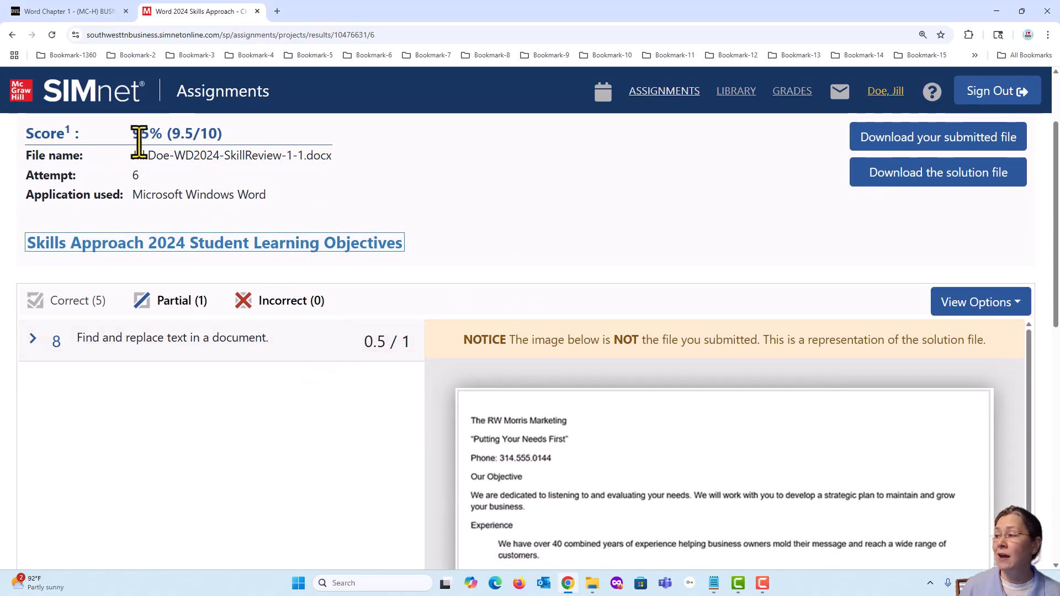
scroll(621, 463, "down", 5)
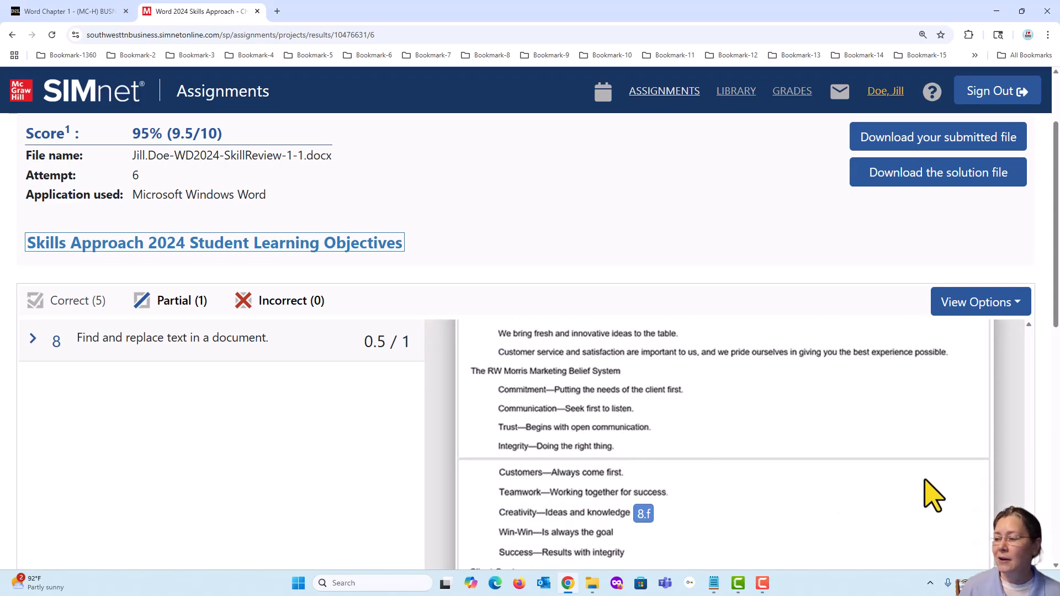
scroll(958, 492, "down", 3)
mouse_move(644, 359)
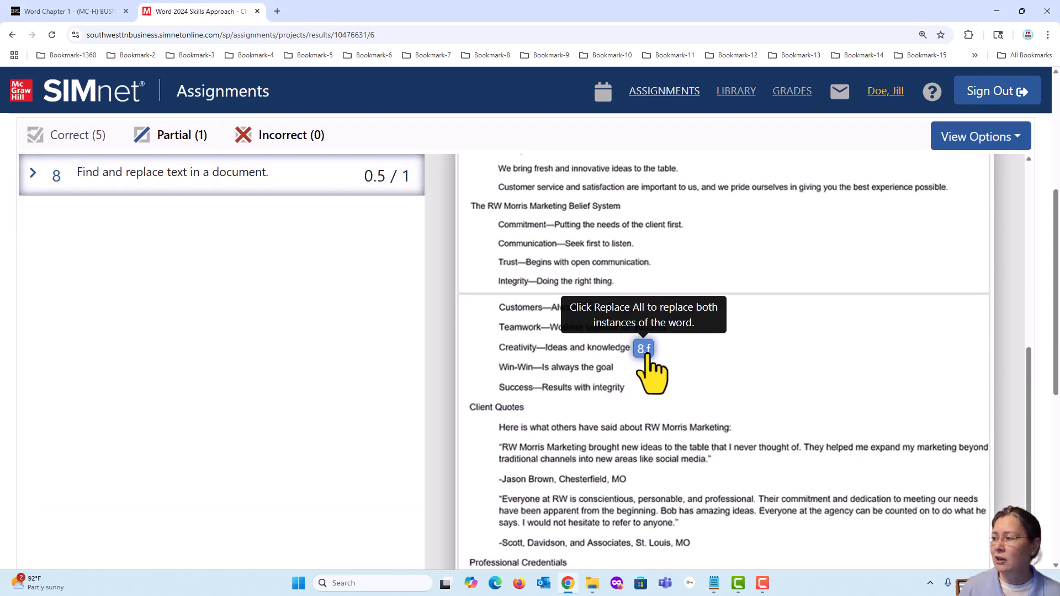
left_click(32, 173)
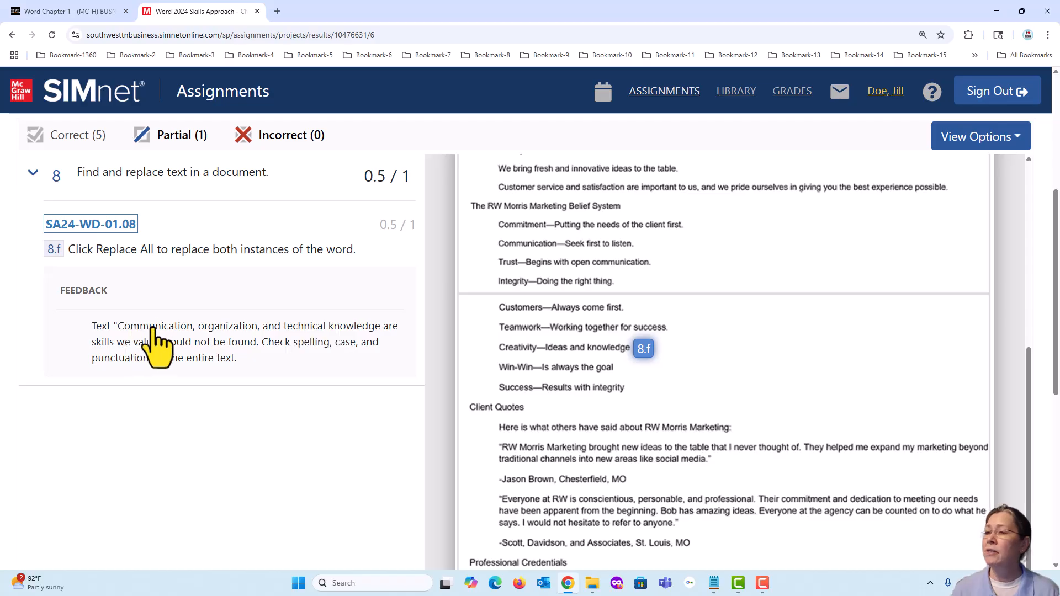
Go back to the Skill Review 1.1 project page, minimize Chrome and reopen the WD2024-SkillReview-1-1 document from the Word-1 folder
scroll(147, 393, "up", 5)
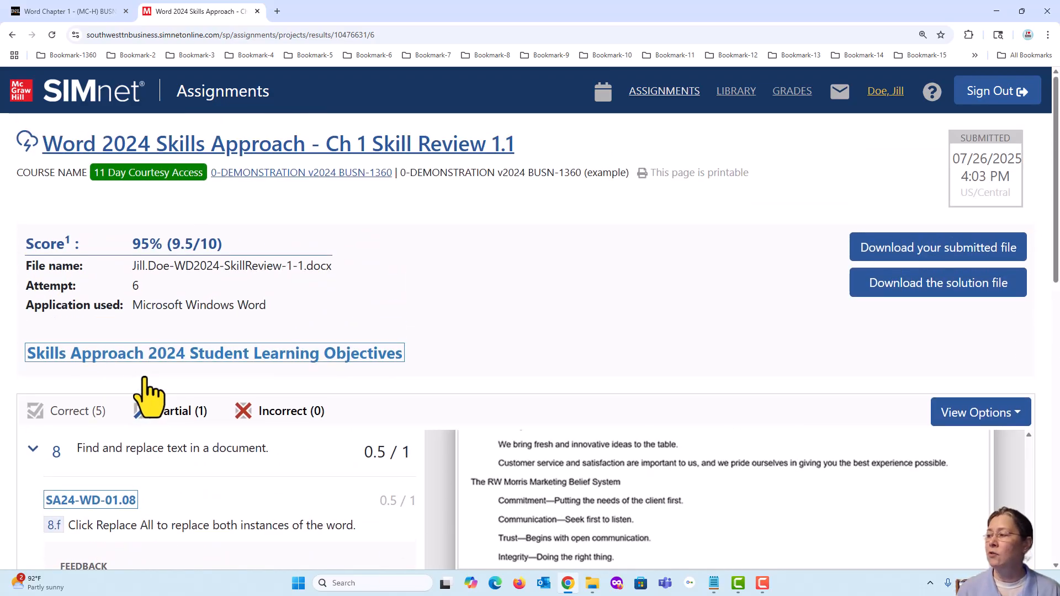
left_click(254, 145)
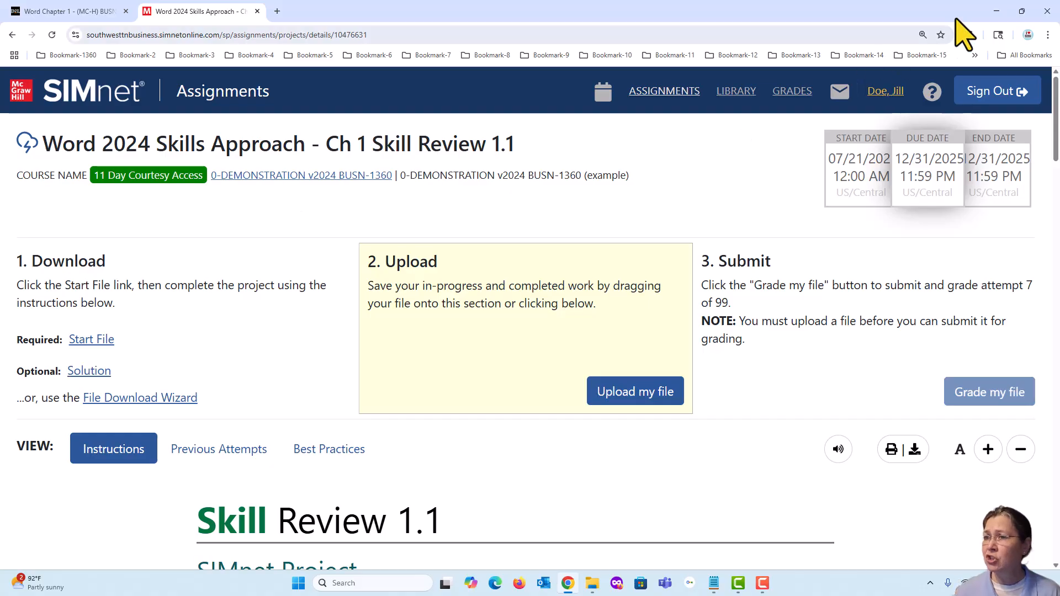
left_click(996, 11)
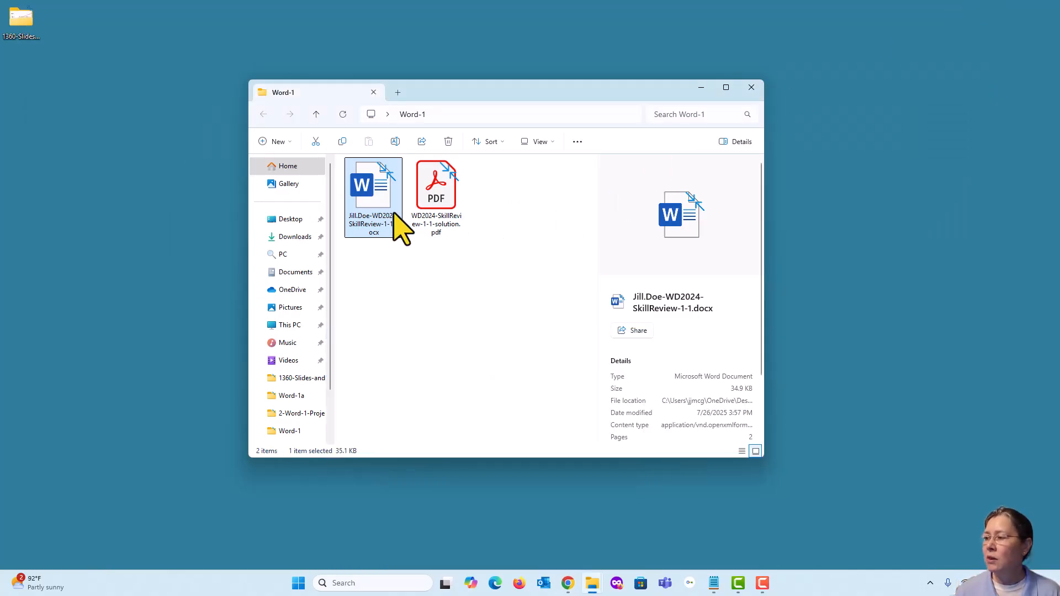
double_click(360, 192)
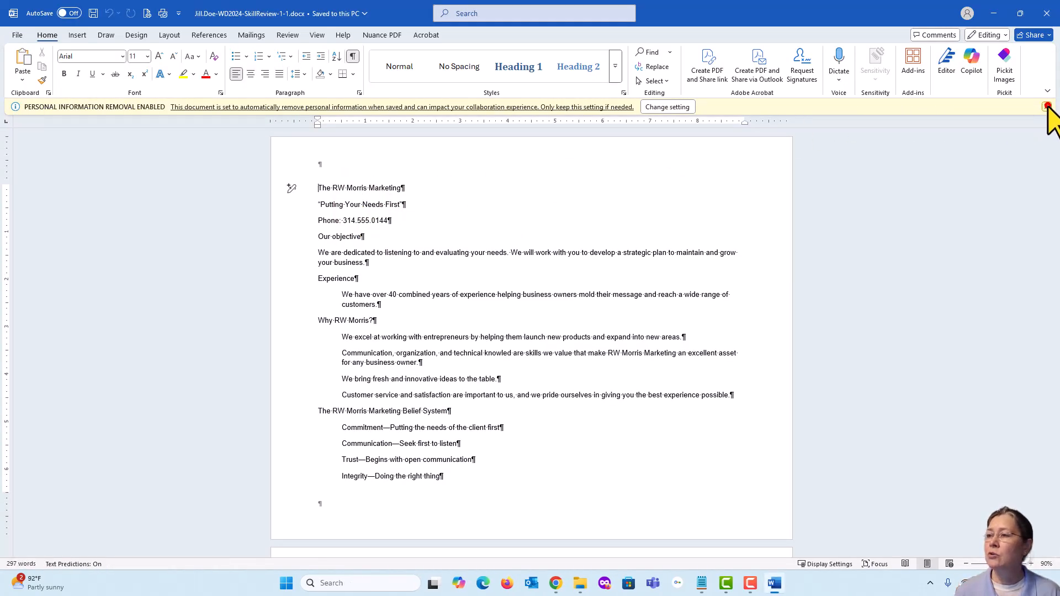
Dismiss the personal information removal notice and search the document for "Communication"
left_click(1047, 107)
left_click(649, 52)
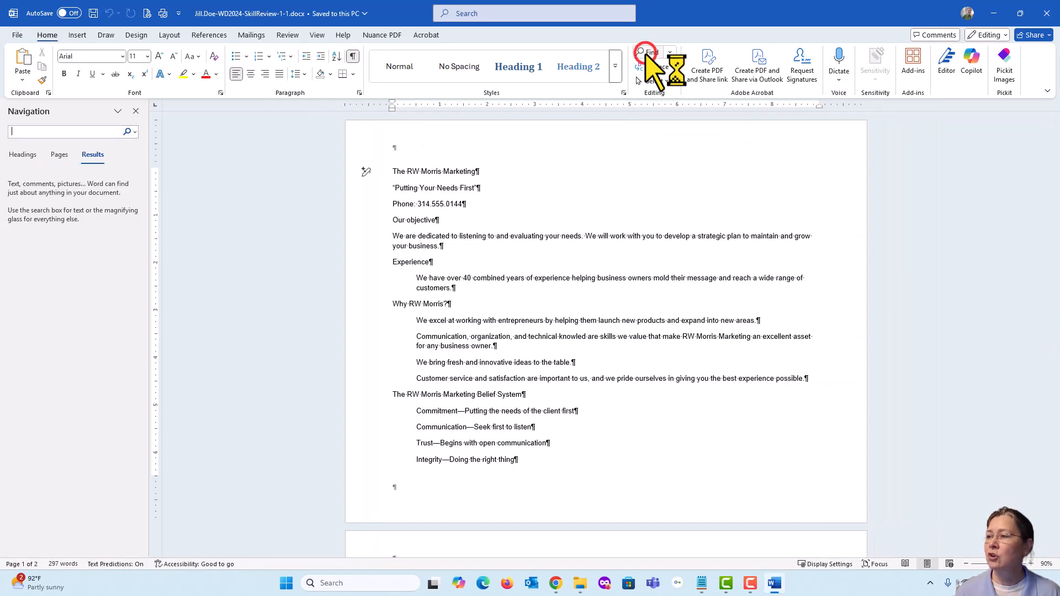
left_click(53, 132)
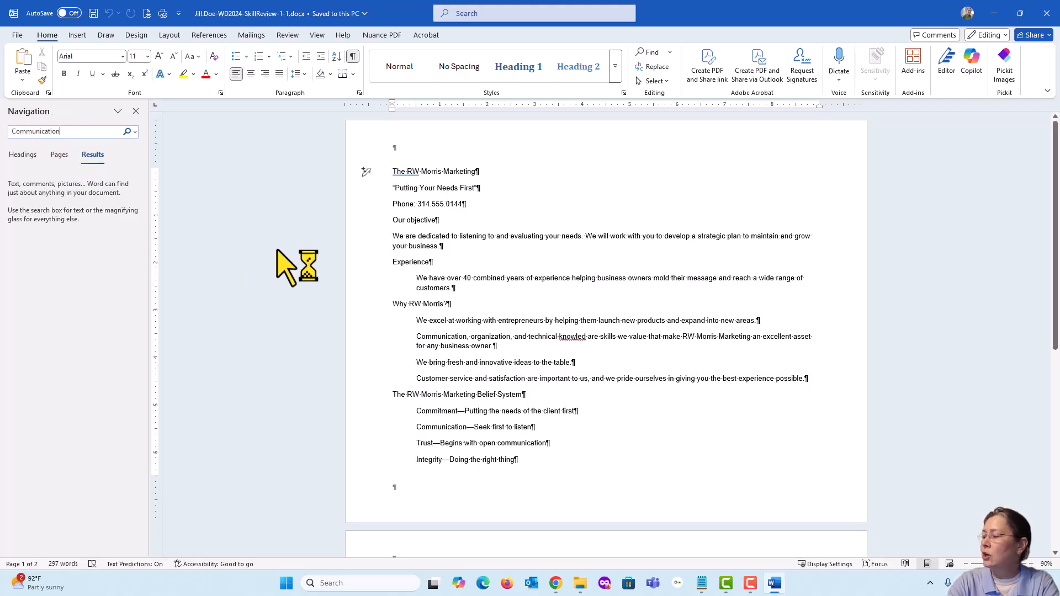
type("Communication")
key("Return")
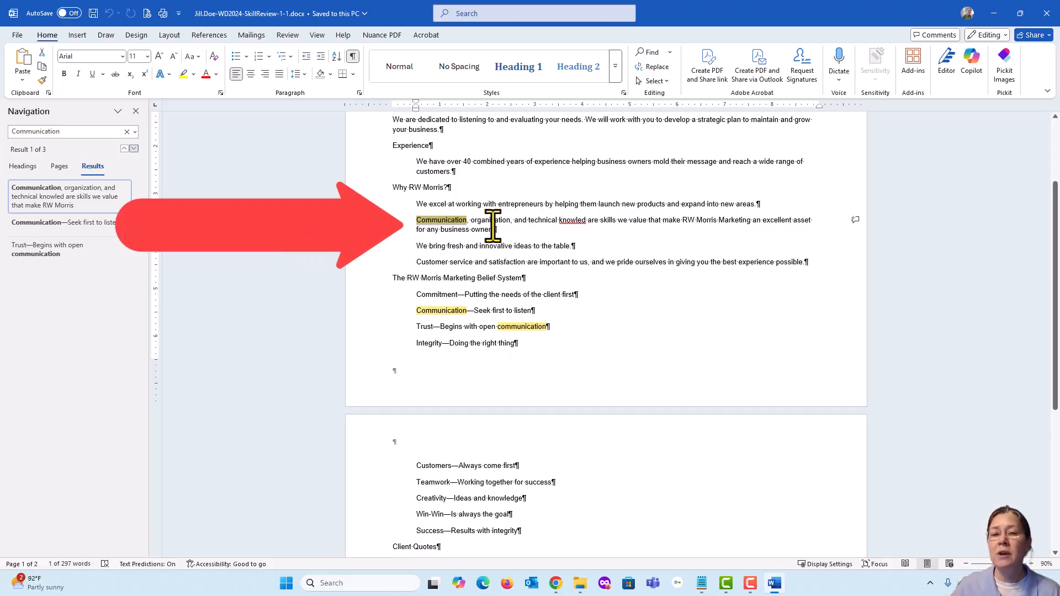
Correct "knowled" to "knowledge" in the Communication paragraph under Why RW Morris?, and save and close the document
right_click(574, 219)
left_click(581, 252)
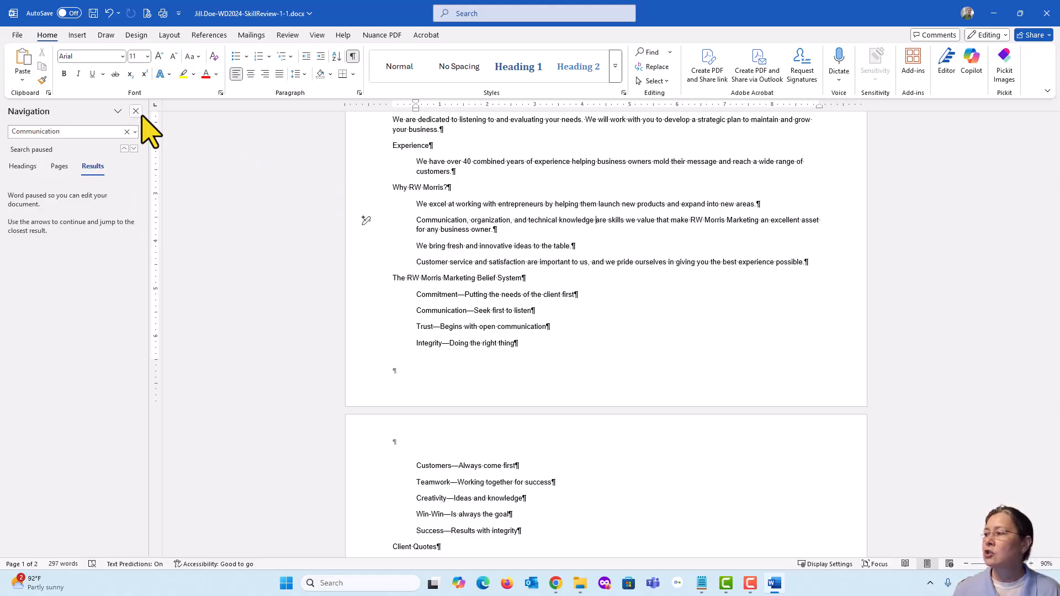
left_click(95, 13)
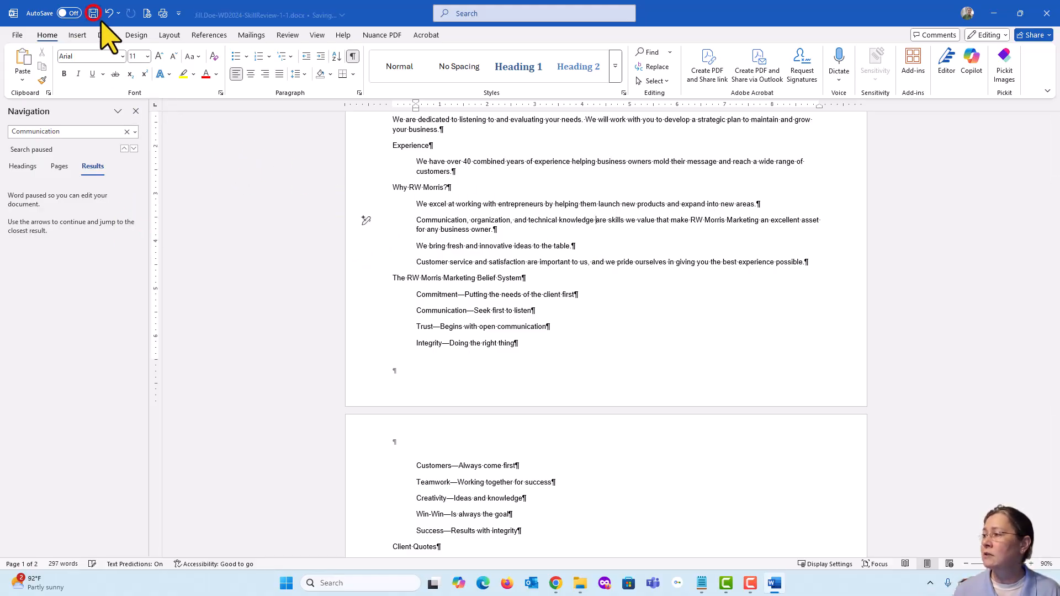
left_click(1051, 15)
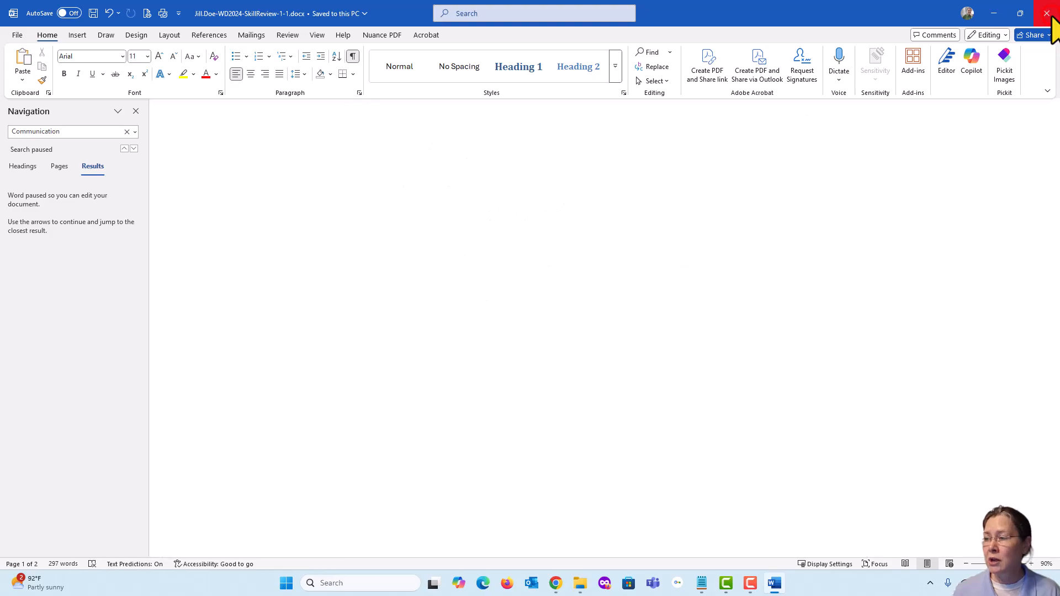
Switch to Chrome, upload the corrected WD2024-SkillReview-1-1 Word document from the Word-1 folder and submit it for grading
left_click(569, 583)
left_click(652, 393)
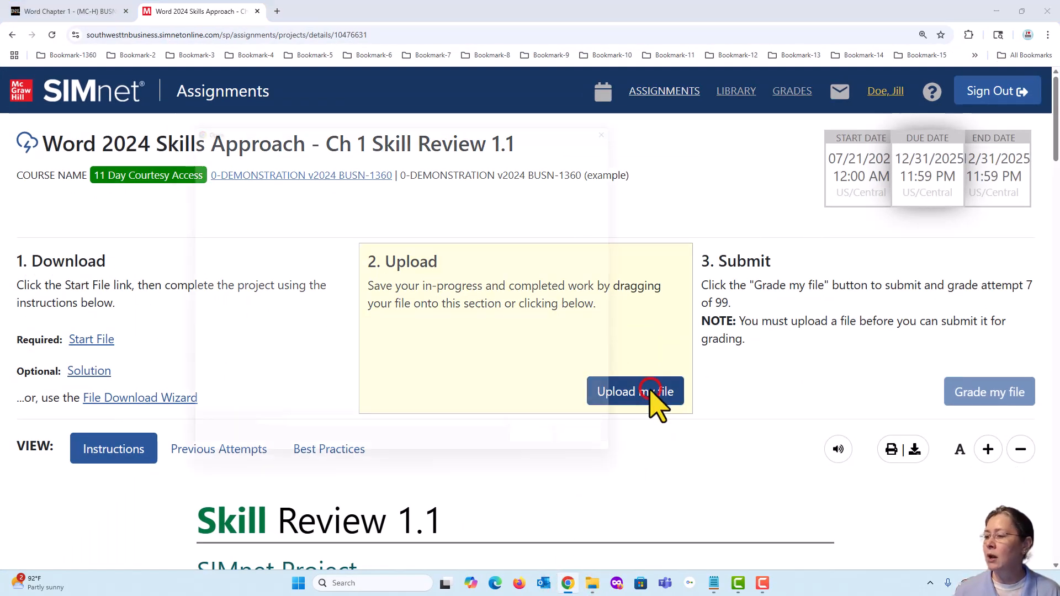
left_click(332, 192)
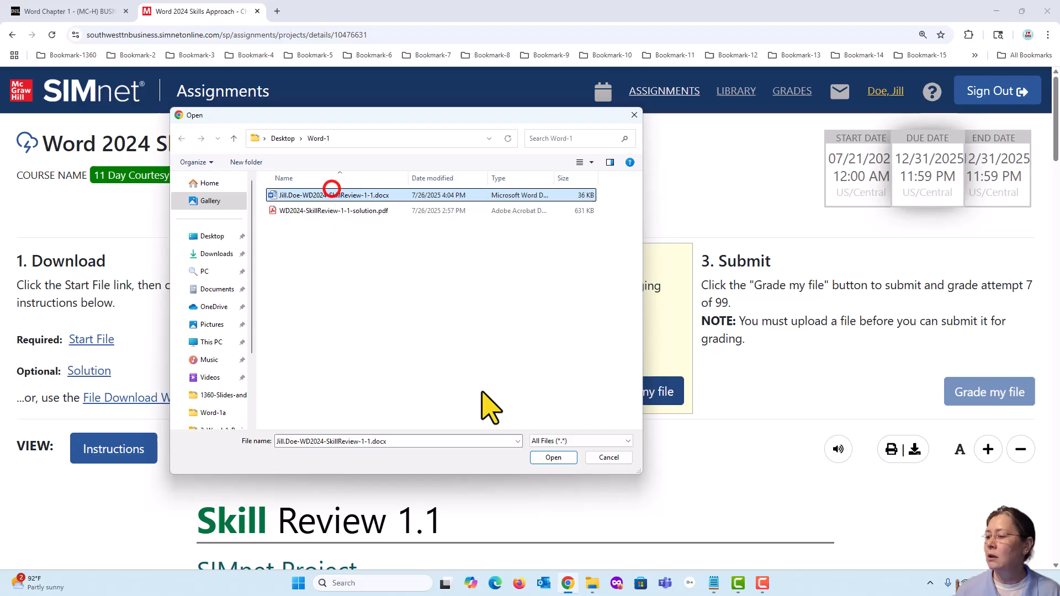
left_click(554, 457)
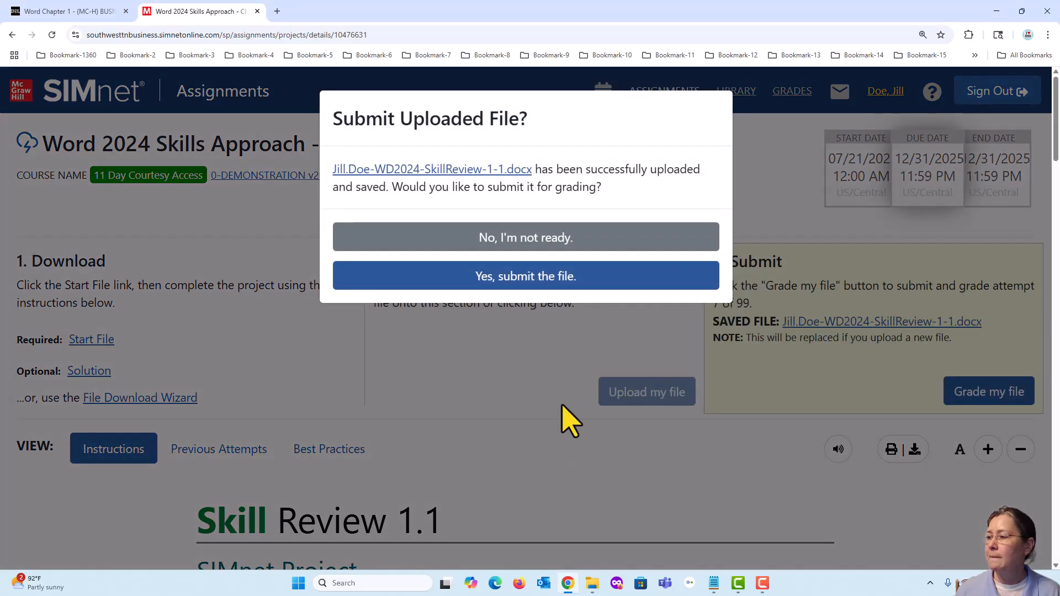
left_click(558, 273)
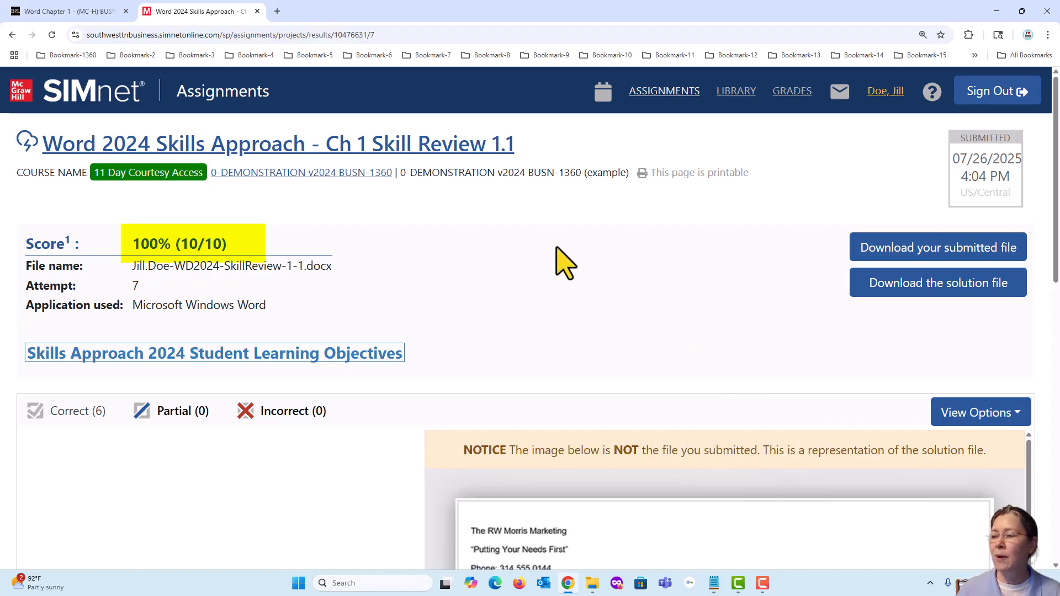
Look through the solution representation on the new attempt's results page and return to the score summary
scroll(514, 288, "down", 6)
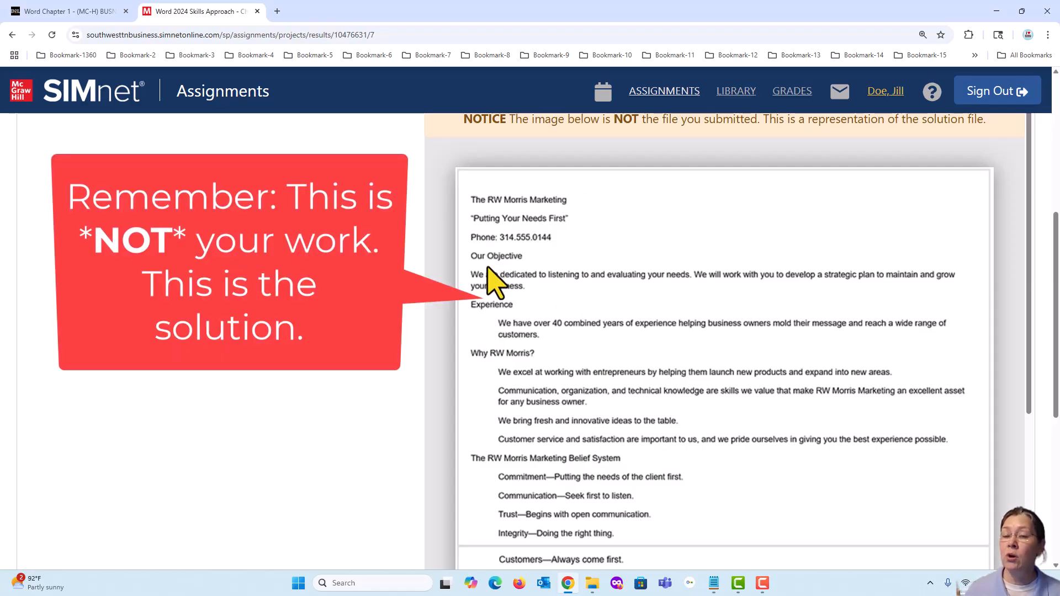
scroll(612, 353, "down", 4)
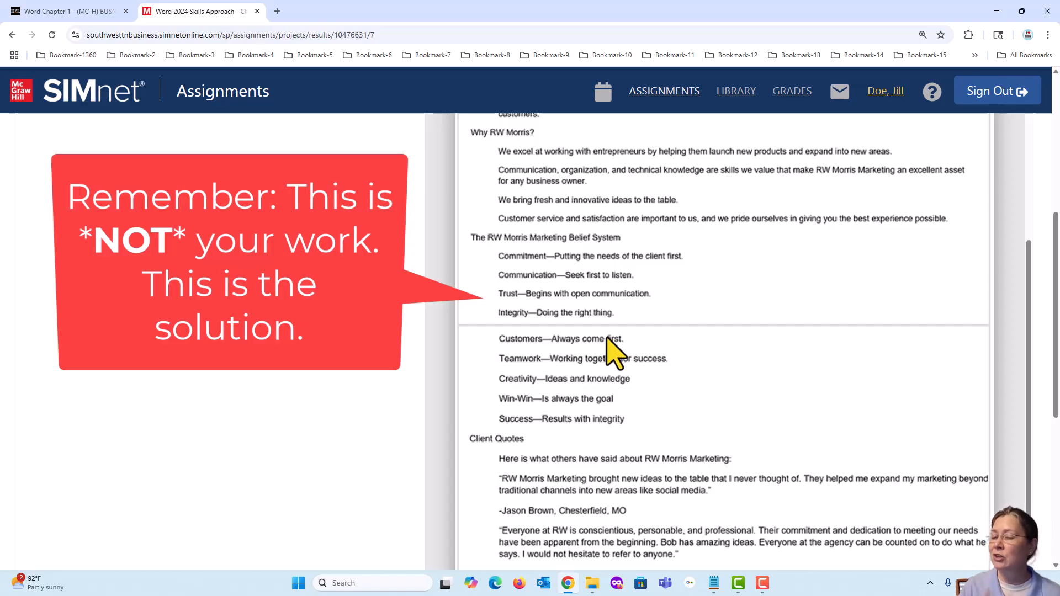
scroll(624, 353, "down", 2)
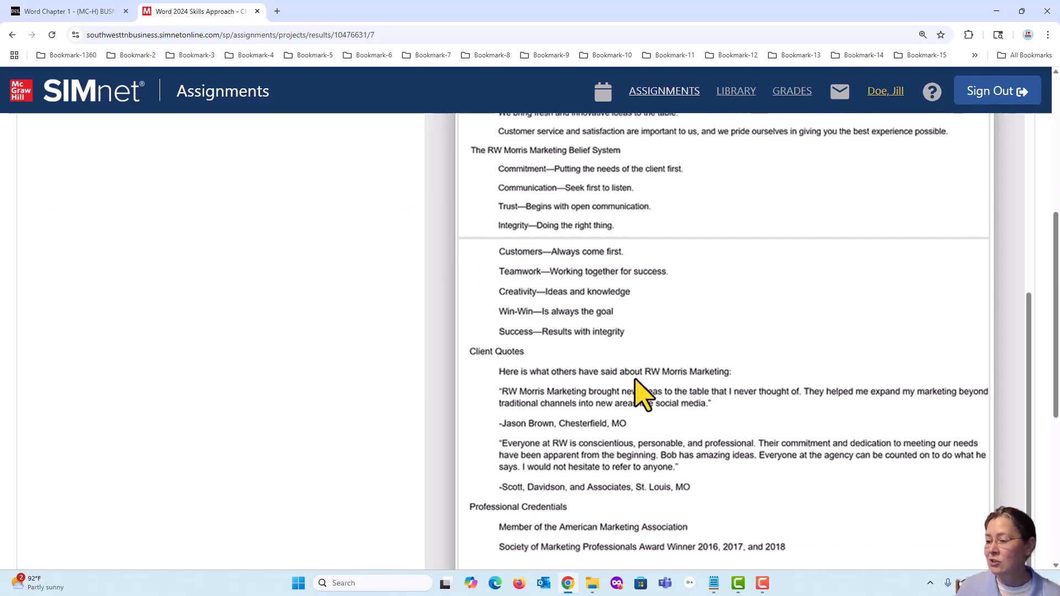
scroll(644, 393, "up", 6)
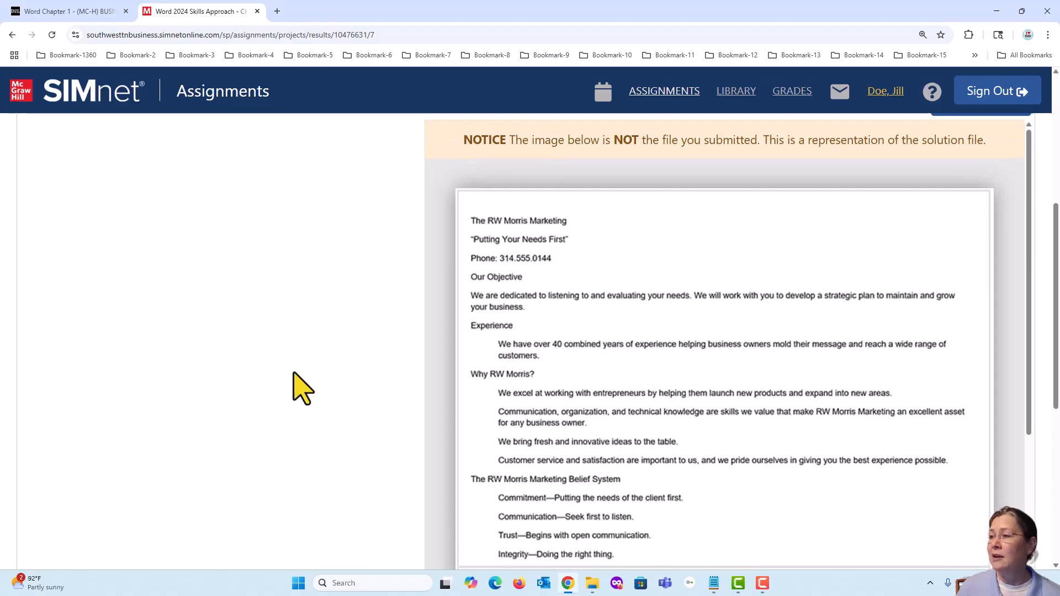
scroll(295, 377, "up", 5)
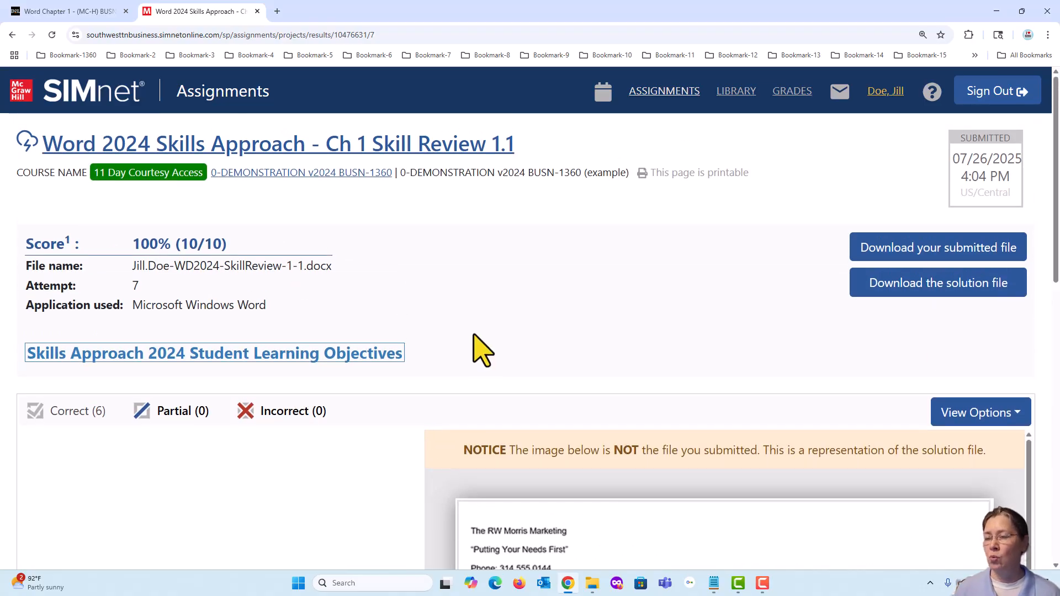